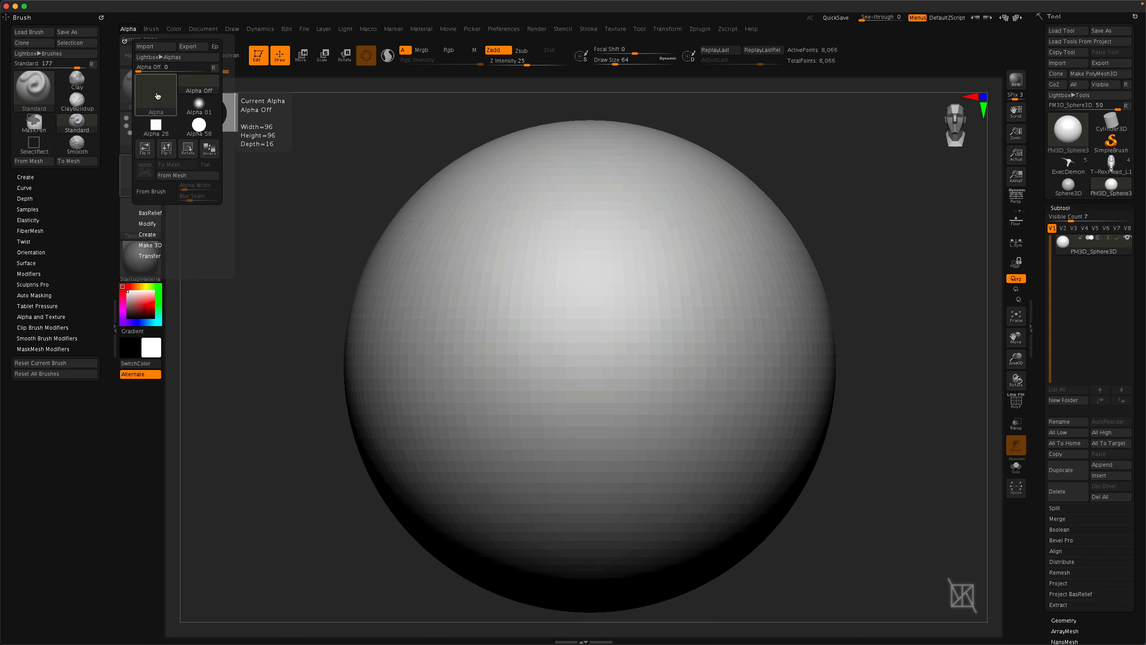
click(157, 96)
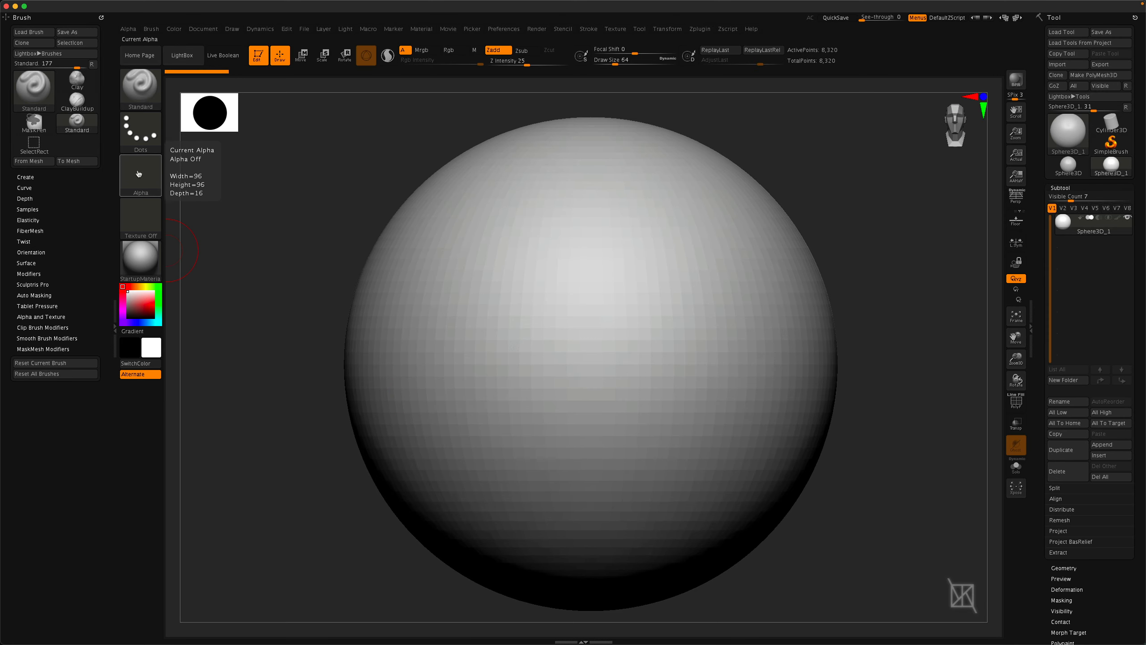
click(139, 173)
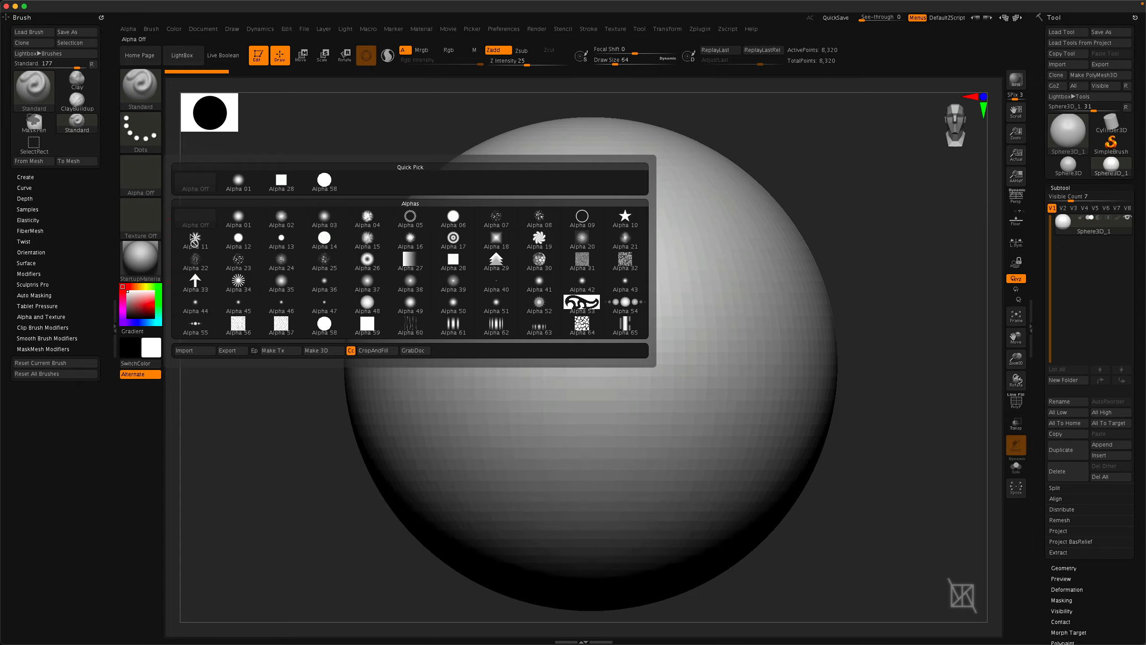
click(204, 352)
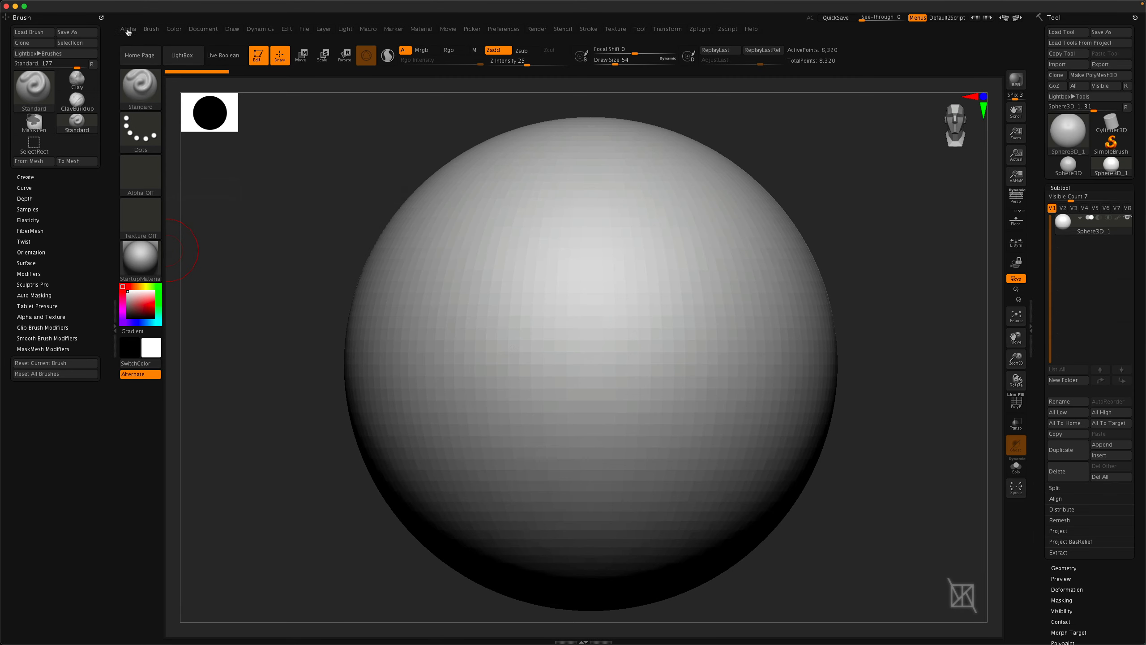
Import the alpha PNG image 27.psd from the Simple Alphas folder.
click(128, 30)
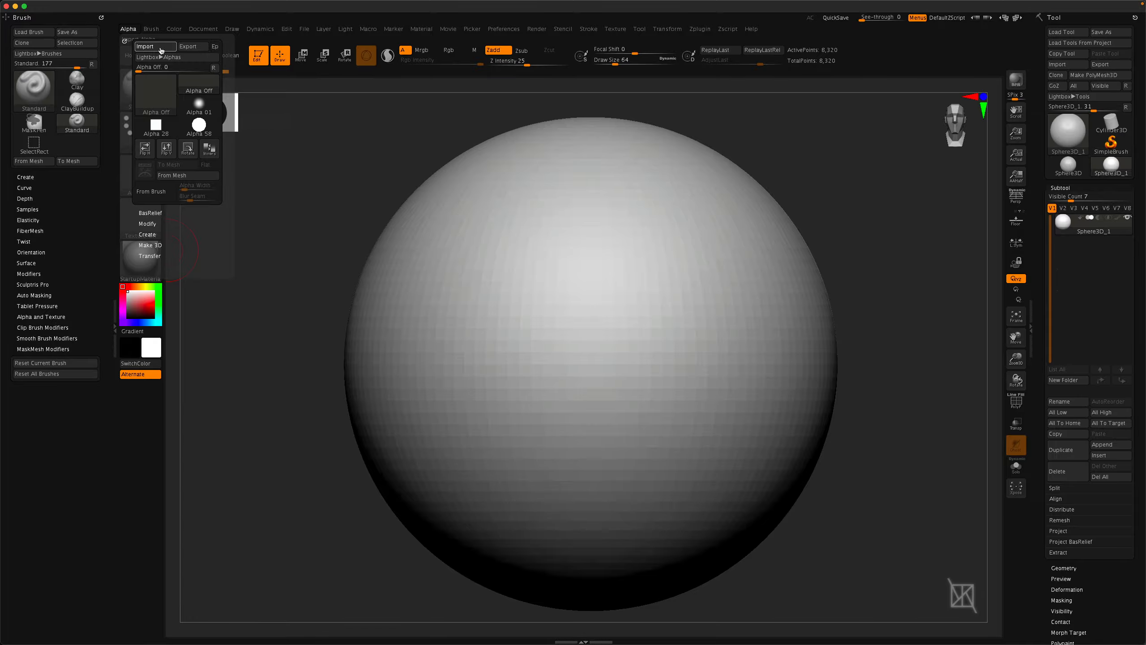
click(159, 49)
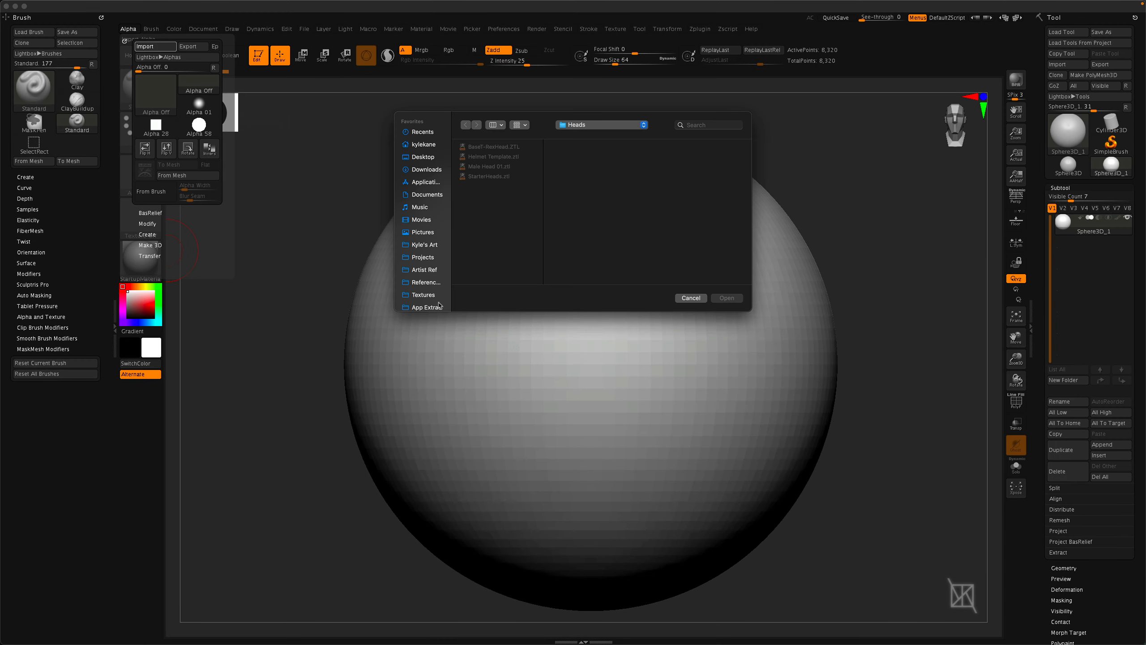
click(587, 125)
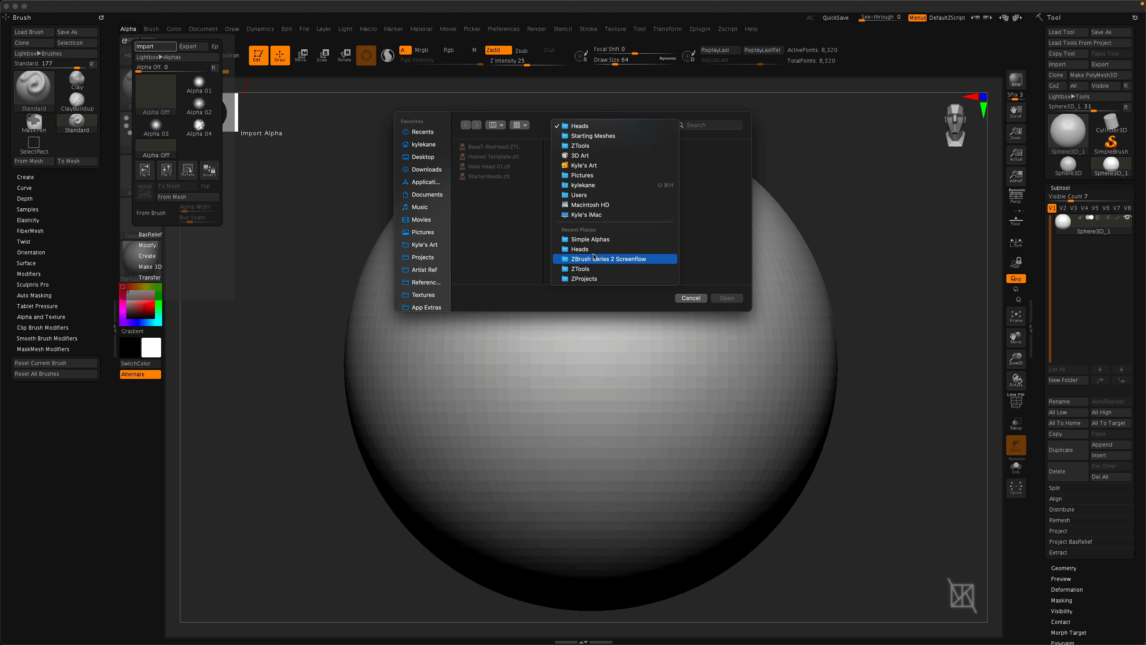
click(585, 240)
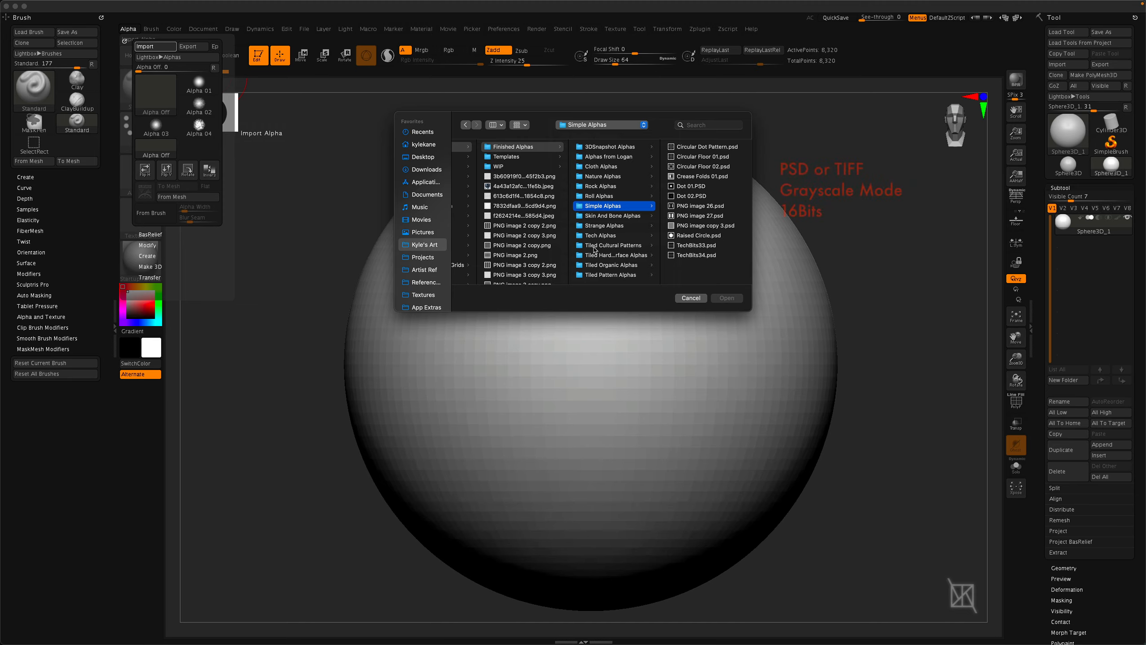
click(695, 207)
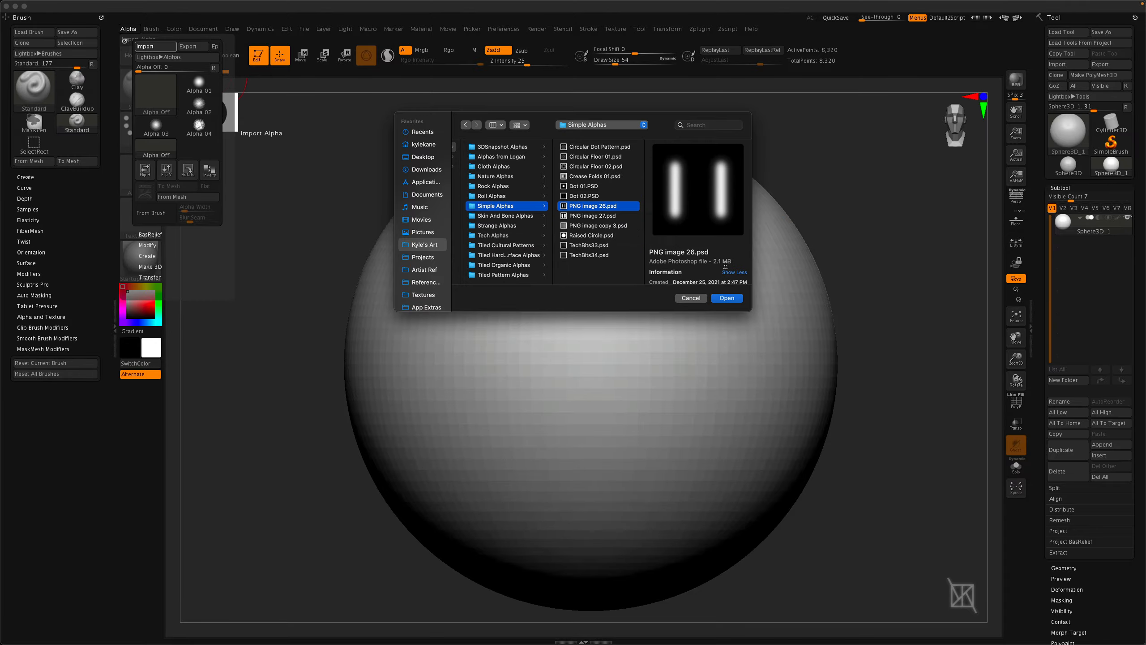
click(597, 216)
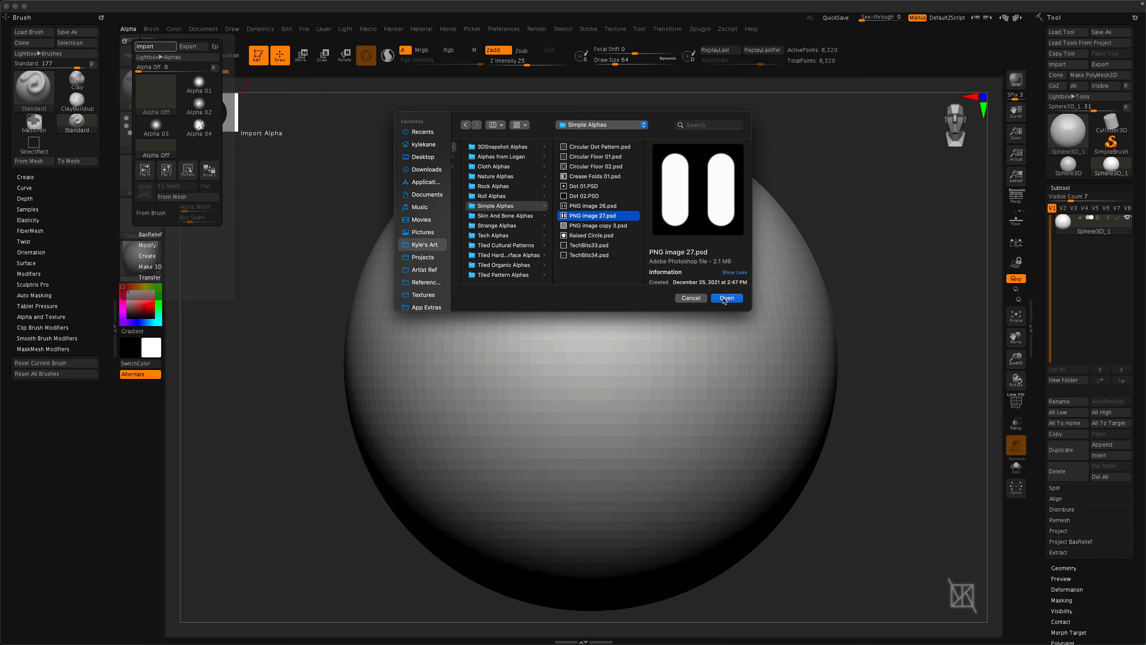
click(726, 299)
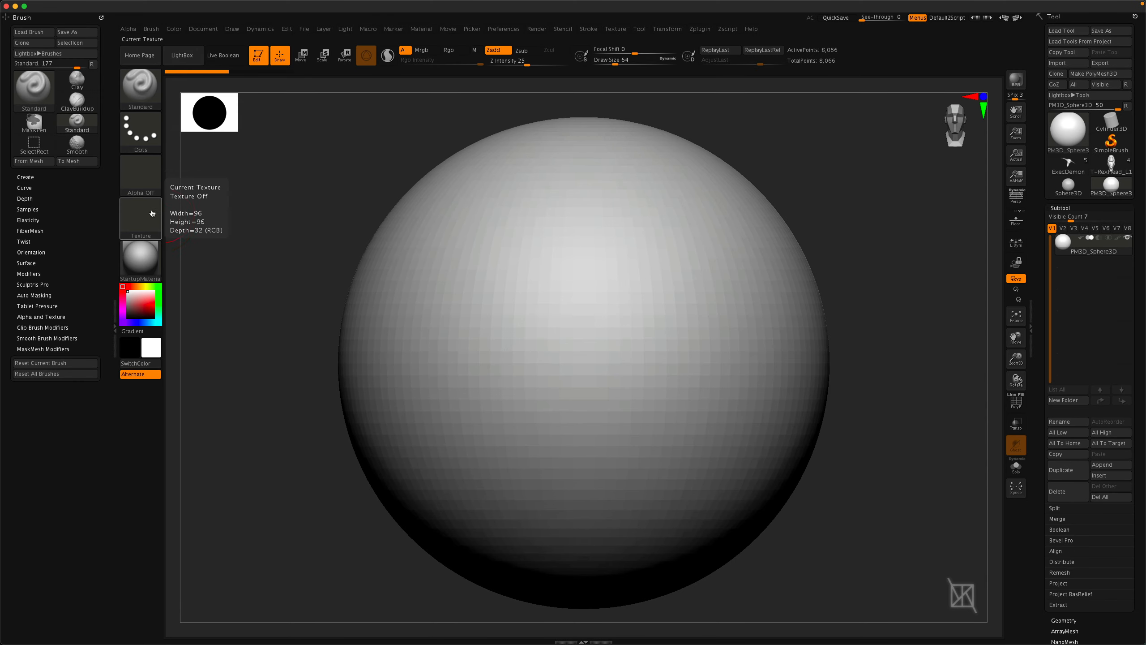
Select Alpha 23 and sculpt a diagonal stroke across the upper sphere.
click(141, 177)
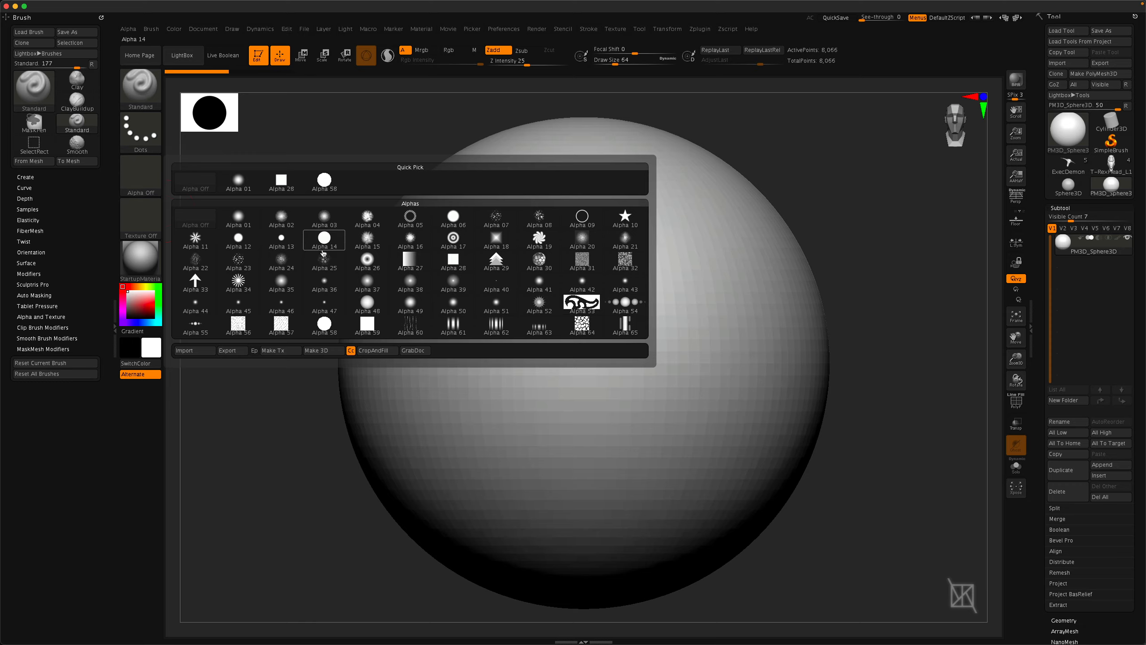
mouse_move(368, 263)
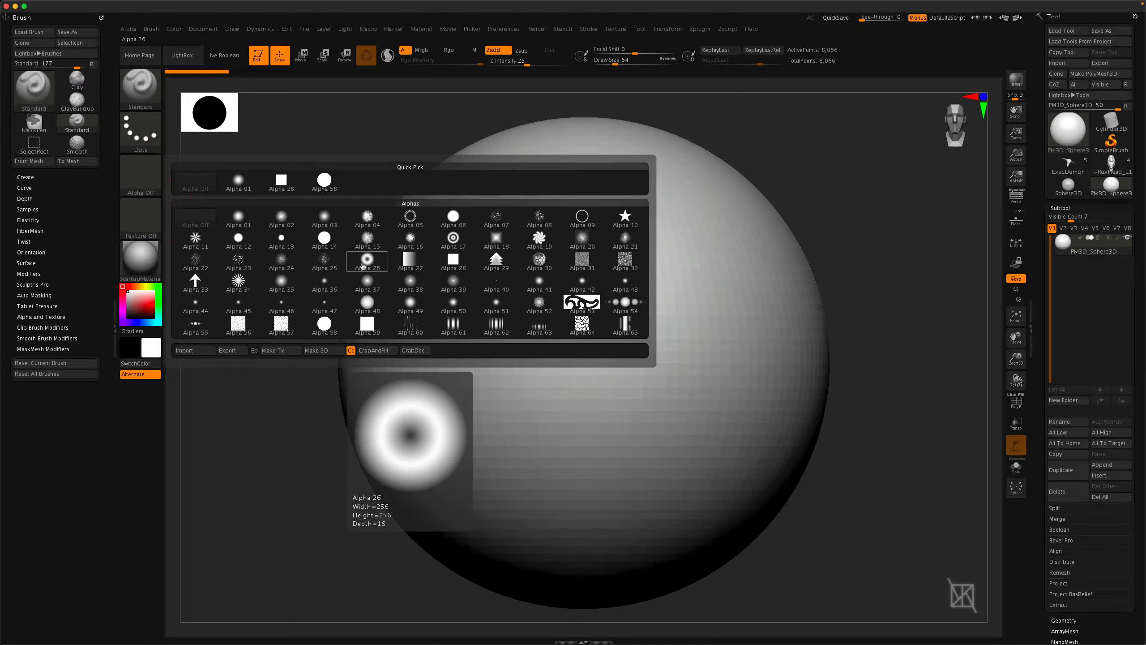
click(238, 259)
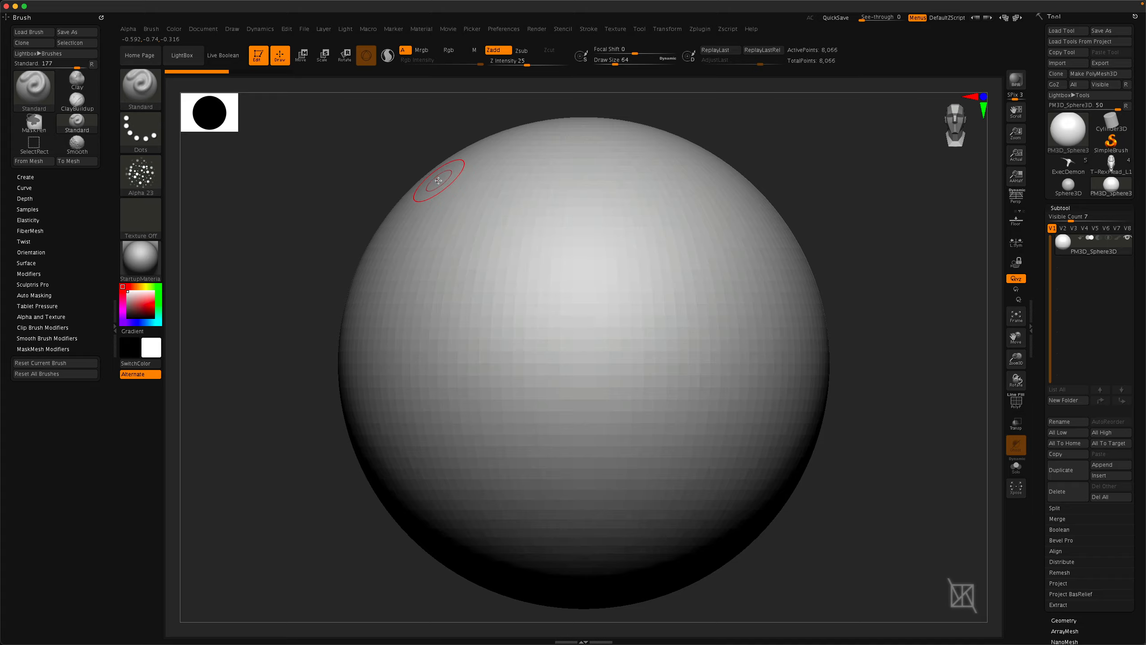
drag(567, 305, 731, 391)
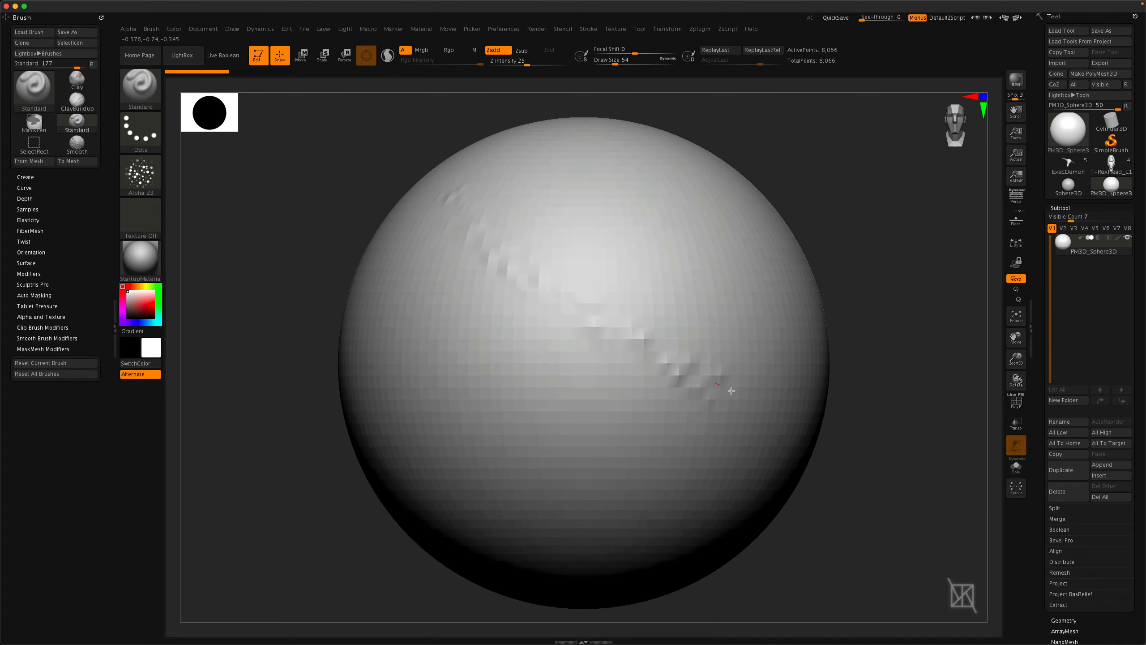
mouse_move(643, 422)
right_down()
mouse_move(629, 455)
mouse_move(602, 435)
mouse_move(642, 420)
right_up()
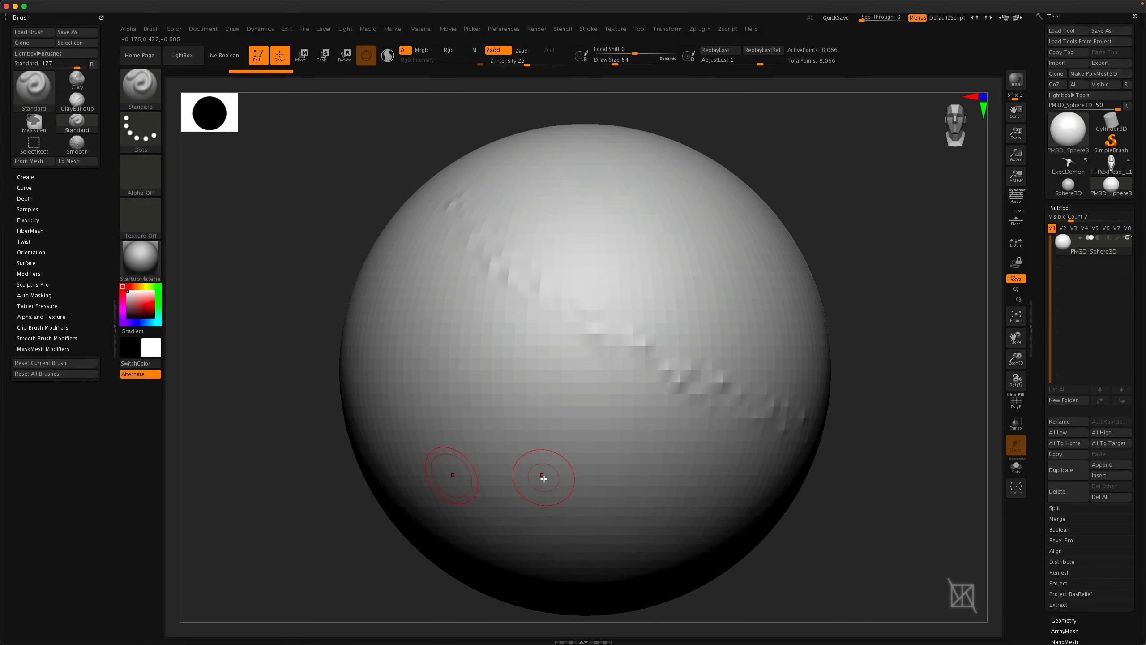
Subdivide the sphere and sculpt a long diagonal Alpha 23 stroke across it.
key(super+d)
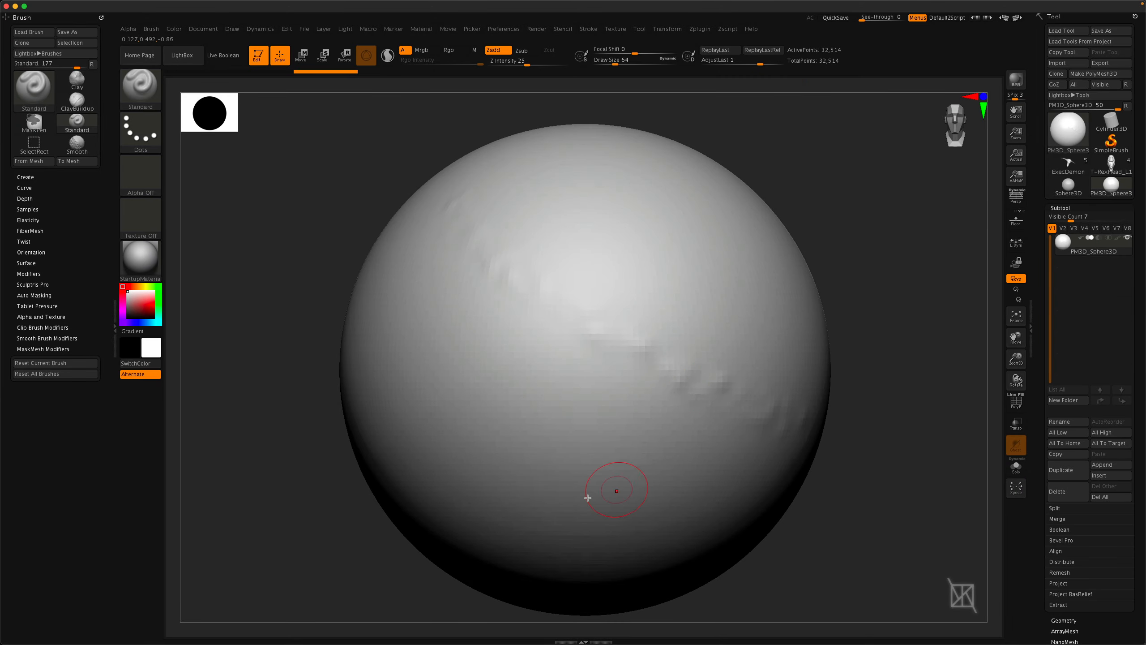
click(141, 171)
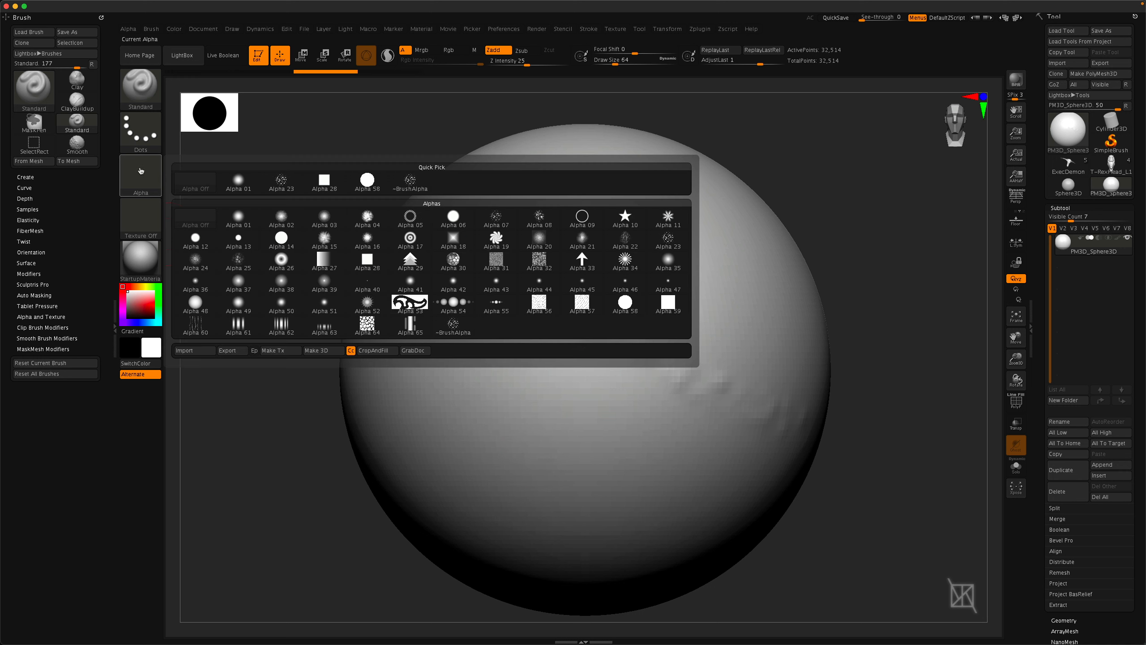
click(667, 239)
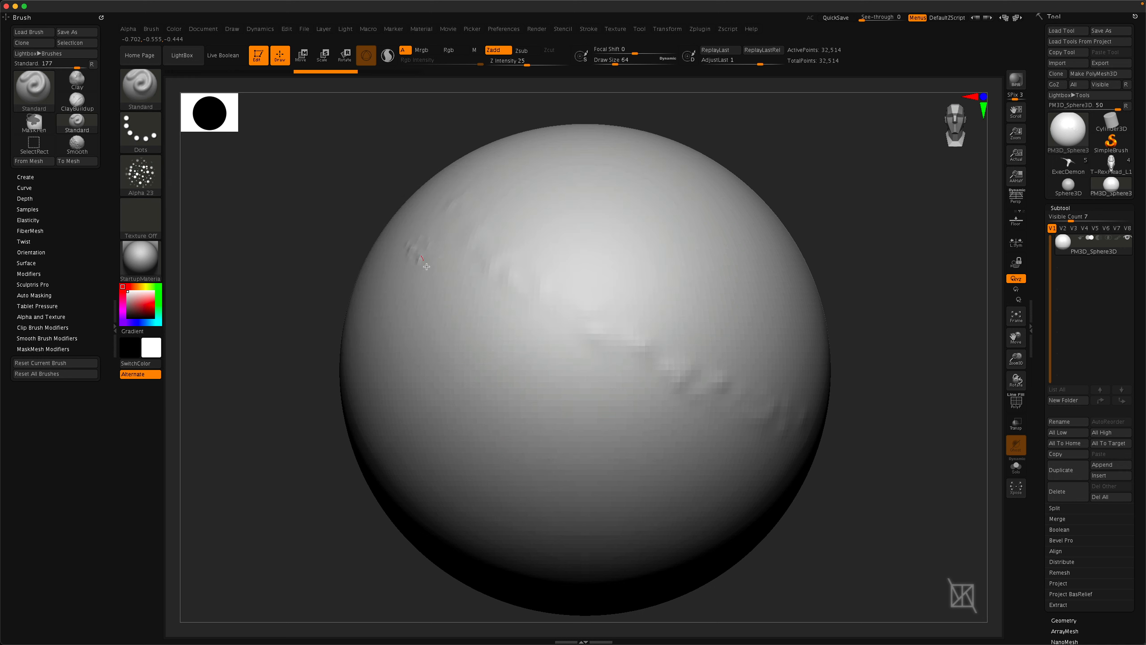
mouse_move(426, 266)
mouse_down()
mouse_move(570, 409)
mouse_move(711, 463)
mouse_move(772, 504)
mouse_up()
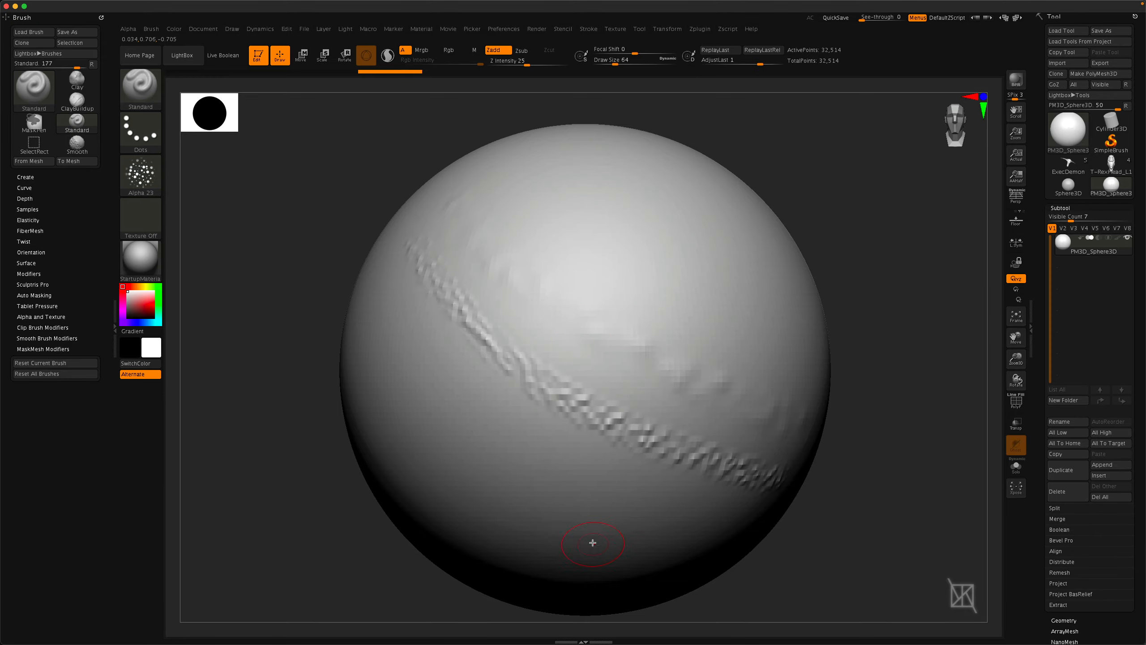
Subdivide the sphere again and step through its subdivision levels in the Geometry settings.
key(ctrl)
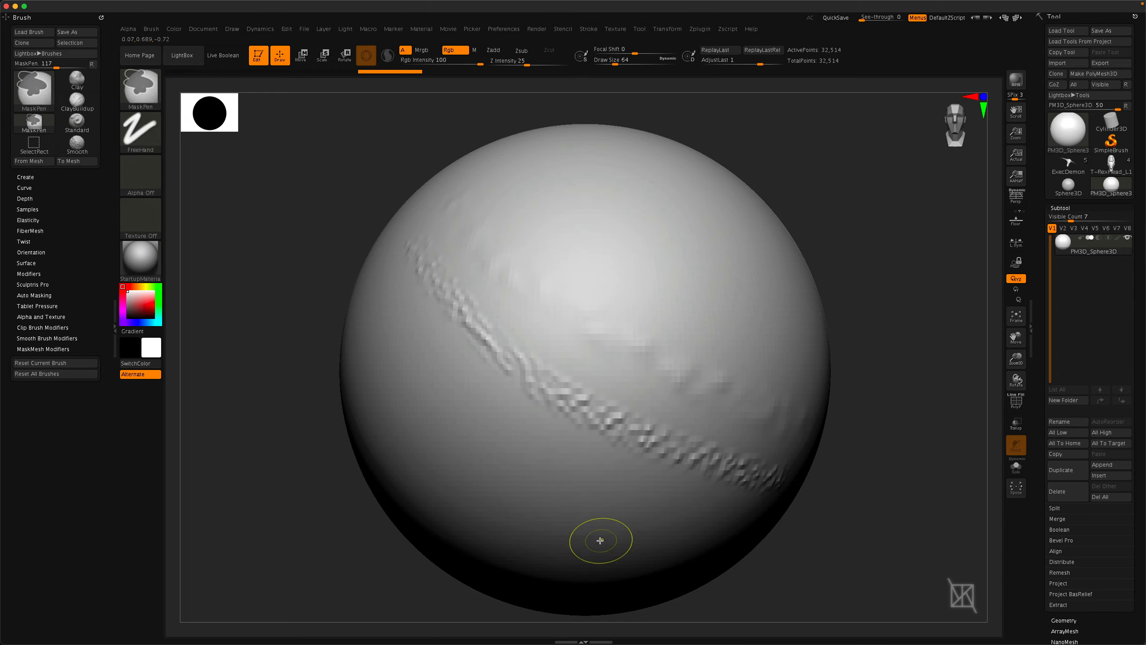
key(ctrl+d)
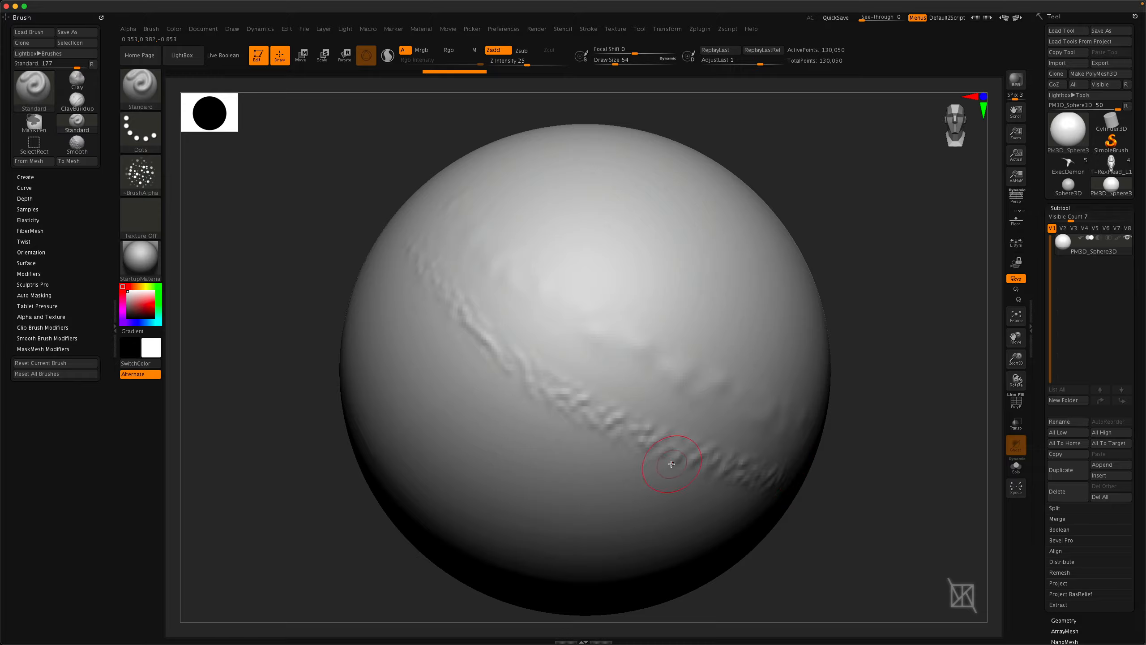
key(shift+d)
key(d)
click(1061, 620)
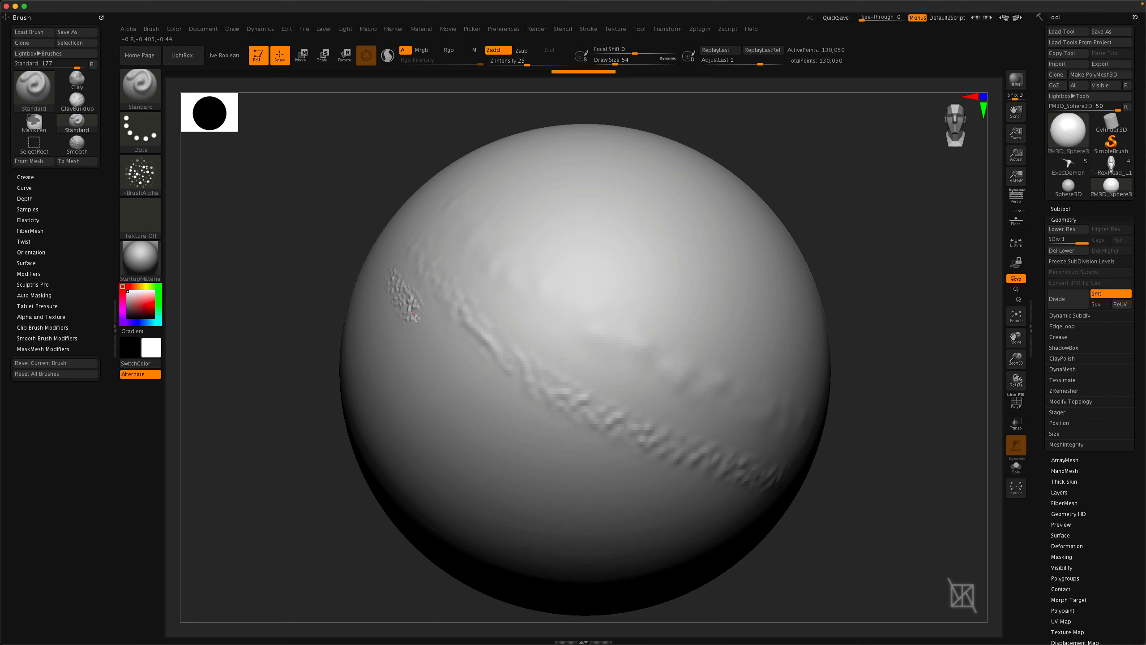
Sculpt a second Alpha 23 stroke along the band, then subdivide the sphere twice more.
mouse_move(415, 318)
mouse_down()
mouse_move(586, 447)
mouse_move(737, 512)
mouse_up()
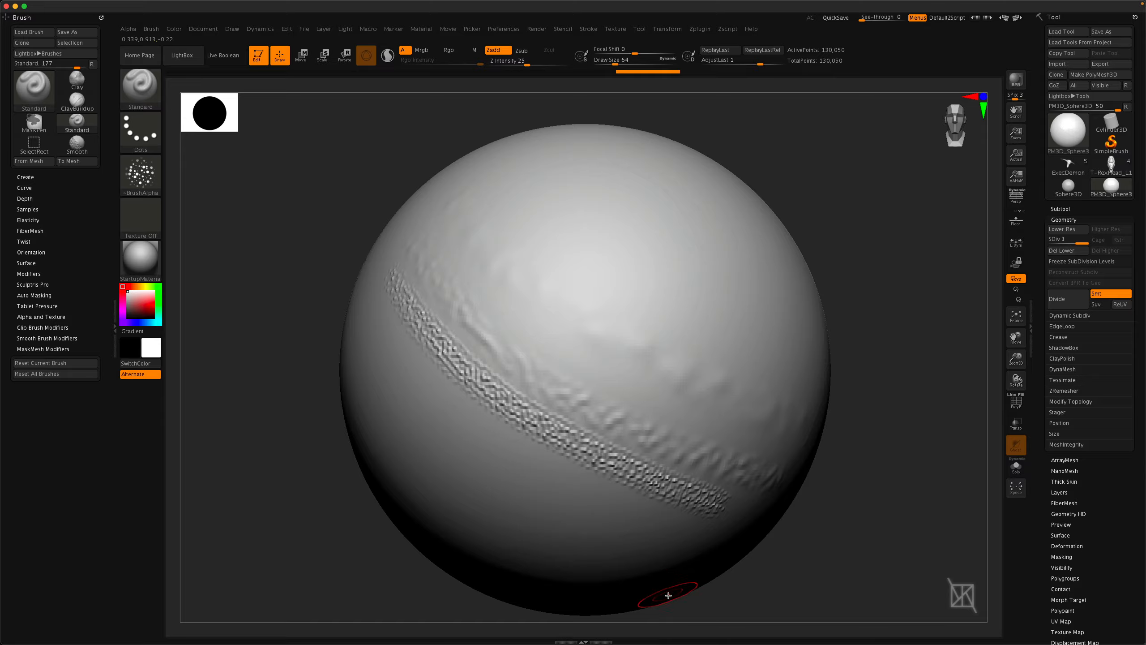
key(ctrl+d)
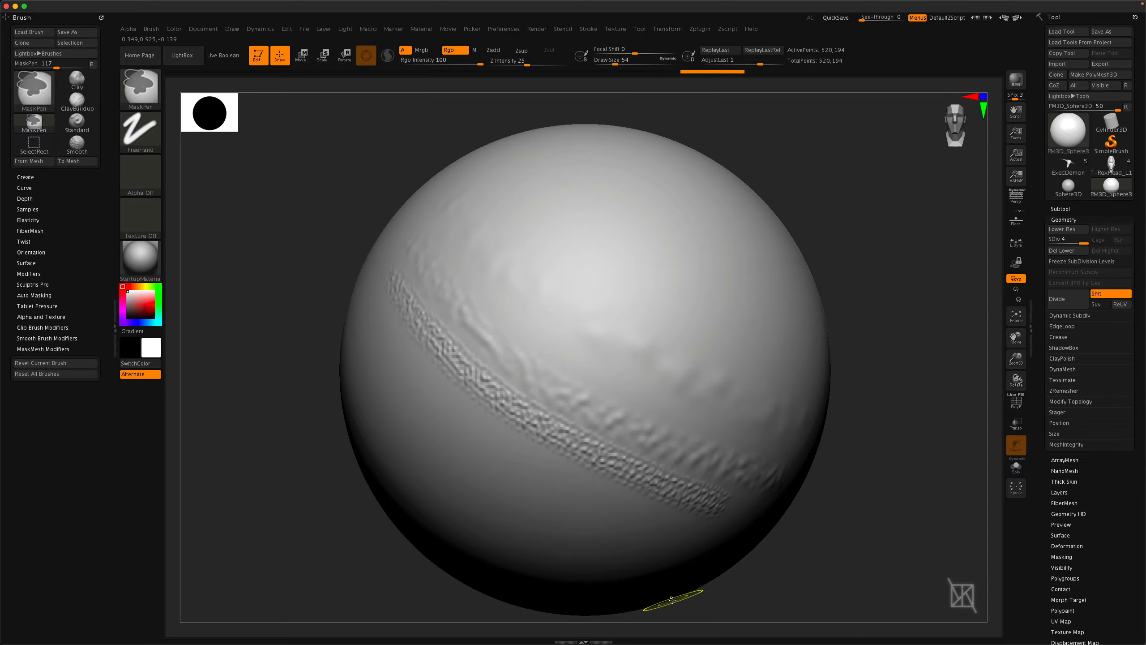
key(ctrl+d)
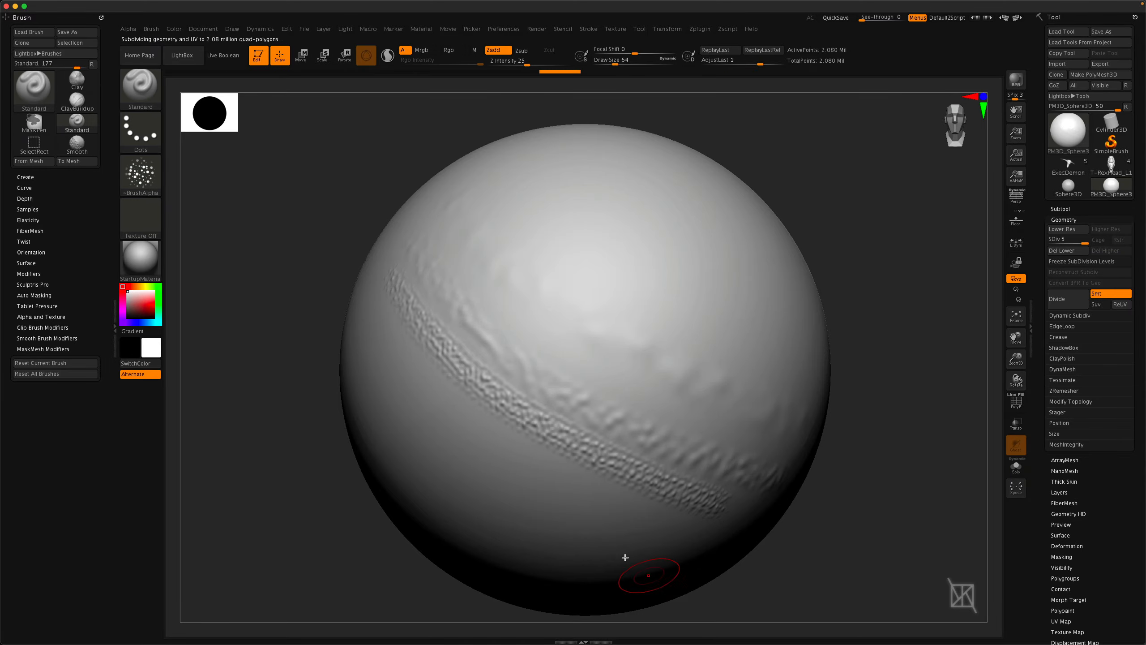
Sculpt another diagonal Alpha 23 stroke parallel to the existing band.
mouse_move(365, 305)
mouse_down()
mouse_move(429, 384)
mouse_move(528, 456)
mouse_move(686, 528)
mouse_up()
right_drag(389, 479, 523, 404)
ctrl+right_drag(523, 405, 599, 446)
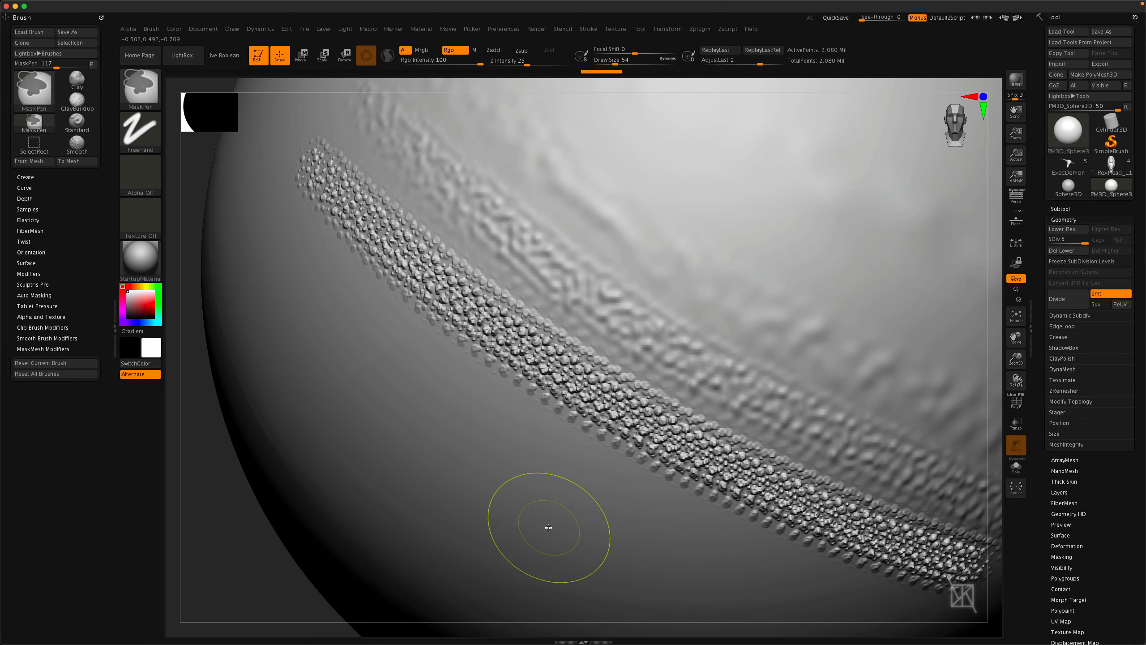
Subdivide the sphere to level 6 and sculpt another Alpha 23 stroke over the band.
key(ctrl+d)
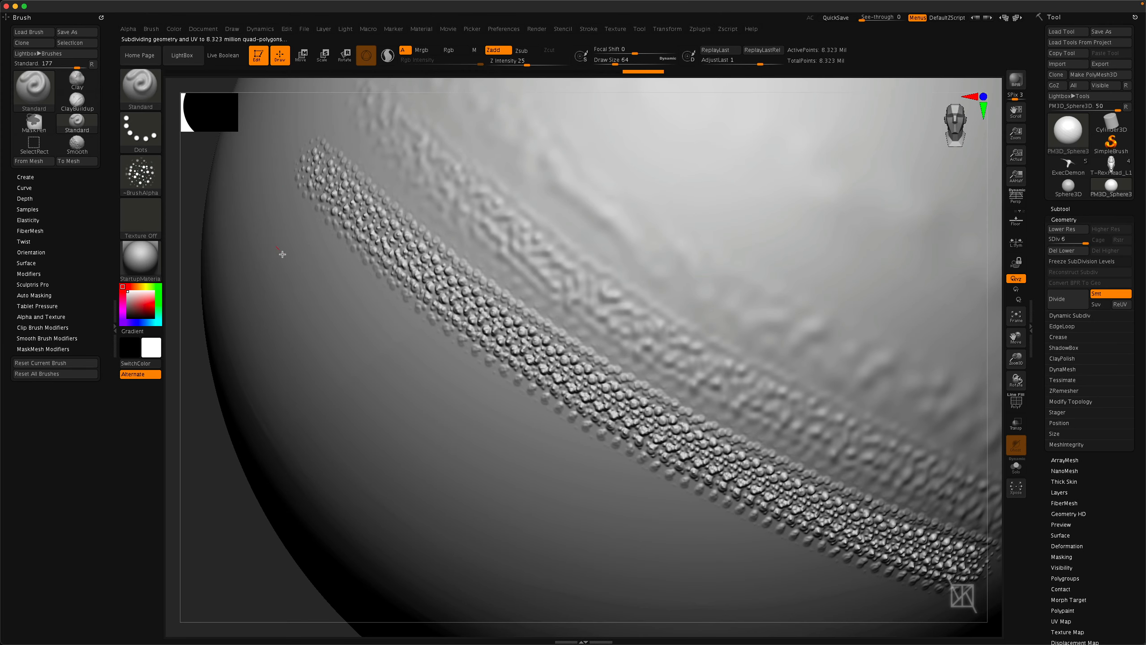
mouse_move(277, 239)
mouse_down()
mouse_move(383, 355)
mouse_move(535, 458)
mouse_move(731, 548)
mouse_move(515, 457)
mouse_up()
key(ctrl)
ctrl+right_drag(516, 458, 576, 452)
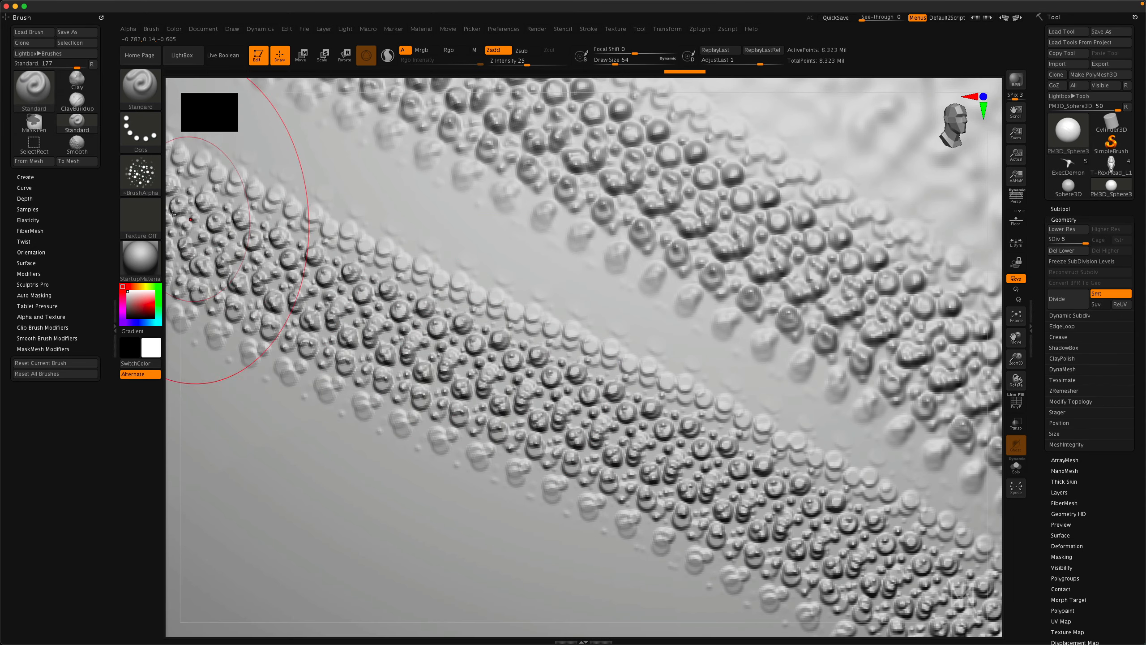
ctrl+right_drag(514, 425, 230, 302)
Turn the alpha off and sculpt smooth raised strokes on the side of the sphere.
click(141, 183)
click(205, 181)
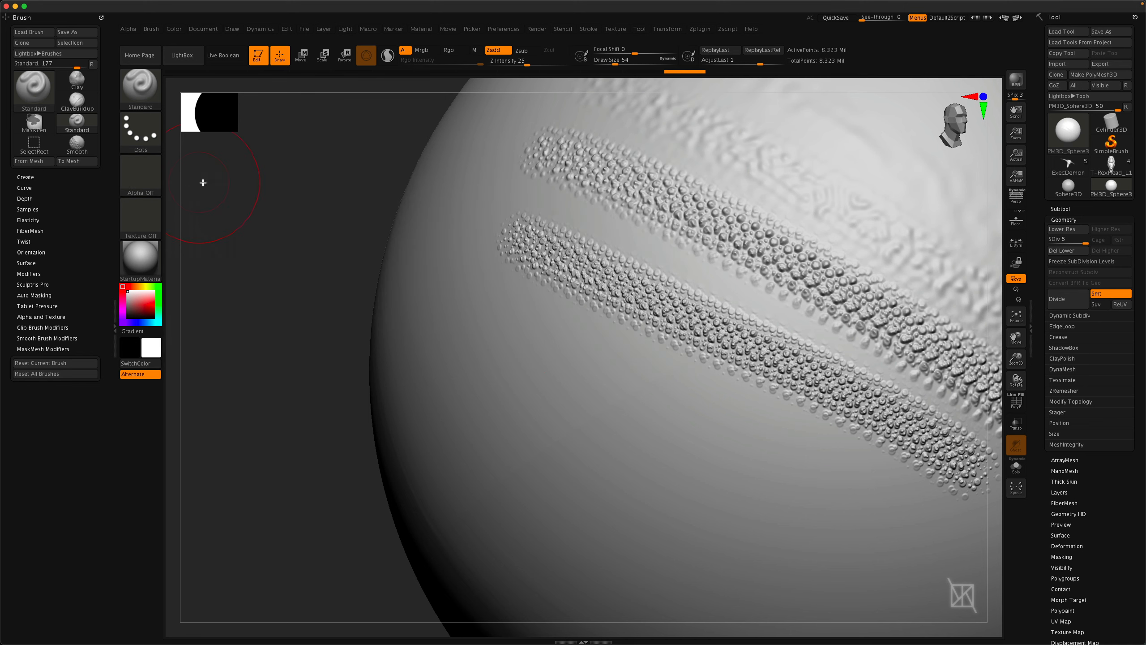
mouse_move(205, 182)
ctrl+right_down()
mouse_move(520, 353)
mouse_move(564, 392)
mouse_move(543, 346)
mouse_move(435, 300)
ctrl+right_up()
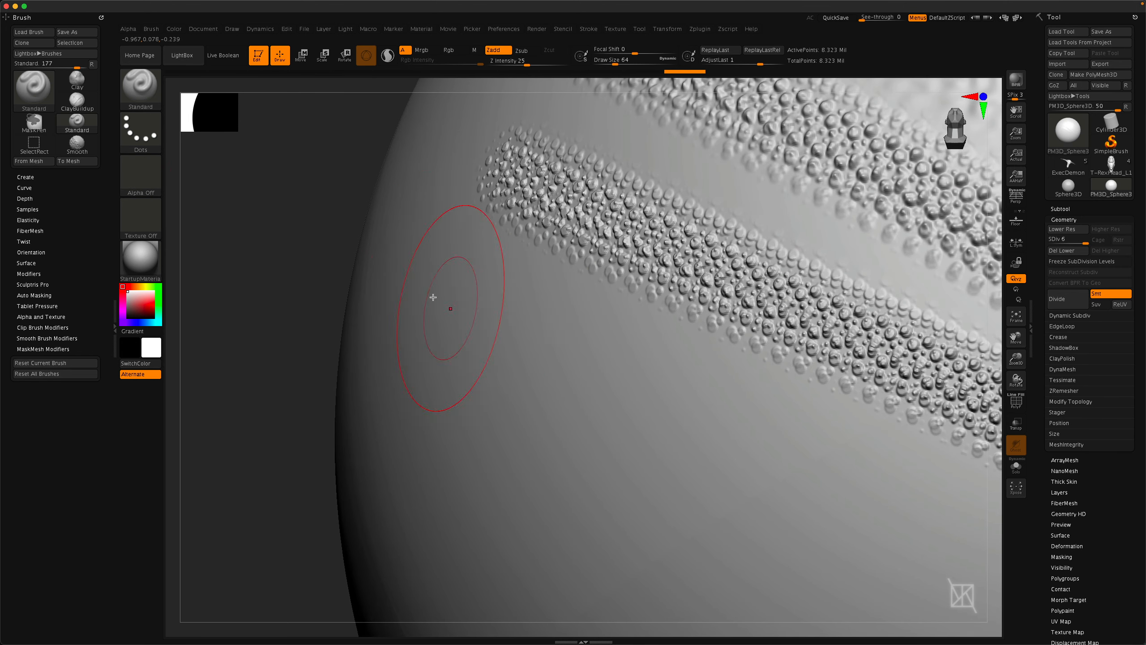
mouse_move(480, 319)
mouse_down()
mouse_move(589, 396)
mouse_move(794, 501)
mouse_move(389, 245)
mouse_up()
mouse_move(388, 245)
right_down()
mouse_move(447, 328)
mouse_move(438, 325)
mouse_move(455, 317)
right_up()
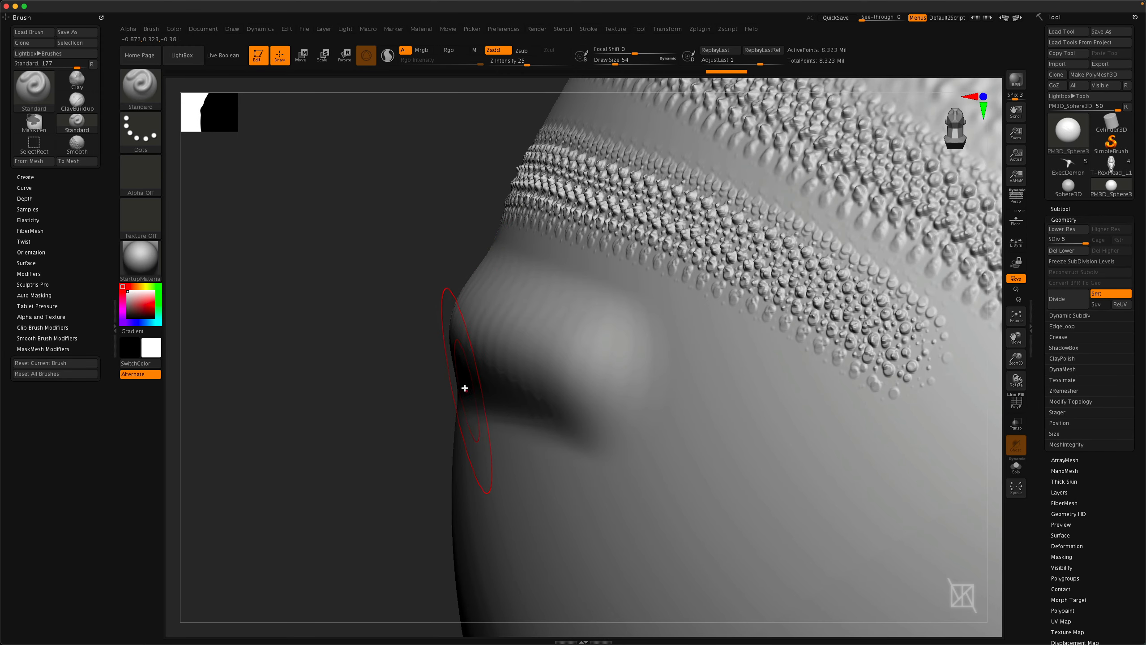
mouse_move(493, 283)
right_down()
mouse_move(494, 371)
mouse_move(512, 359)
right_up()
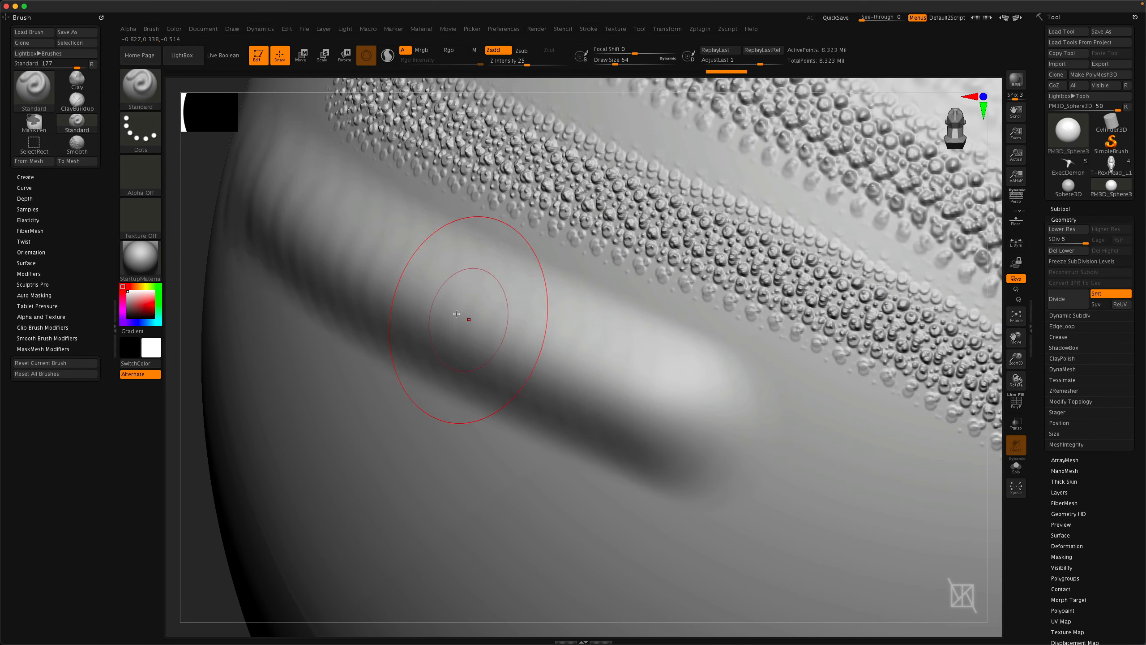
mouse_move(466, 191)
right_down()
mouse_move(424, 316)
mouse_move(596, 256)
right_up()
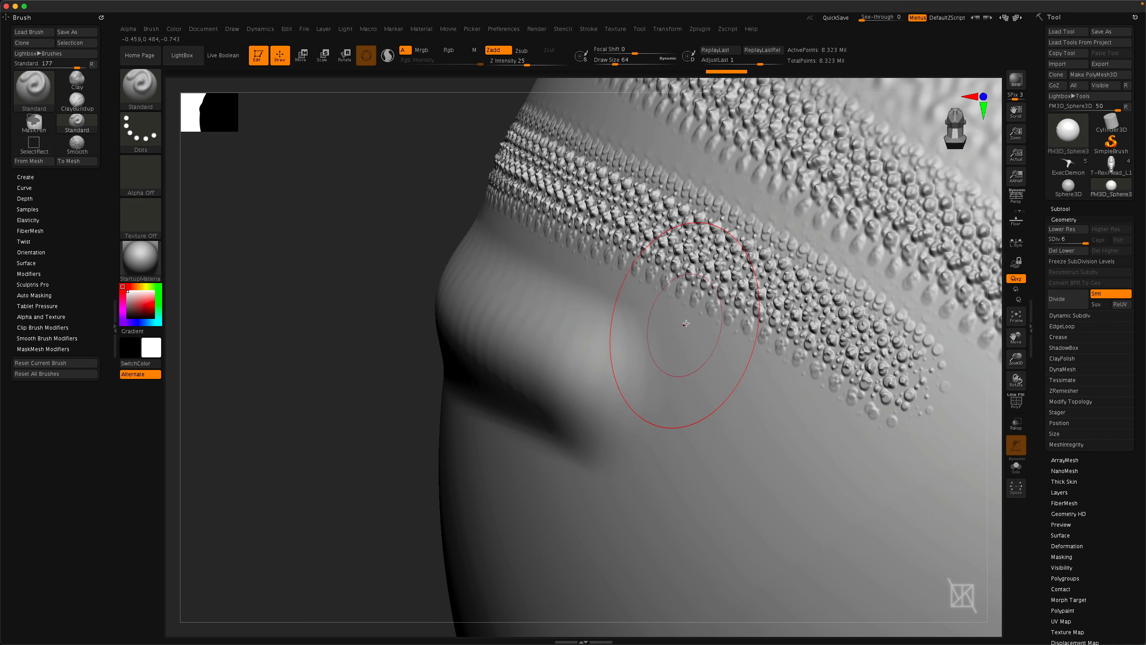
Select Alpha 23, set Focal Shift to -100 and sculpt a long diagonal dotted stroke below the smooth raised stroke.
click(135, 178)
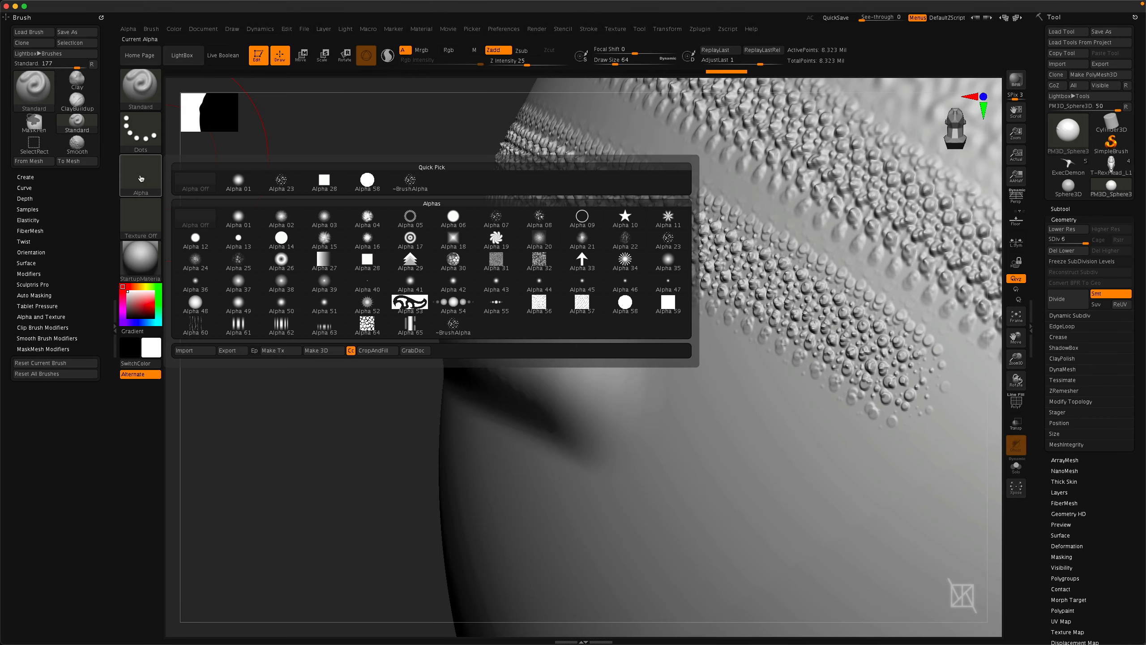
click(137, 183)
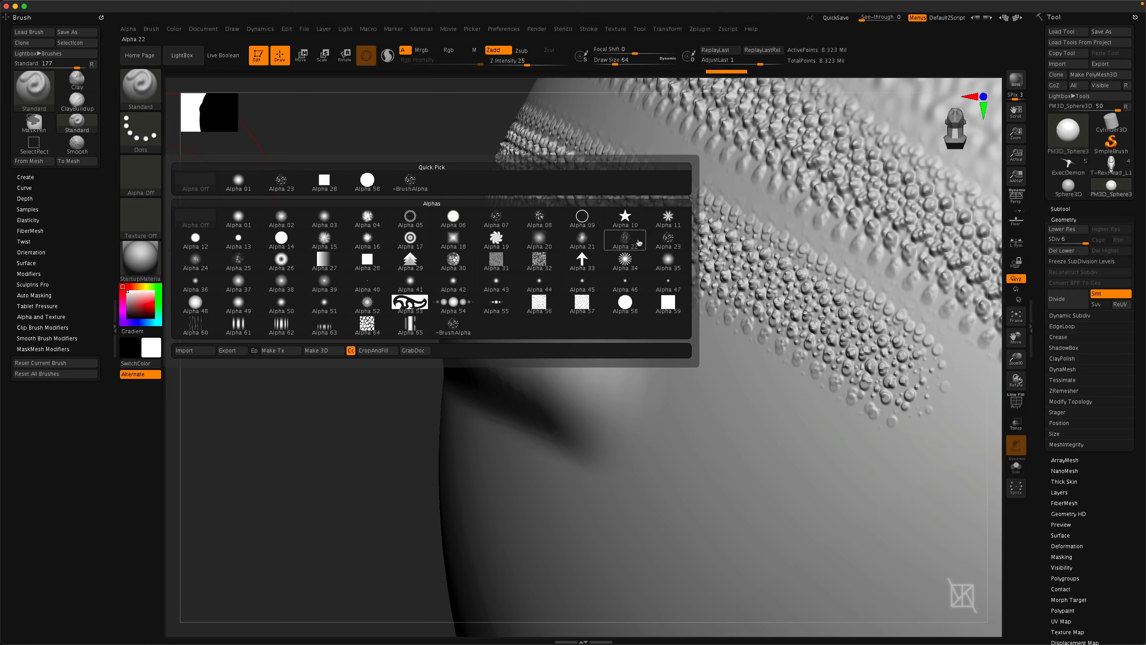
click(670, 240)
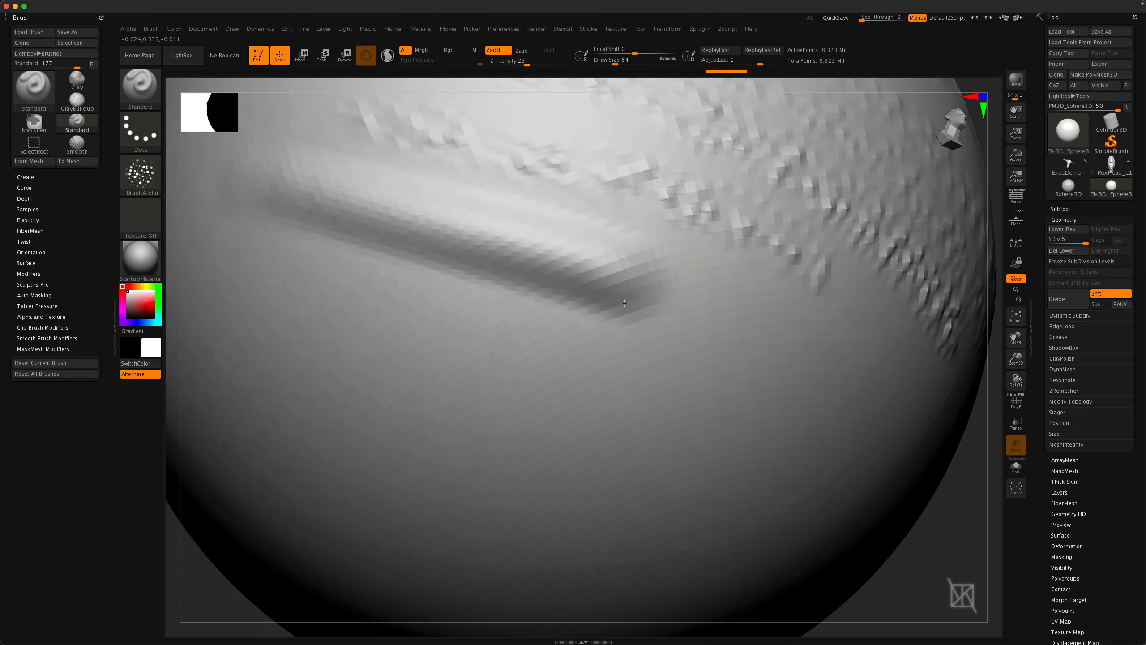
alt+right_drag(624, 303, 603, 327)
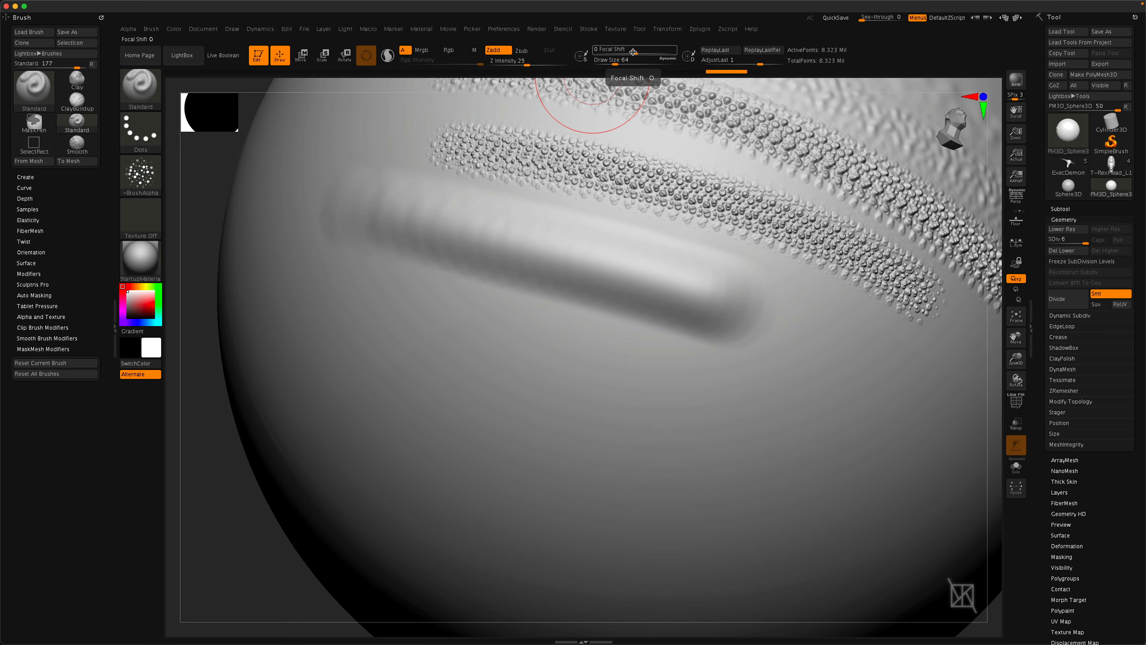
drag(634, 53, 617, 50)
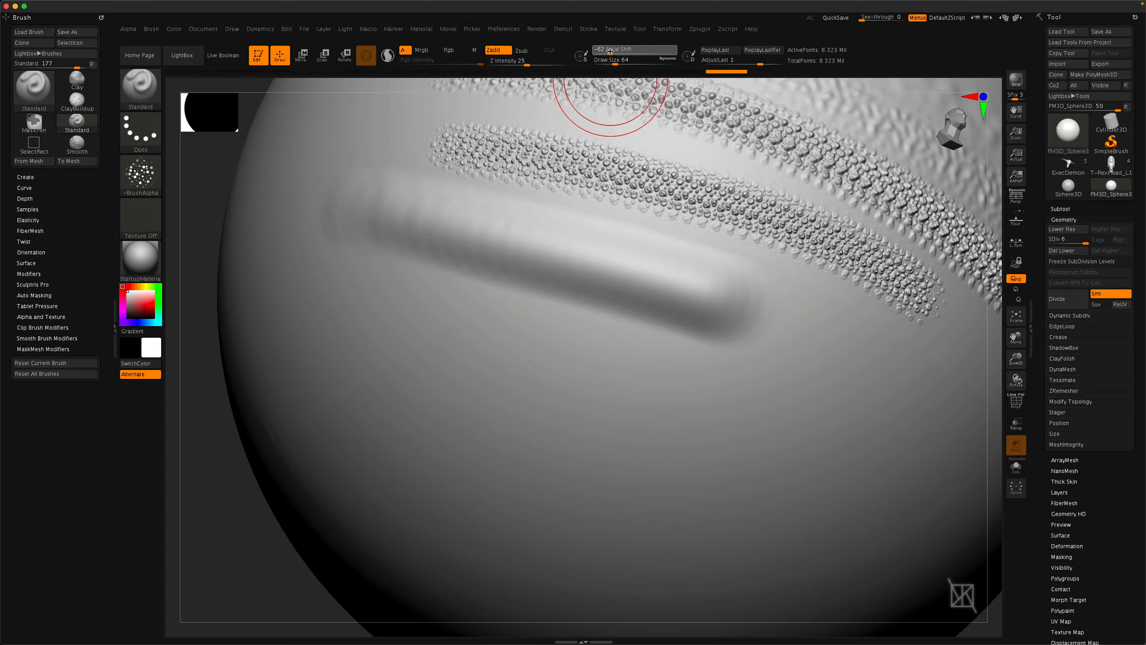
mouse_move(610, 51)
mouse_down()
mouse_move(622, 52)
mouse_move(593, 52)
mouse_up()
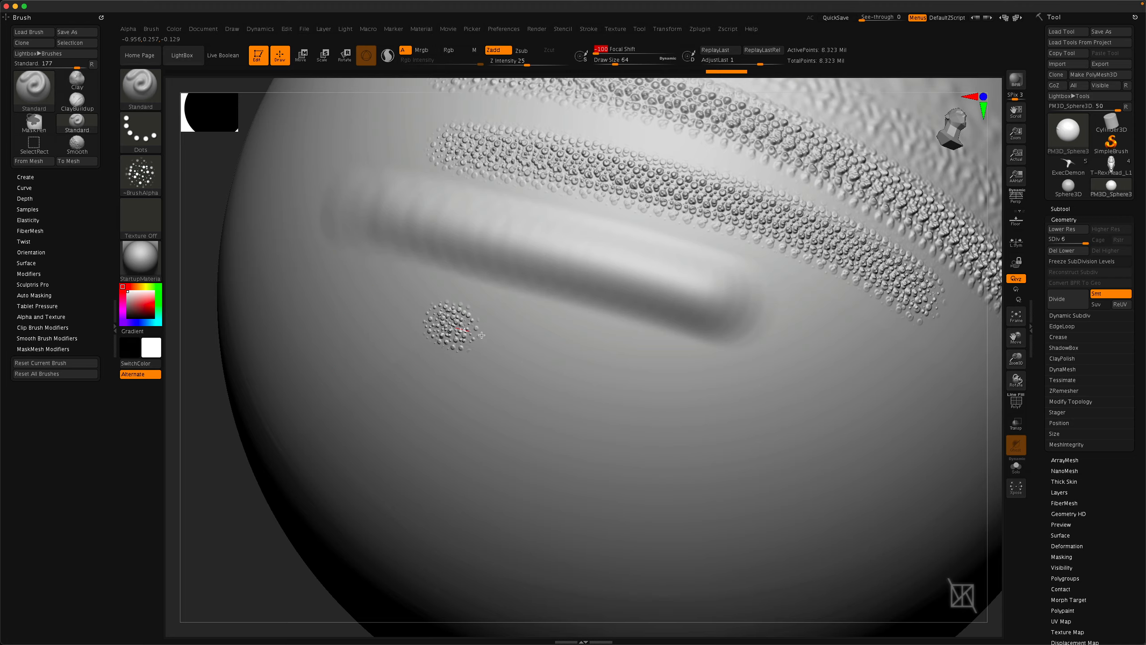
drag(482, 335, 882, 434)
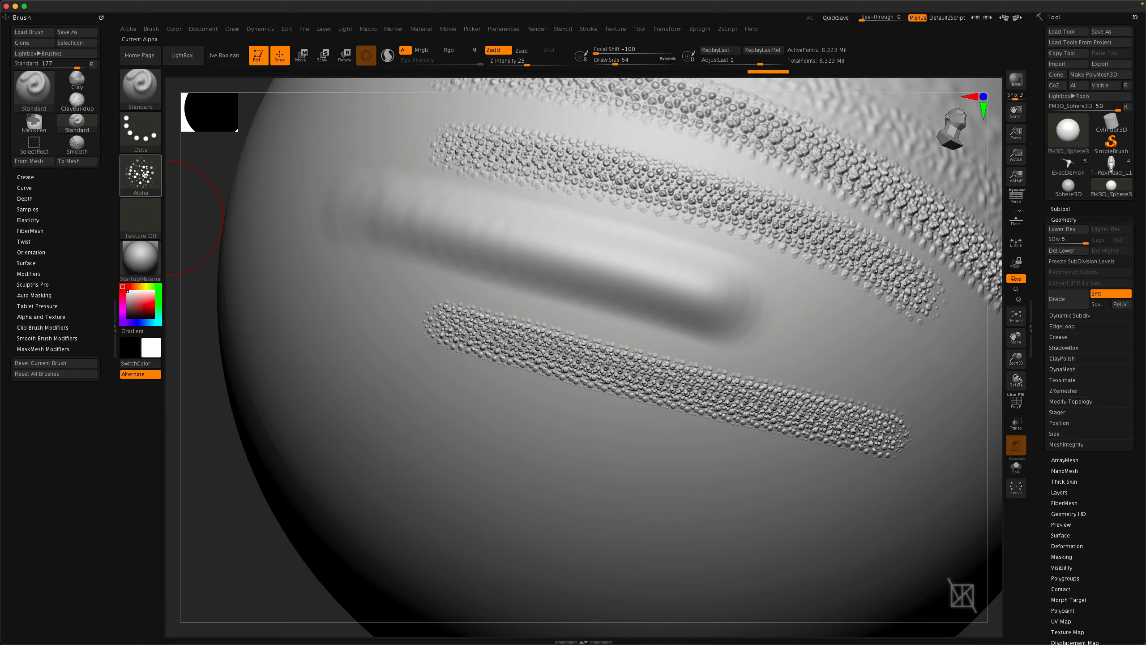
Switch to the arrow-shaped Alpha 33 and sculpt a long diagonal arrow stroke below the dotted band.
mouse_move(142, 175)
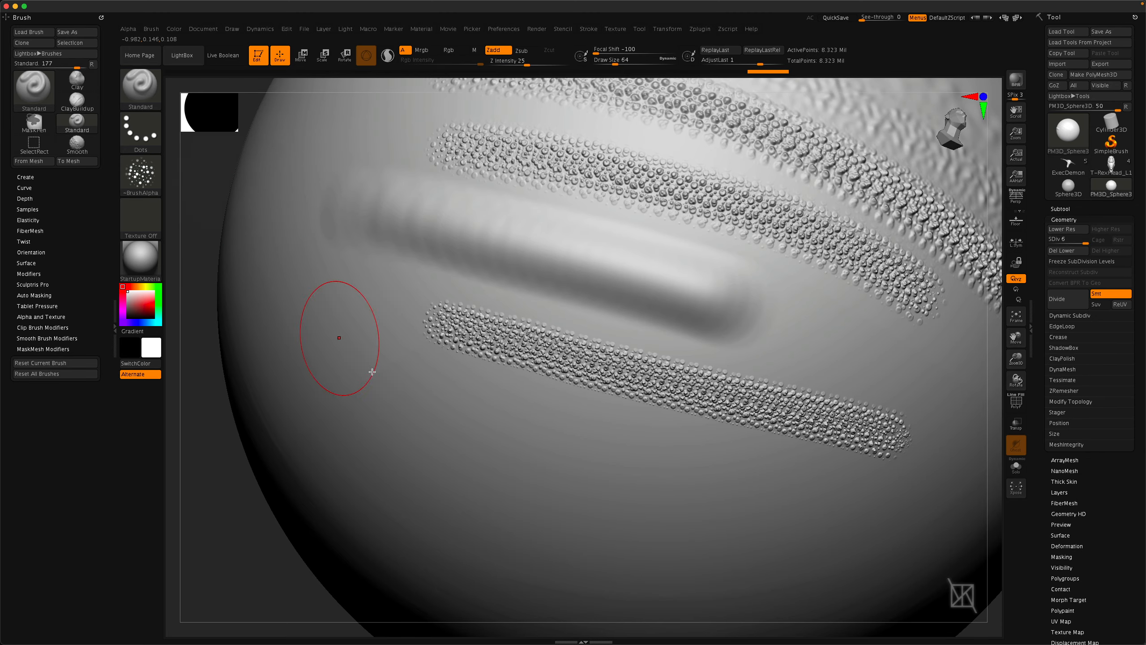
click(145, 178)
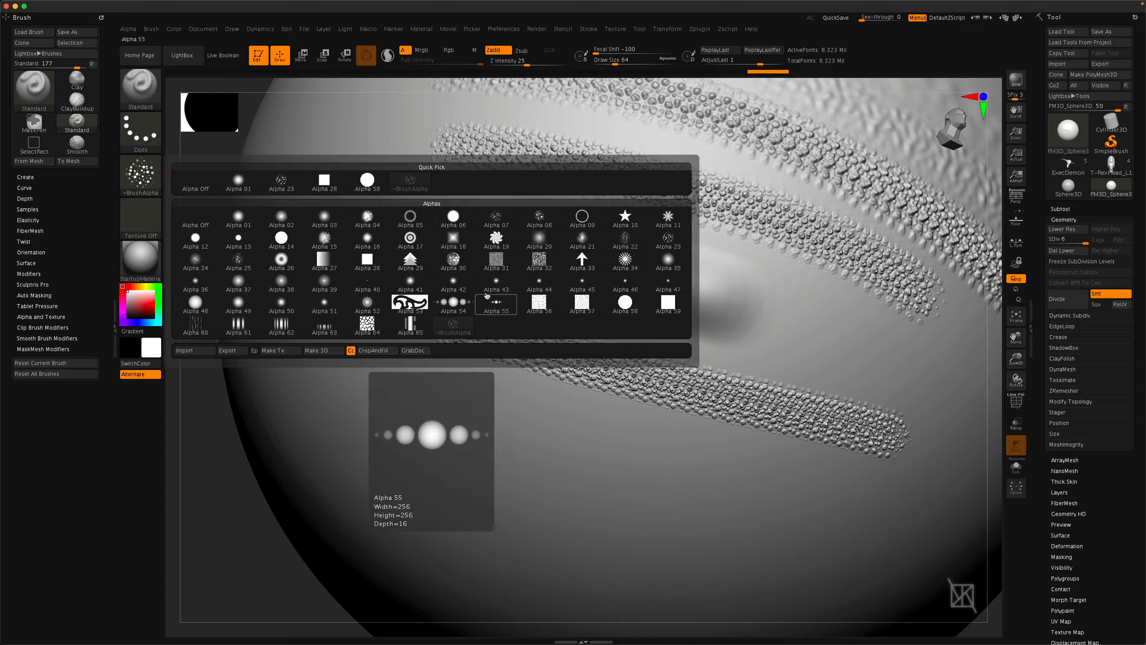
mouse_move(589, 262)
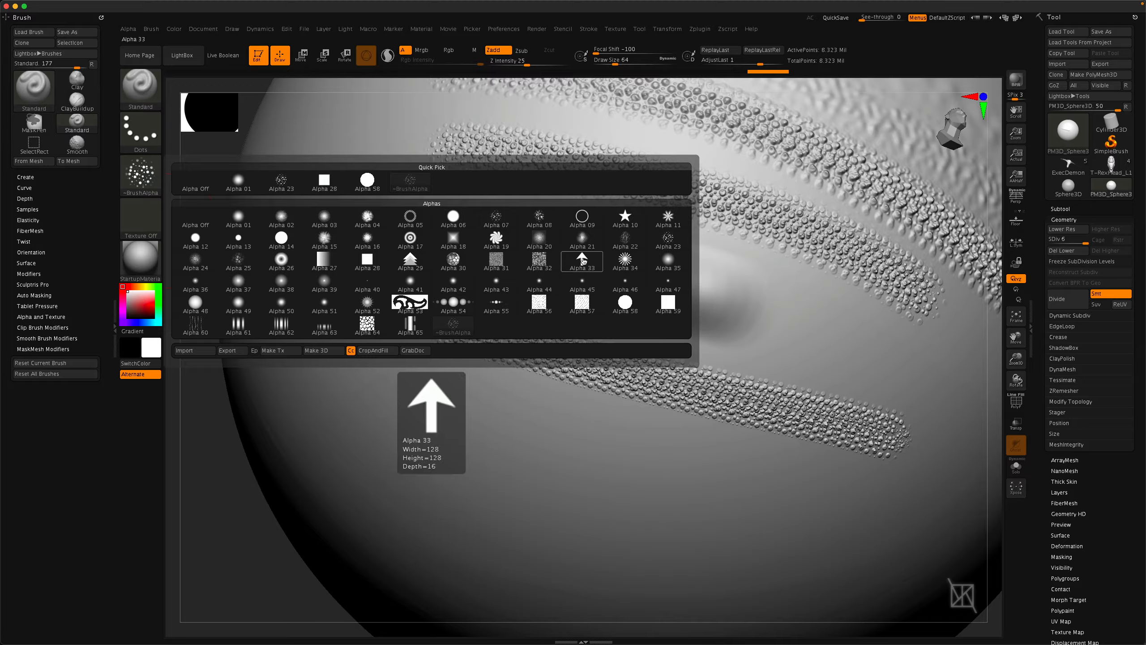
click(583, 261)
mouse_move(371, 365)
mouse_down()
mouse_move(751, 480)
mouse_move(847, 496)
mouse_up()
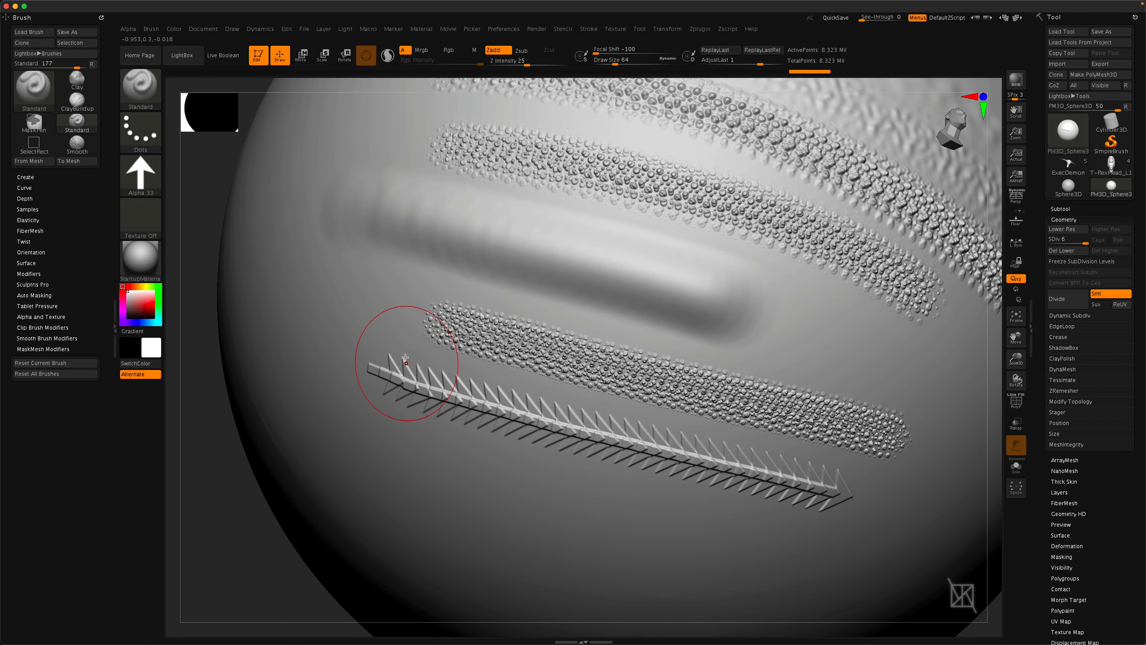
Set Focal Shift back to 0 and sculpt further Alpha 33 arrow strokes across the sphere.
drag(605, 50, 634, 54)
drag(365, 430, 767, 535)
right_drag(641, 583, 625, 496)
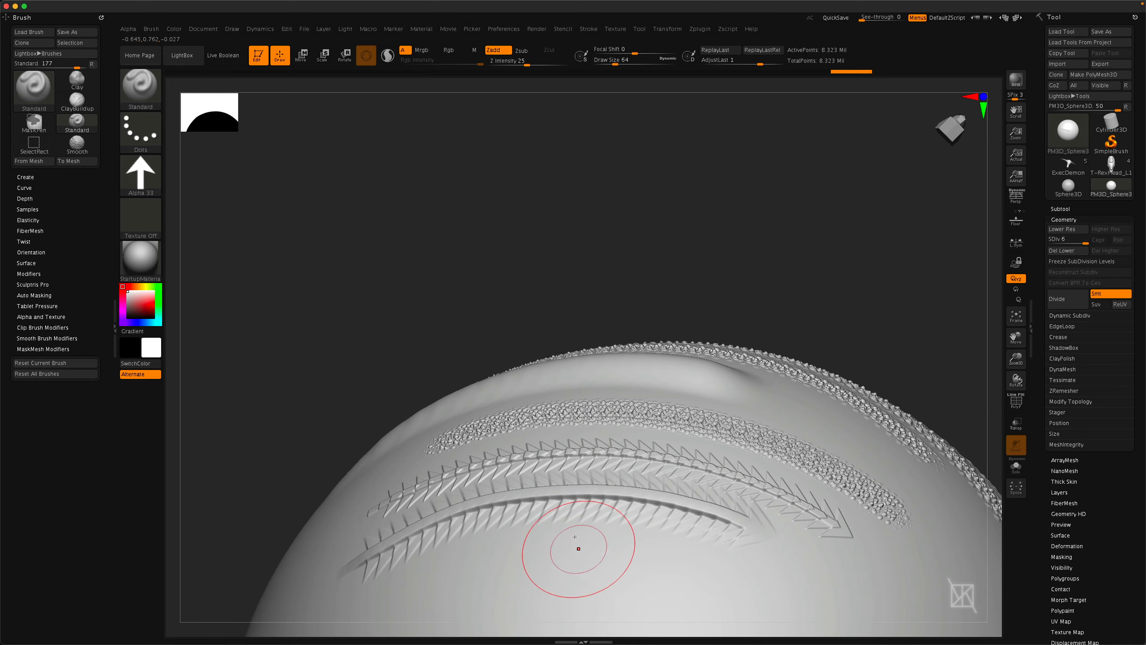
mouse_move(566, 543)
right_down()
mouse_move(576, 358)
mouse_move(565, 411)
right_up()
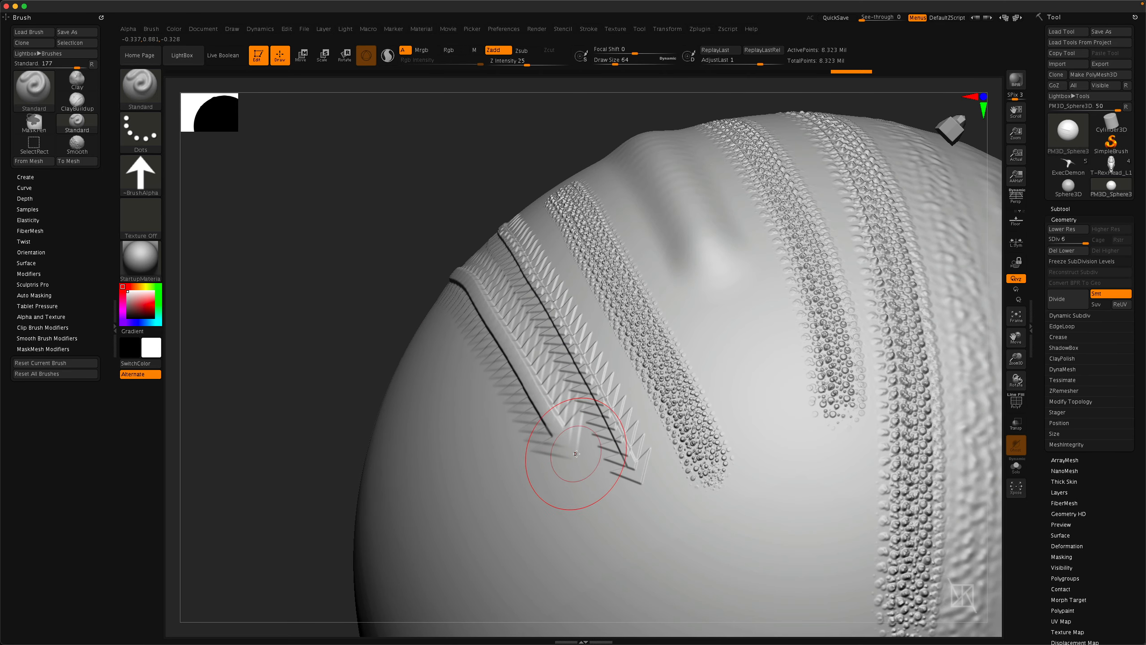
right_drag(568, 461, 652, 468)
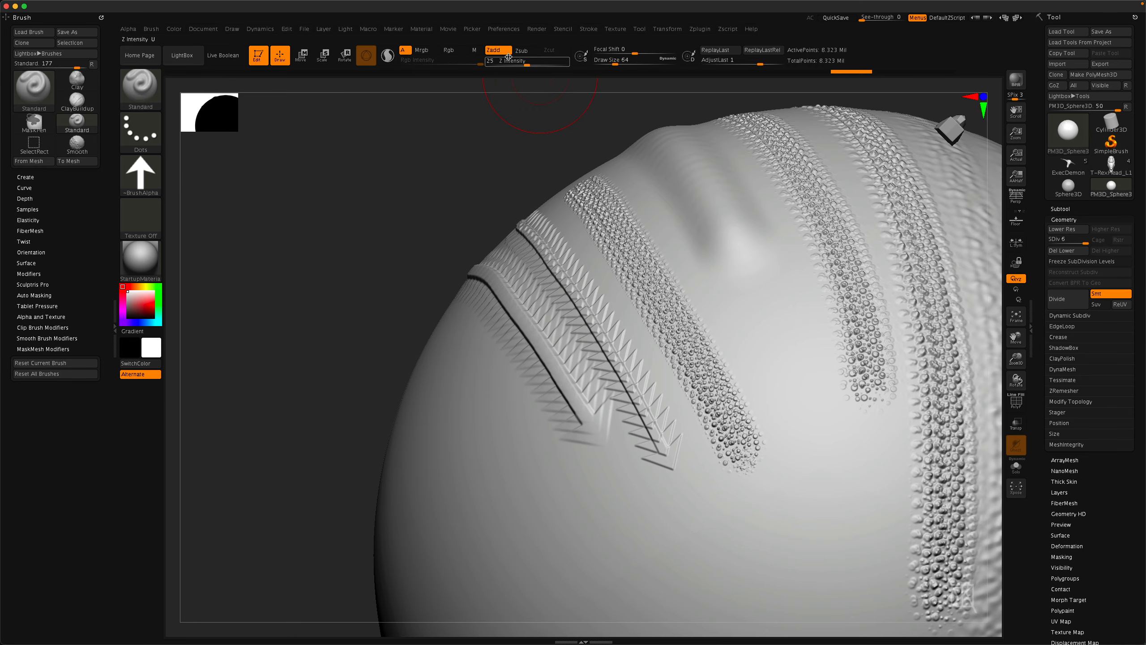
Lower Z Intensity to 9 and sculpt a fainter Alpha 33 arrow stroke beside the others.
drag(526, 65, 516, 64)
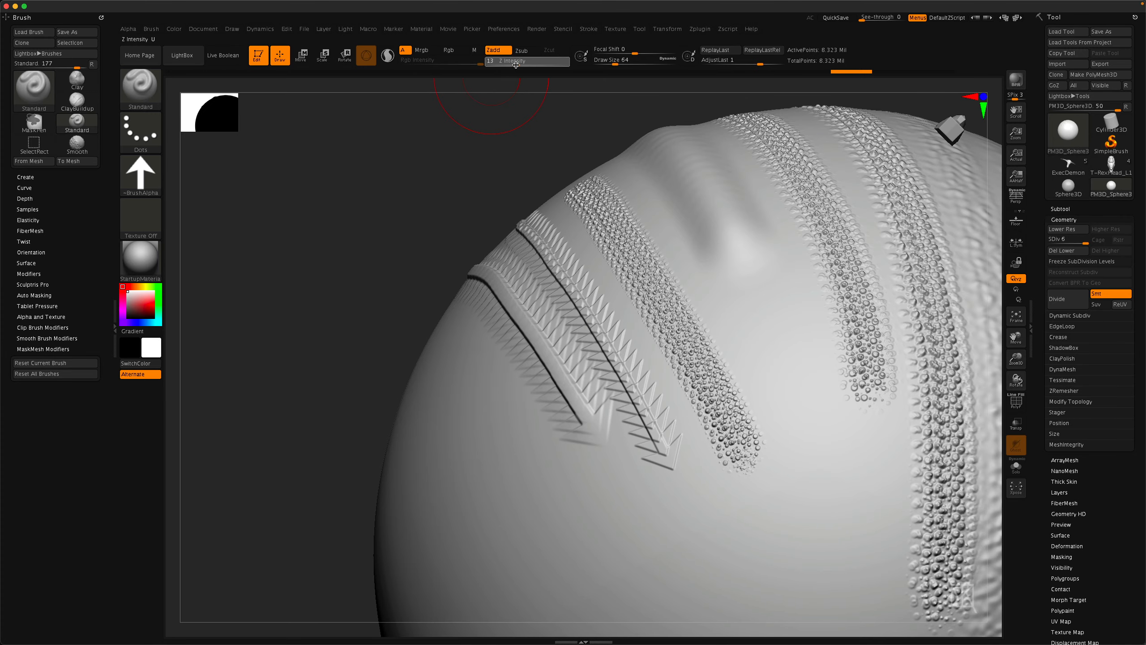
right_drag(478, 400, 446, 260)
drag(652, 370, 769, 468)
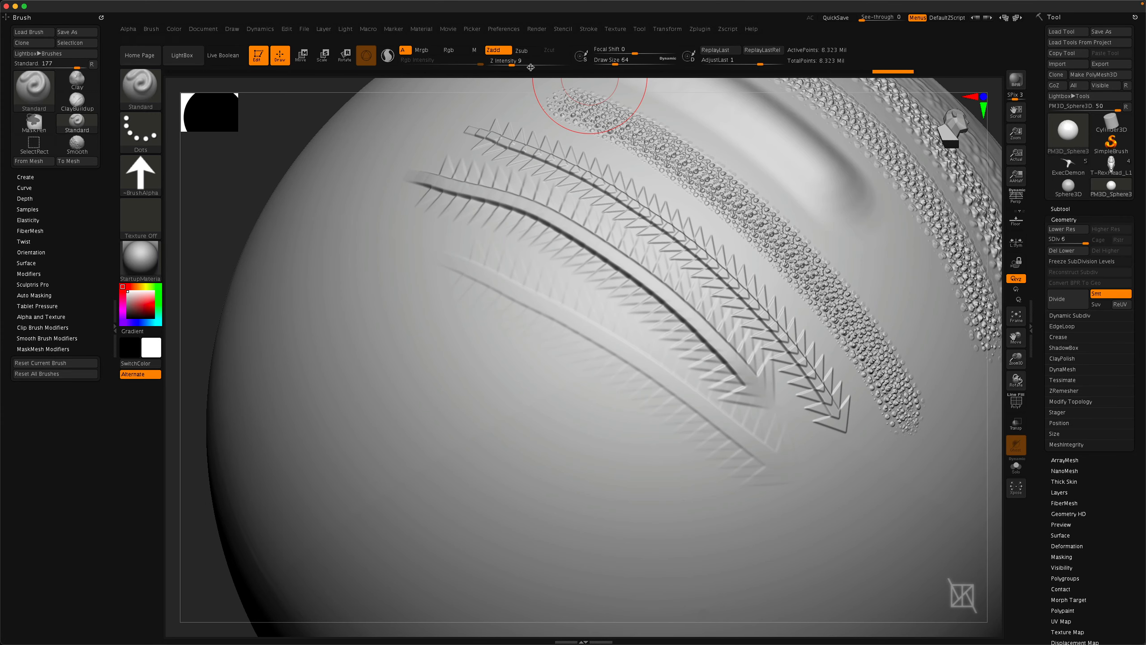
Raise Z Intensity to 39 and sculpt long, strong Alpha 33 arrow strokes across the sphere.
drag(534, 65, 537, 65)
mouse_move(314, 267)
mouse_down()
mouse_move(500, 387)
mouse_move(767, 478)
mouse_up()
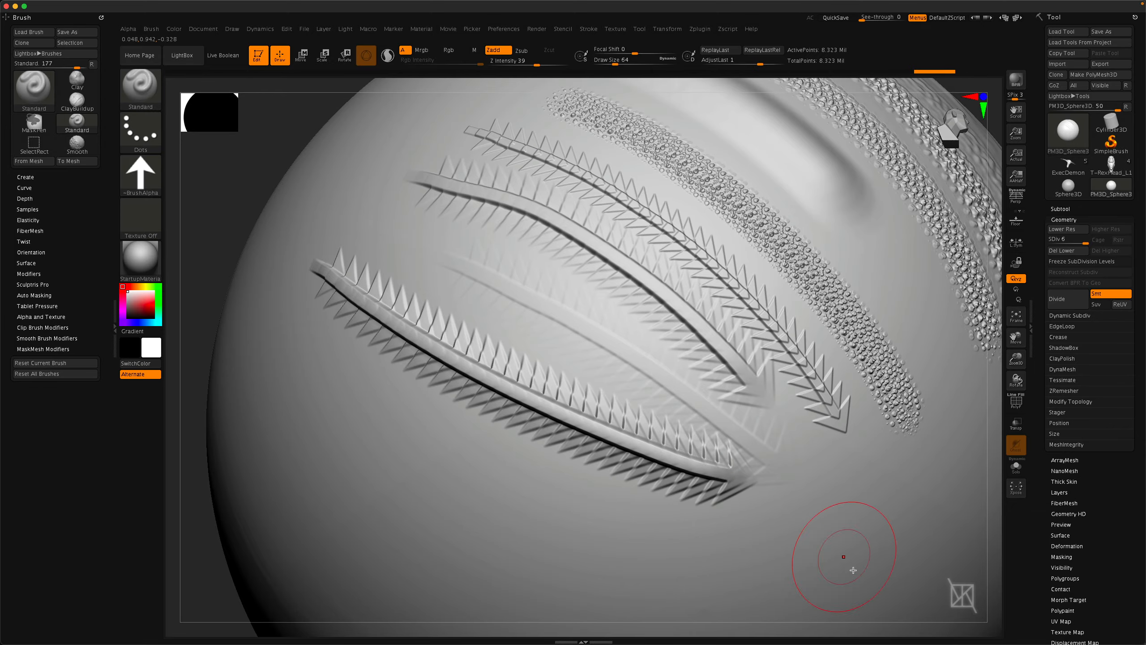
mouse_move(531, 532)
right_down()
mouse_move(603, 430)
mouse_move(591, 405)
right_up()
right_drag(454, 366, 533, 340)
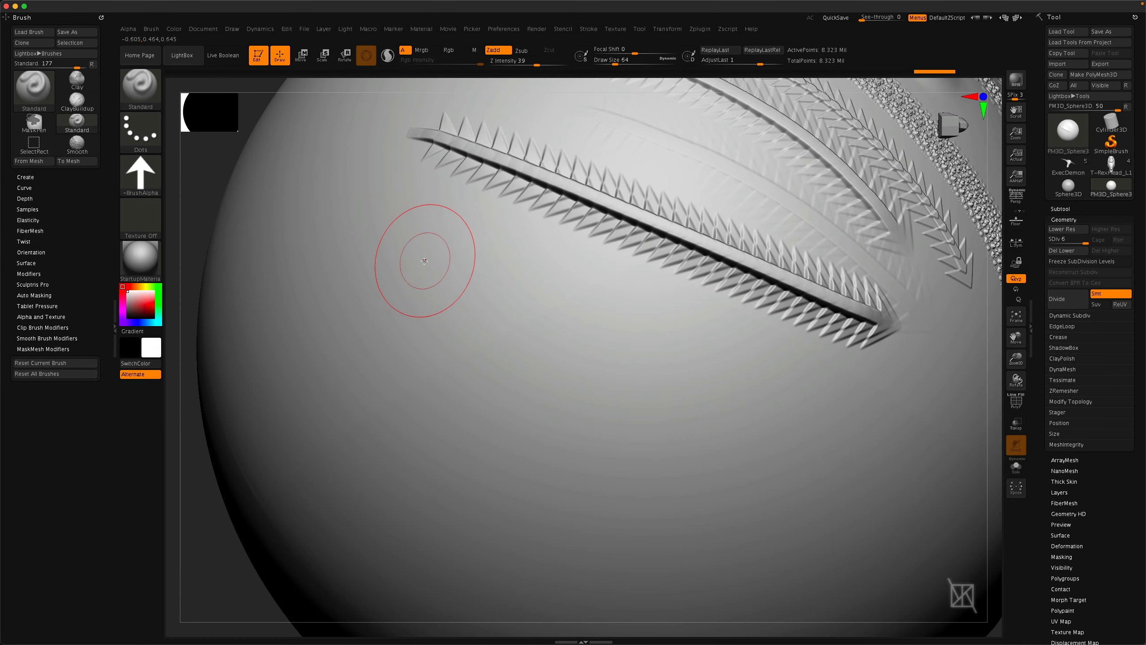
mouse_move(352, 212)
mouse_down()
mouse_move(444, 278)
mouse_move(578, 339)
mouse_move(880, 435)
mouse_up()
right_drag(772, 447, 848, 478)
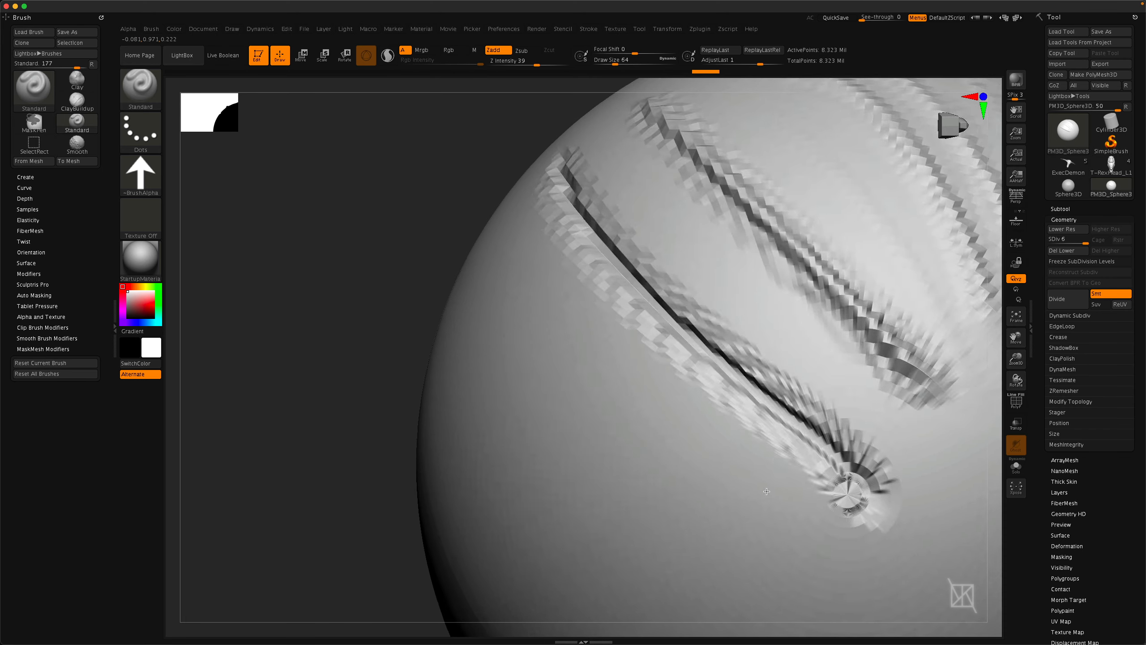
right_drag(720, 423, 686, 418)
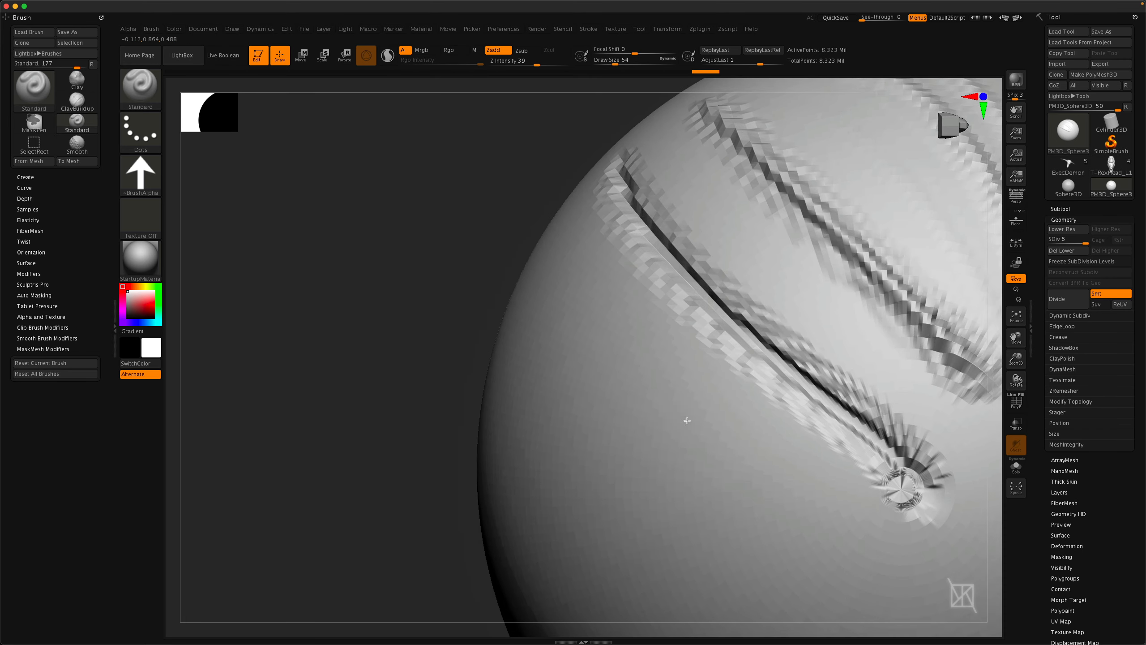
Switch to the DamStandard brush.
click(144, 95)
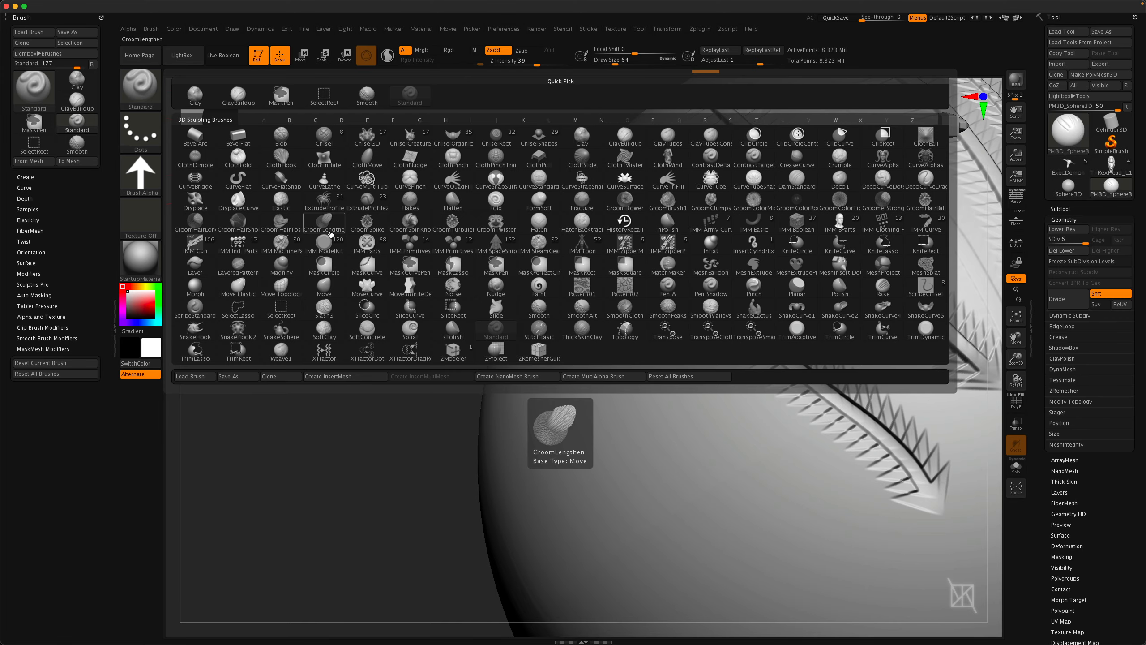
key(d)
key(s)
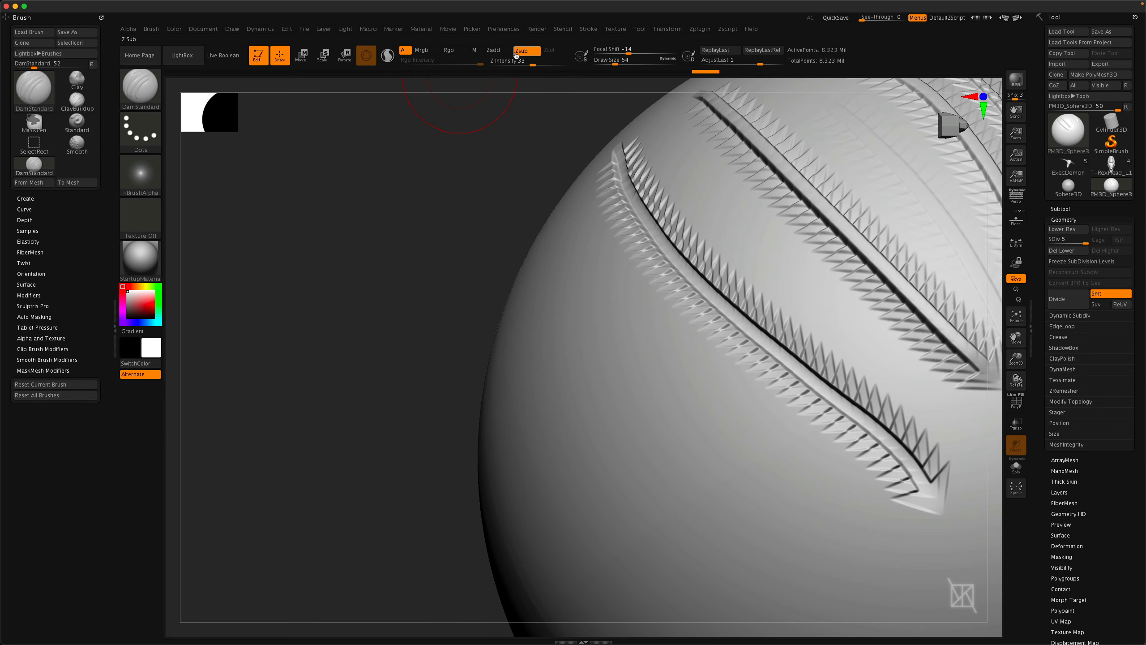
mouse_move(529, 332)
right_down()
mouse_move(522, 417)
mouse_move(540, 349)
right_up()
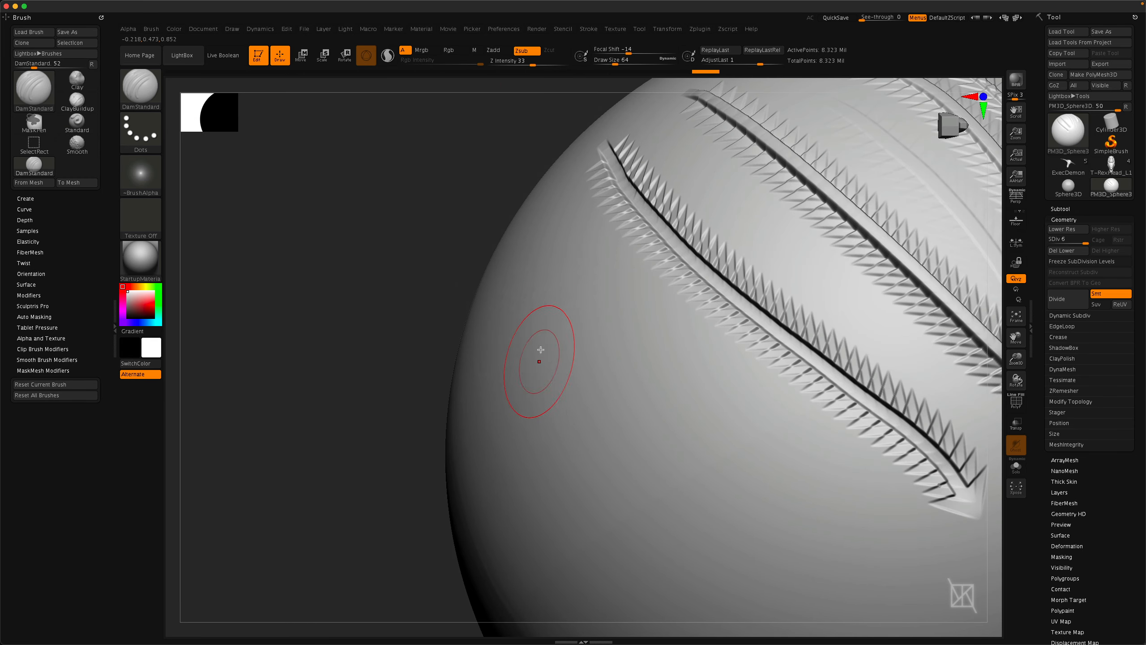
Set the draw size to 112 and carve DamStandard grooves with the arrow alpha along the sphere.
click(137, 181)
click(370, 186)
key(space)
drag(416, 297, 426, 296)
mouse_move(527, 226)
mouse_down()
mouse_move(549, 311)
mouse_move(688, 451)
mouse_move(791, 532)
mouse_up()
mouse_move(791, 533)
right_down()
mouse_move(760, 469)
mouse_move(742, 499)
mouse_move(616, 523)
mouse_move(701, 358)
mouse_move(627, 340)
mouse_move(563, 274)
right_up()
drag(563, 274, 853, 491)
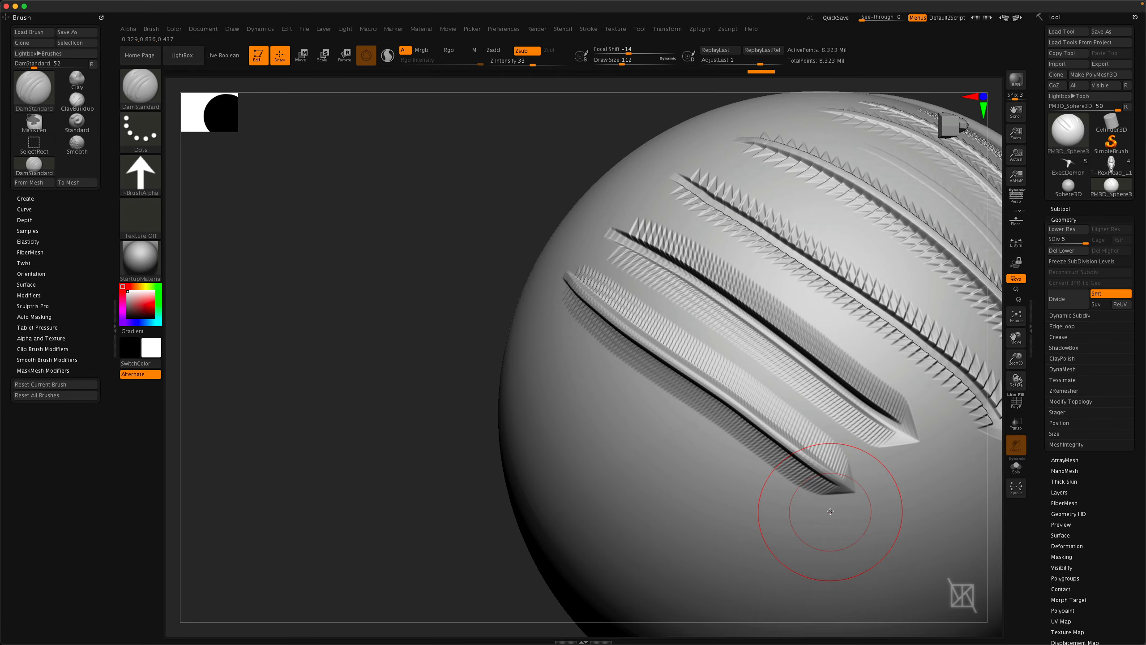
Carve additional DamStandard grooves beside the existing arrow strokes.
mouse_move(830, 511)
right_down()
mouse_move(530, 382)
mouse_move(561, 444)
right_up()
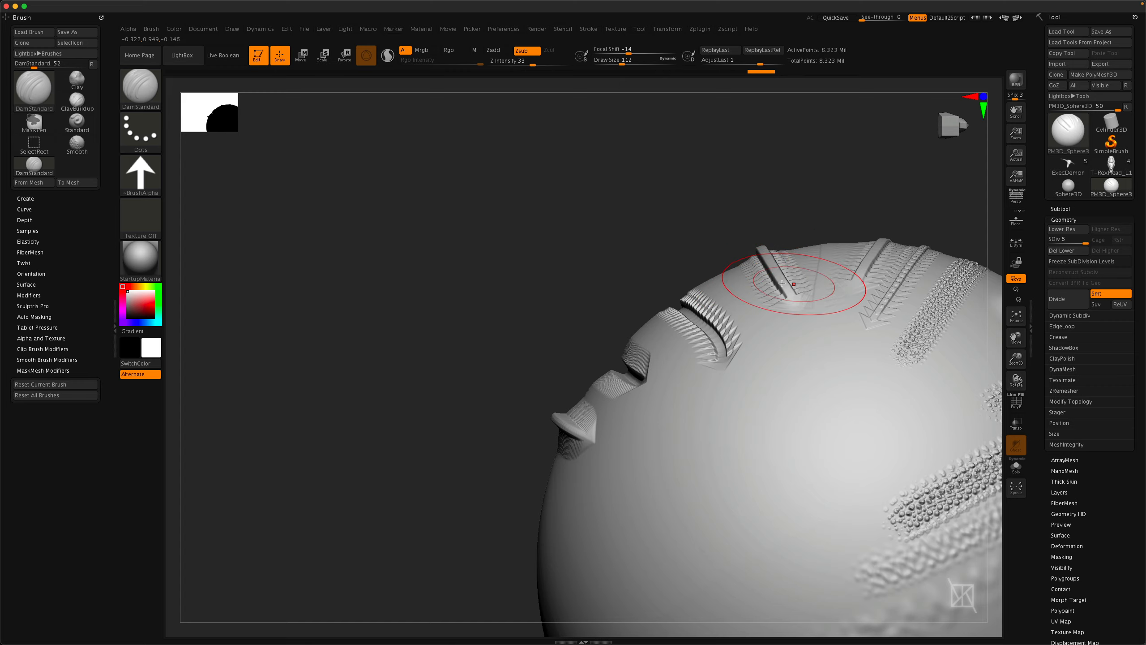
mouse_move(767, 289)
right_down()
mouse_move(632, 440)
mouse_move(545, 432)
right_up()
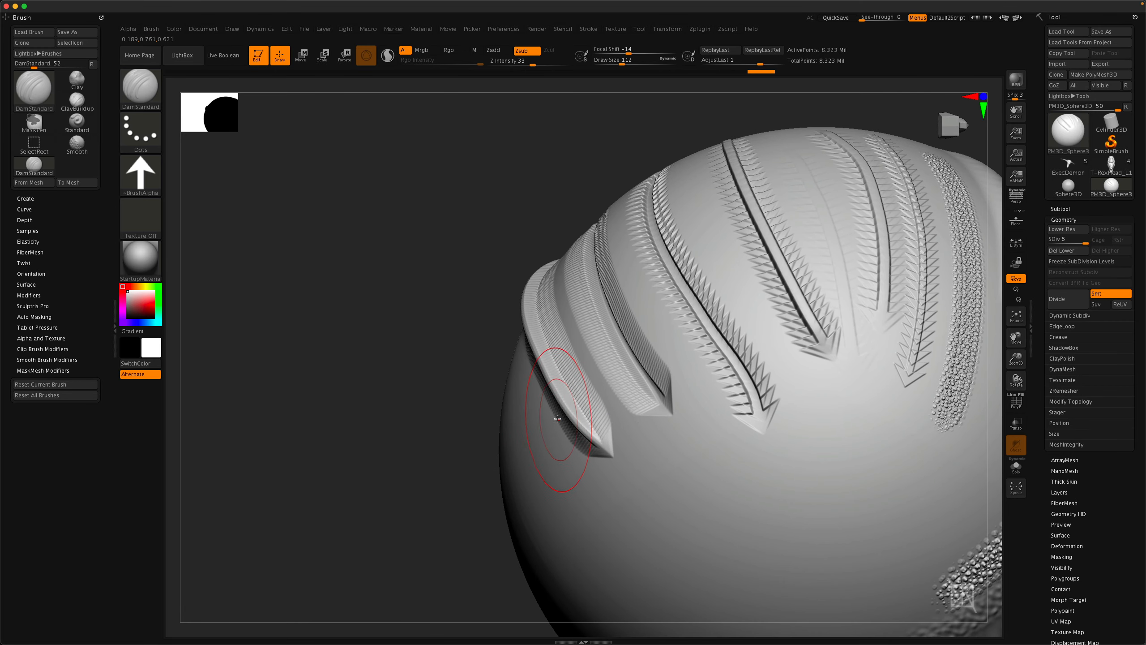
right_drag(573, 388, 584, 426)
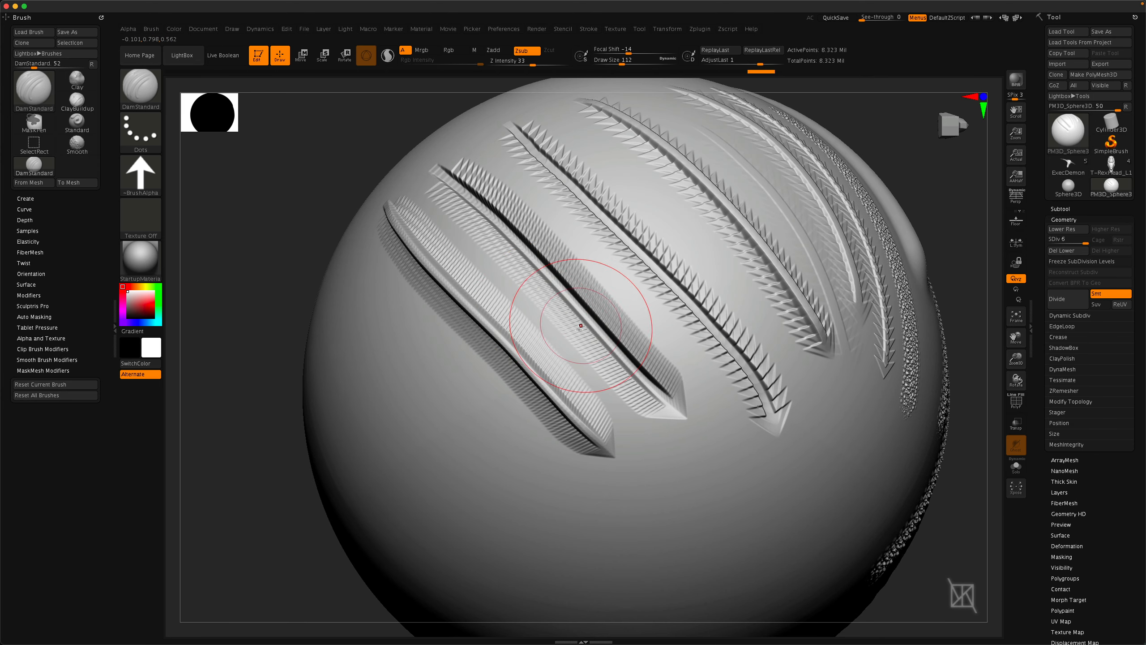
alt+right_drag(510, 372, 553, 393)
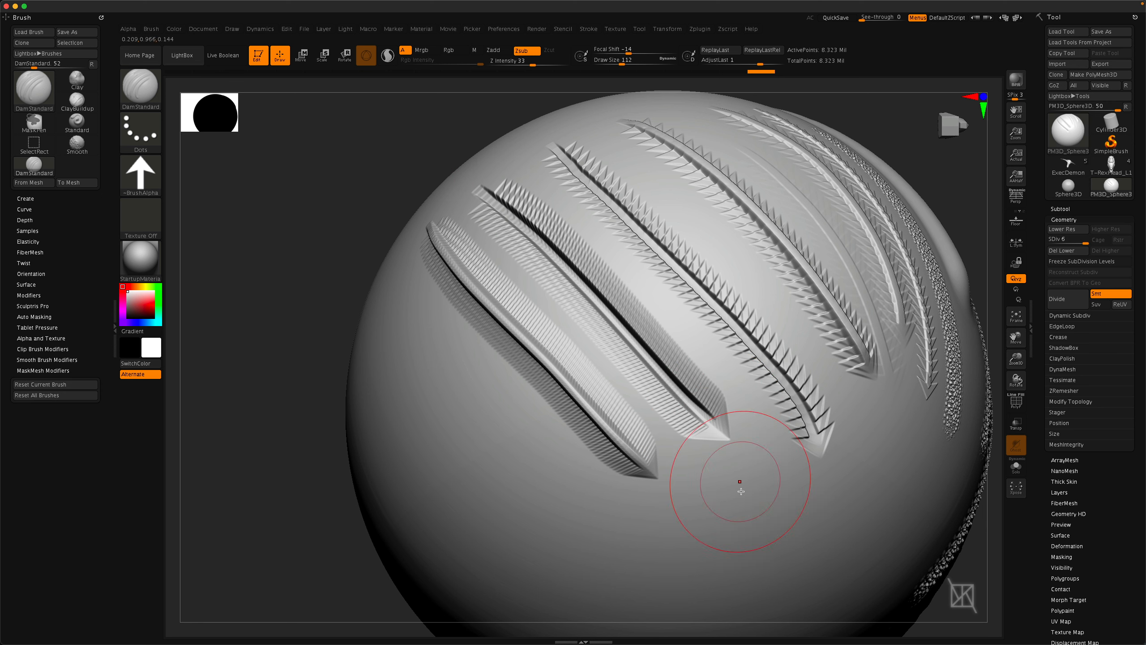
right_drag(738, 477, 466, 288)
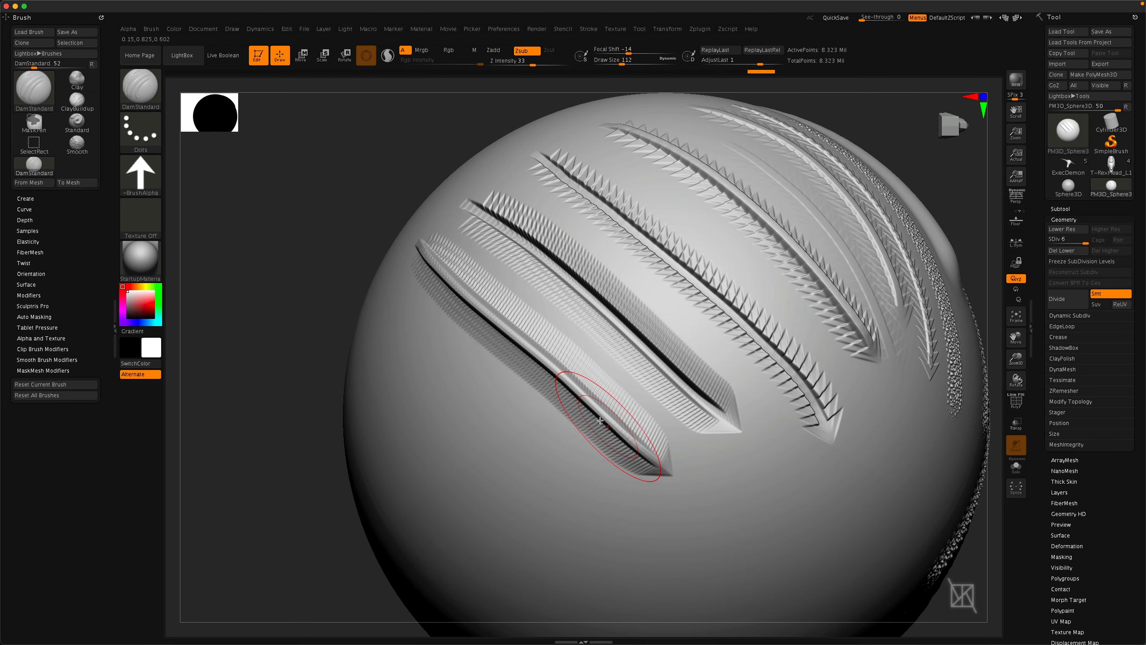
mouse_move(454, 331)
right_down()
mouse_move(528, 389)
mouse_move(519, 355)
mouse_move(532, 409)
right_up()
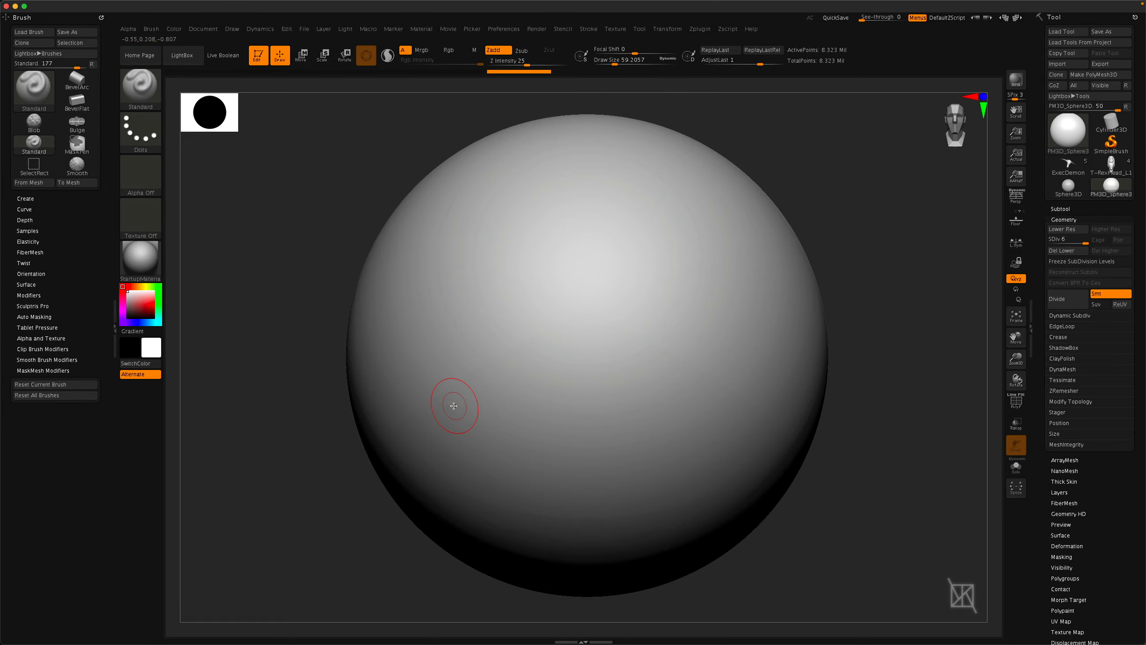
Switch to the Clay brush and sculpt a diagonal clay stroke across the sphere.
key(b)
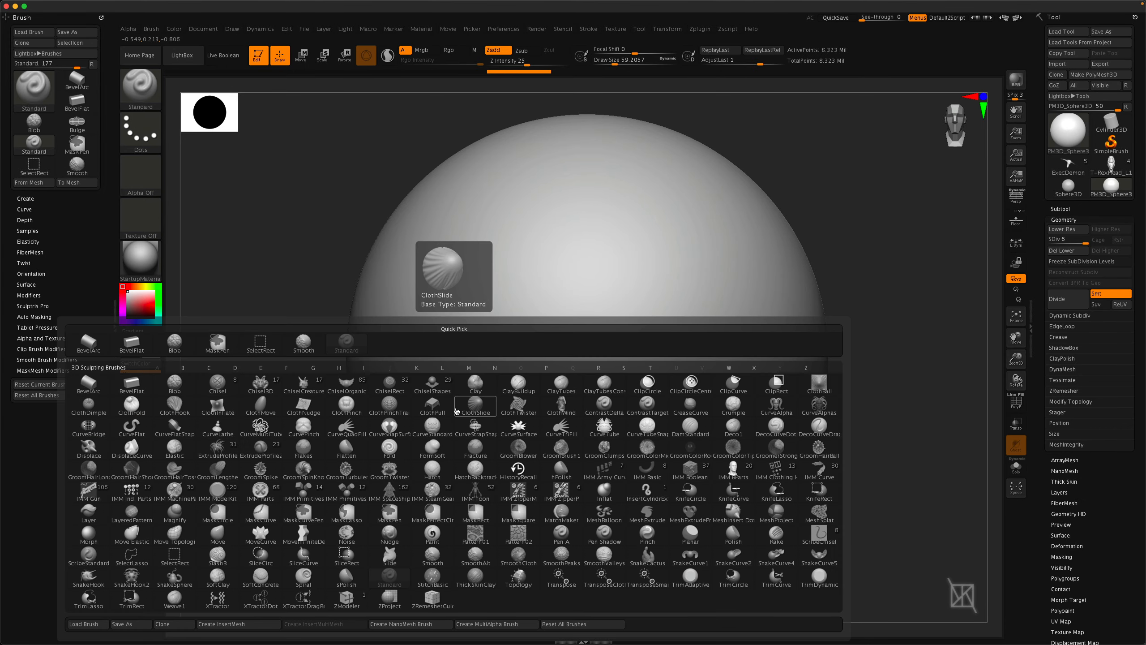
key(c)
key(l)
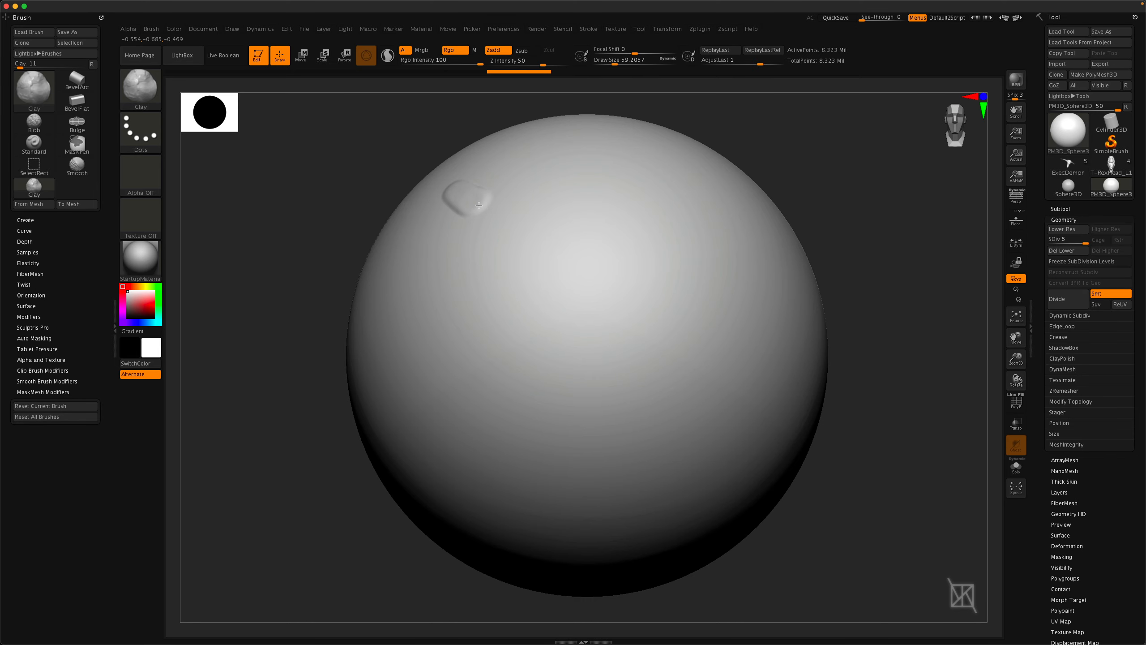
drag(568, 257, 621, 292)
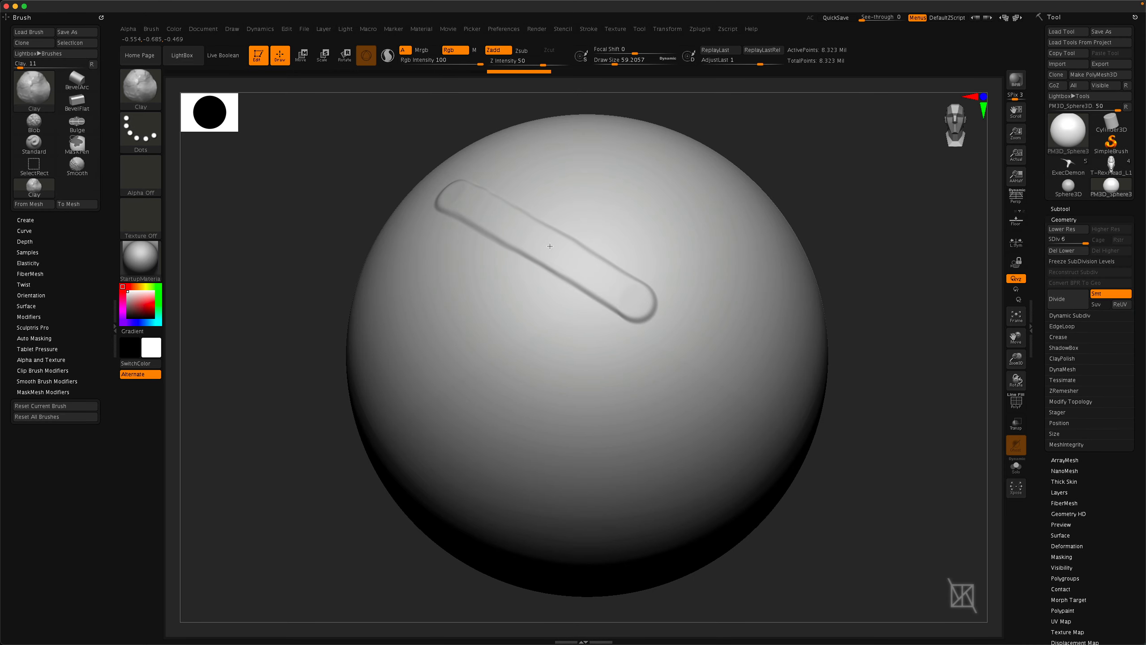
right_drag(637, 297, 565, 317)
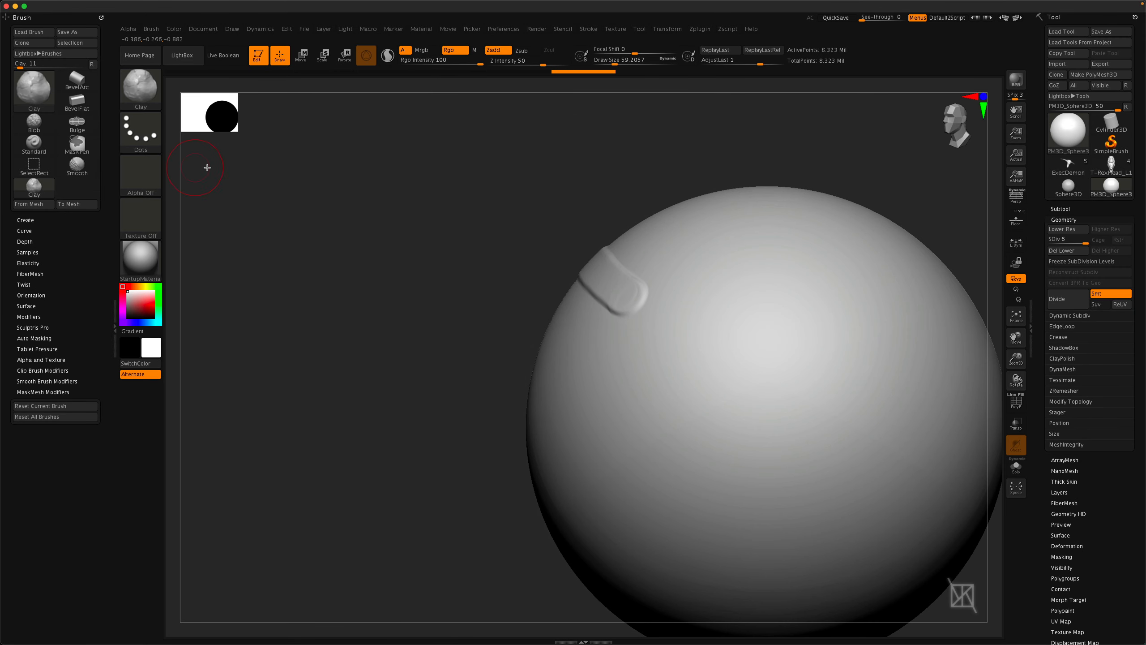
Switch to the Standard brush and sculpt a stroke below the clay stroke.
key(b)
key(s)
key(t)
right_drag(523, 375, 462, 266)
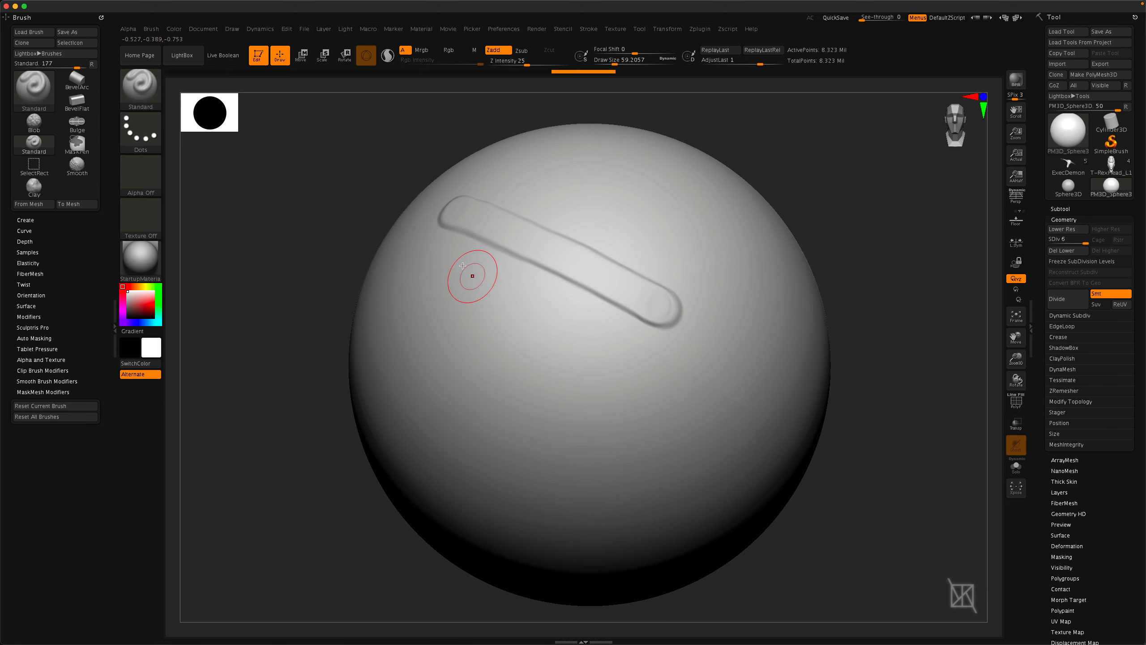
Sculpt another Standard stroke diagonally across the sphere and orbit to check it from the side.
mouse_move(498, 277)
mouse_down()
mouse_move(645, 359)
mouse_move(458, 266)
mouse_move(646, 360)
mouse_up()
mouse_move(646, 361)
right_down()
mouse_move(557, 317)
mouse_move(585, 339)
right_up()
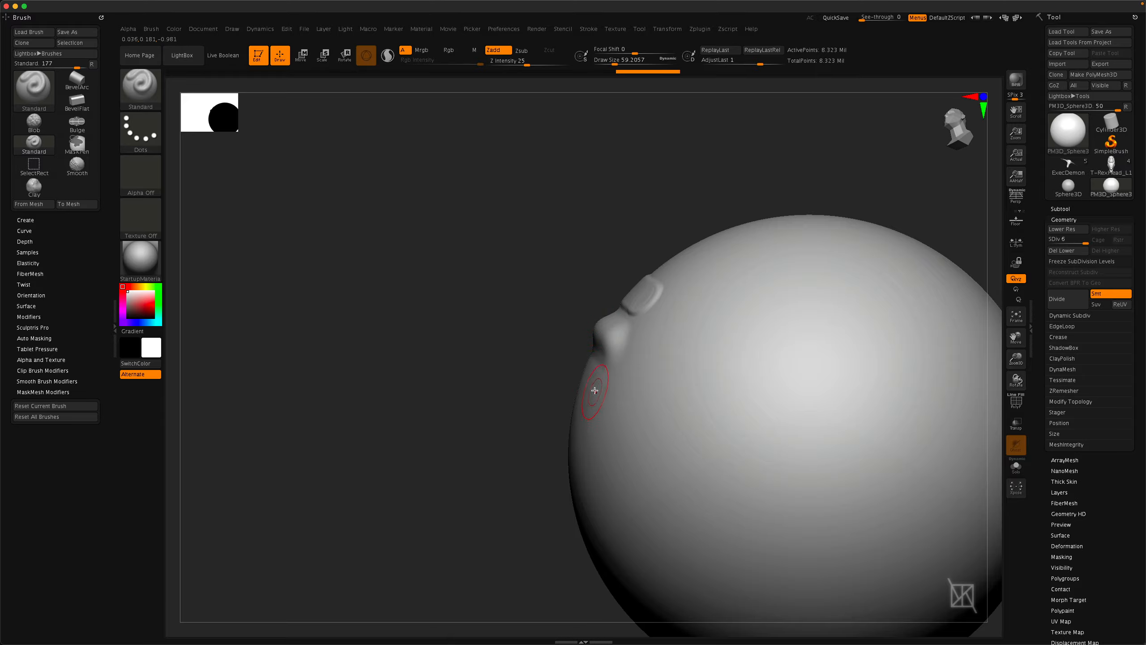
mouse_move(595, 390)
right_down()
mouse_move(617, 430)
mouse_move(568, 441)
right_up()
Switch to the Clay brush with Alpha 23 and sculpt a textured diagonal stroke across the sphere.
key(b)
key(c)
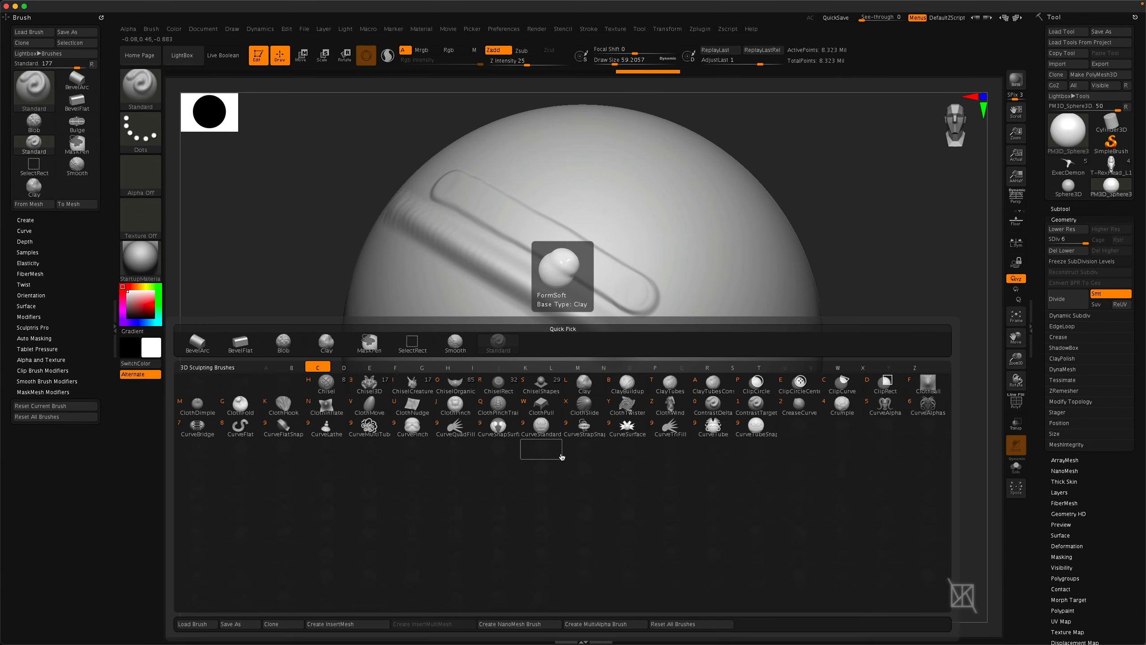
key(l)
click(144, 174)
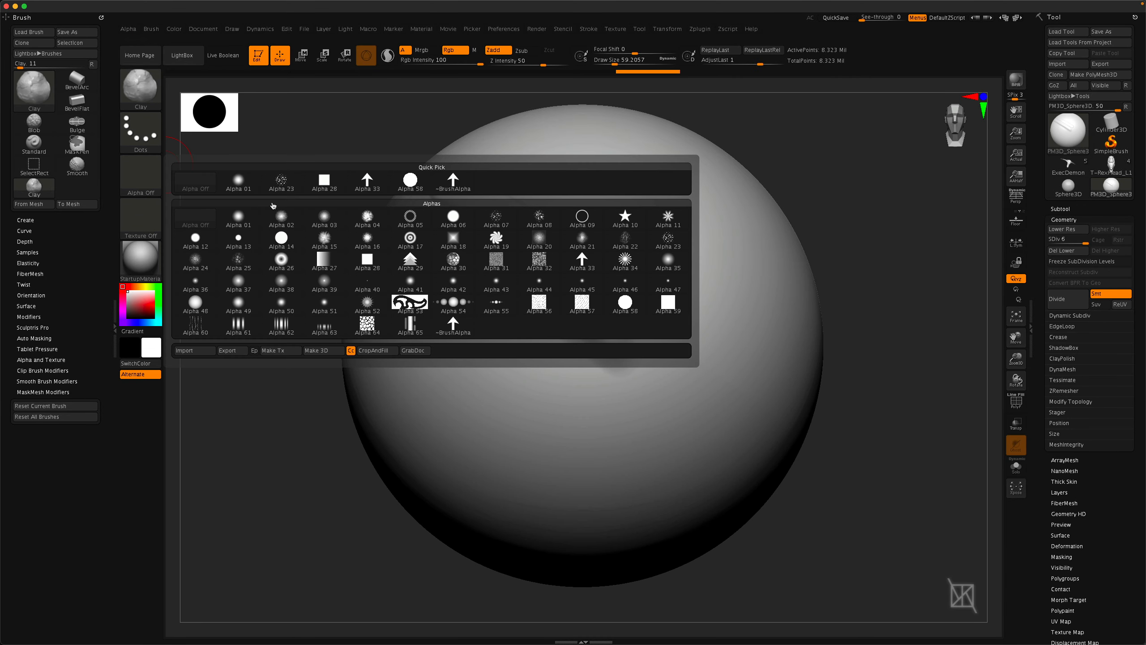
click(278, 184)
alt+right_drag(526, 251, 502, 321)
ctrl+right_drag(502, 321, 527, 428)
alt+right_drag(526, 428, 532, 297)
drag(407, 135, 791, 420)
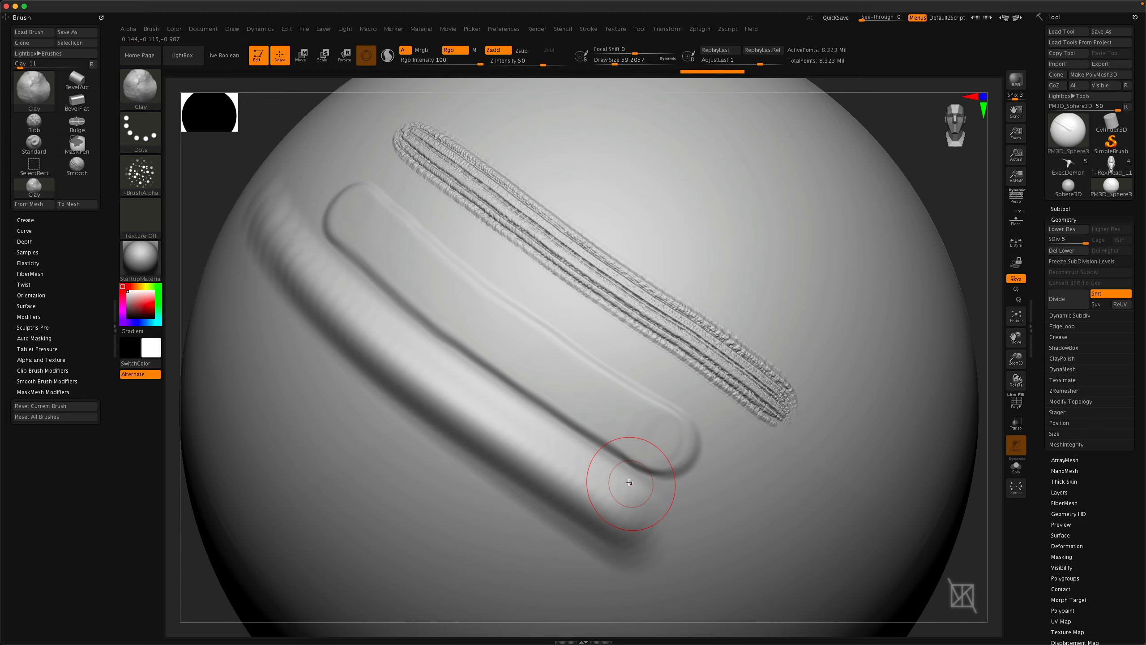
Switch to the Standard brush with Alpha 23 and sculpt a dotted stroke beside the clay stroke.
right_drag(629, 483, 609, 477)
right_drag(589, 375, 555, 383)
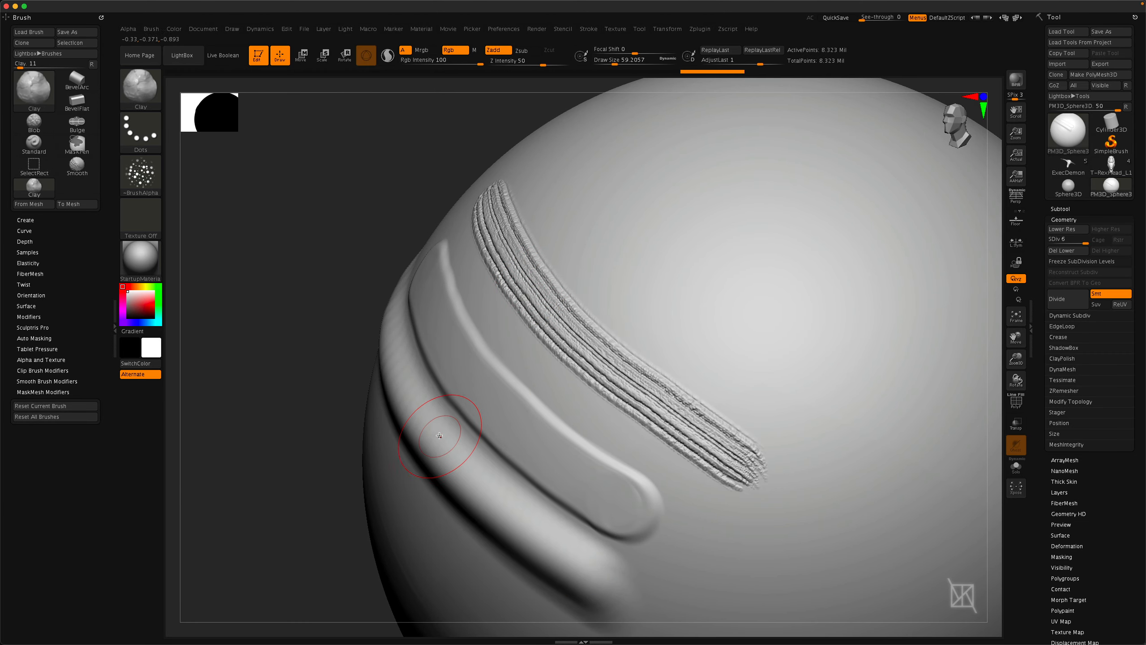
key(b)
key(s)
key(t)
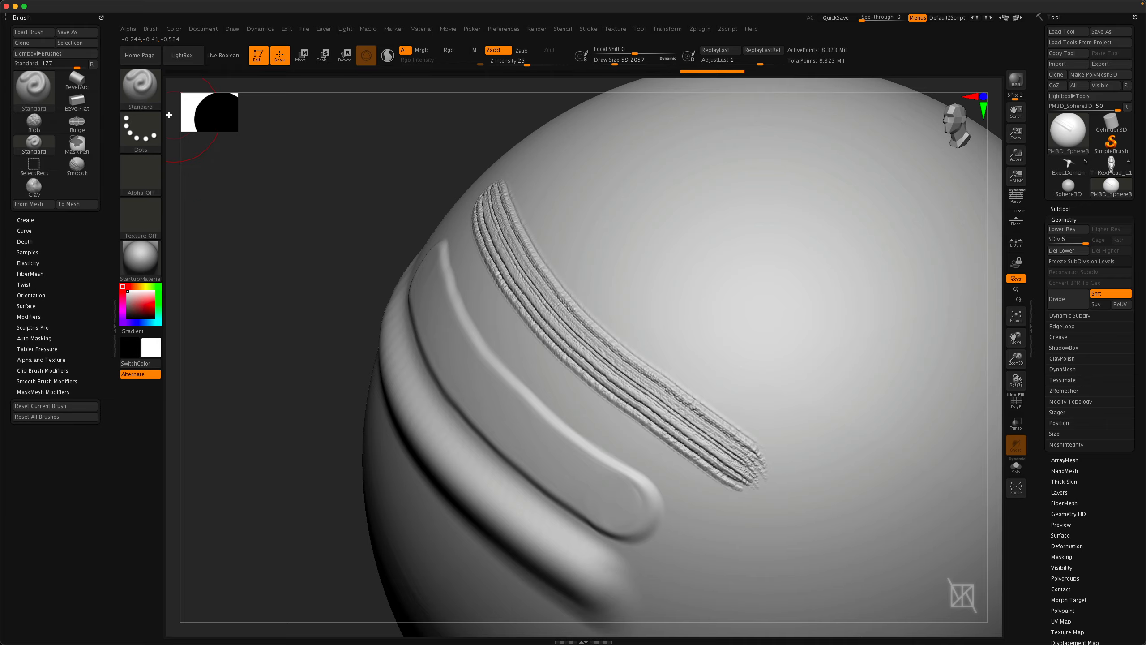
click(145, 179)
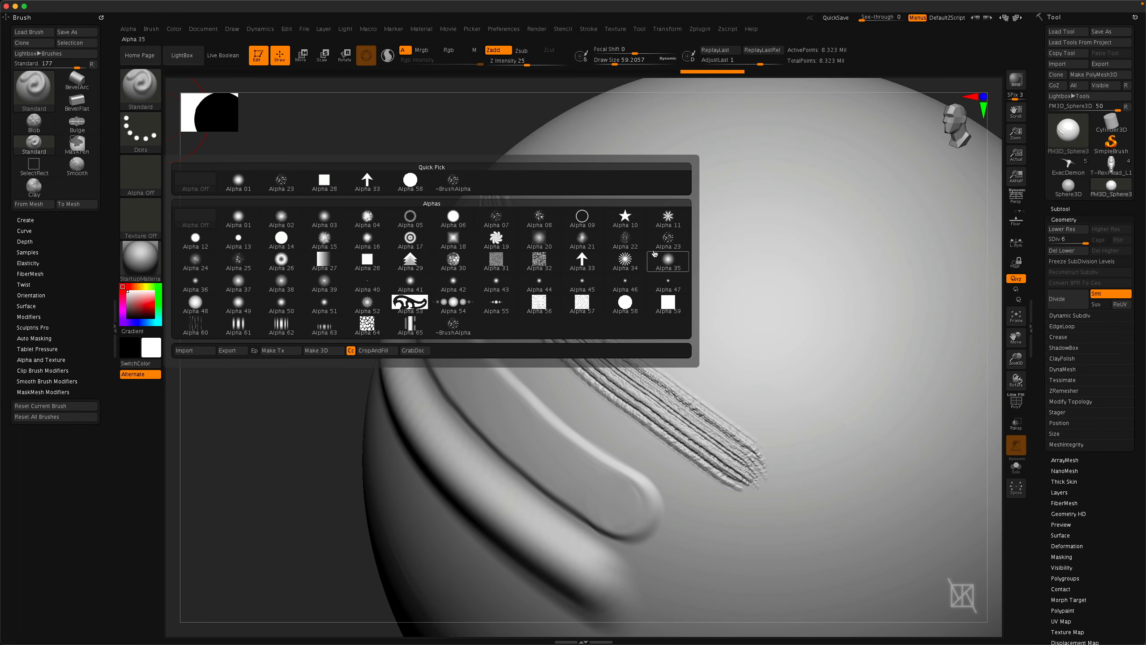
click(668, 239)
mouse_move(525, 160)
mouse_down()
mouse_move(709, 345)
mouse_move(830, 427)
mouse_up()
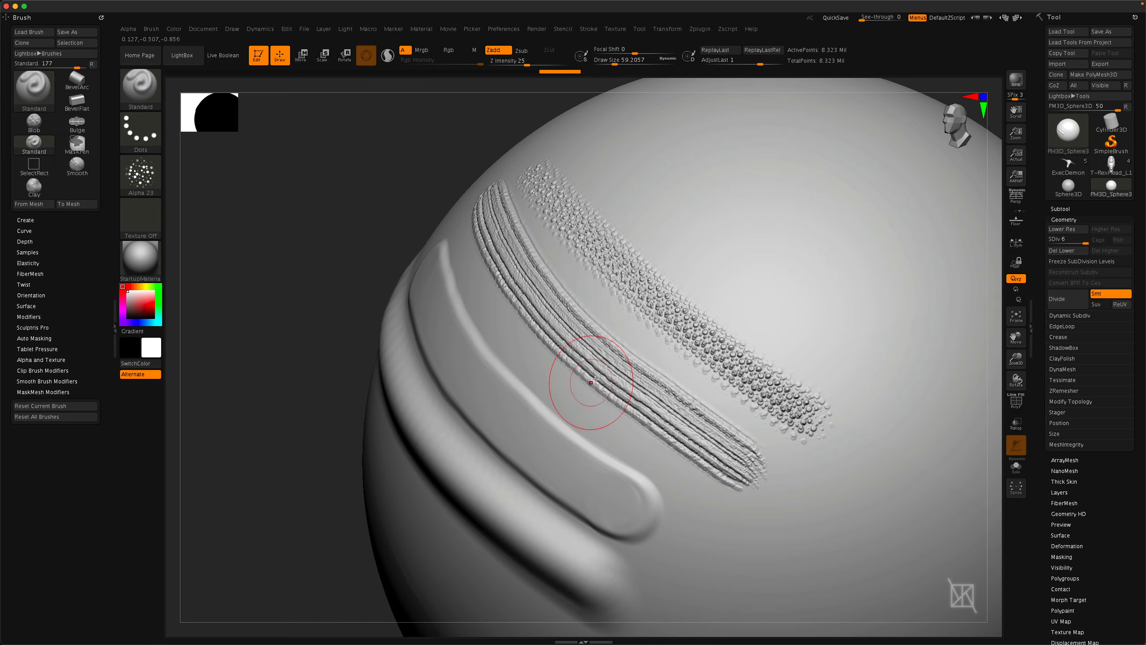
Change the alpha to Alpha 33 and sculpt an arrow-textured Standard stroke above the dotted one.
right_drag(599, 406, 624, 410)
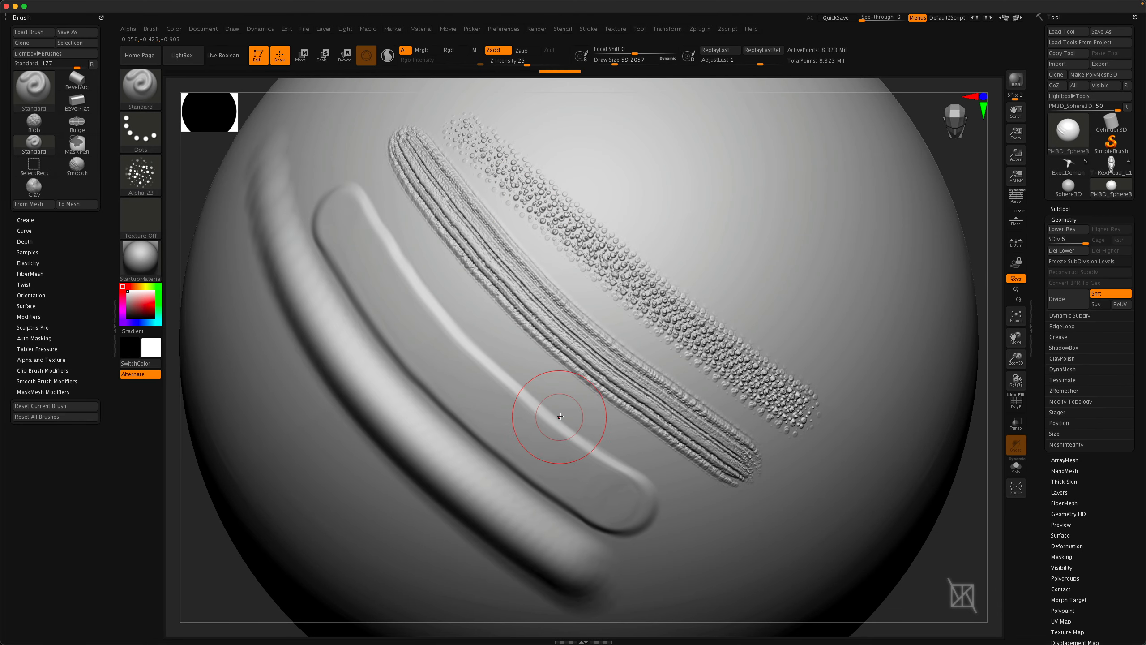
right_drag(619, 390, 624, 396)
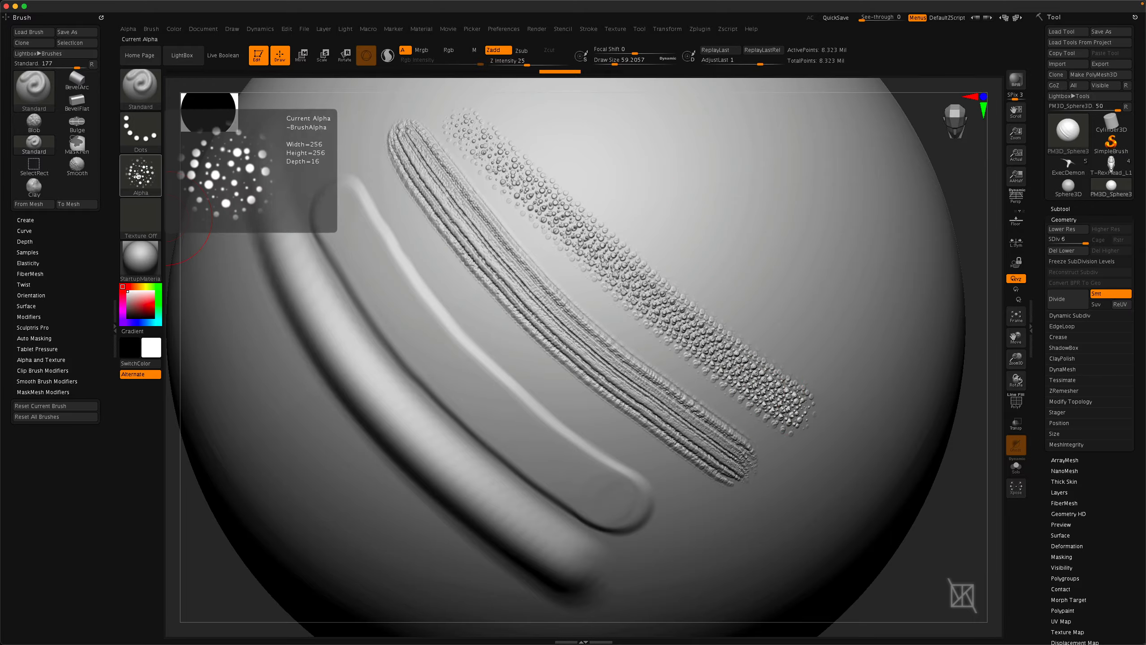
click(139, 175)
click(368, 185)
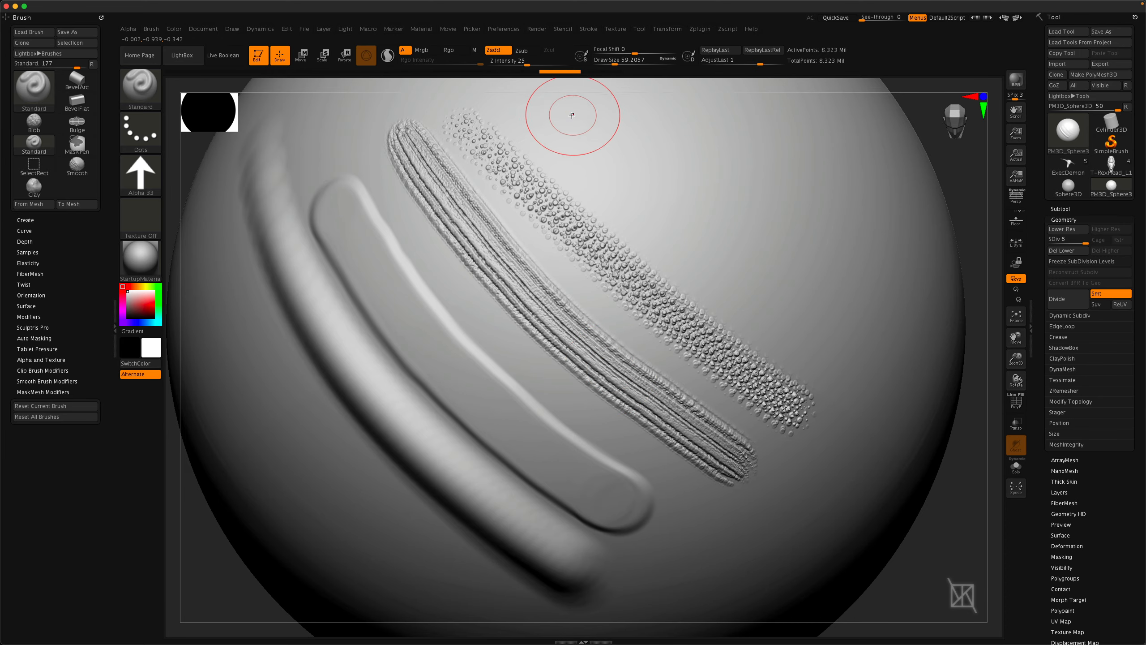
mouse_move(548, 104)
mouse_down()
mouse_move(636, 156)
mouse_move(845, 326)
mouse_up()
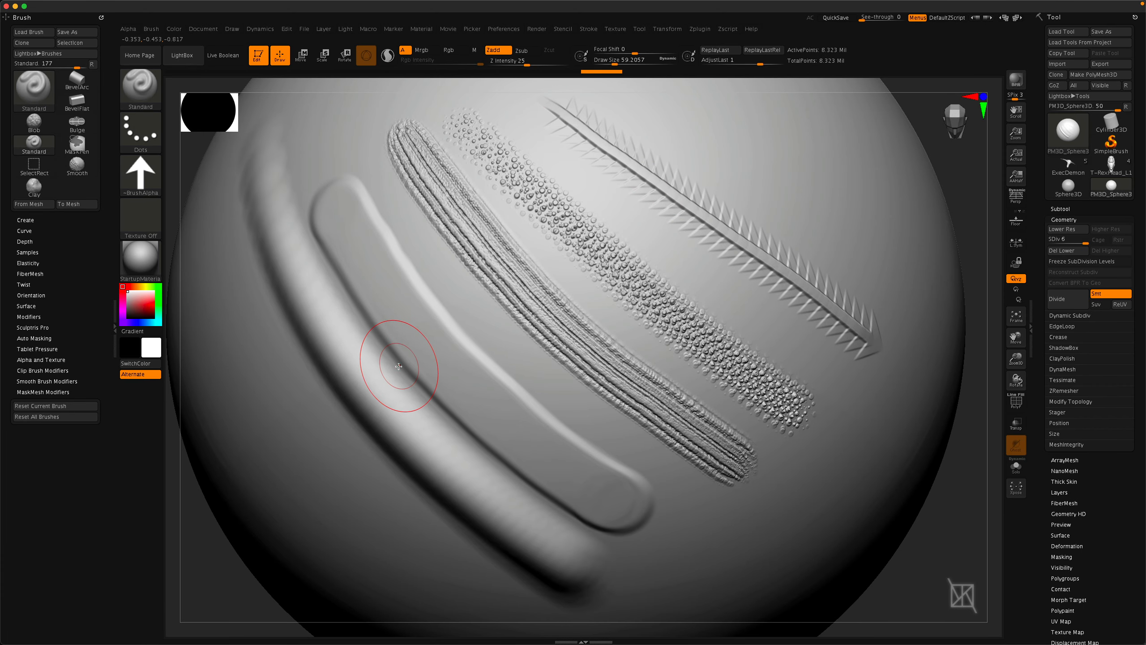
Switch to the Clay brush with Alpha 33 and sculpt an arrow stroke beside the previous ones.
key(b)
key(l)
click(149, 179)
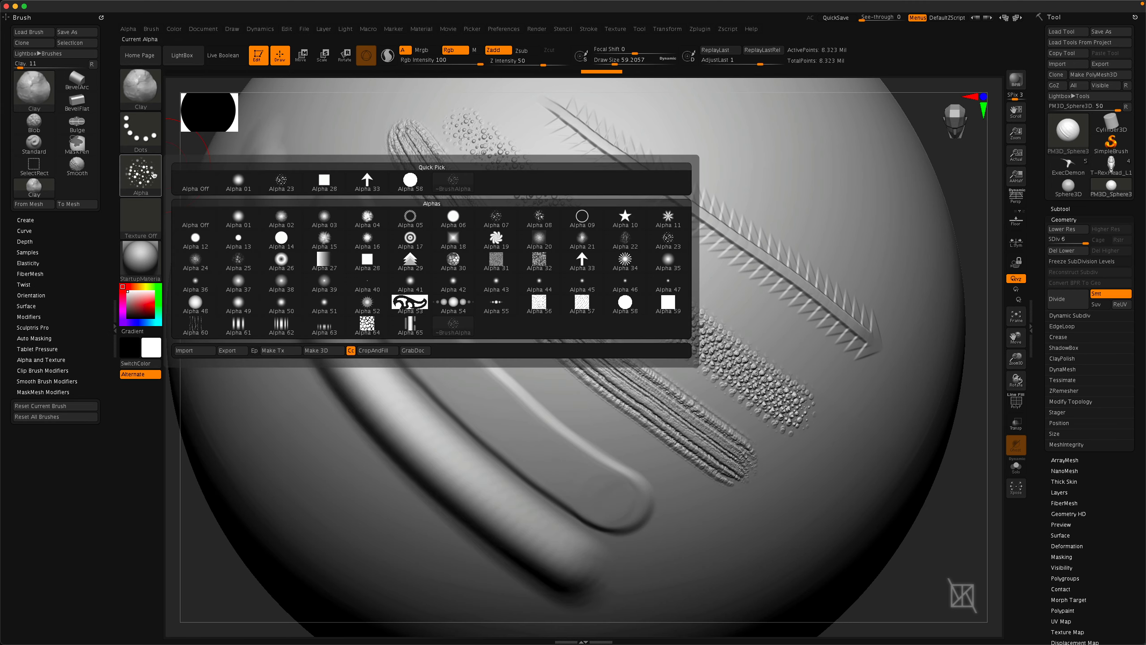
click(374, 186)
right_drag(664, 244, 563, 258)
mouse_move(538, 141)
mouse_down()
mouse_move(673, 239)
mouse_move(834, 329)
mouse_up()
ctrl+right_drag(769, 315, 737, 335)
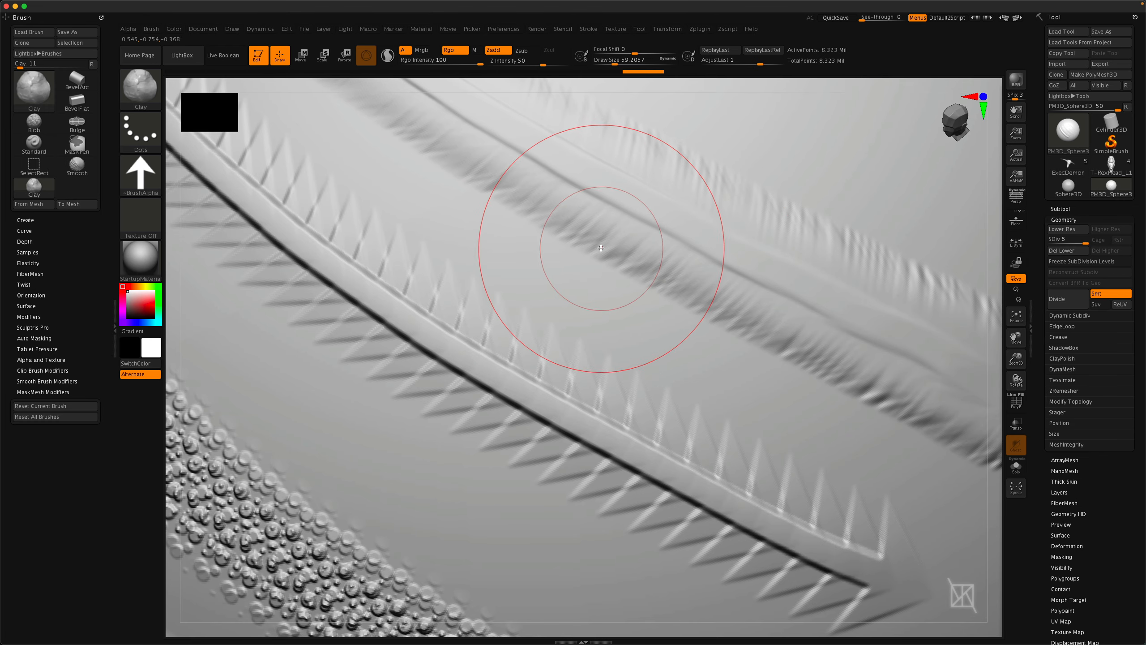
ctrl+right_drag(673, 343, 598, 236)
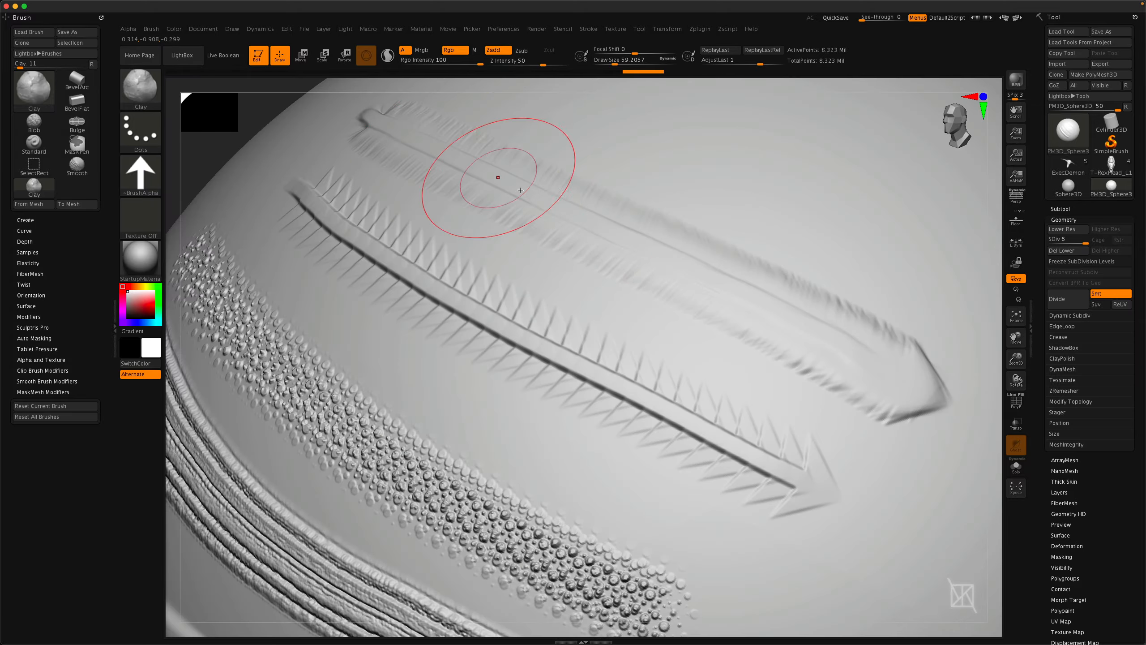
right_drag(729, 292, 742, 333)
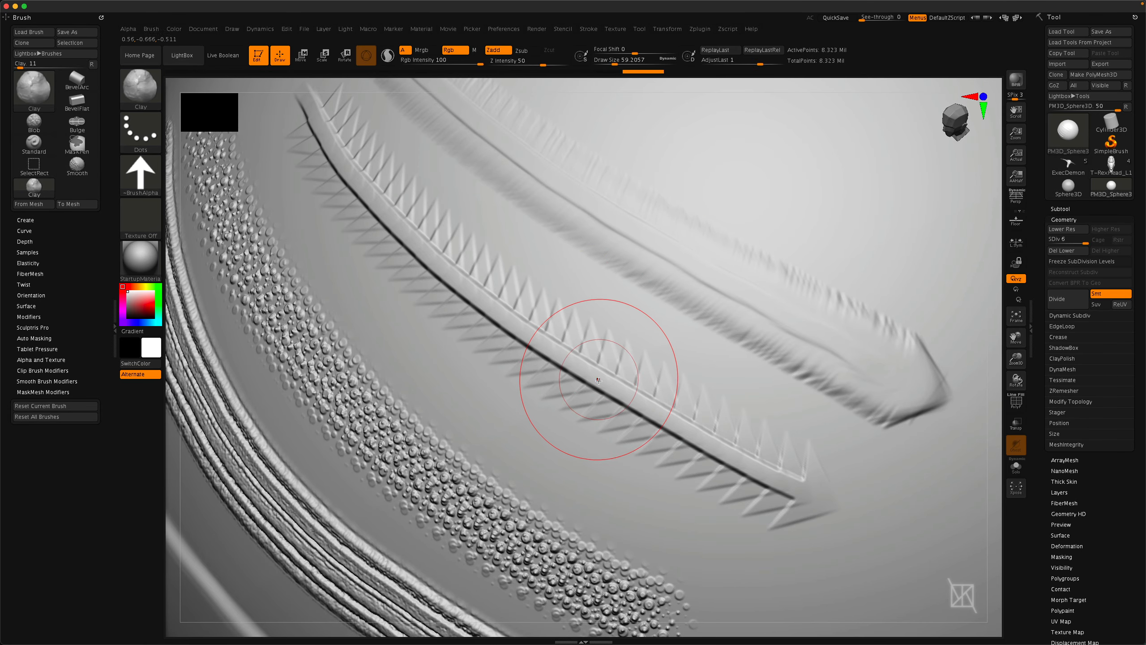
Open the Lazy Mouse stroke settings and return to the Clay brush.
click(589, 29)
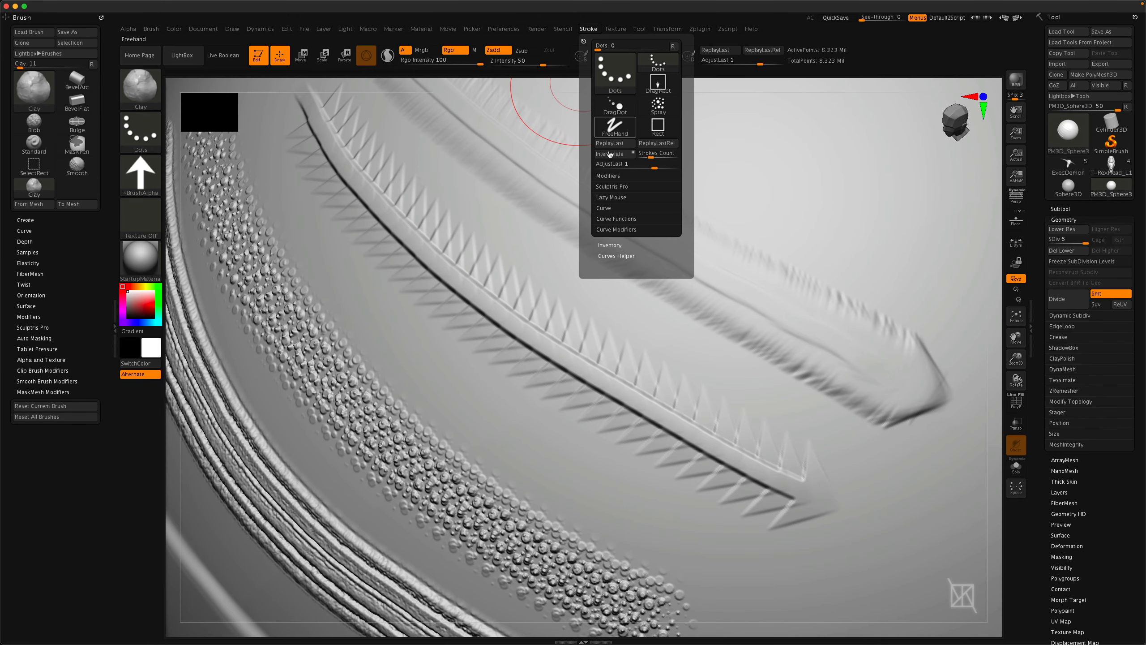
click(612, 197)
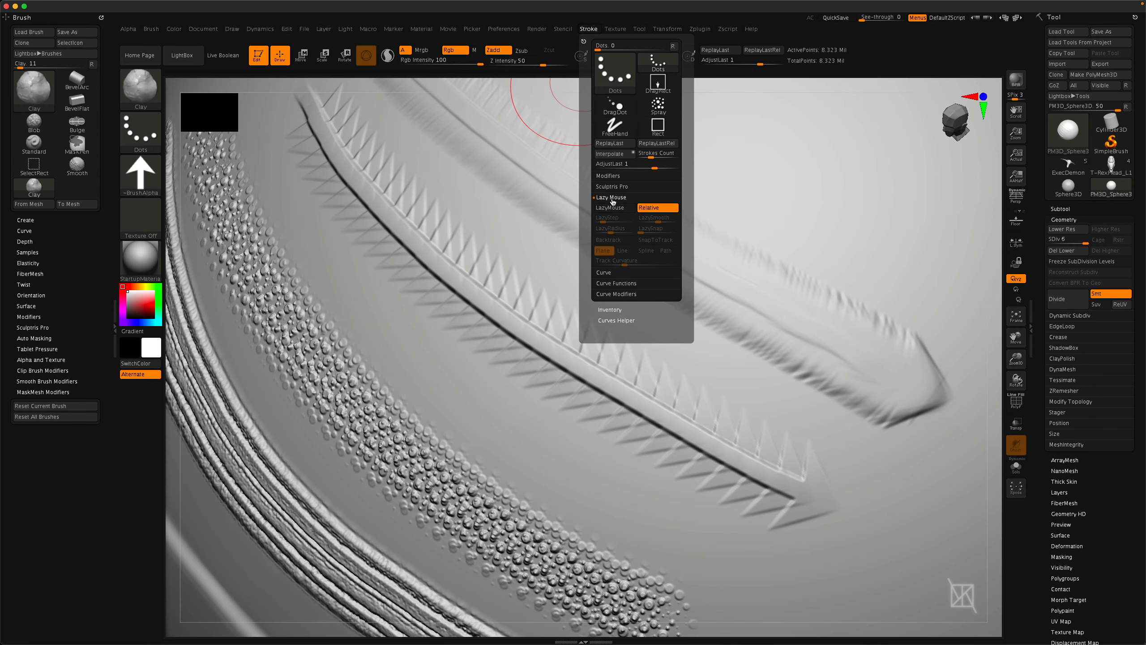
key(b)
key(s)
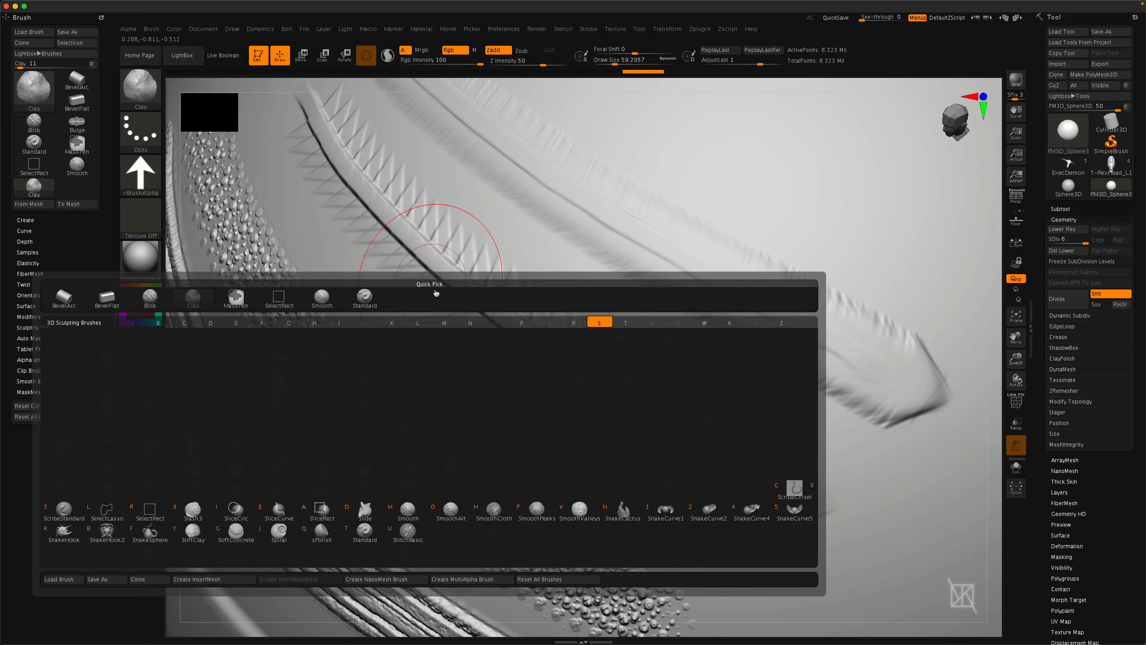
key(t)
click(591, 29)
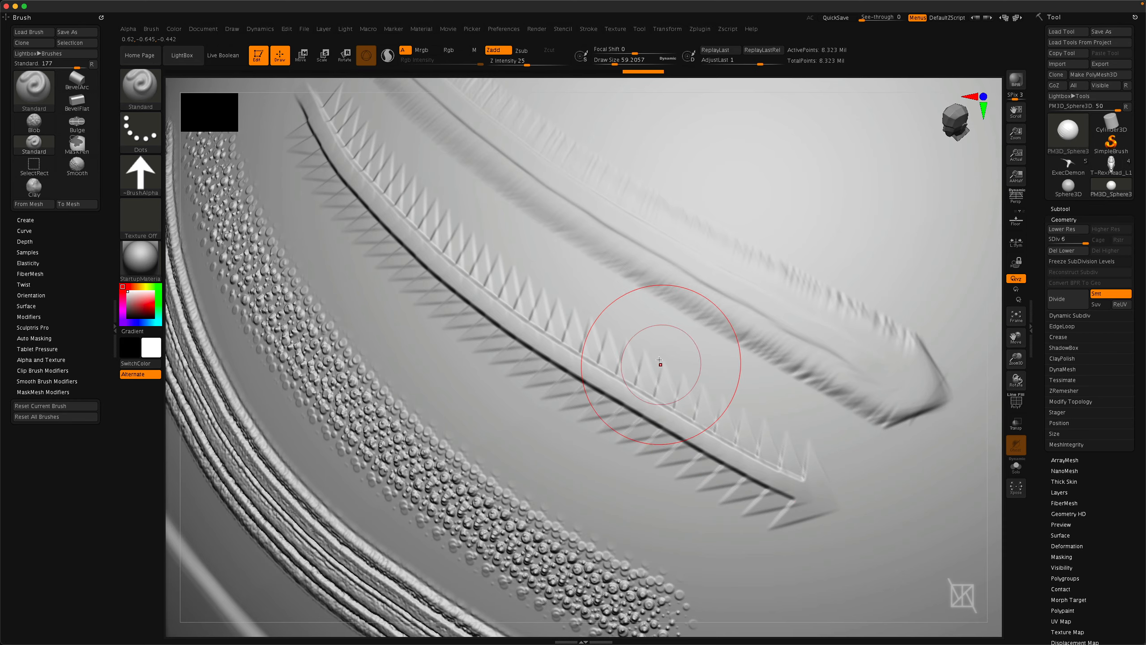
key(b)
key(c)
key(l)
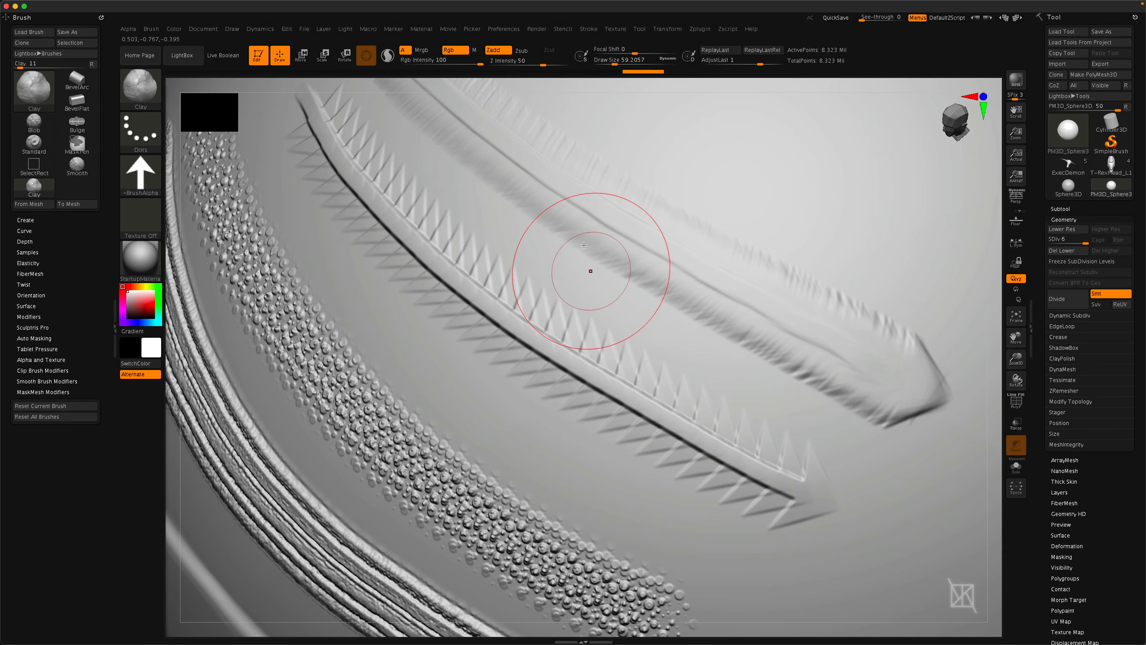
Enable LazyMouse and sculpt a smooth Clay arrow stroke across the sphere.
click(588, 30)
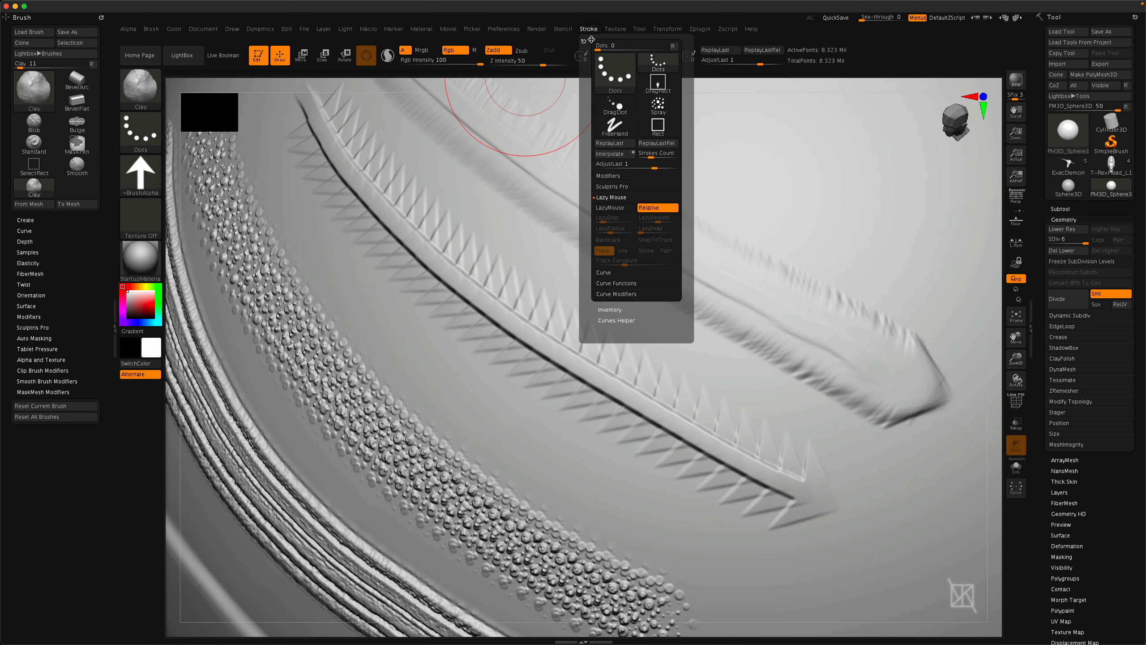
click(614, 209)
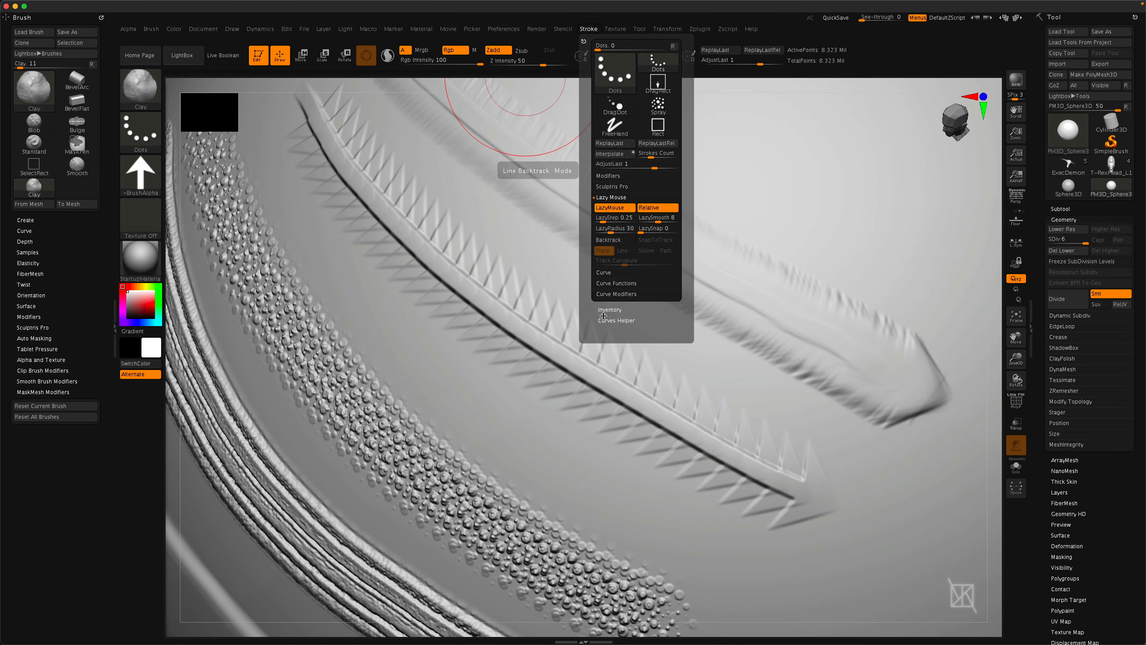
mouse_move(528, 324)
alt+right_down()
mouse_move(438, 488)
mouse_move(402, 465)
alt+right_up()
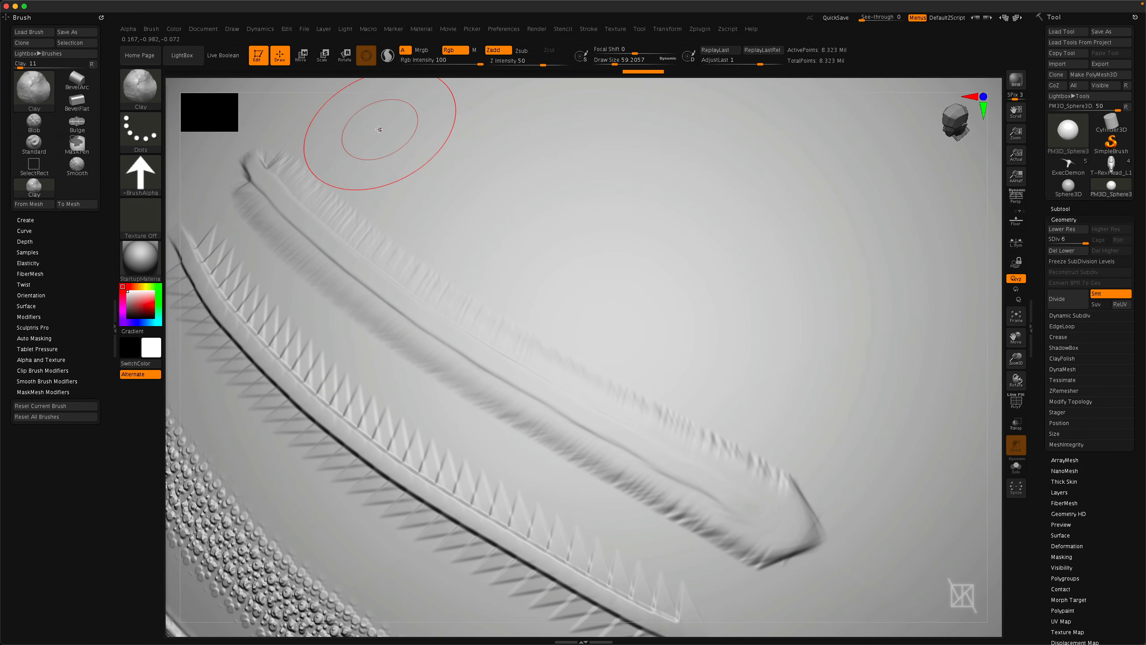
mouse_move(363, 124)
mouse_down()
mouse_move(510, 221)
mouse_move(851, 406)
mouse_up()
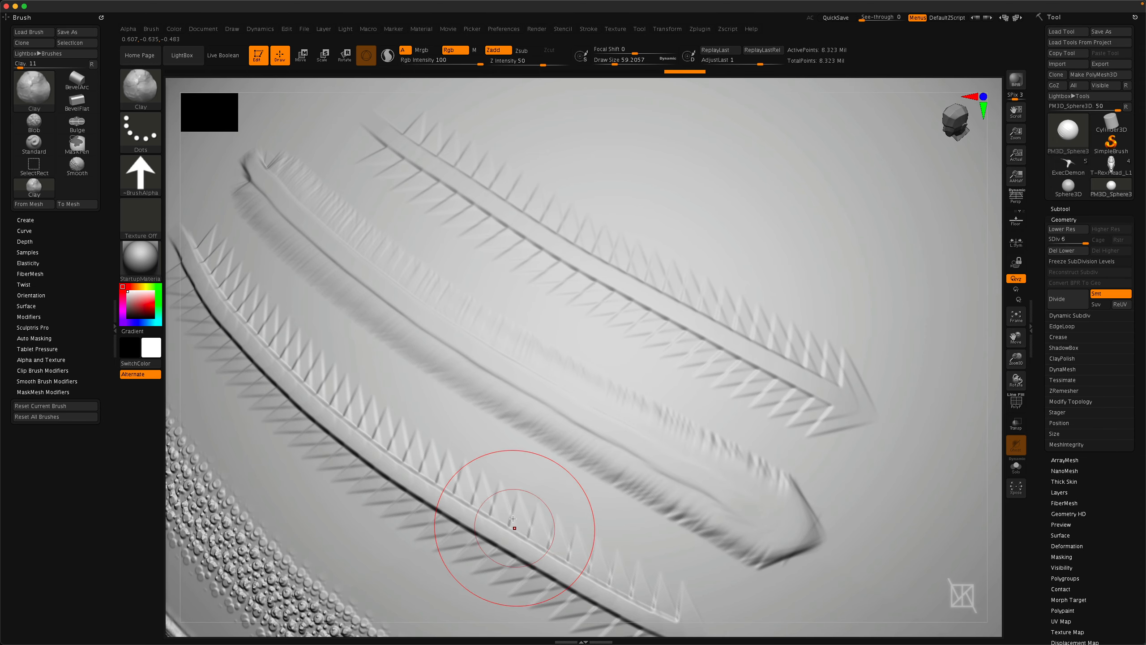
Sculpt more Clay strokes with LazyMouse, including a curved trail of spaced arrows across the sphere.
mouse_move(518, 528)
right_down()
mouse_move(486, 430)
mouse_move(463, 414)
mouse_move(497, 411)
right_up()
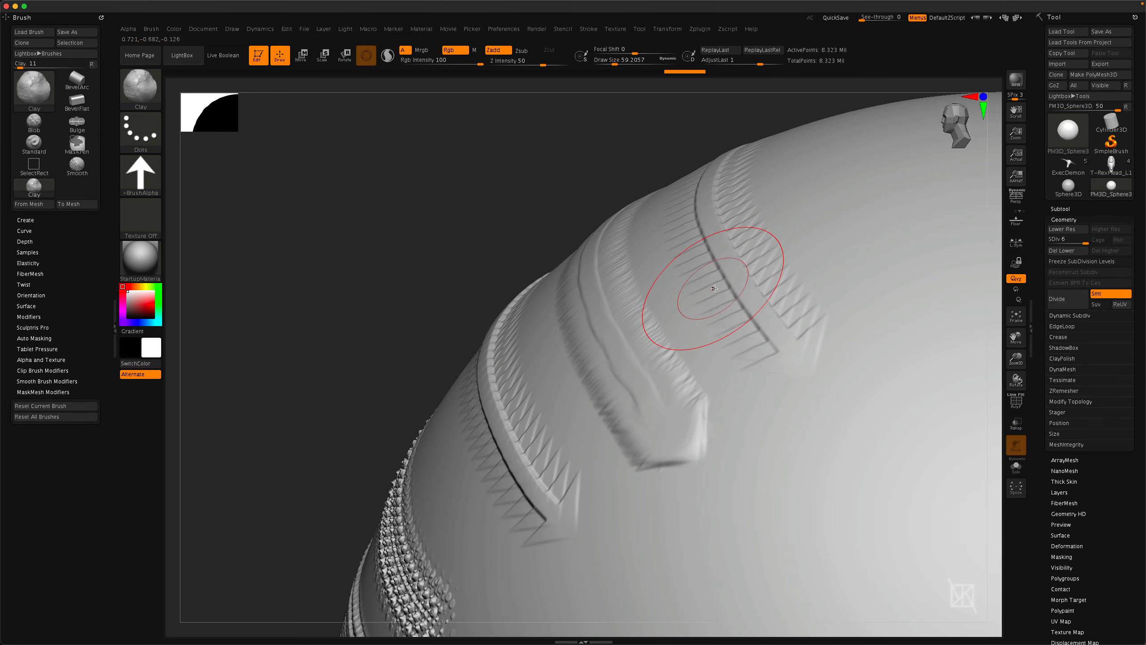
right_drag(460, 293, 467, 345)
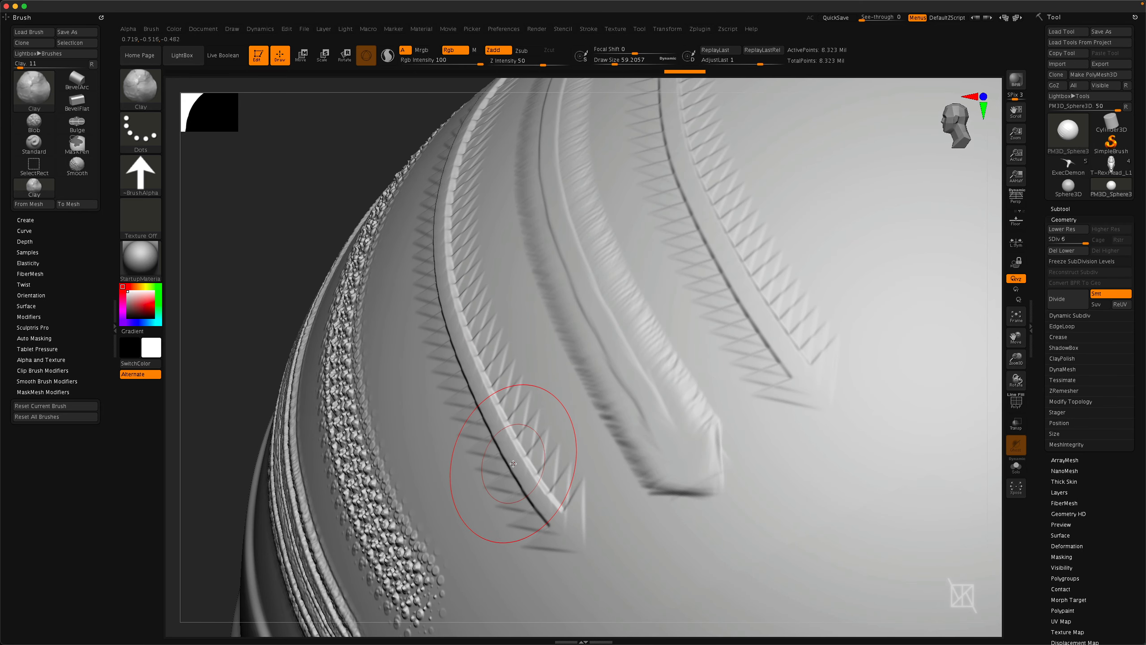
click(591, 30)
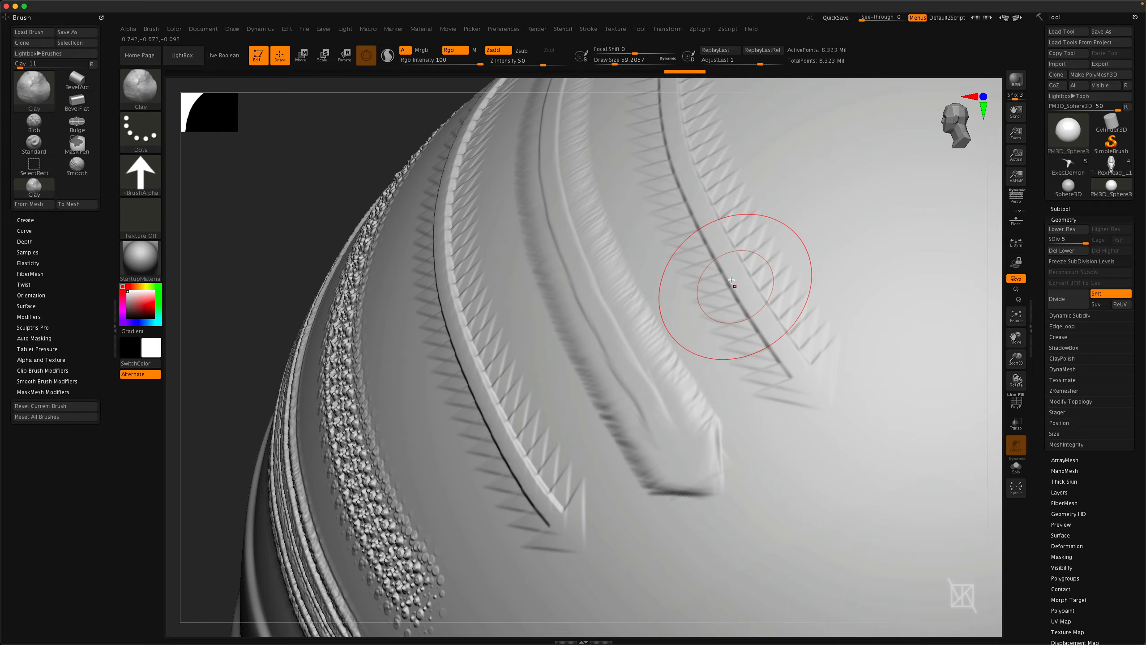
right_drag(699, 309, 665, 361)
right_drag(657, 302, 652, 330)
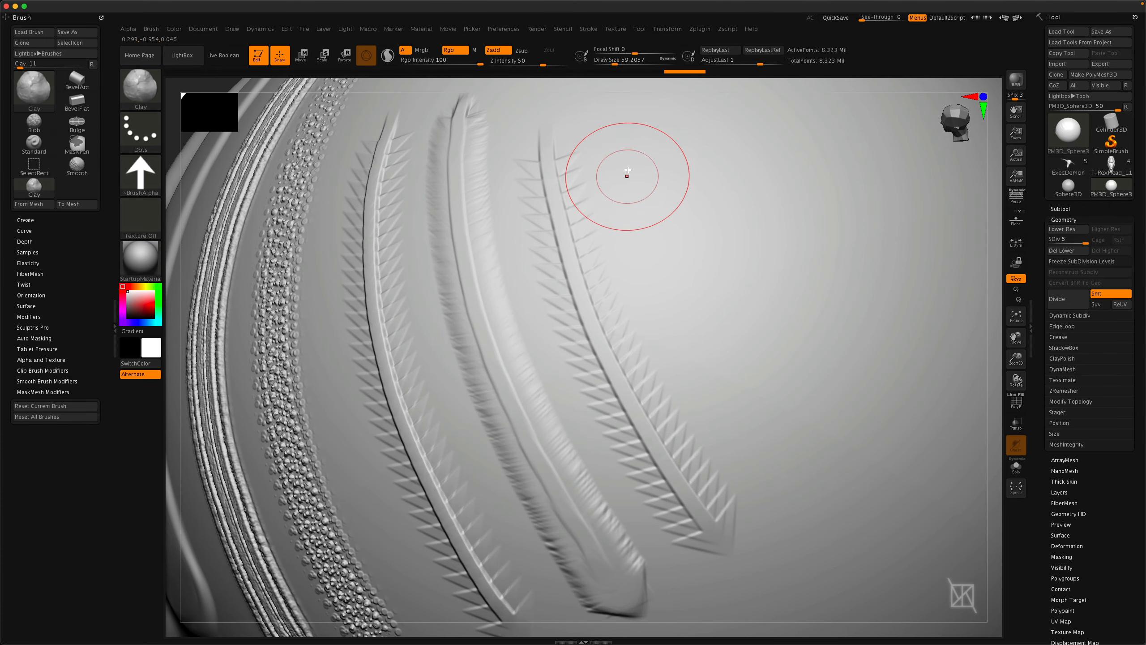
mouse_move(779, 351)
mouse_down()
mouse_move(885, 484)
mouse_move(975, 544)
mouse_up()
alt+right_drag(791, 525, 547, 431)
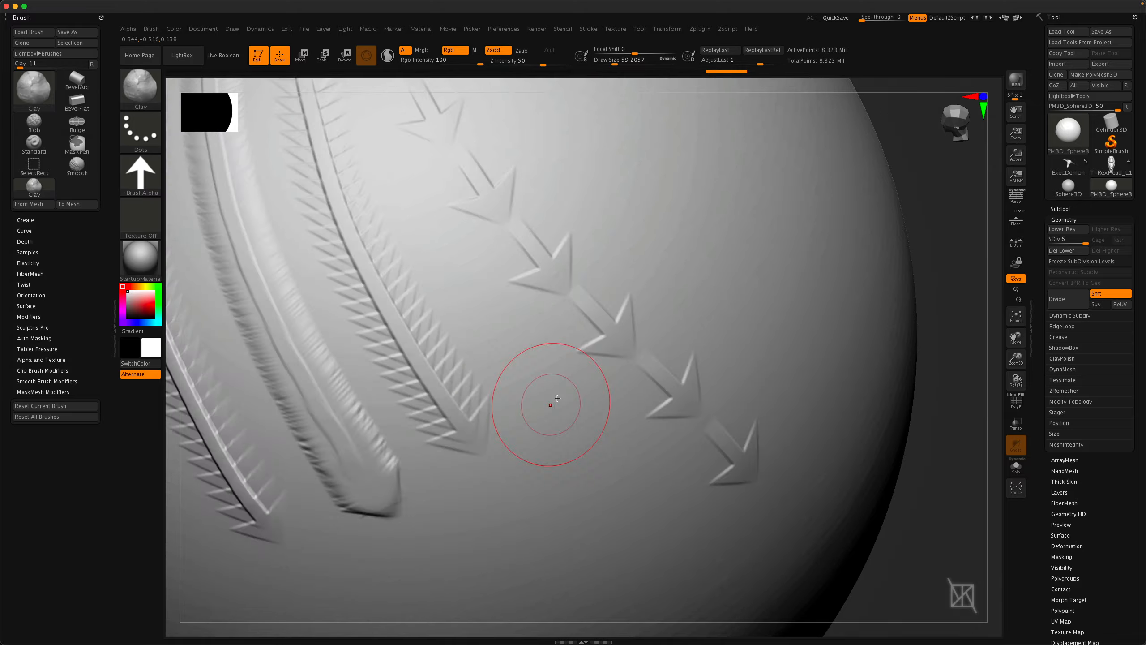
right_drag(741, 461, 686, 410)
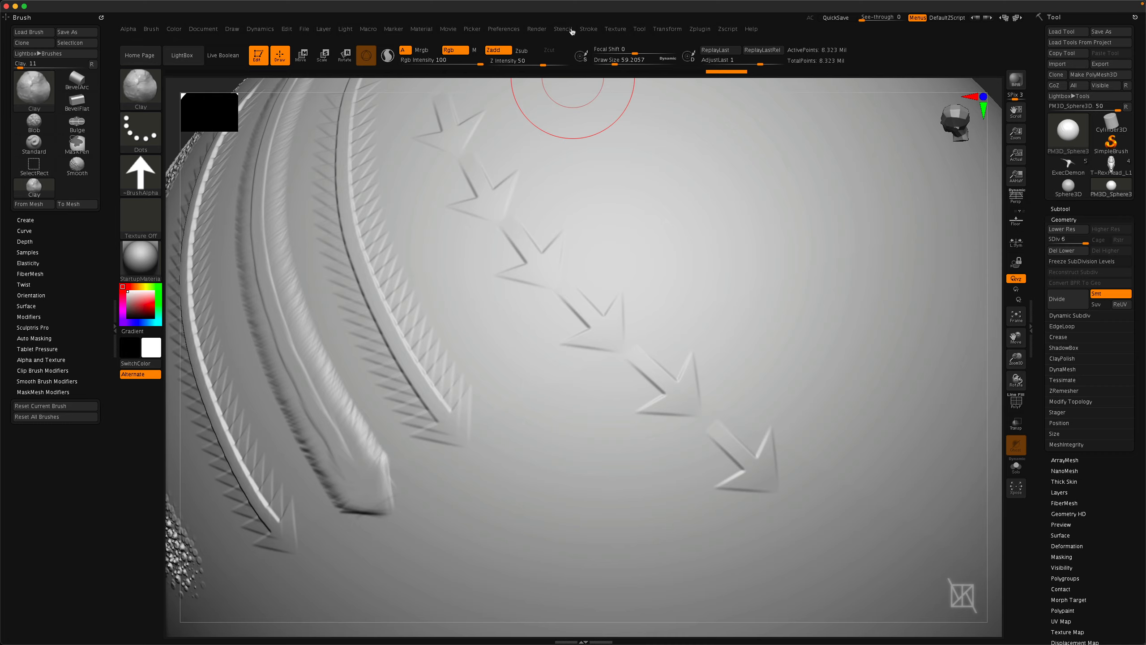
Review the Lazy Mouse stroke settings for the Standard brush on the fresh sphere.
click(588, 29)
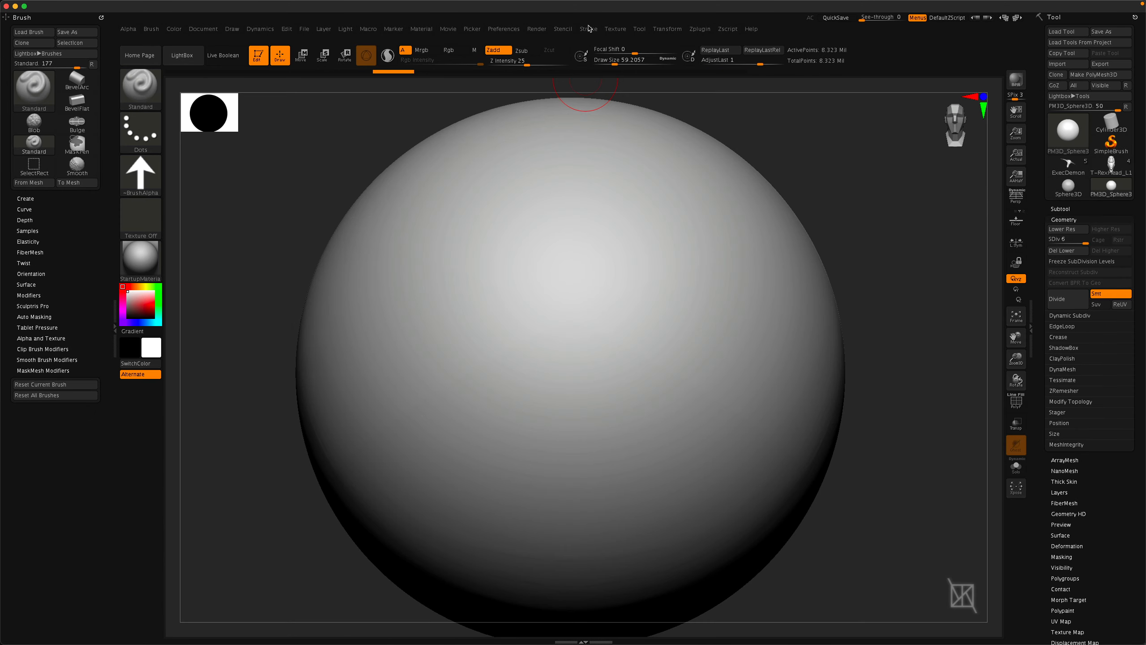
click(587, 29)
click(587, 30)
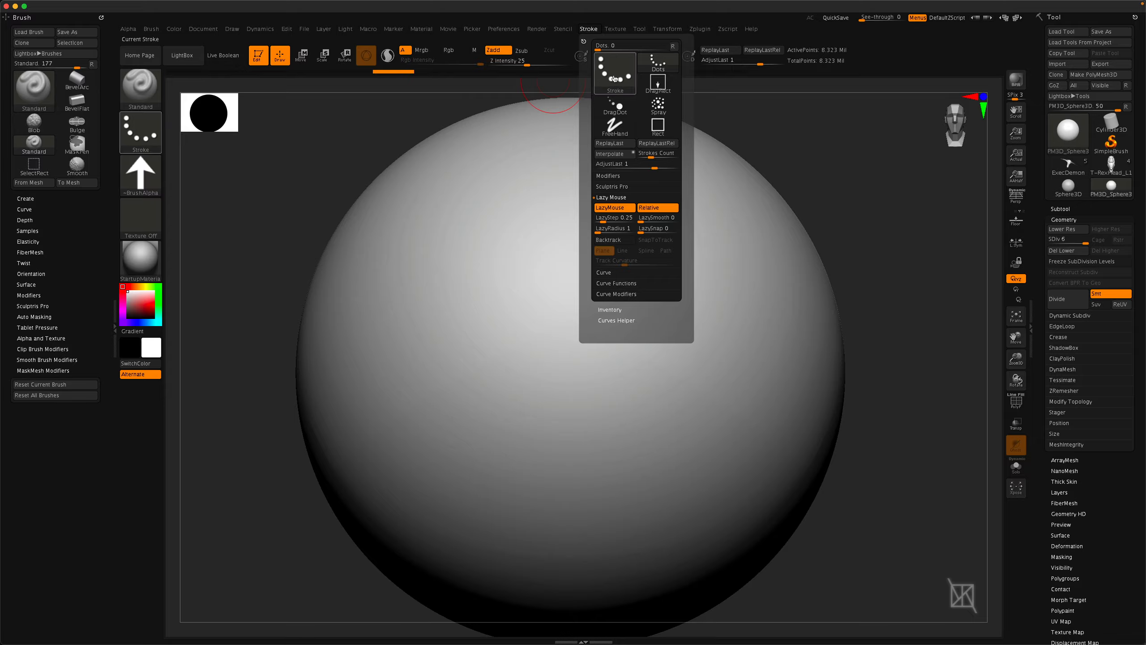
mouse_move(615, 79)
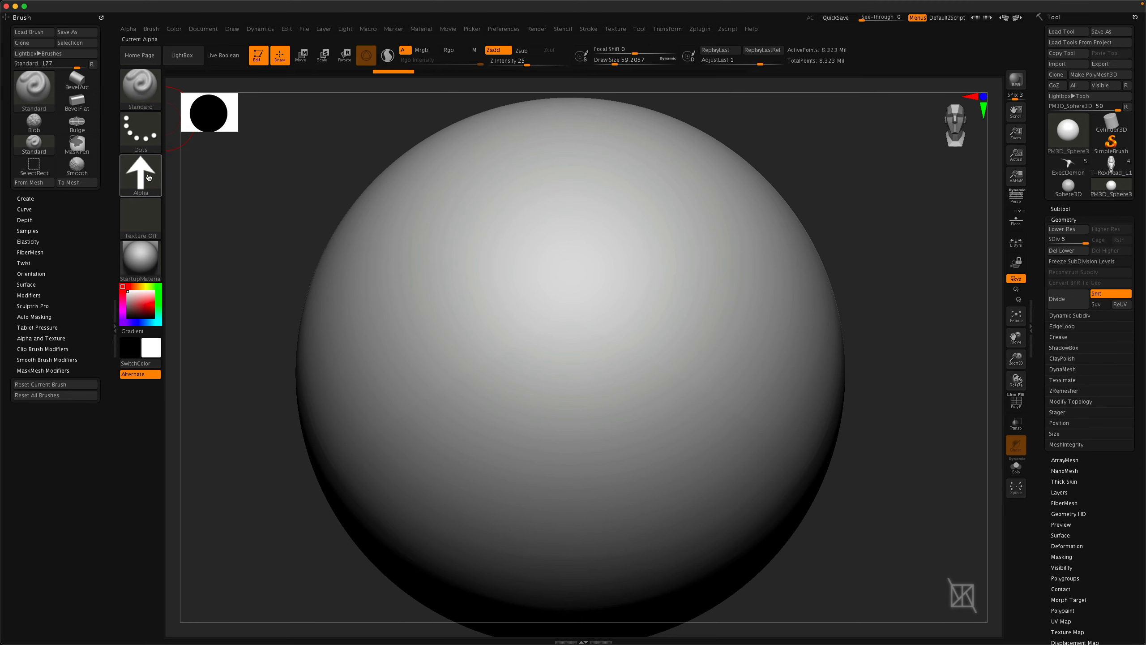
mouse_move(144, 133)
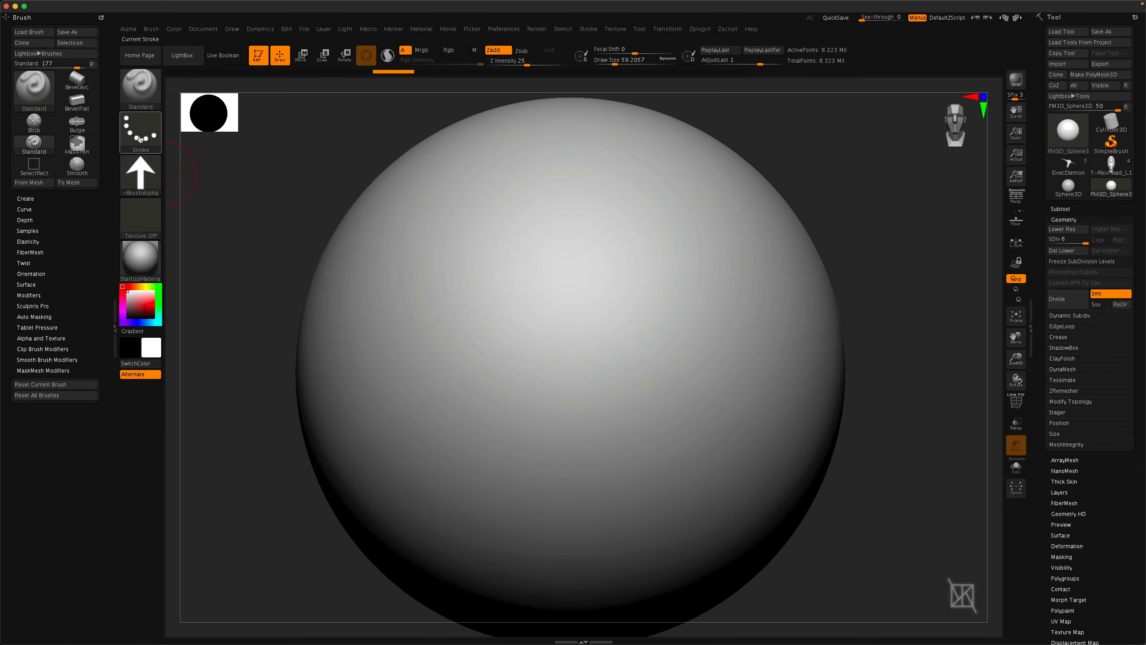
Sculpt a curved trail of spaced arrows across the fresh sphere and switch the stroke type to FreeHand.
mouse_move(420, 206)
mouse_down()
mouse_move(471, 307)
mouse_move(546, 382)
mouse_move(677, 404)
mouse_move(749, 454)
mouse_up()
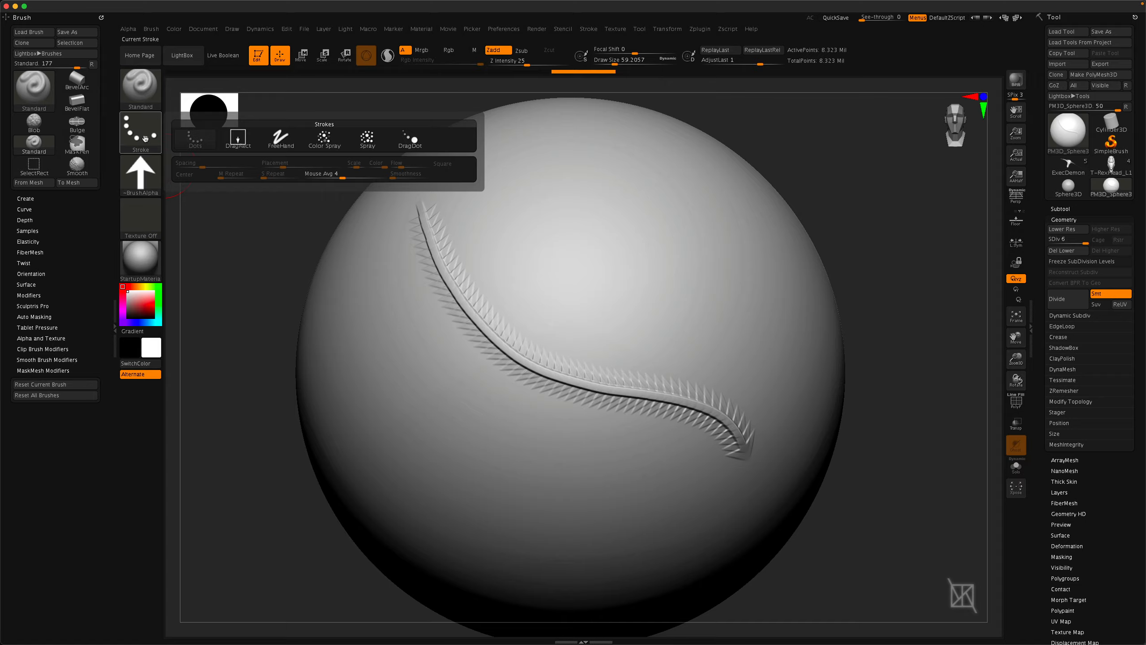
click(282, 143)
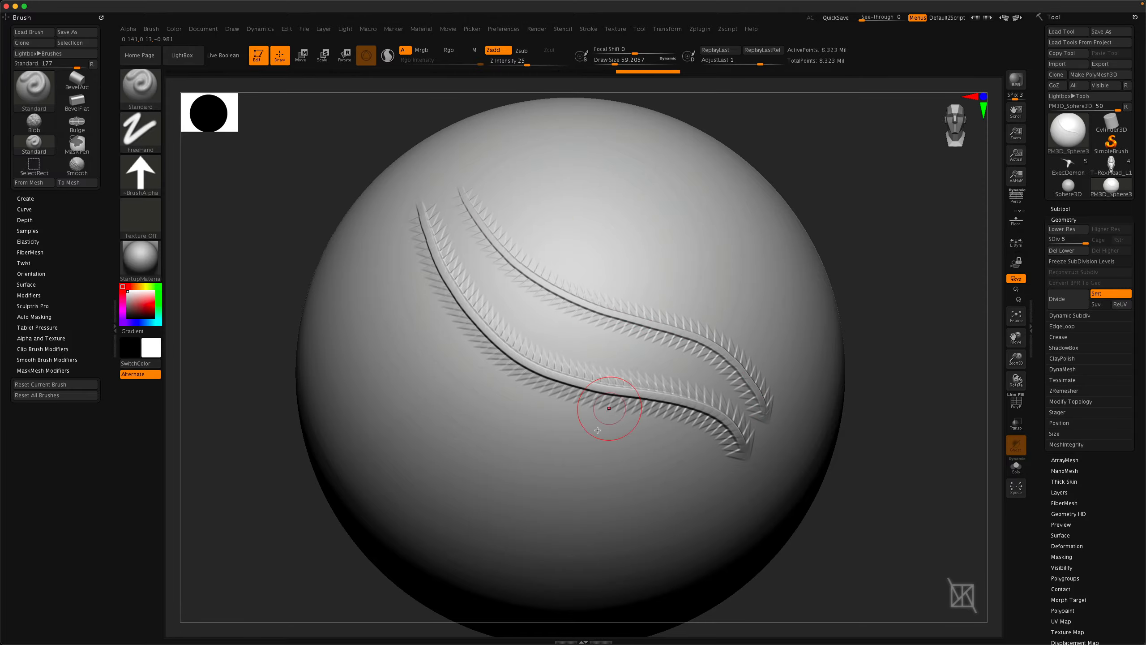
Switch the stroke type to DragRect and drag out several large arrow stamps on the sphere's lower left.
click(140, 132)
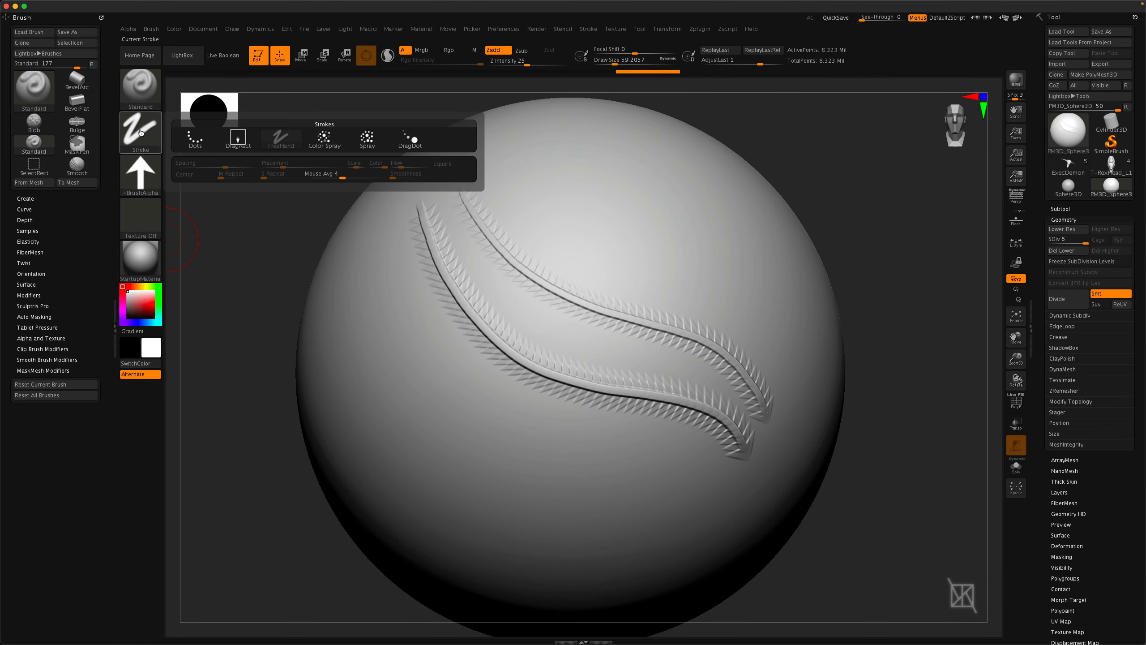
click(238, 141)
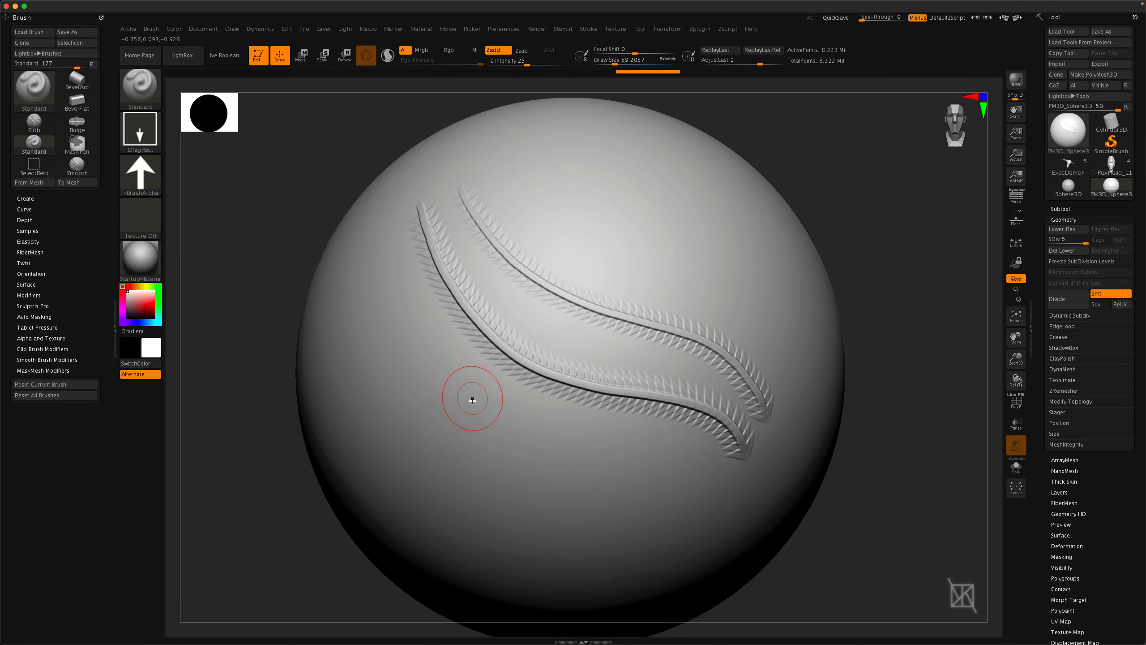
alt+right_drag(491, 428, 566, 382)
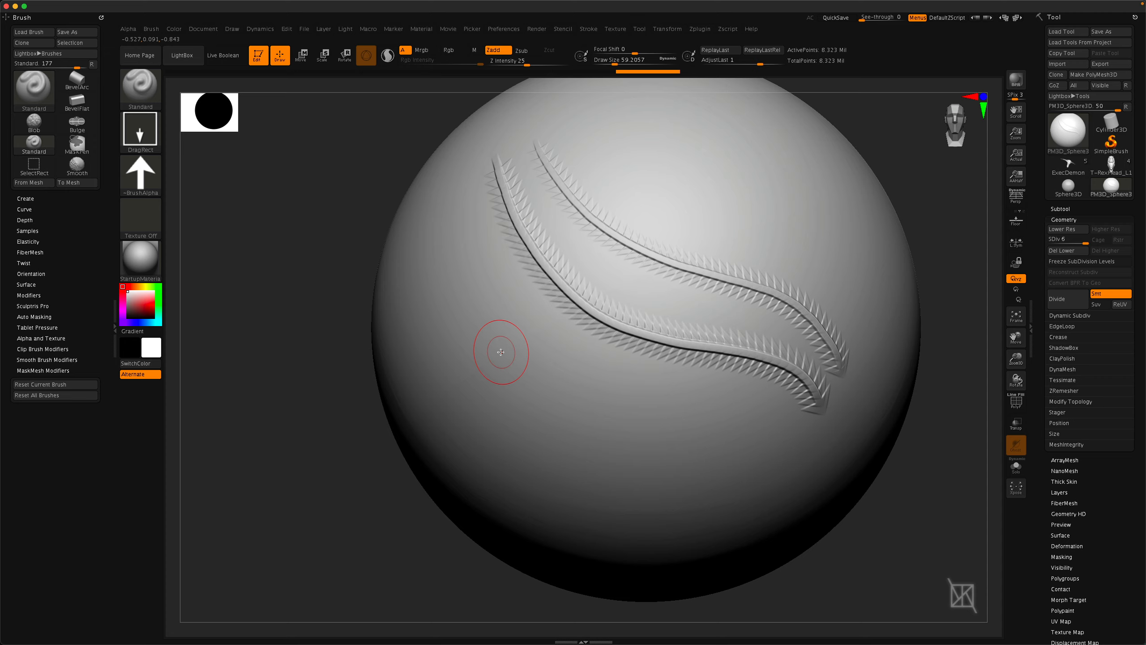
drag(519, 366, 554, 404)
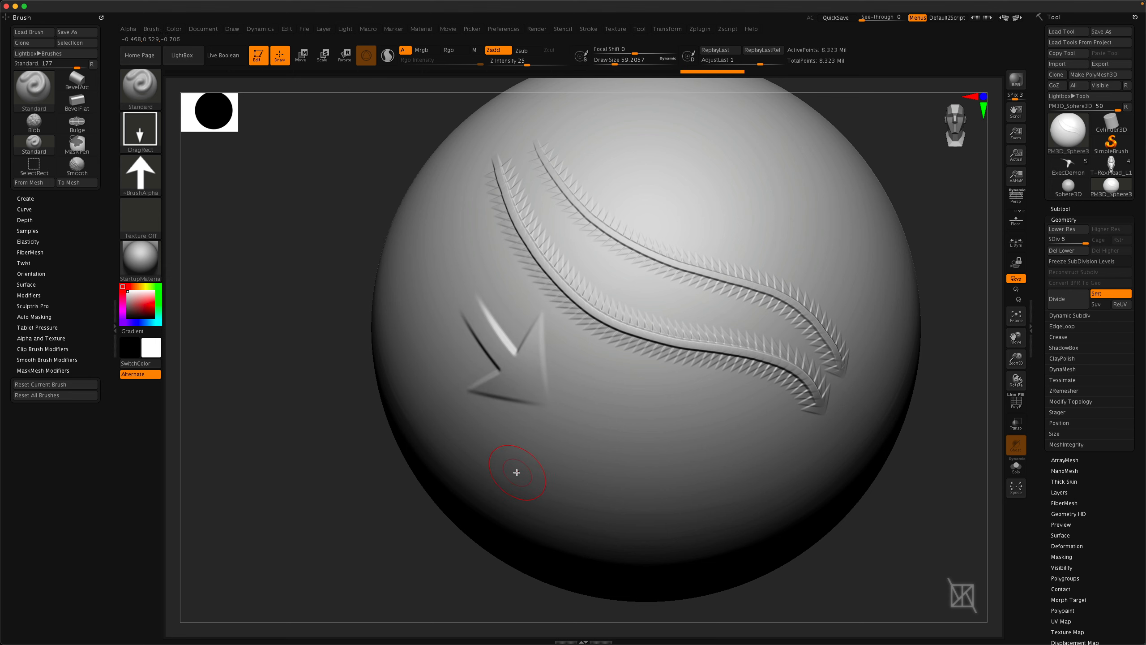
right_drag(640, 426, 638, 443)
drag(644, 435, 679, 431)
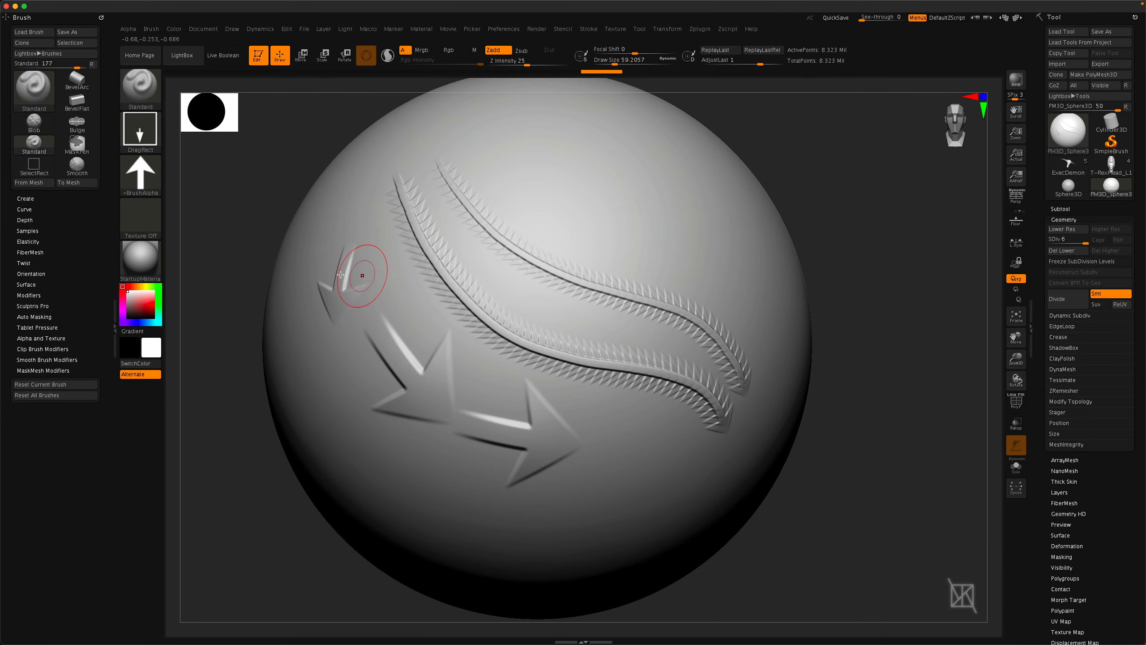
Switch the stroke type to DragDot and place small arrow stamps near the top of the sphere.
click(140, 130)
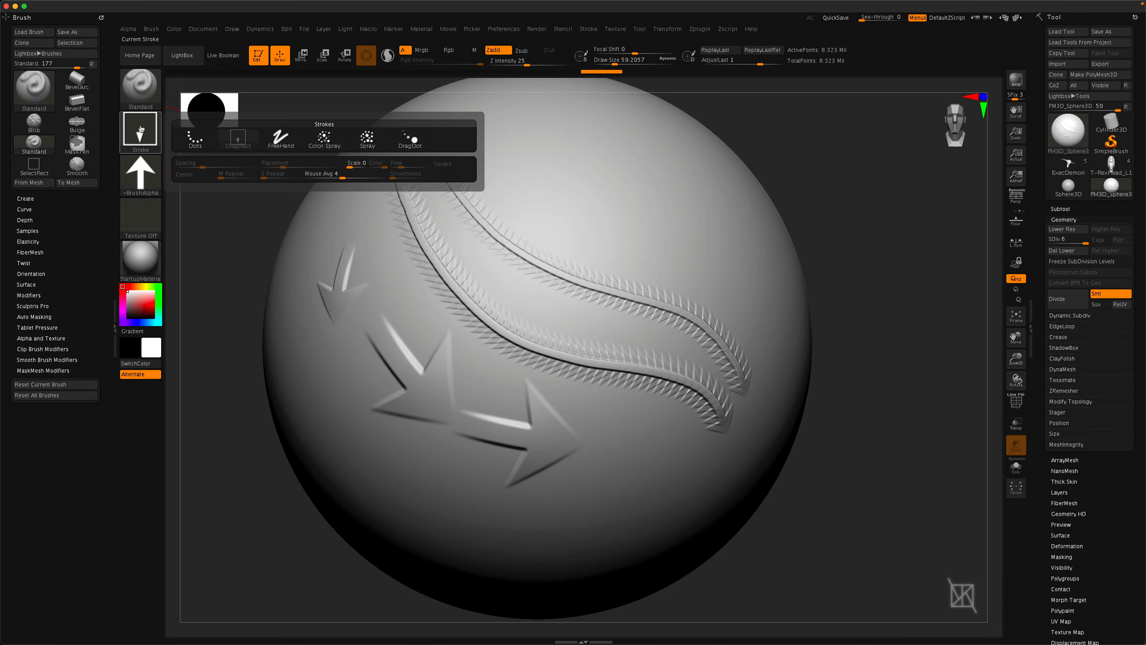
click(415, 143)
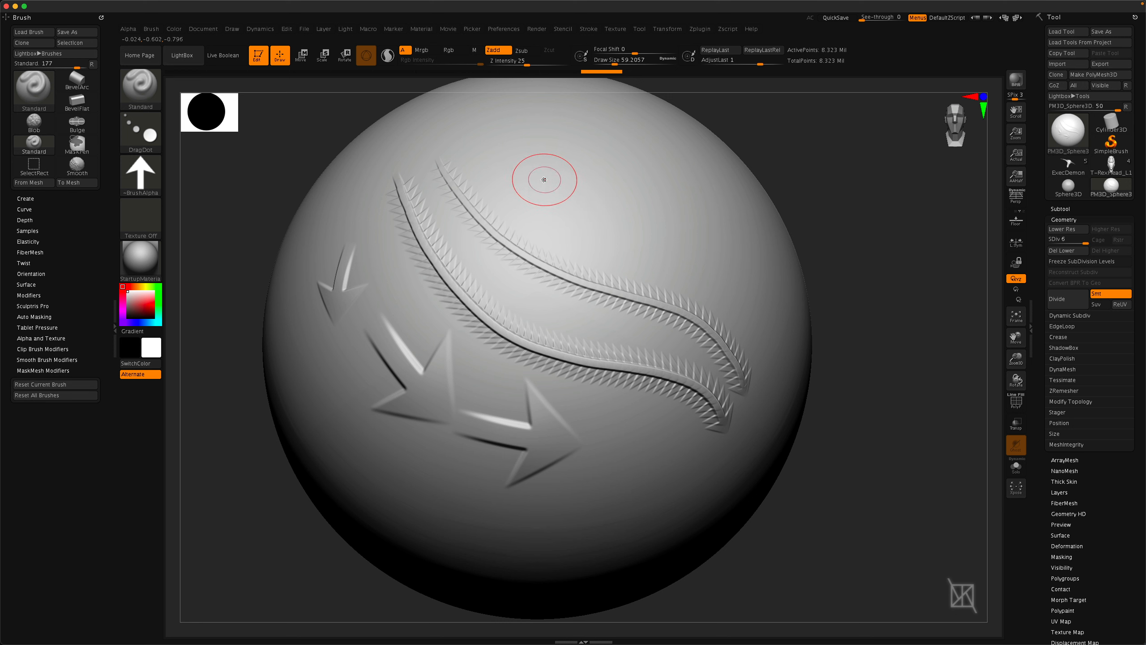
drag(513, 156, 512, 157)
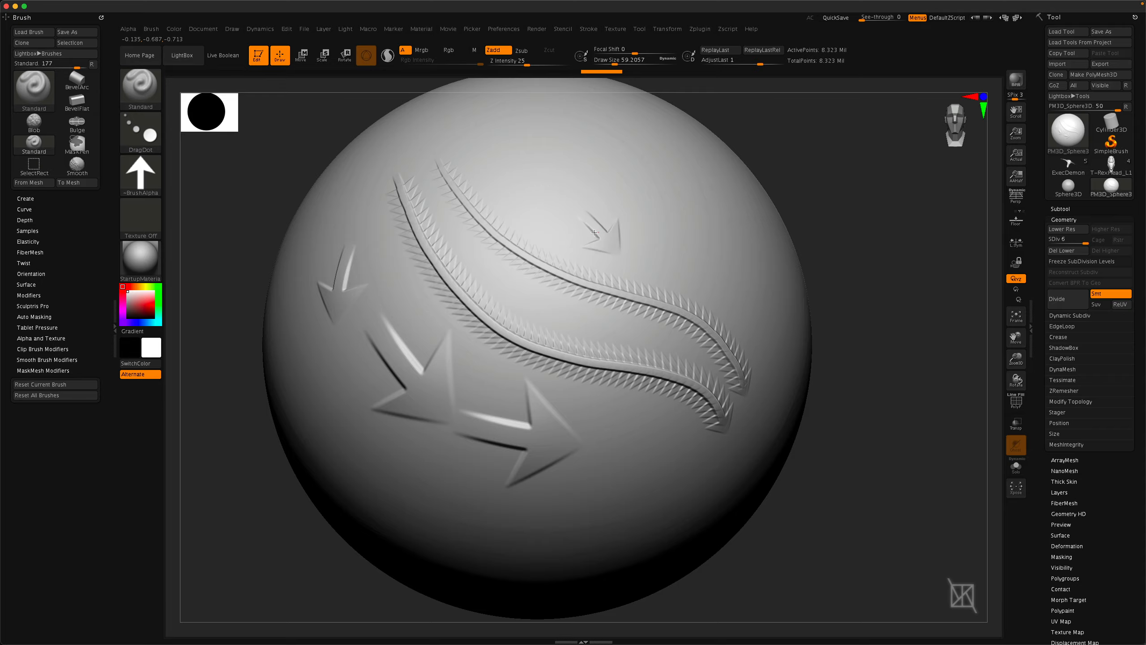
drag(579, 227, 544, 209)
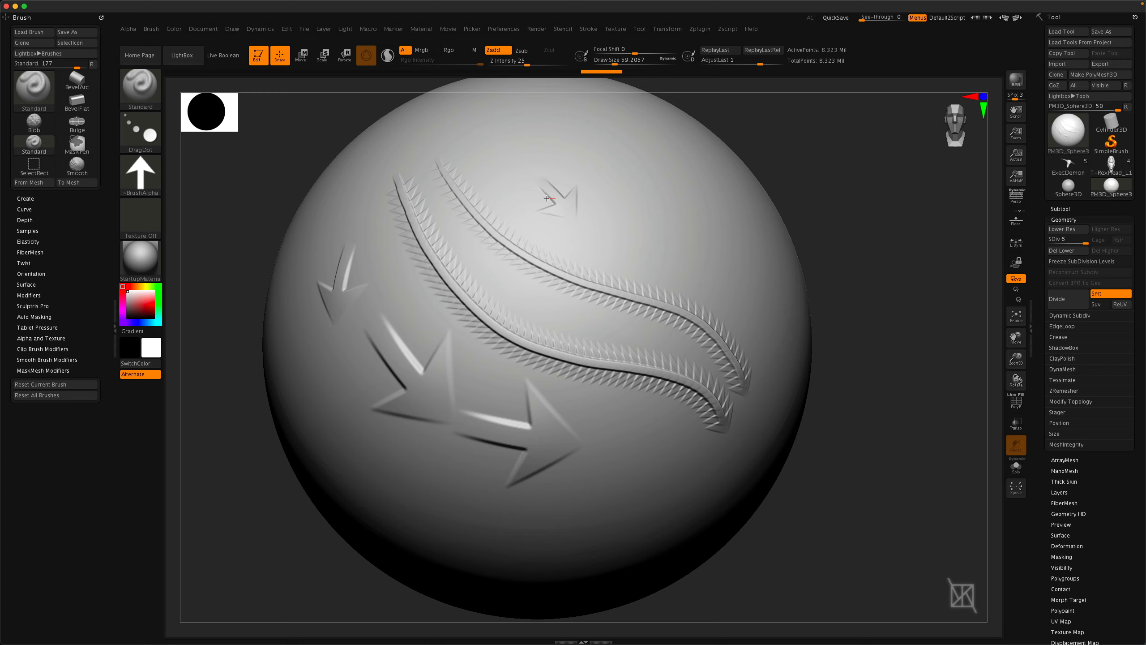
drag(527, 191, 526, 192)
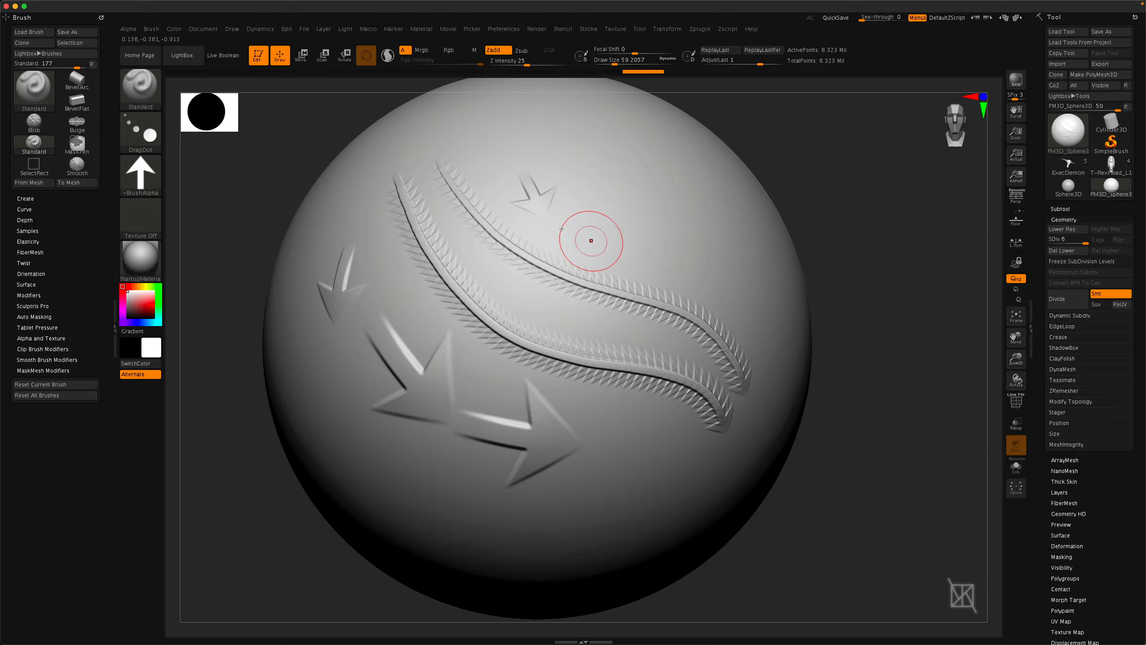
Set the draw size to about 132 and stamp a larger arrow on the sphere's right side.
key(space)
drag(644, 213, 696, 242)
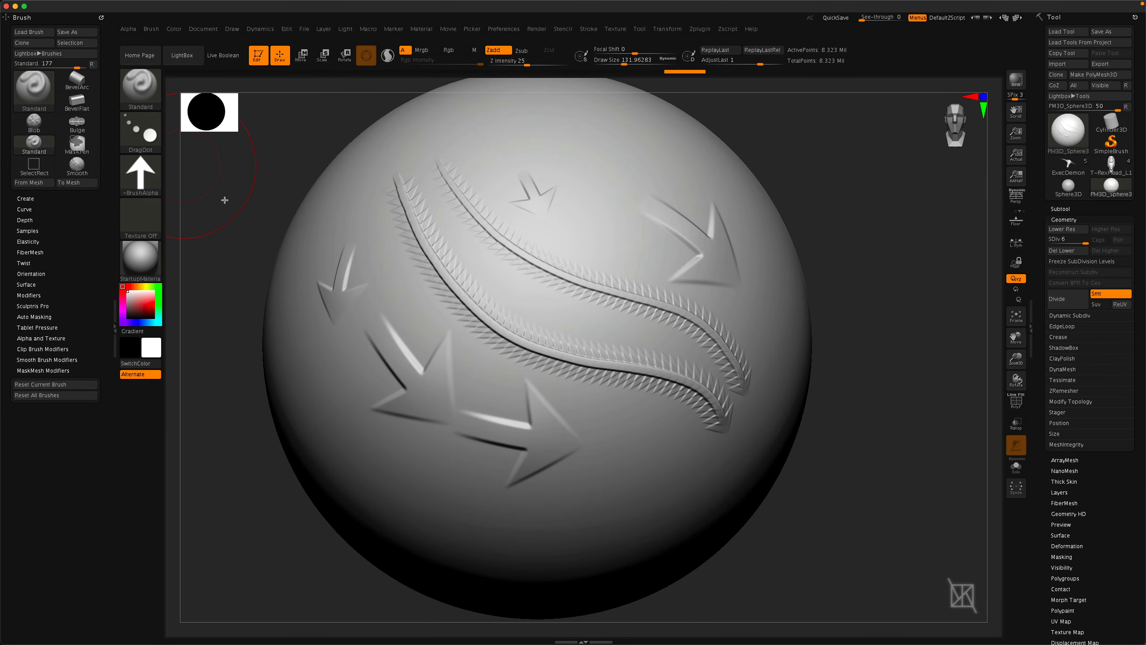
Switch back to the DragRect stroke and drag out more arrow stamps on the rotated sphere's upper area.
click(143, 135)
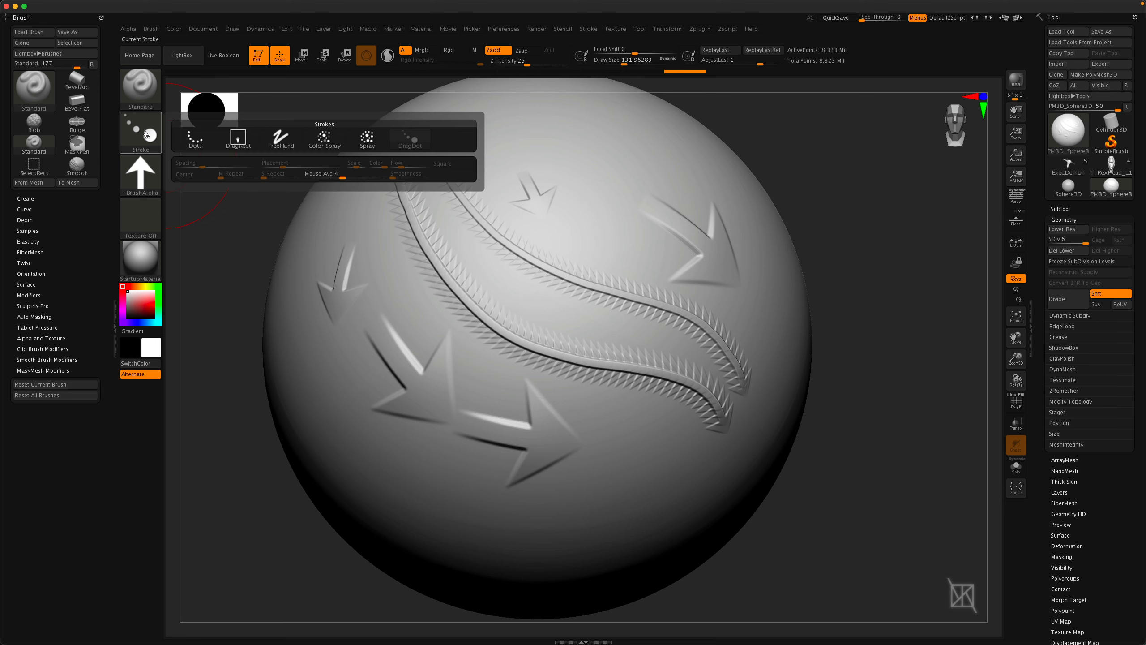
click(242, 144)
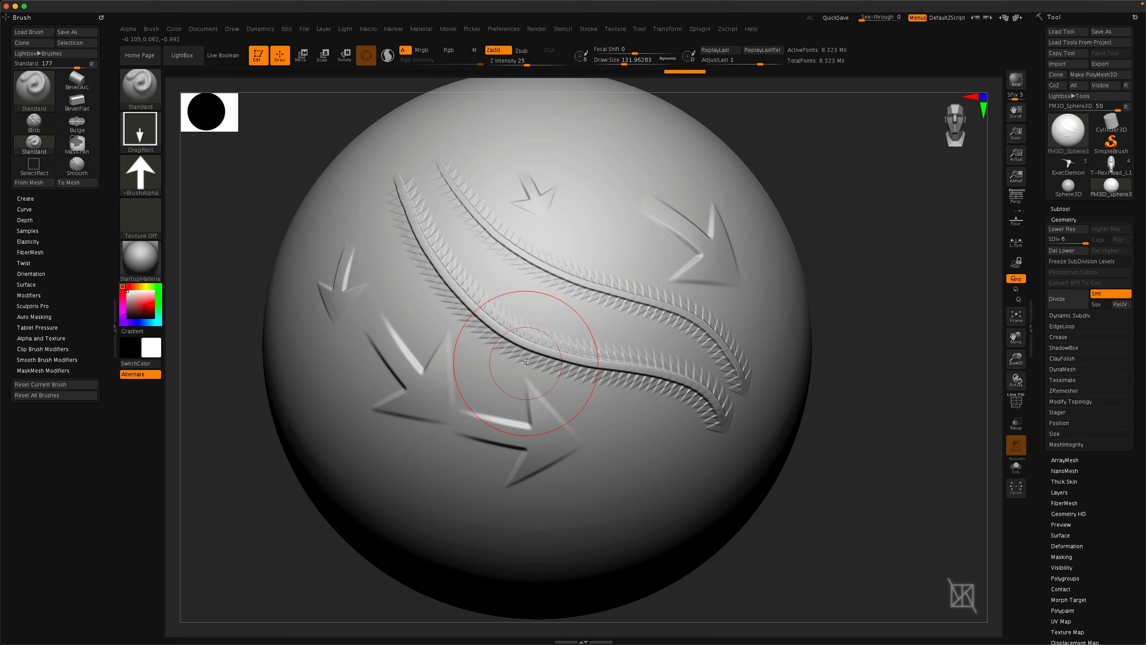
mouse_move(598, 275)
alt+right_down()
mouse_move(622, 348)
mouse_move(586, 368)
alt+right_up()
alt+right_drag(668, 359, 542, 346)
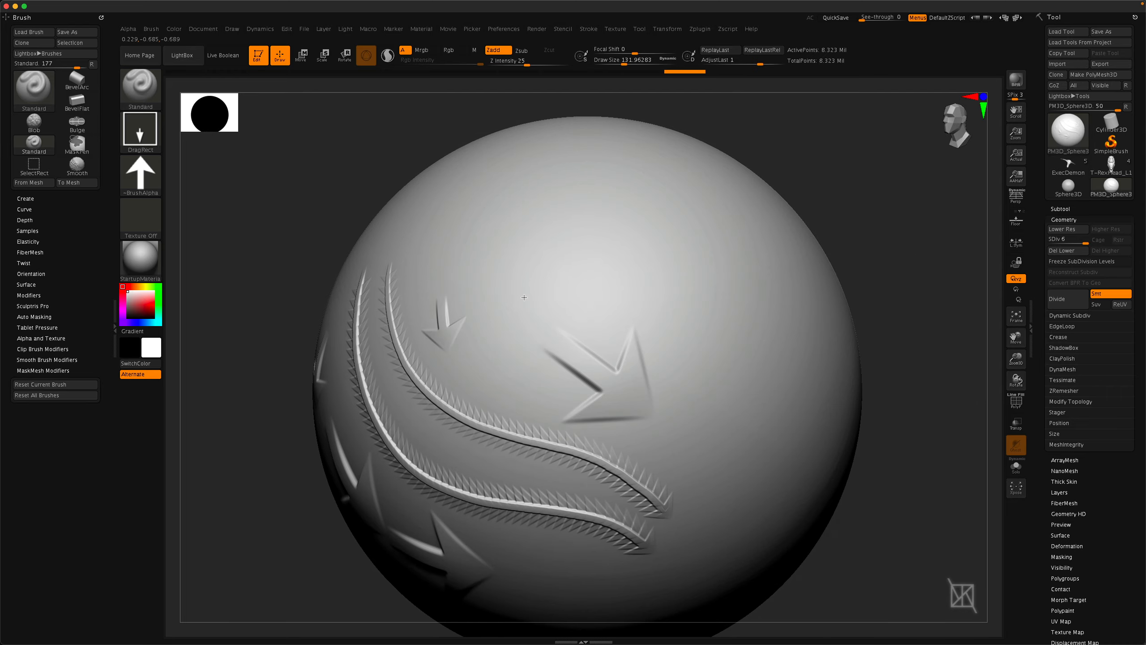
right_drag(526, 294, 498, 331)
alt+right_drag(535, 274, 600, 357)
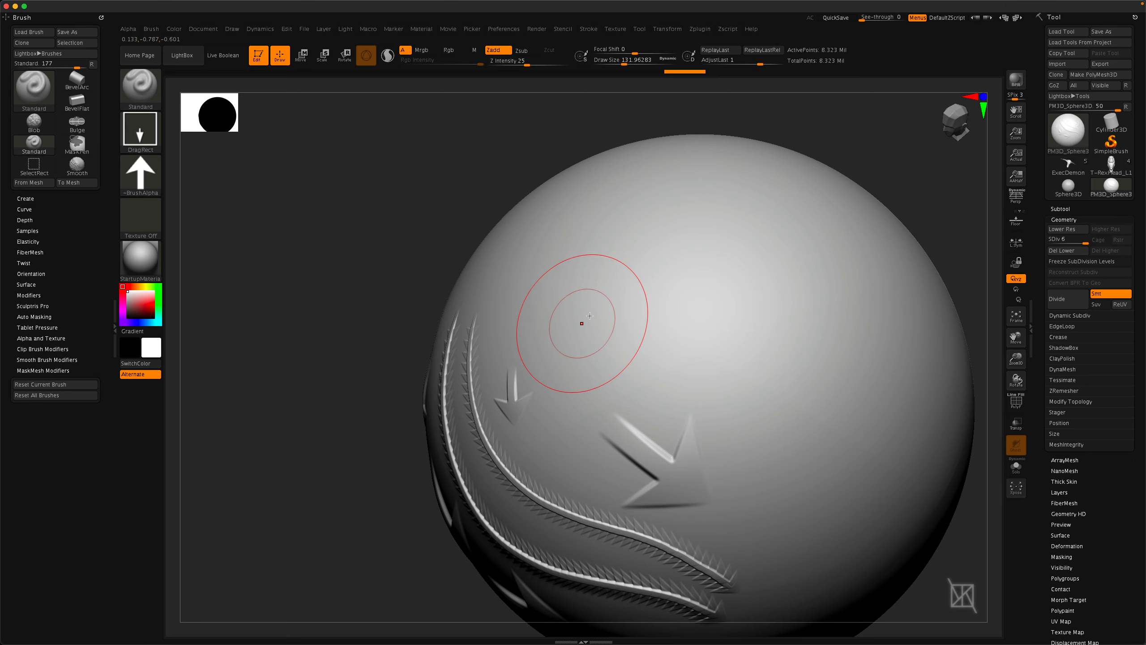
drag(616, 354, 640, 395)
right_drag(610, 365, 590, 352)
alt+right_drag(590, 352, 528, 312)
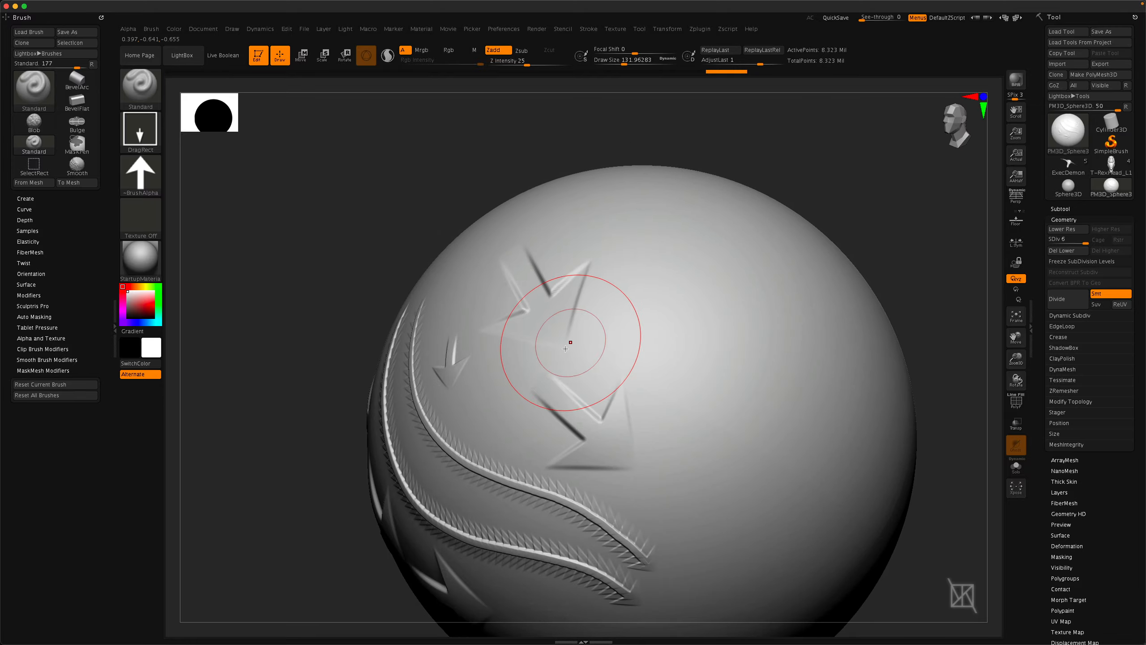
right_drag(624, 346, 582, 384)
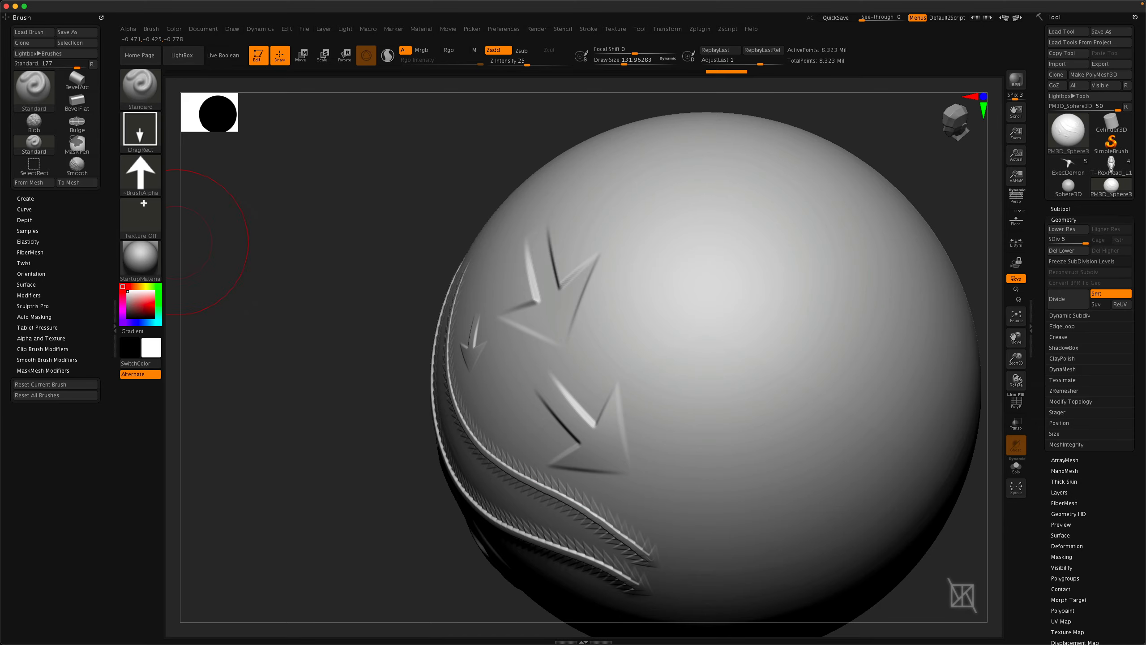
Switch to the DragDot stroke, set Focal Shift to -100 and stamp a sharp-edged arrow on the sphere.
click(152, 141)
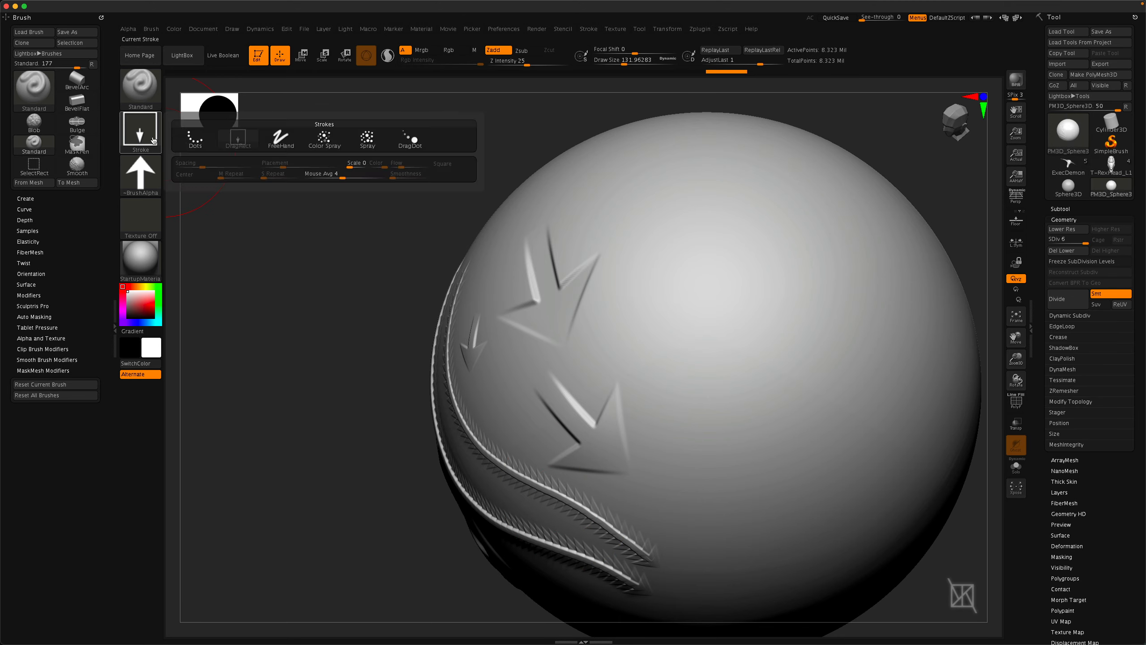
click(415, 143)
drag(636, 260, 698, 362)
right_drag(705, 424, 685, 379)
right_drag(681, 436, 569, 432)
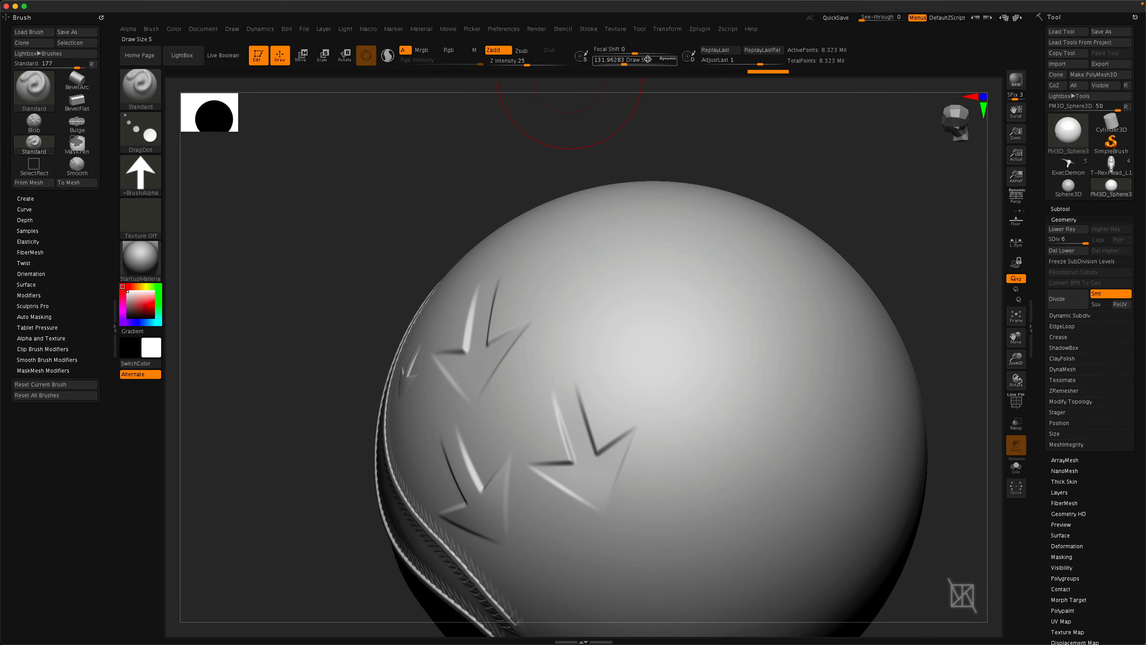
drag(600, 53, 594, 53)
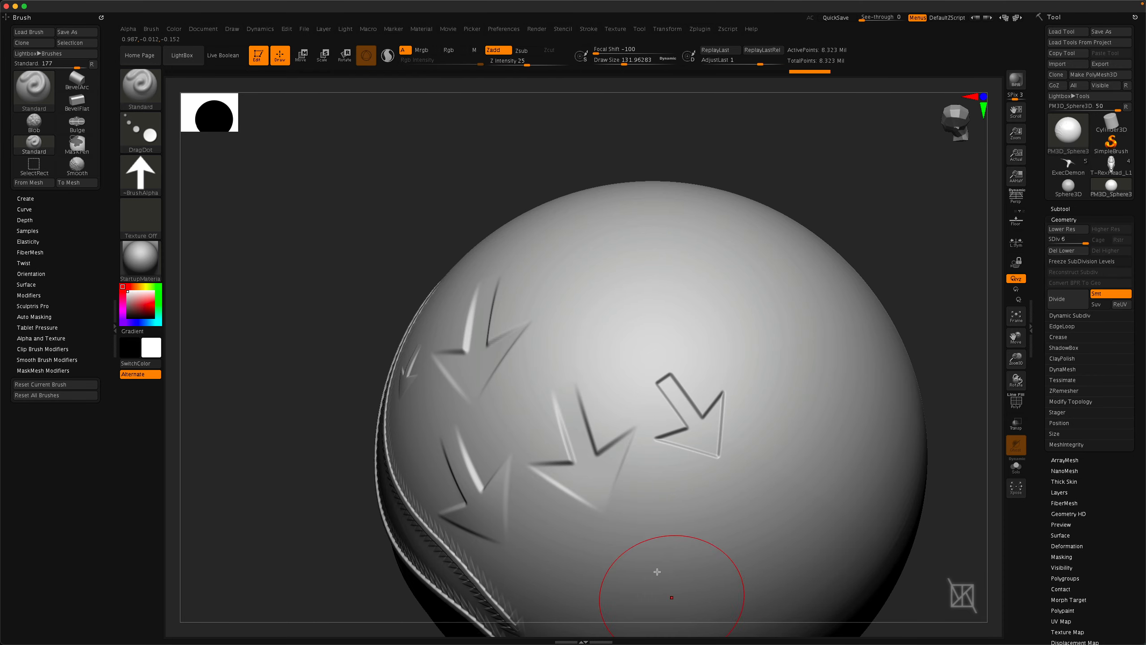
Select the ChiselRect brush and insert a gear-shaped cover mesh onto the sphere.
mouse_move(657, 572)
right_down()
mouse_move(640, 440)
mouse_move(685, 501)
mouse_move(650, 470)
mouse_move(595, 315)
mouse_move(626, 440)
right_up()
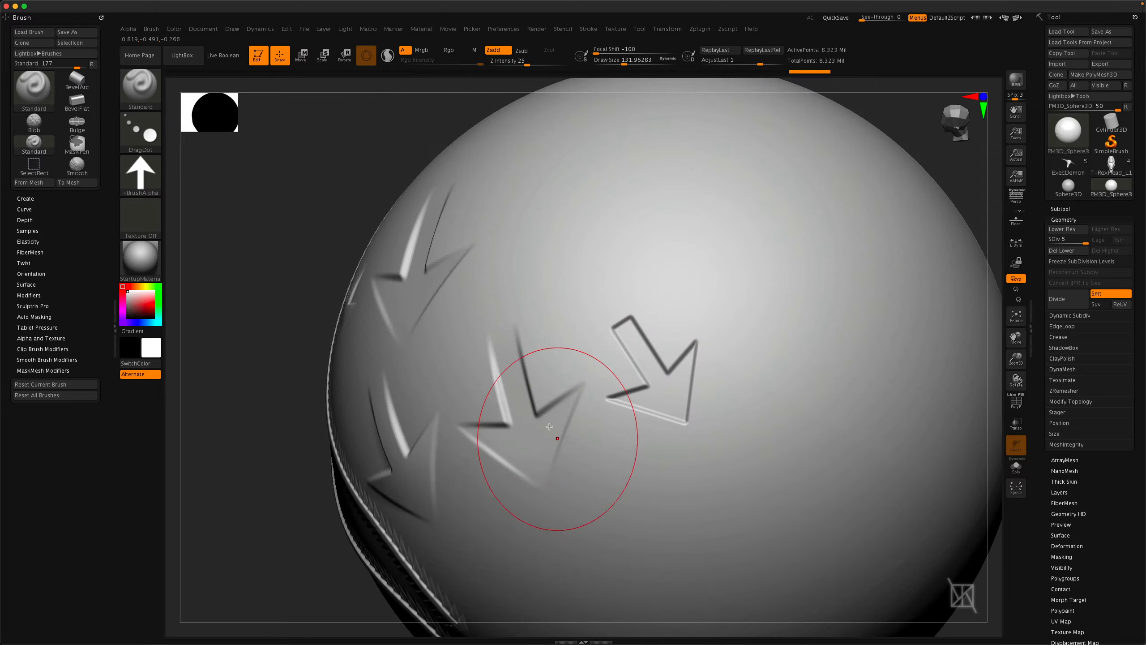
right_drag(550, 427, 704, 440)
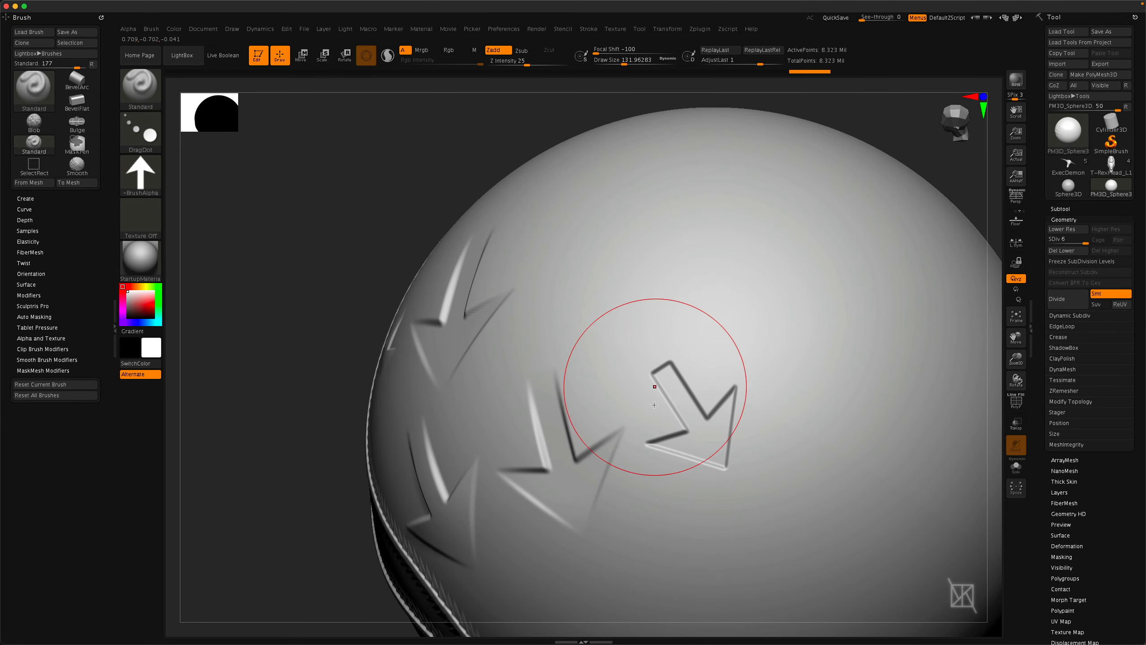
right_drag(622, 418, 656, 376)
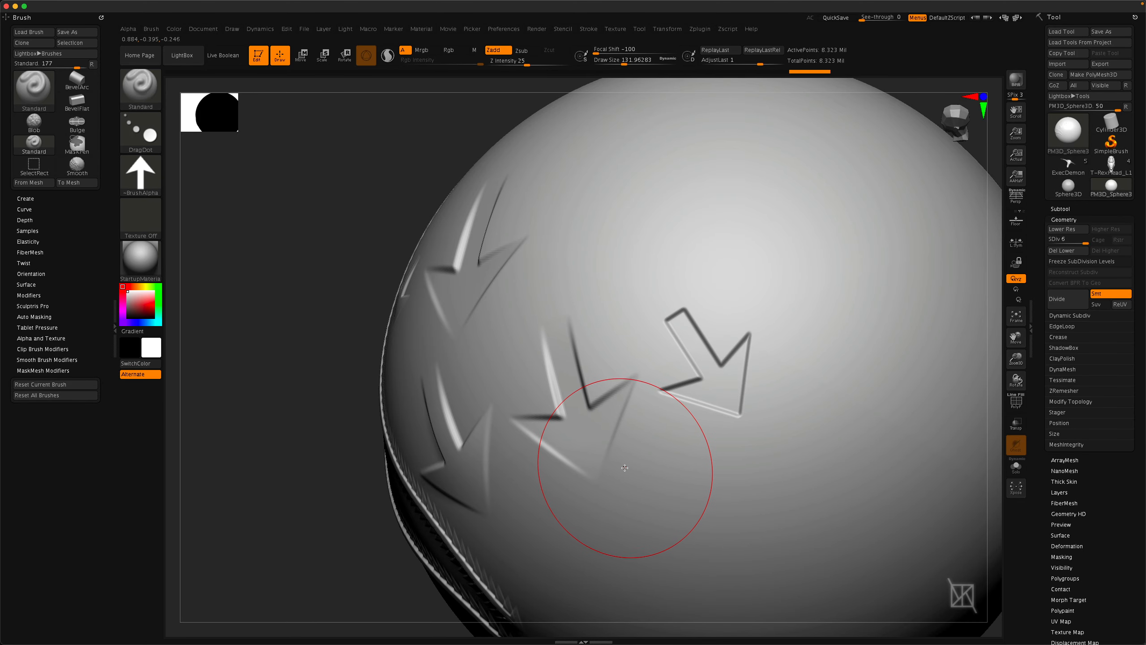
key(b)
key(c)
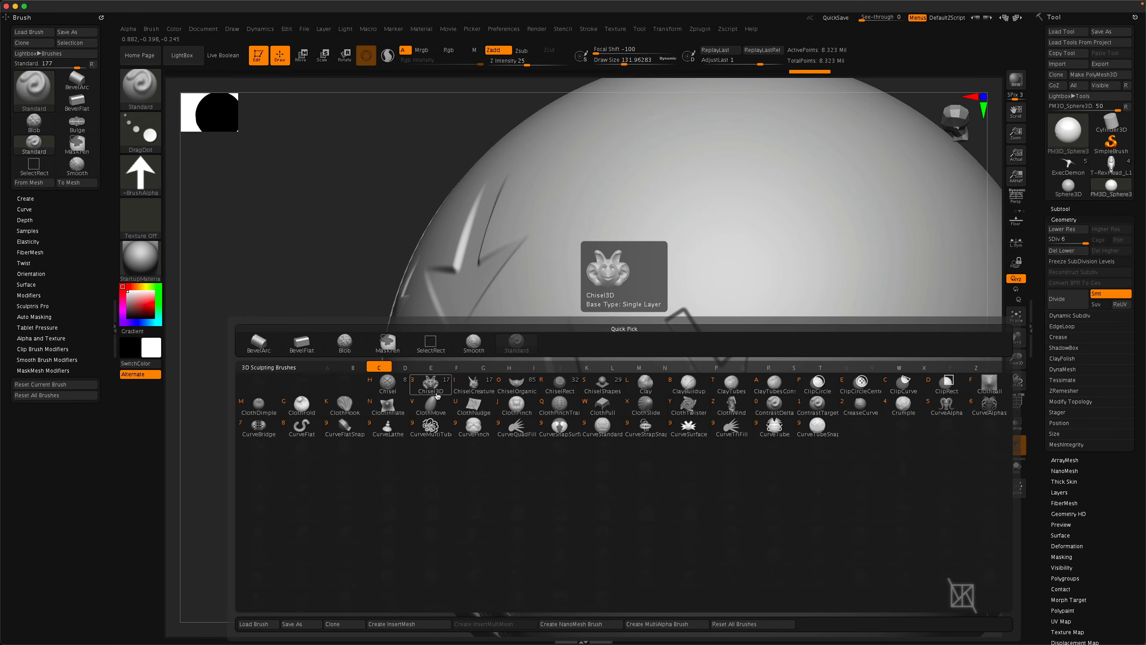
click(560, 383)
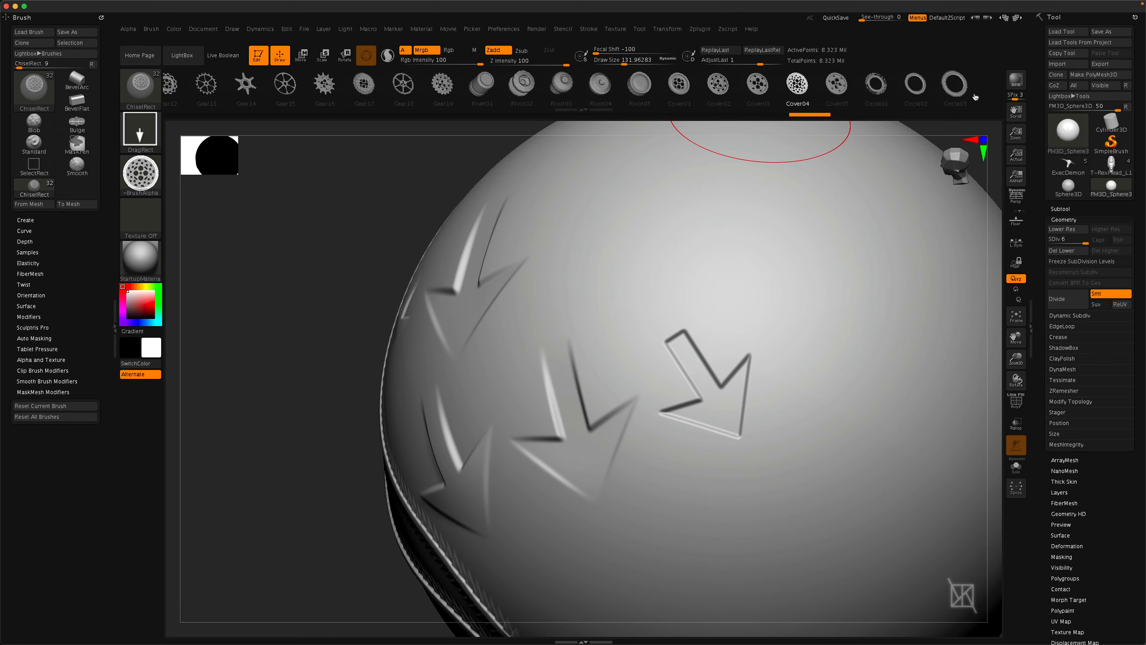
drag(975, 97, 985, 97)
mouse_move(249, 96)
mouse_down()
mouse_move(471, 99)
mouse_move(433, 99)
mouse_up()
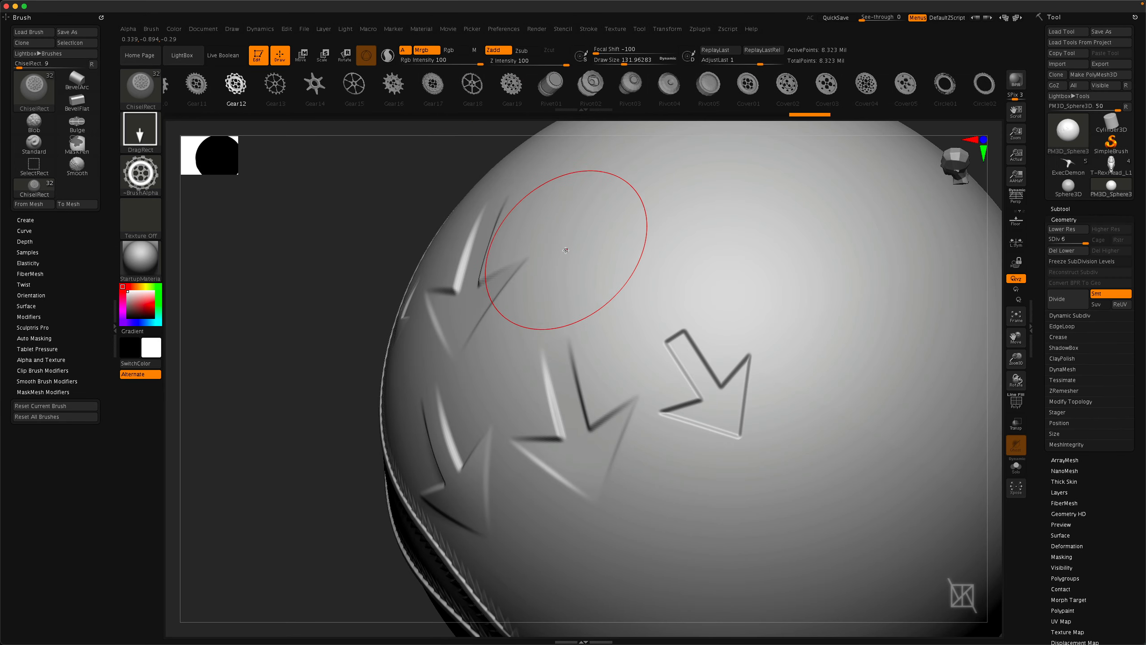
drag(586, 251, 635, 363)
right_drag(635, 363, 614, 372)
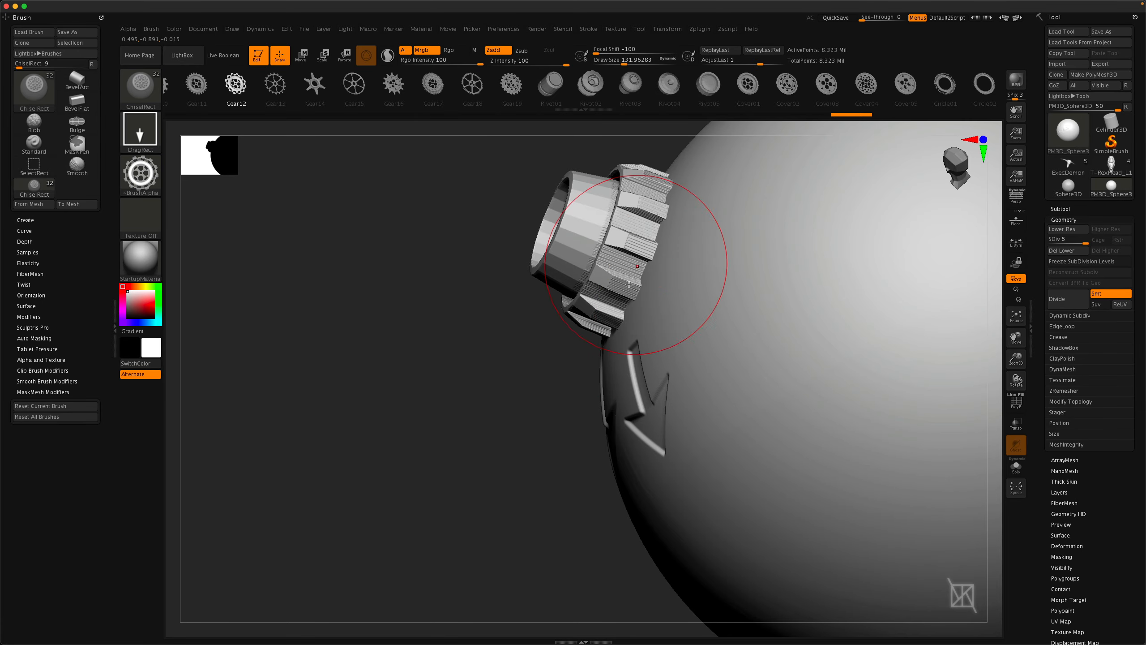
Assign the Alpha 33 arrow alpha to the ChiselRect brush and drag out a raised arrow on the sphere.
click(140, 180)
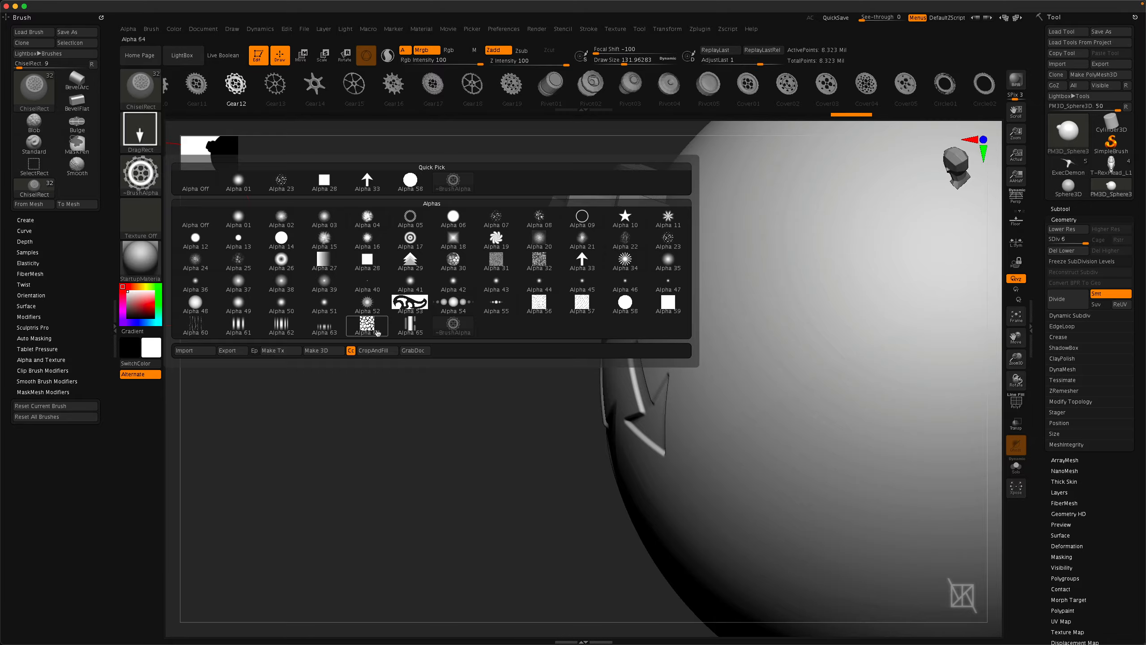
mouse_move(377, 329)
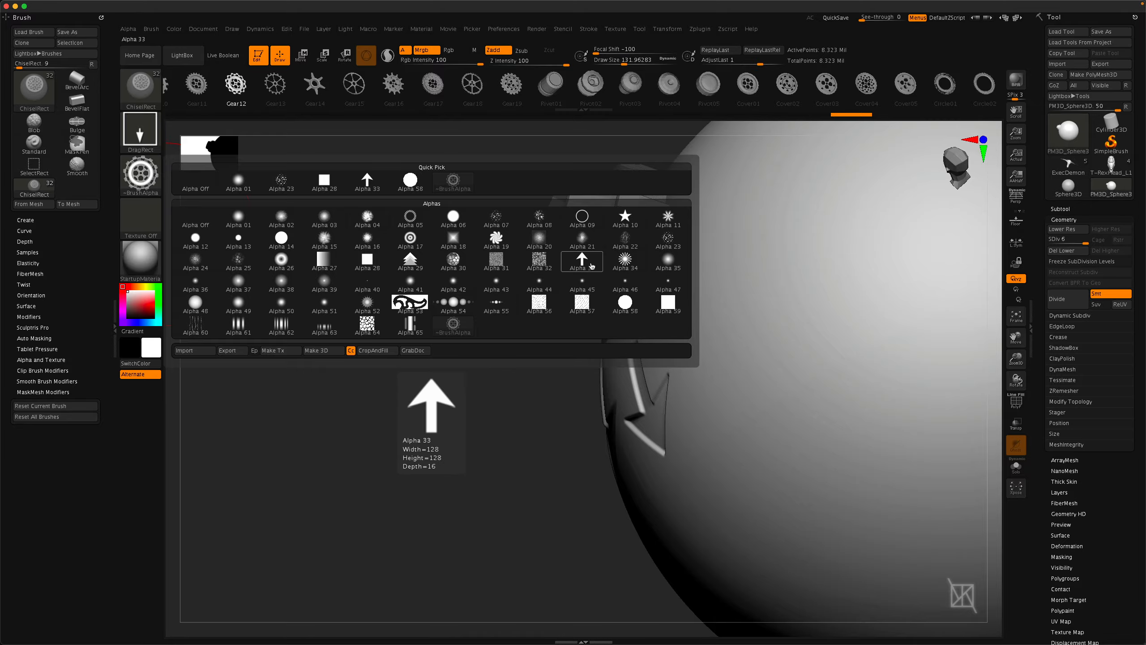
click(582, 261)
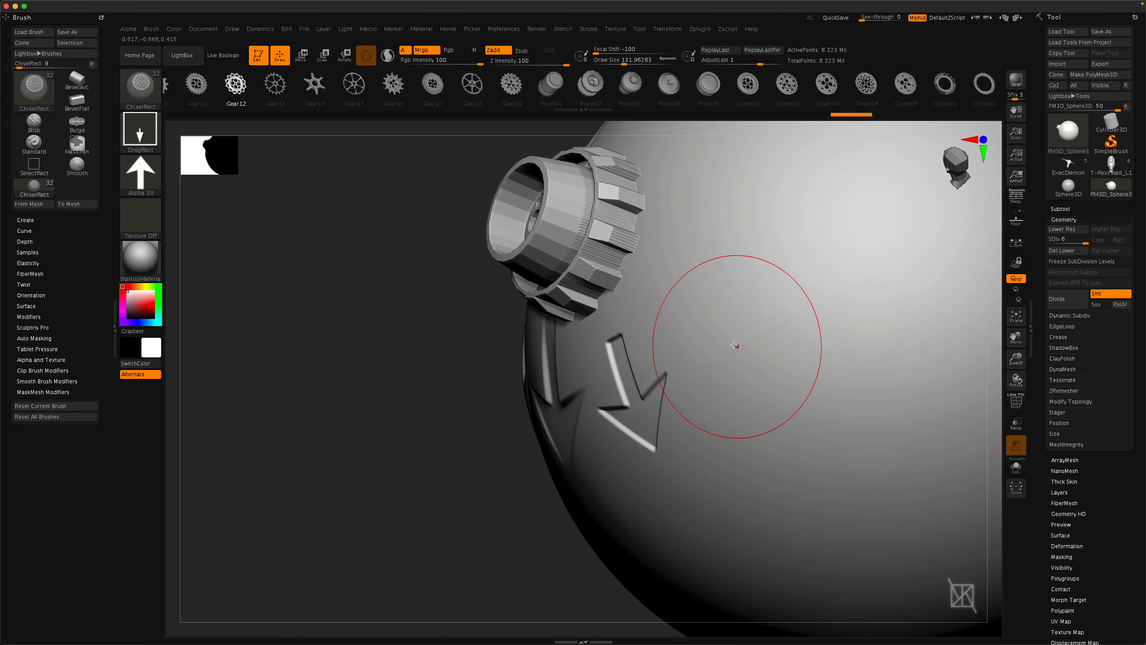
drag(710, 315, 730, 420)
mouse_move(730, 419)
right_down()
mouse_move(730, 384)
mouse_move(711, 390)
mouse_move(683, 321)
mouse_move(687, 369)
mouse_move(641, 333)
mouse_move(670, 364)
right_up()
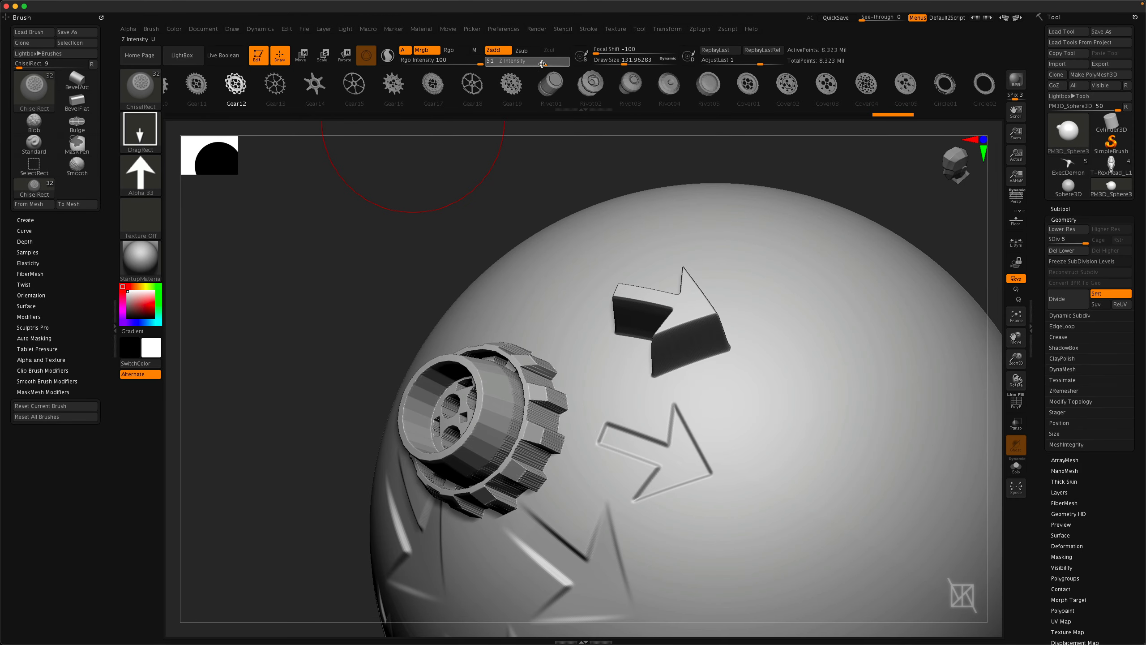
Set Z Intensity to 22 and drag out a shallower arrow next to the earlier arrow outline.
drag(523, 64, 526, 64)
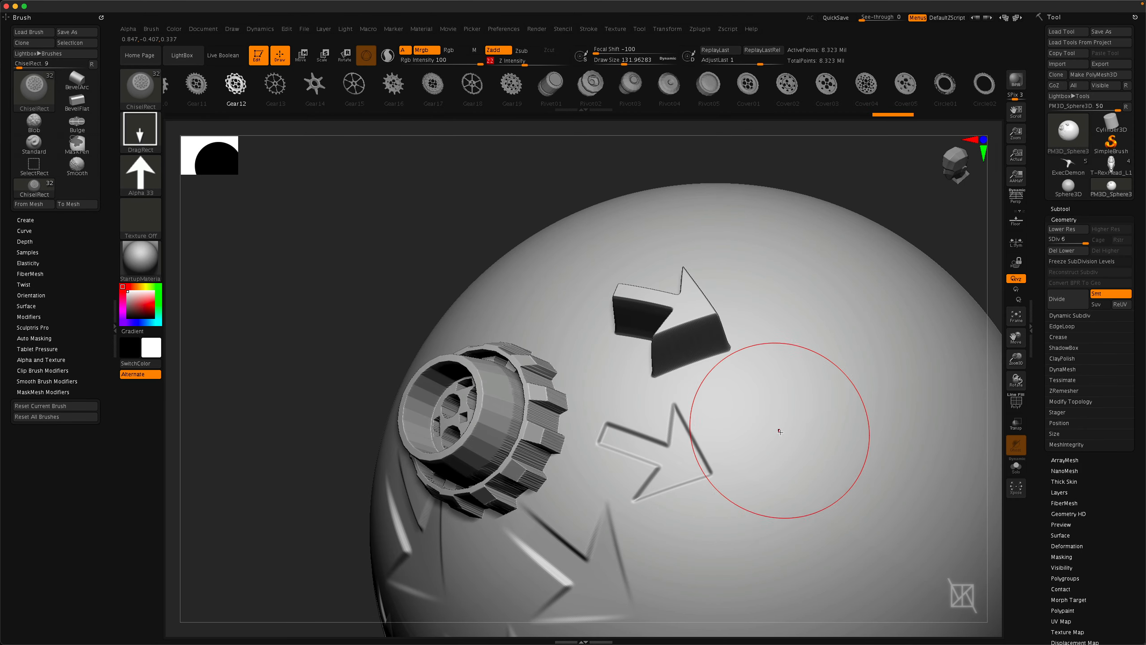
drag(775, 430, 788, 444)
drag(842, 482, 846, 484)
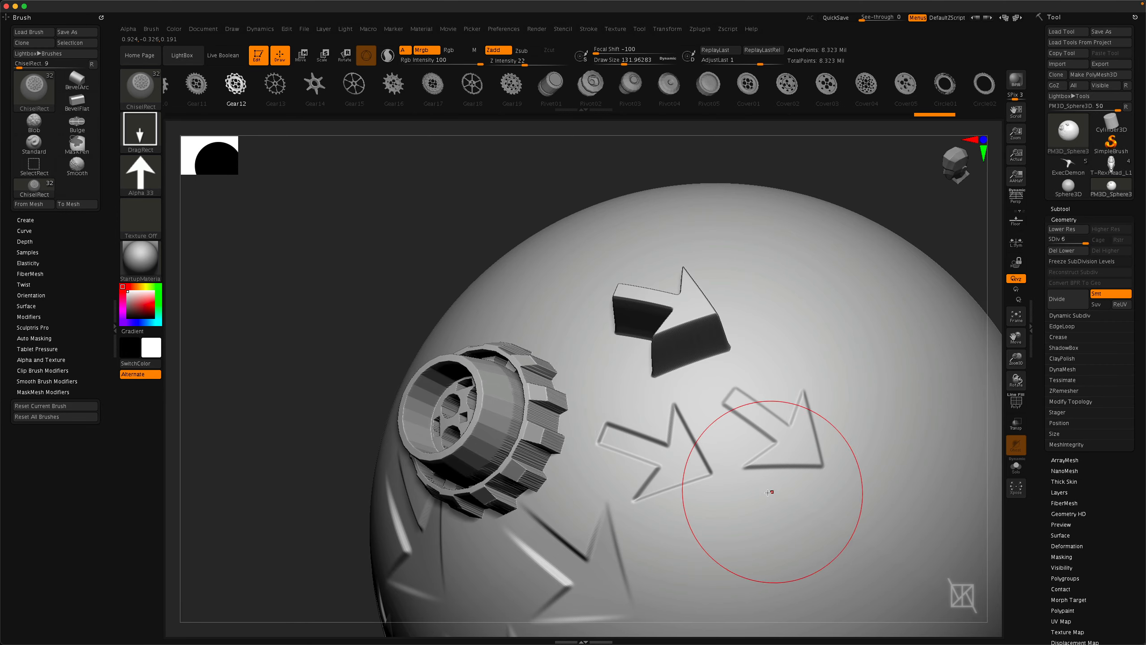
mouse_move(773, 490)
right_down()
mouse_move(751, 498)
mouse_move(754, 547)
mouse_move(573, 445)
mouse_move(598, 483)
mouse_move(603, 442)
right_up()
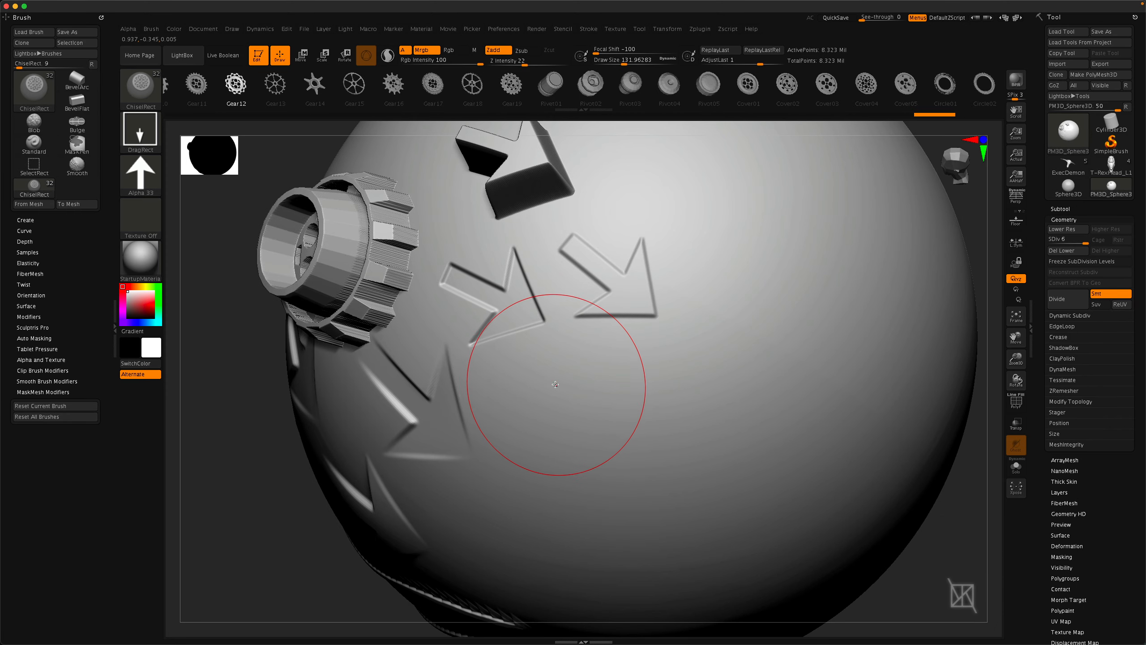
drag(558, 384, 621, 432)
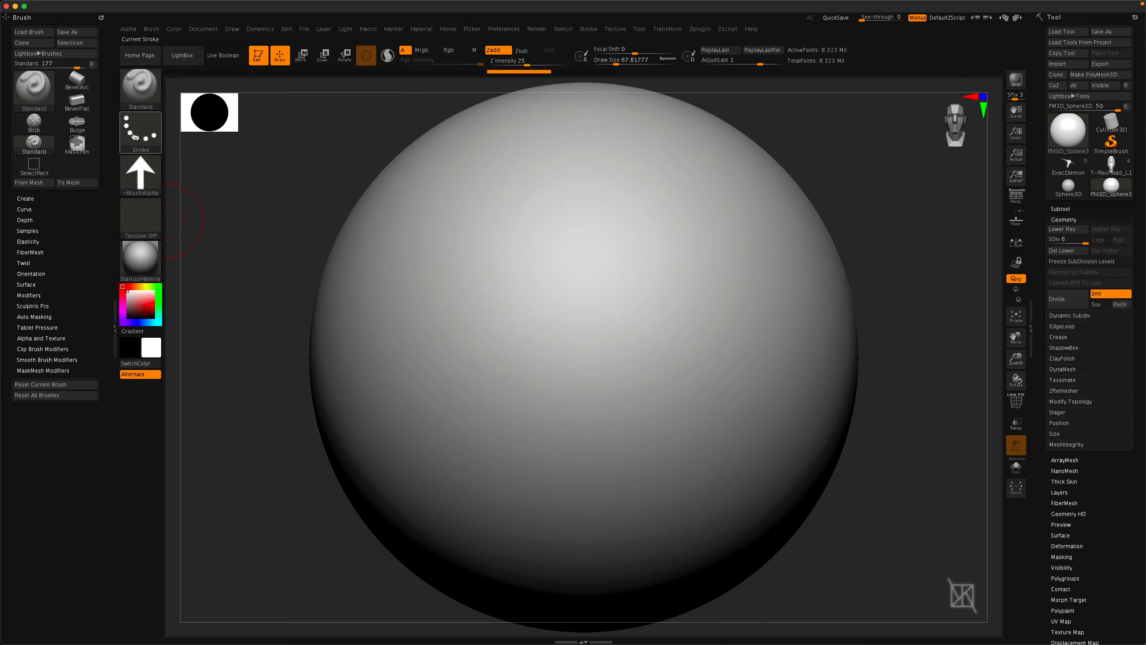
Switch the Standard brush to the Spray stroke and paint a diagonal stroke across the sphere.
click(139, 131)
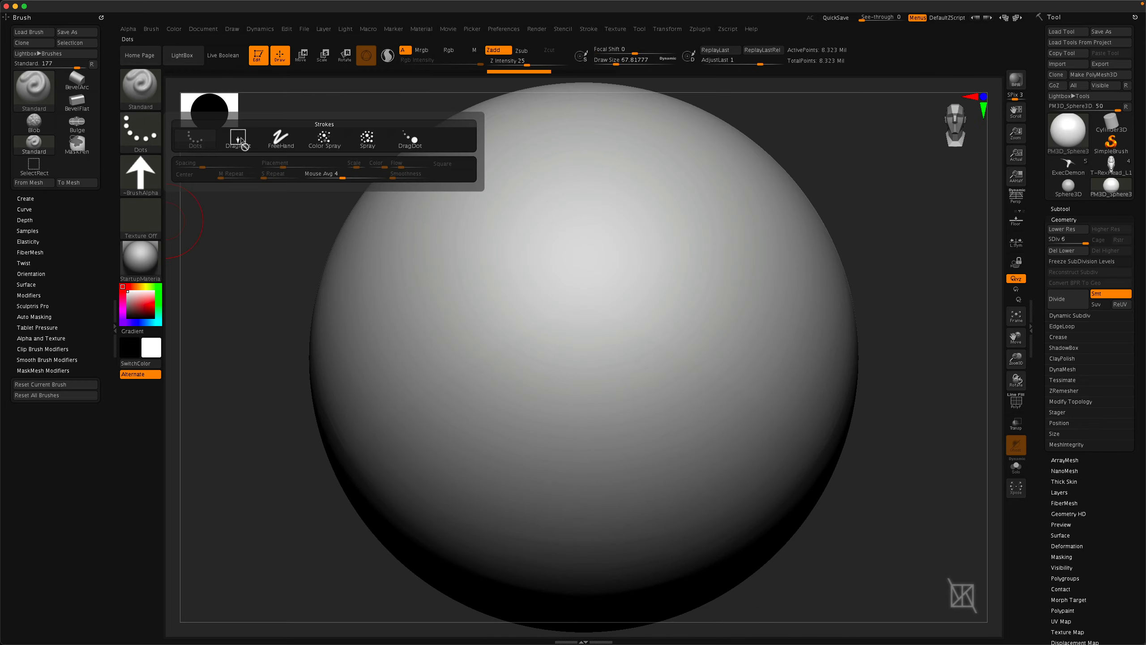
click(372, 140)
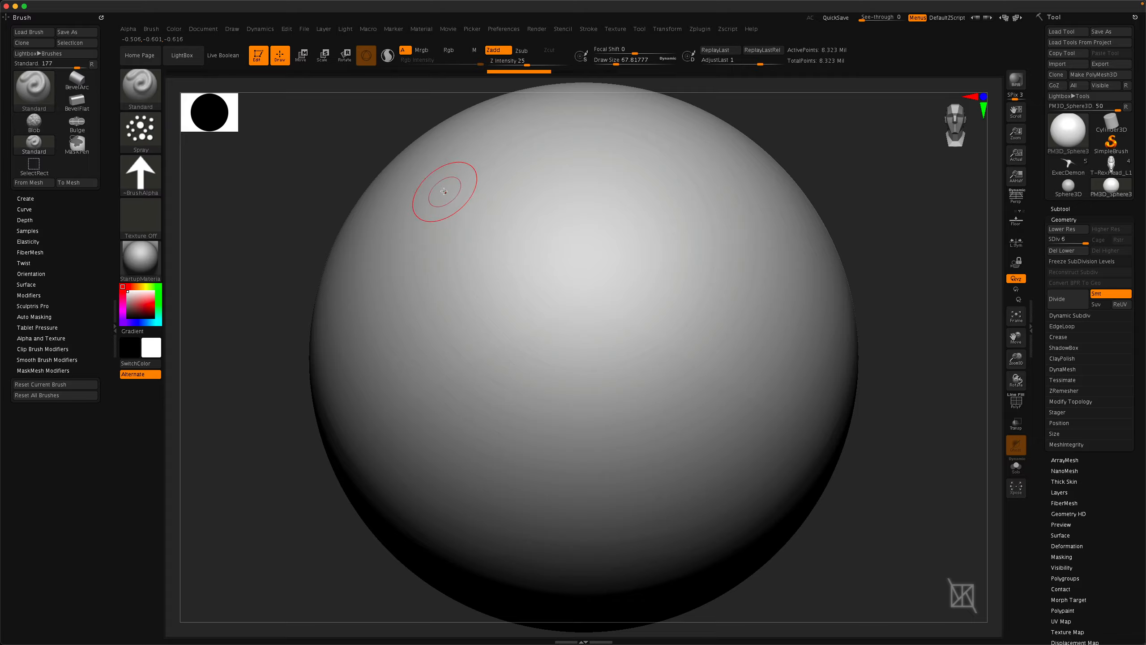
mouse_move(450, 197)
mouse_down()
mouse_move(606, 336)
mouse_move(745, 424)
mouse_up()
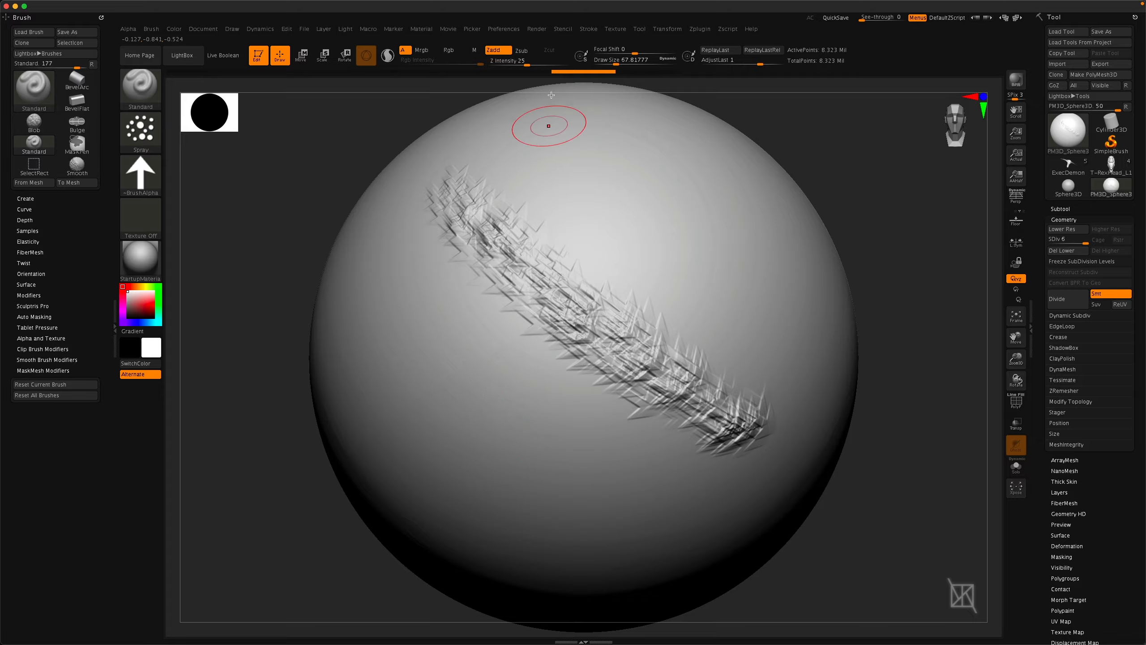
click(588, 30)
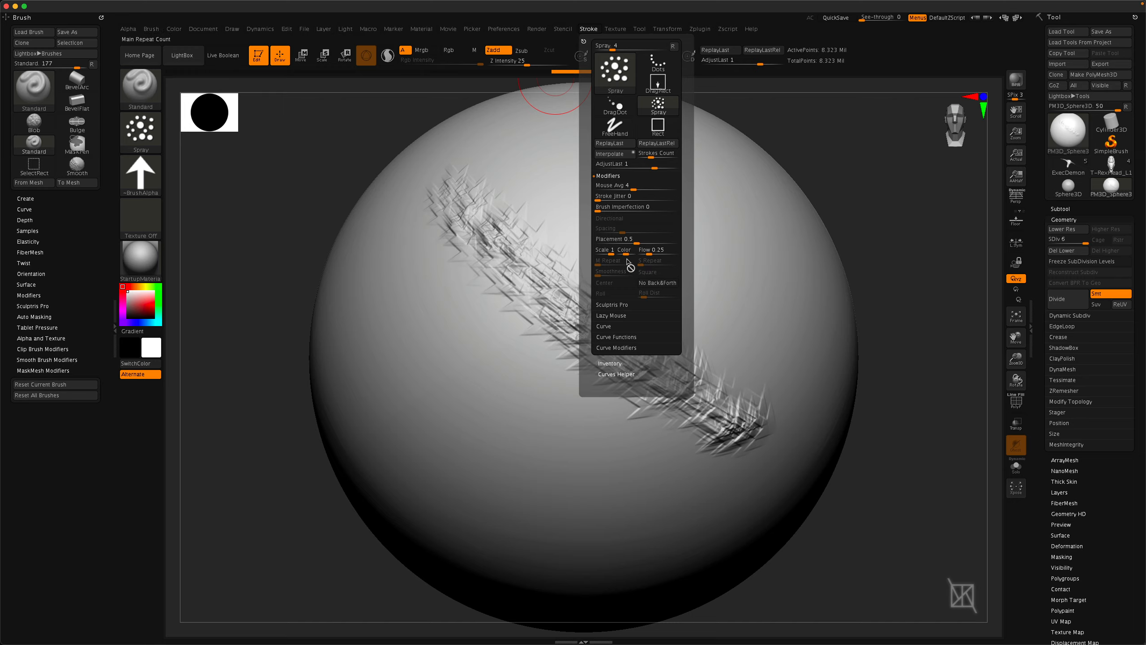
click(140, 131)
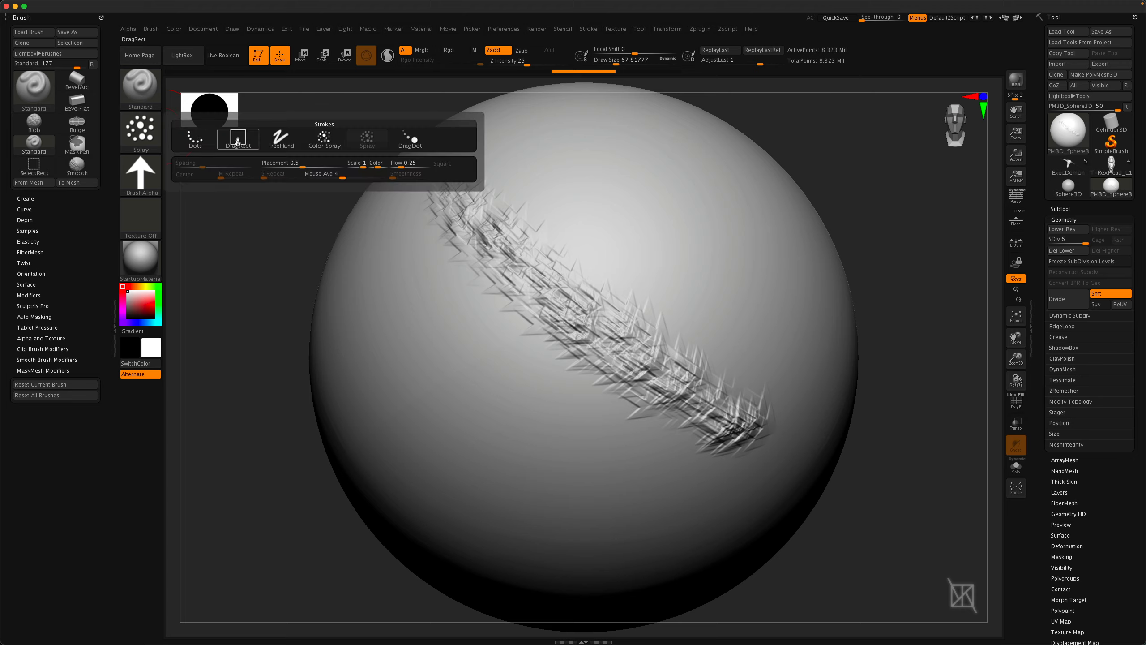
click(197, 139)
click(590, 29)
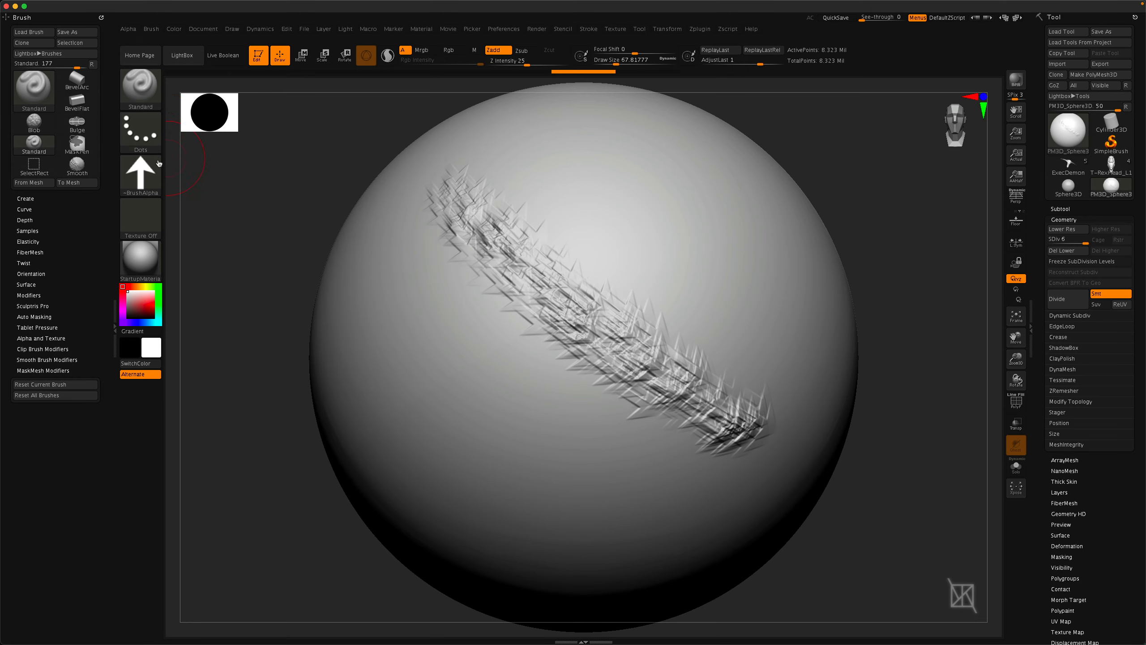
click(142, 131)
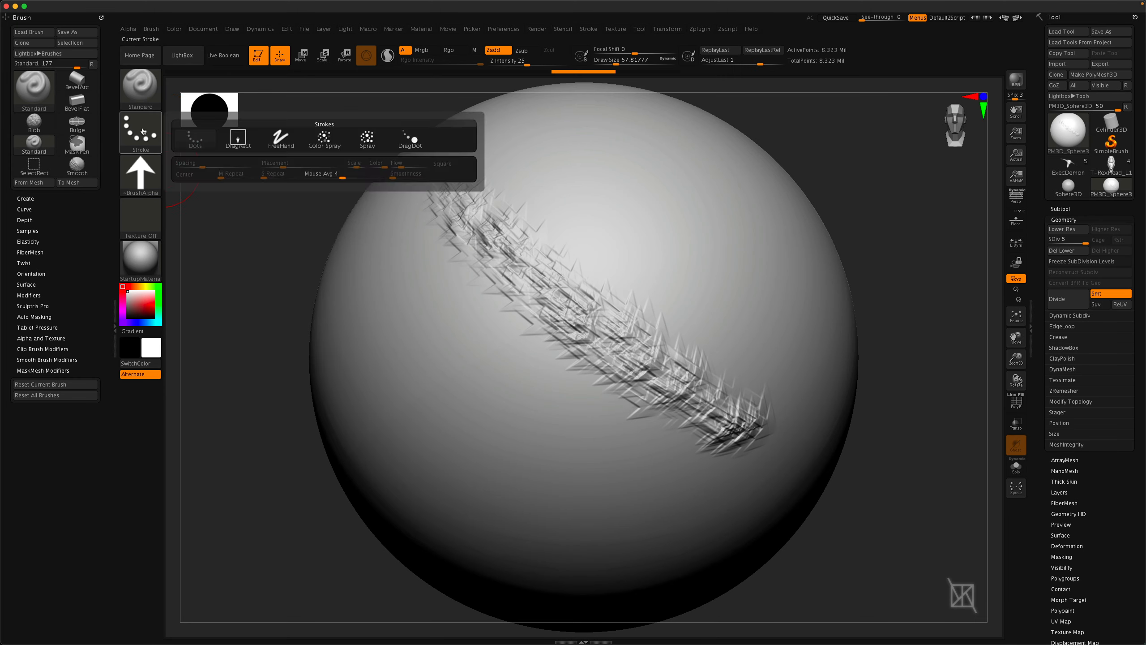
click(369, 139)
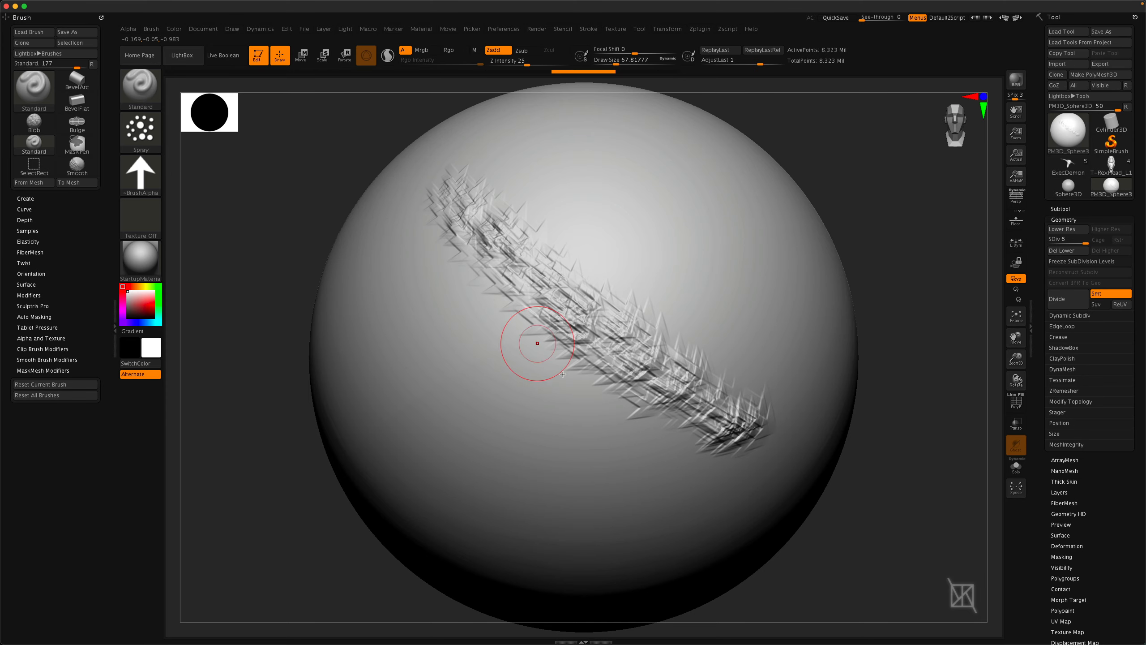
Lower the Spray stroke's Placement to 0.13 and paint a tighter diagonal stroke across the upper sphere.
click(588, 29)
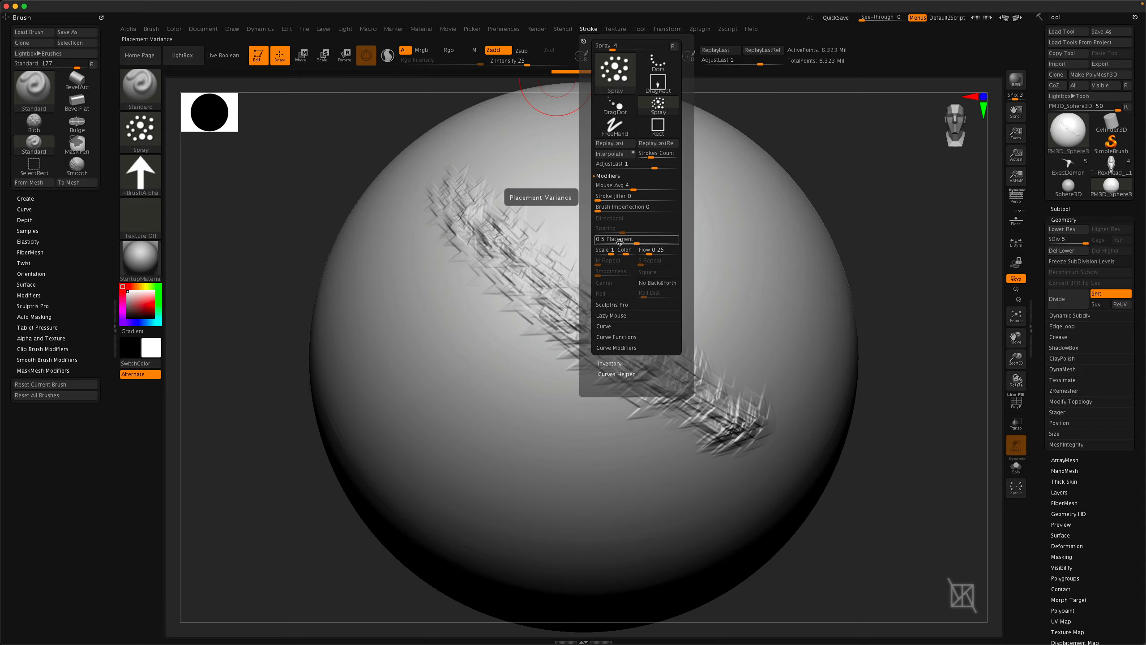
drag(636, 244, 637, 244)
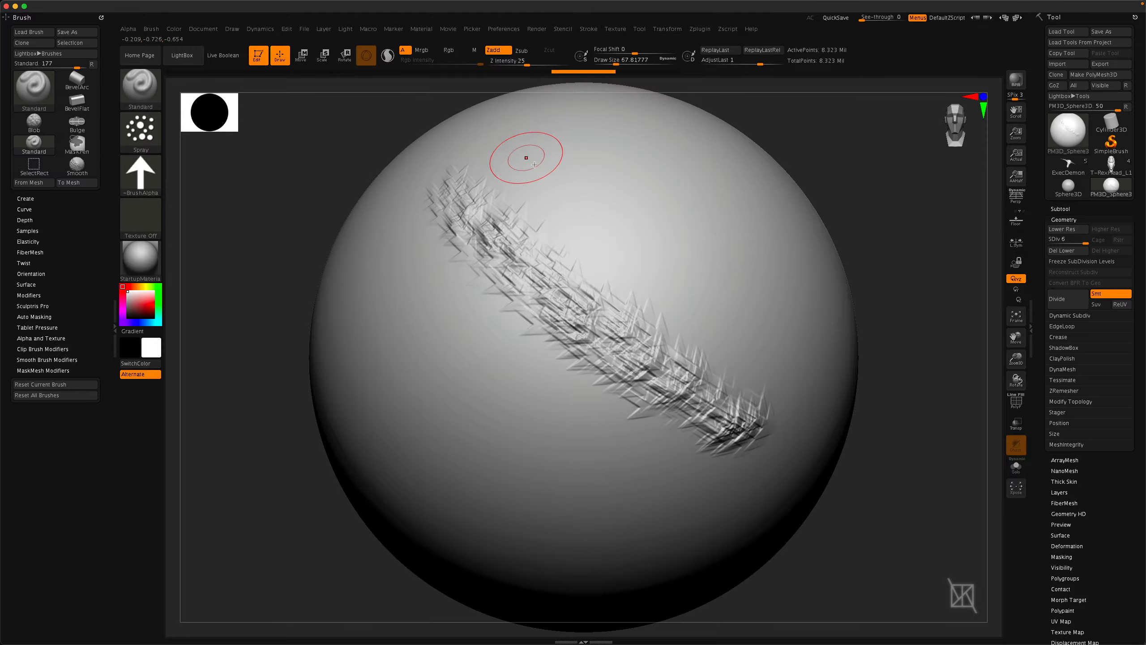
drag(510, 139, 784, 357)
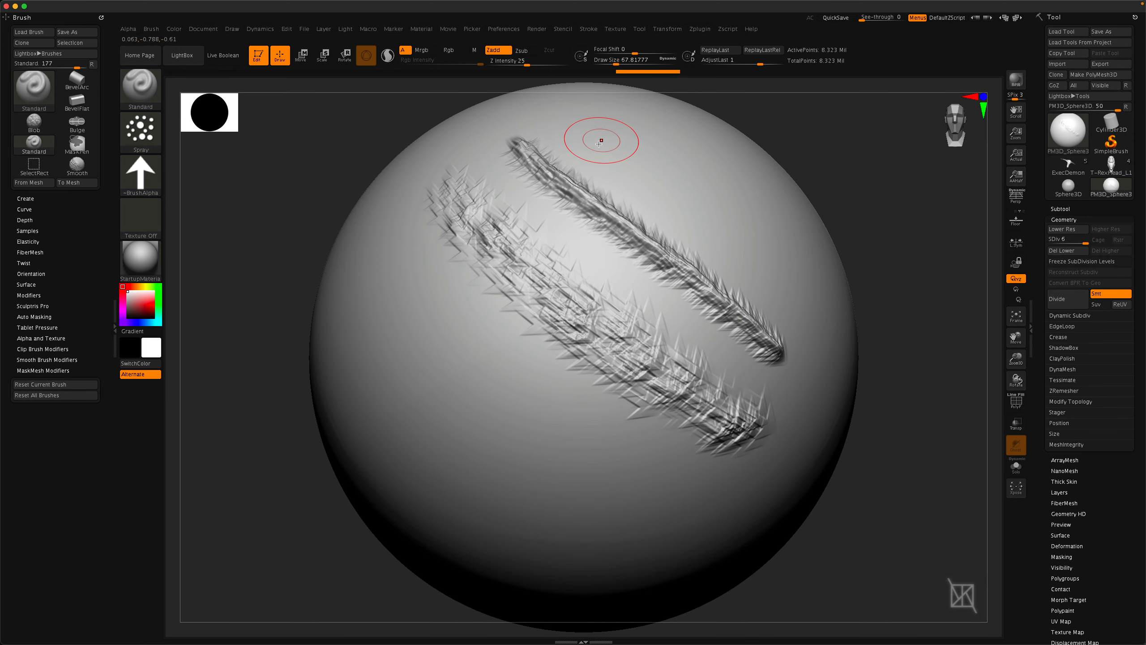
Raise the Spray stroke's Placement and paint a wider scattered stroke across the lower sphere.
click(592, 28)
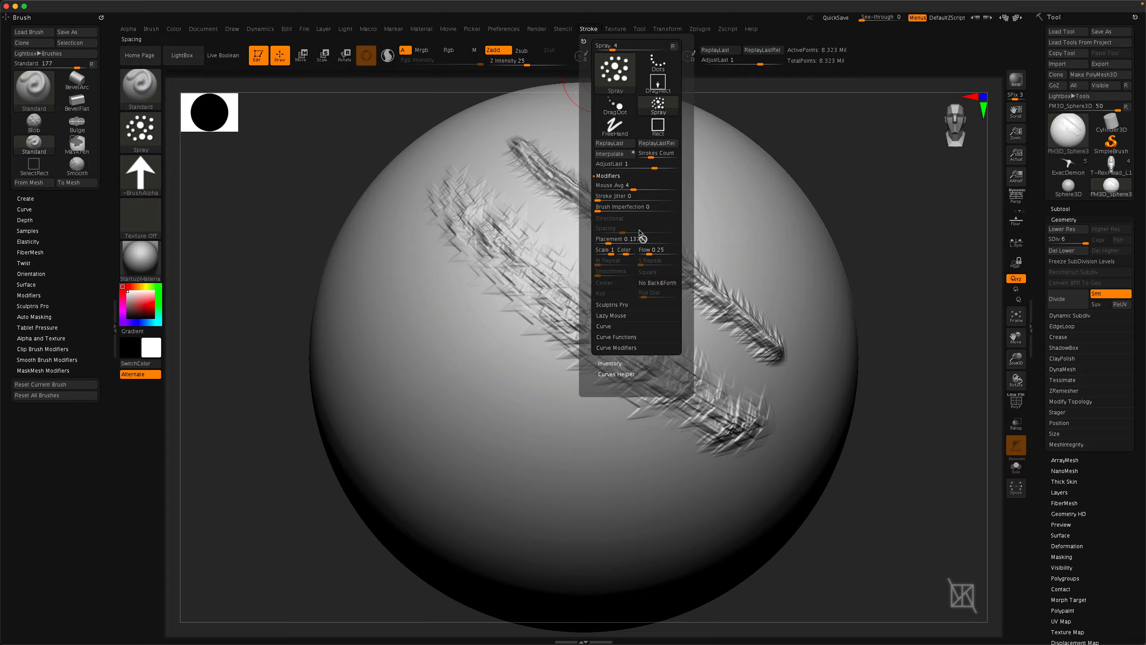
drag(610, 240, 621, 240)
mouse_move(366, 256)
mouse_down()
mouse_move(366, 235)
mouse_move(361, 316)
mouse_move(663, 505)
mouse_move(726, 537)
mouse_move(753, 519)
mouse_up()
Switch to the Dots stroke and turn the brush alpha off.
click(140, 128)
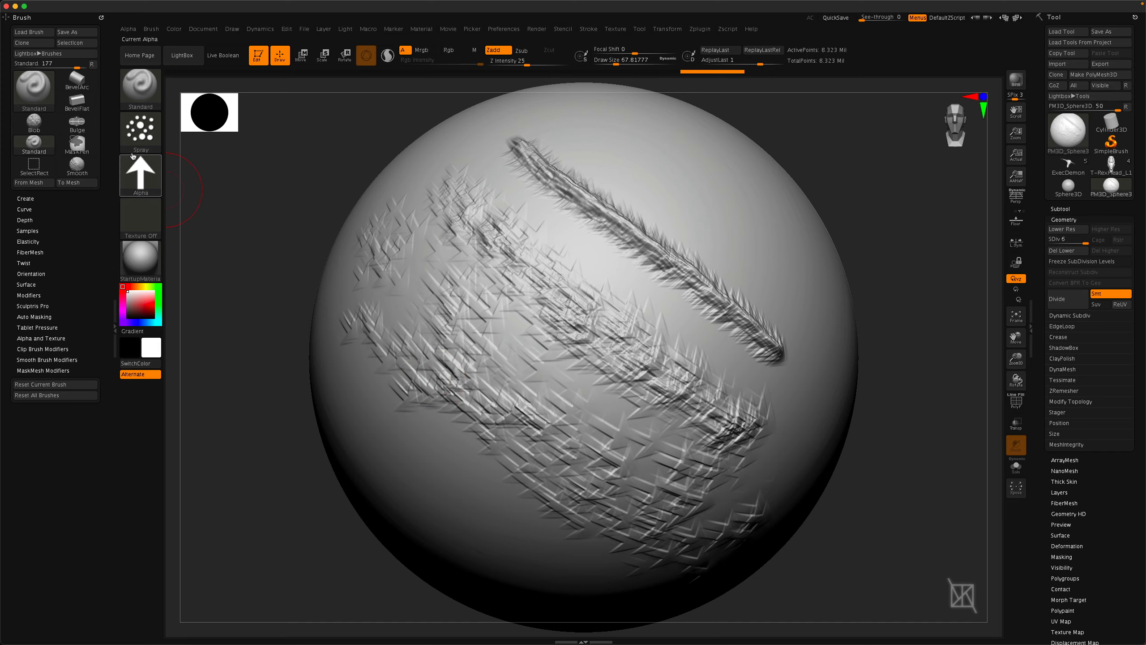
click(159, 145)
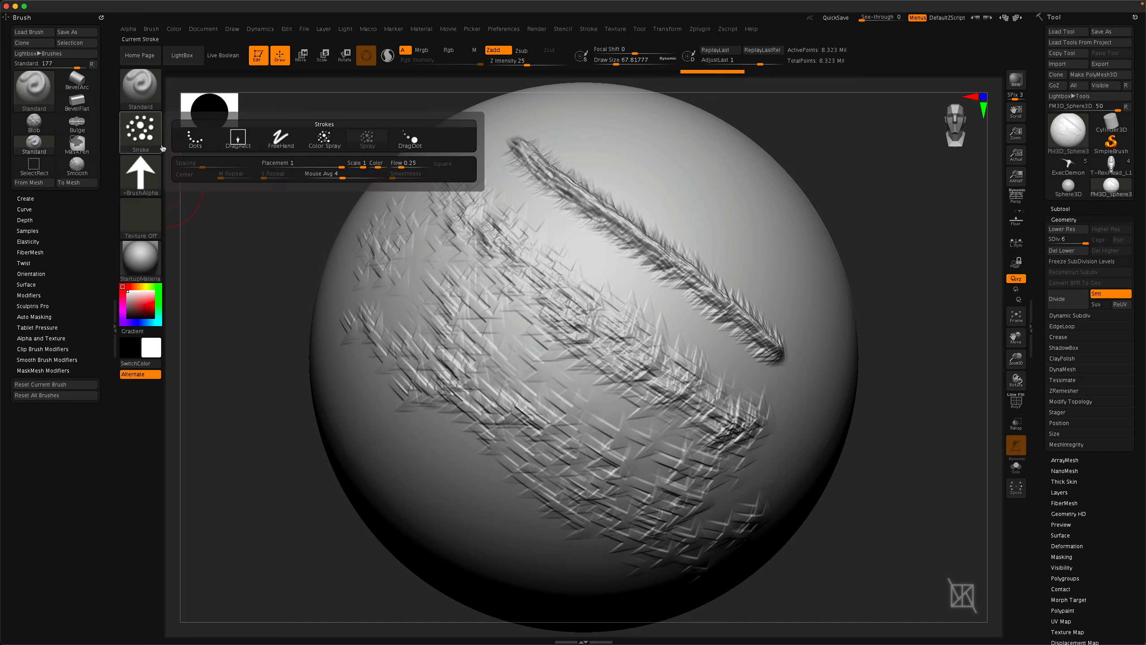
click(588, 28)
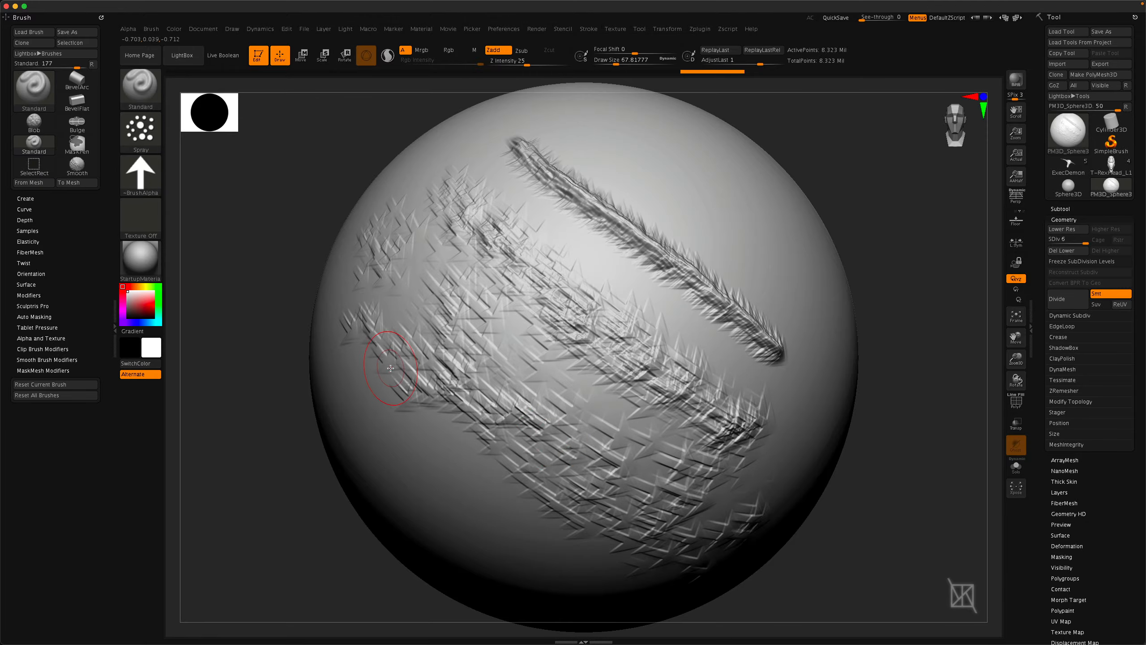
click(151, 134)
mouse_move(157, 180)
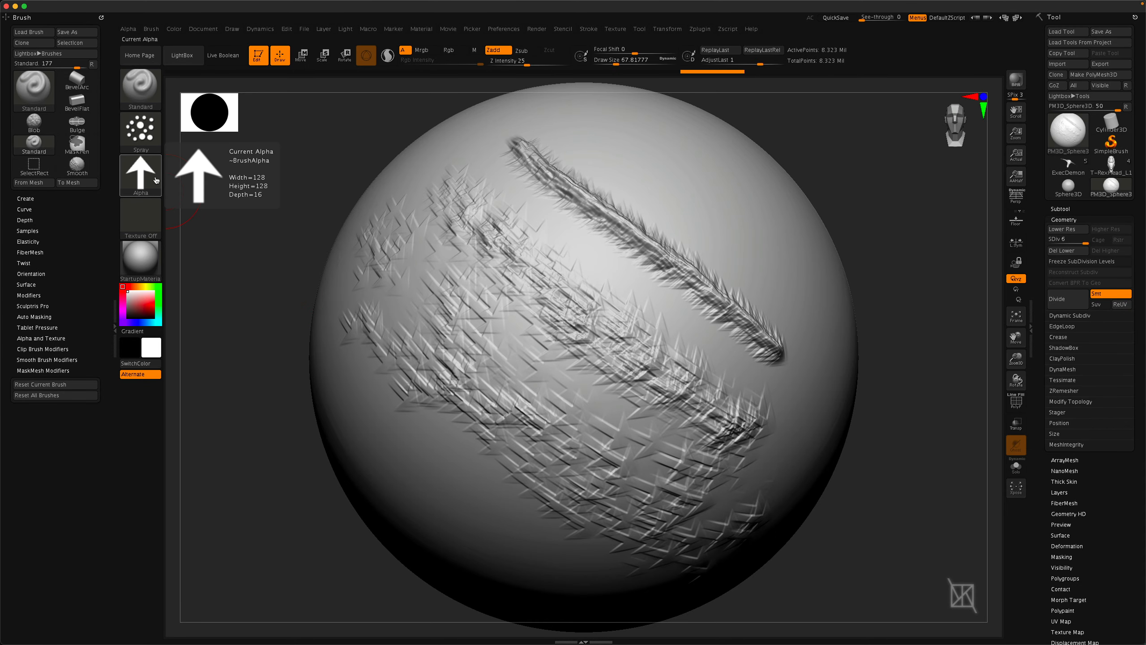
Dock the Alpha palette in the left tray and collapse the Brush palette above it.
click(128, 30)
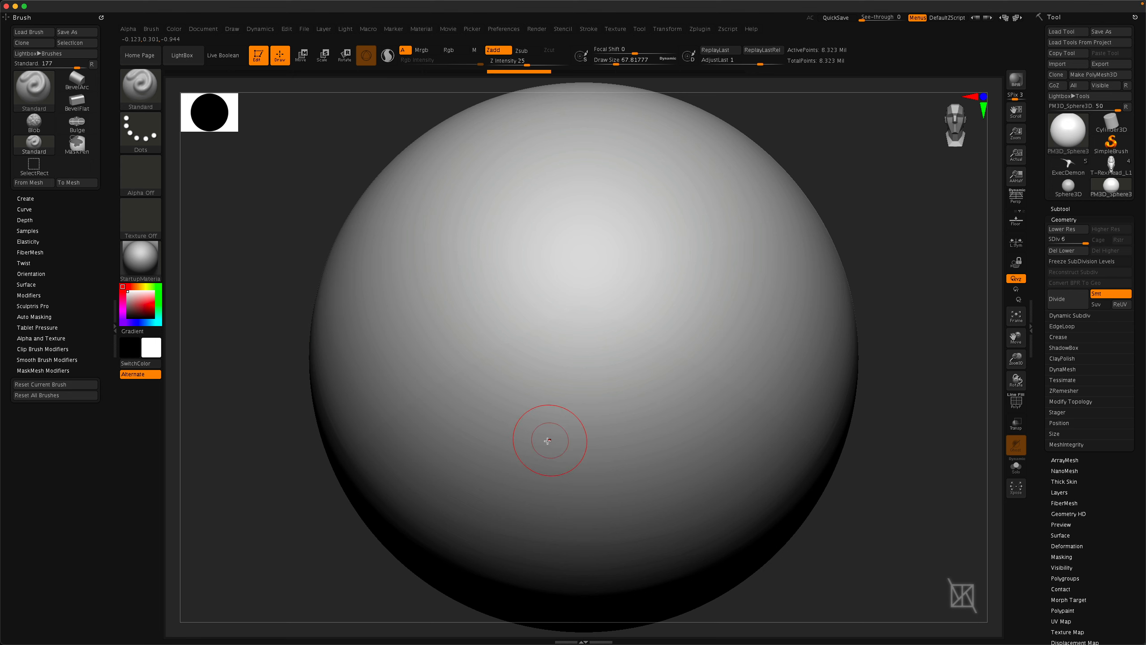
click(128, 30)
drag(124, 41, 44, 441)
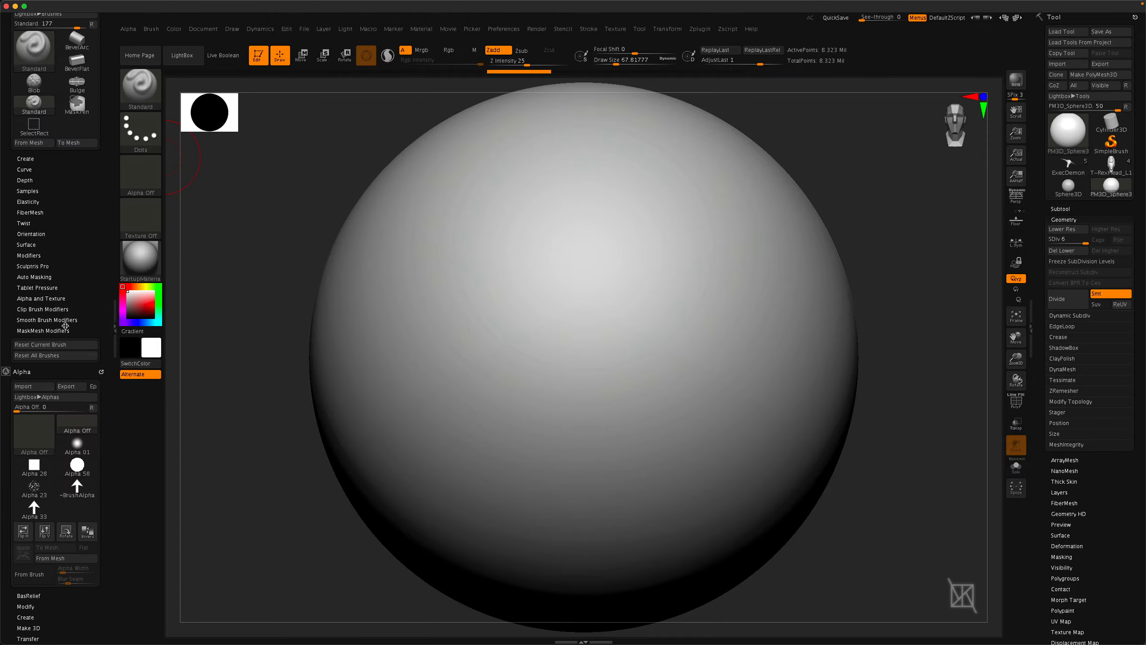
drag(110, 91, 106, 137)
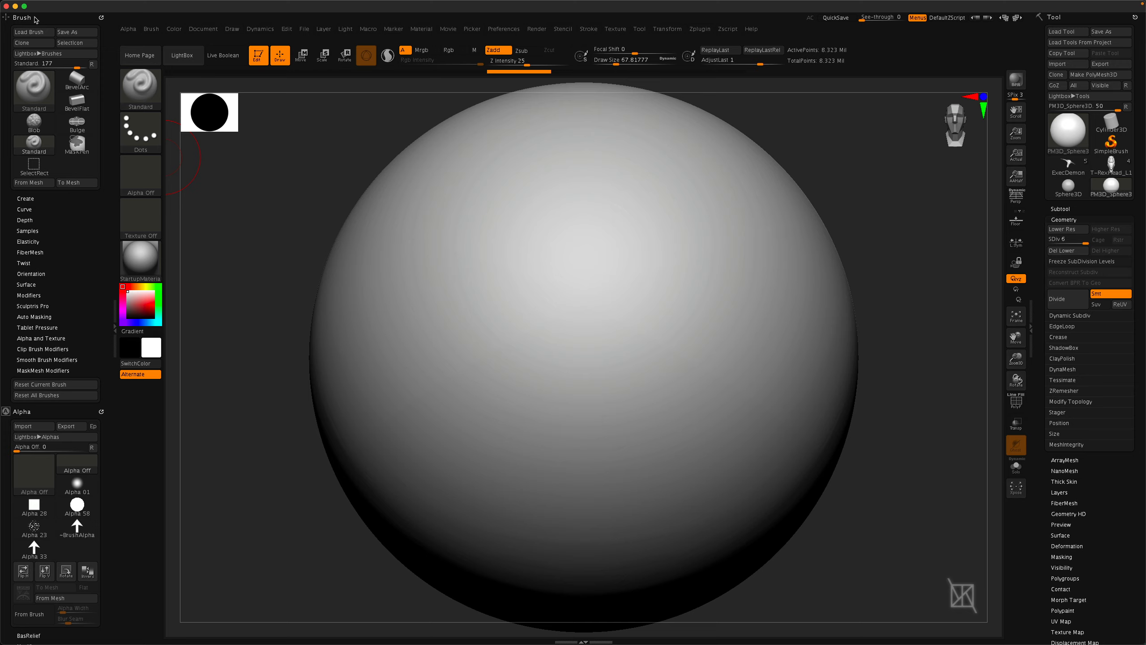
click(21, 18)
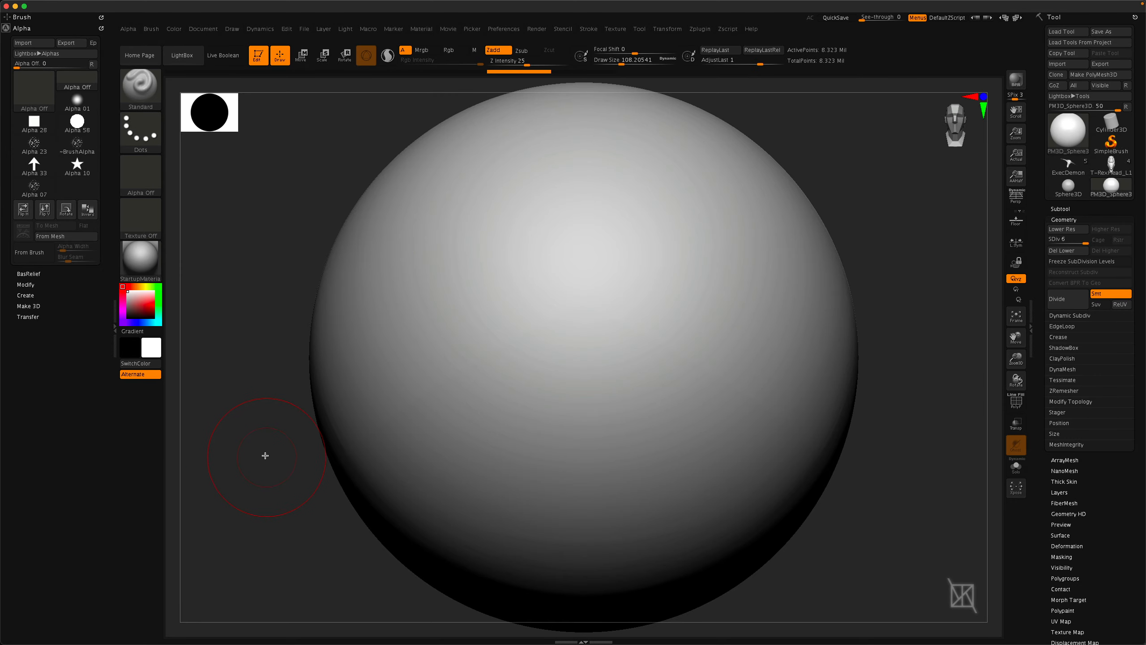
Expand the alpha's Modify settings, select Alpha 60 and paint diagonal strokes across the sphere.
click(26, 285)
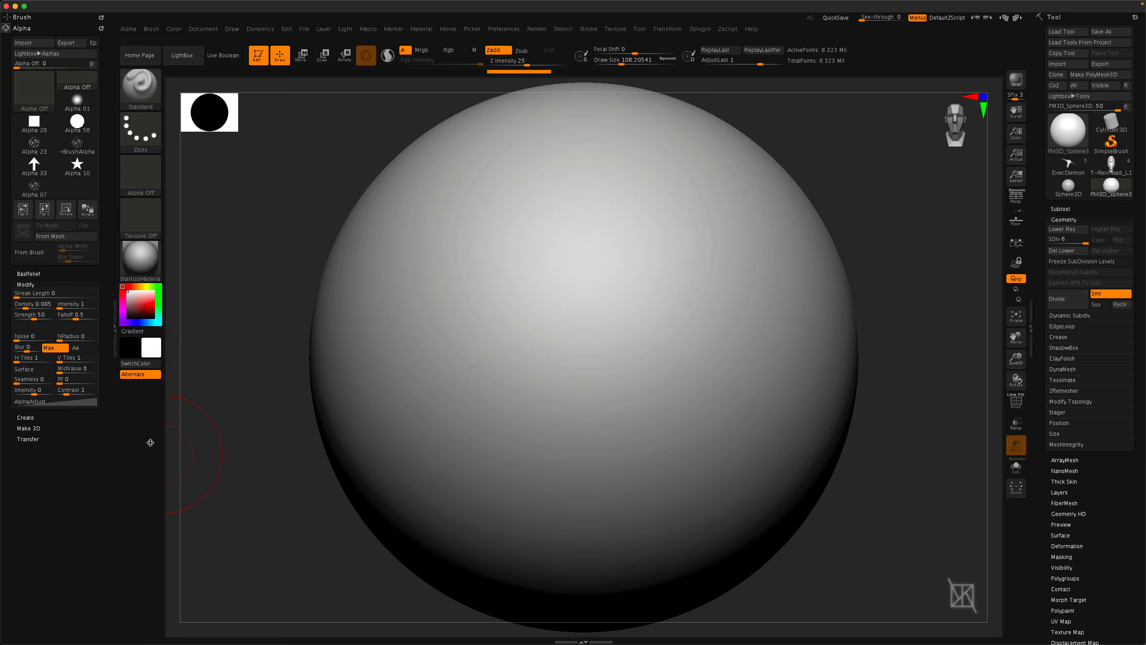
click(140, 178)
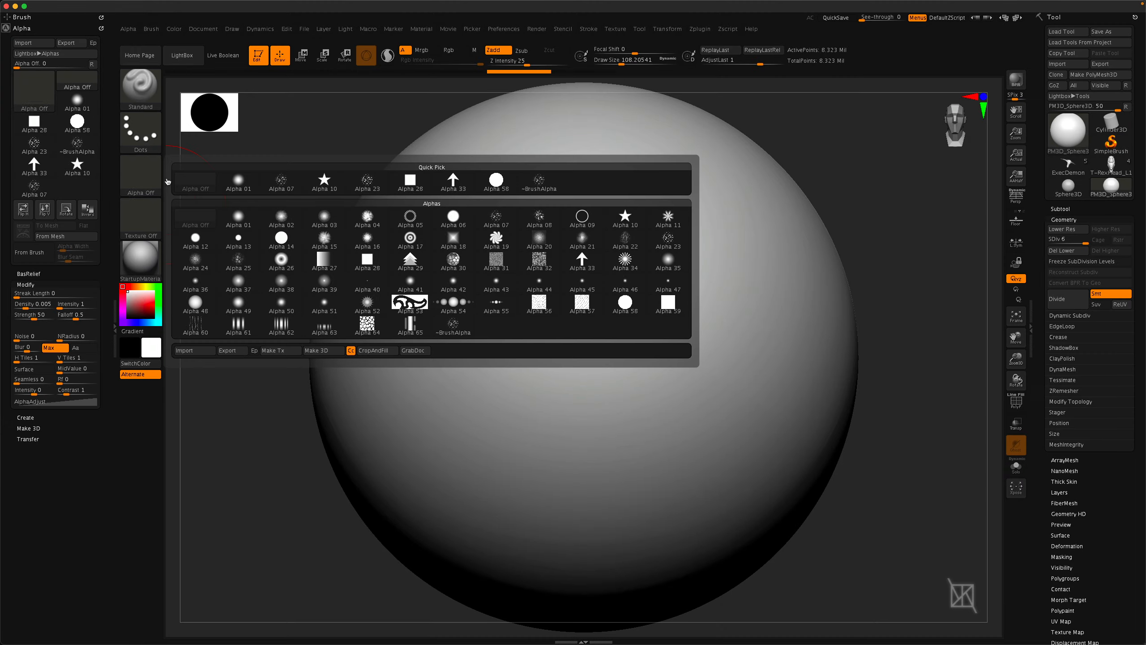
mouse_move(231, 322)
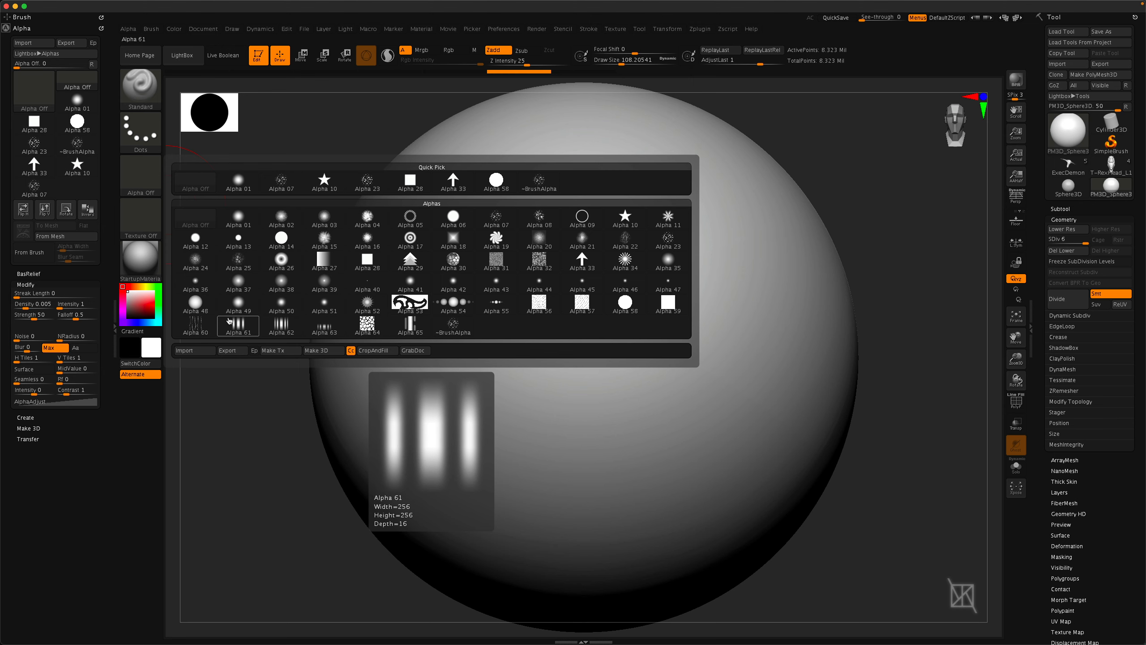
click(195, 324)
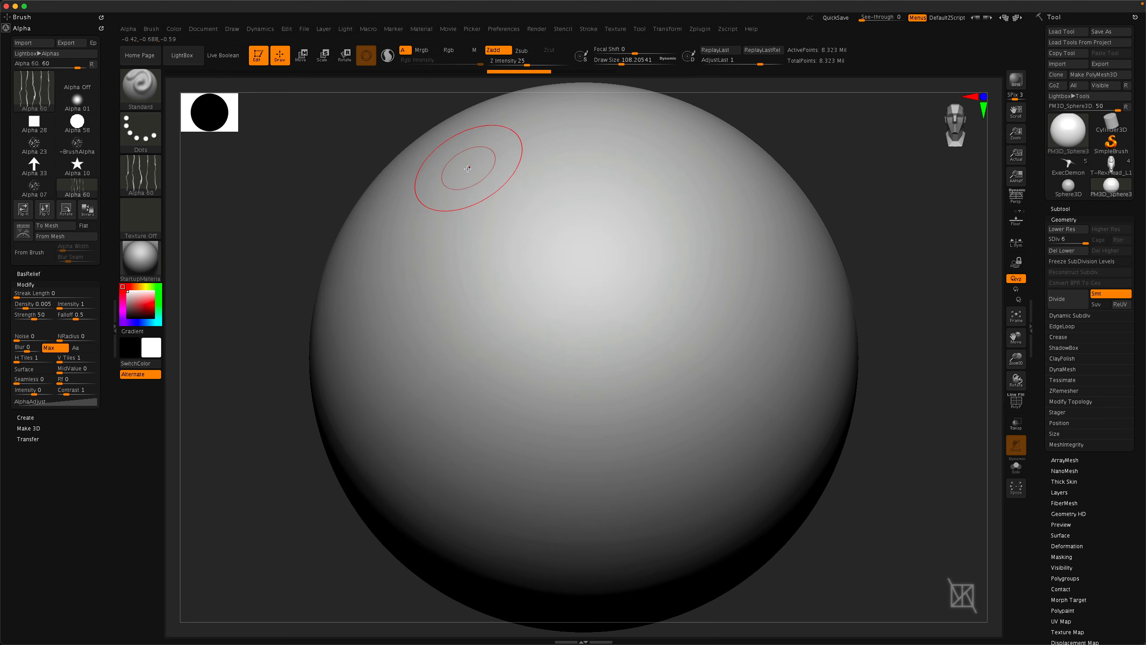
mouse_move(460, 171)
mouse_down()
mouse_move(632, 343)
mouse_move(759, 411)
mouse_move(788, 449)
mouse_up()
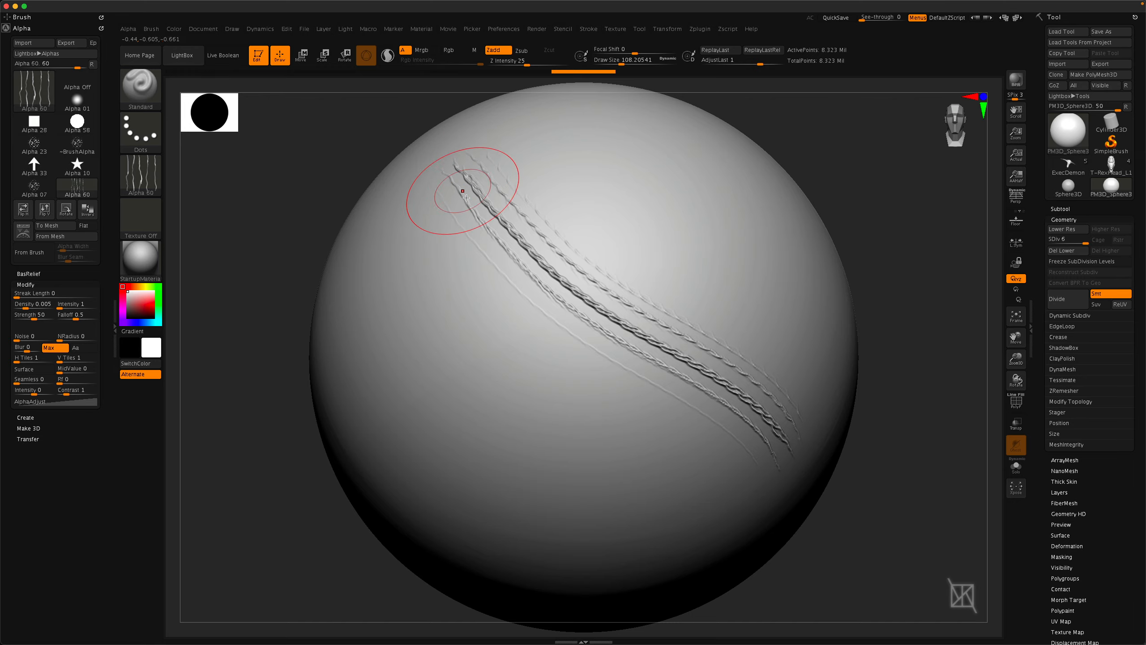
drag(458, 167, 613, 296)
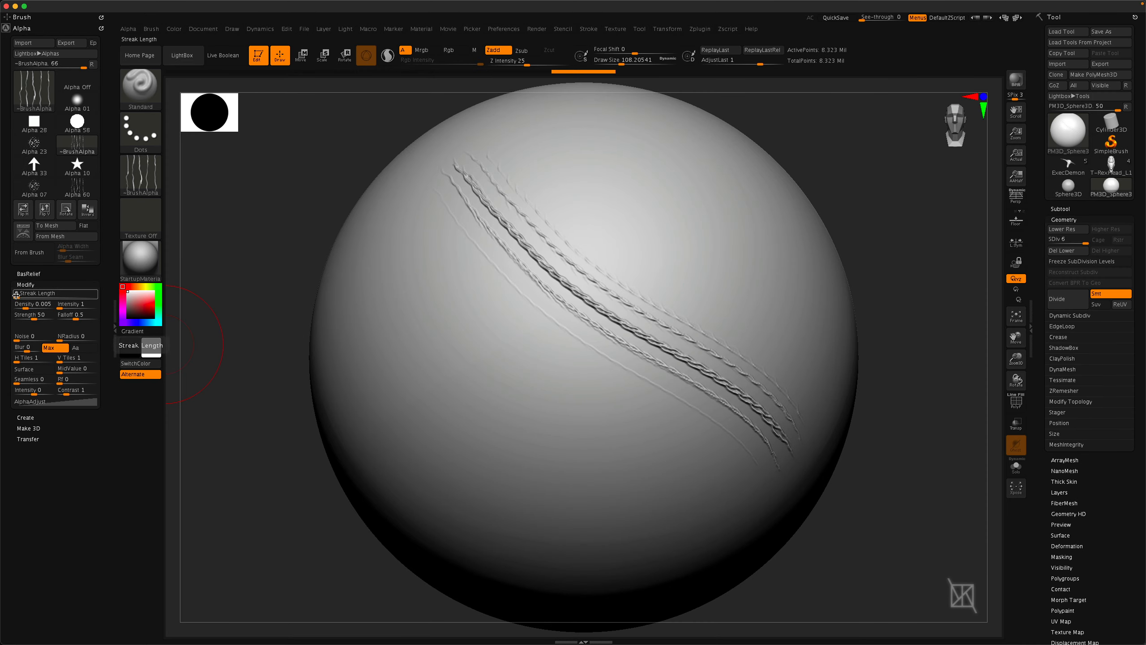
Set the alpha's Streak Length to 72 and paint another streaked stroke across the sphere.
drag(16, 294, 26, 295)
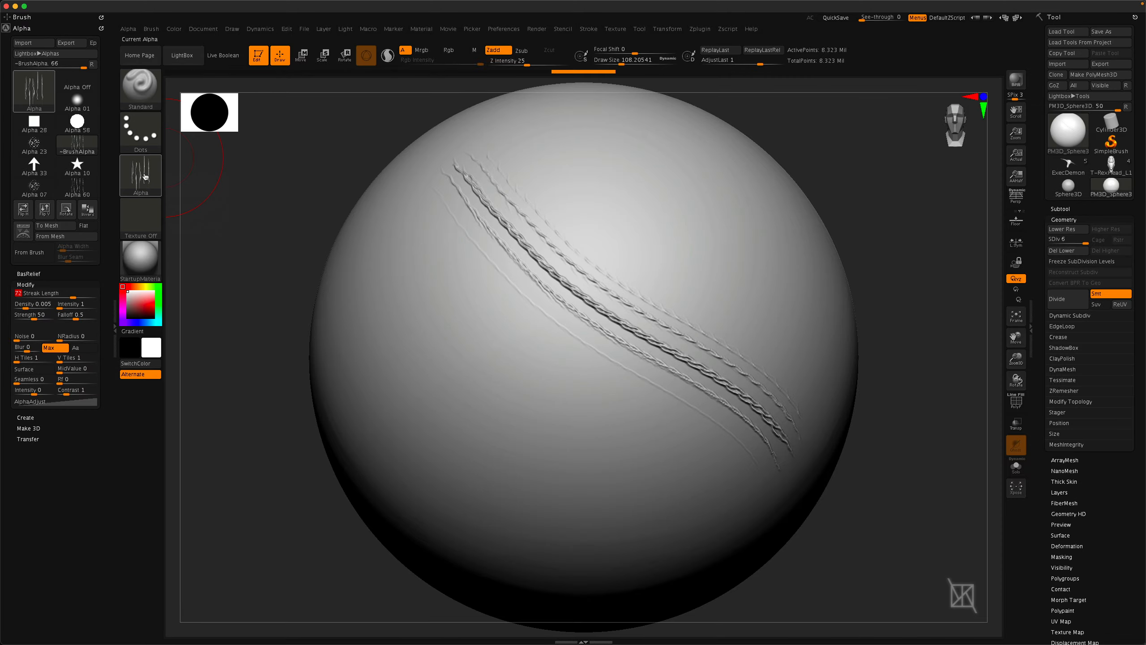
mouse_move(146, 176)
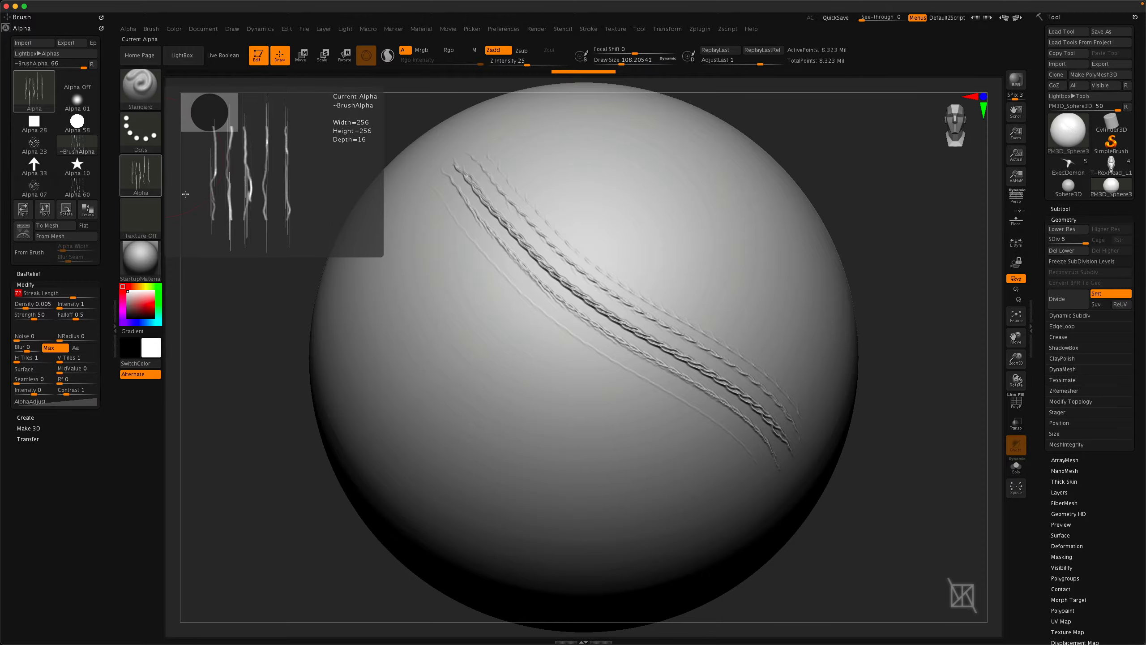
mouse_move(396, 227)
mouse_down()
mouse_move(515, 356)
mouse_move(720, 495)
mouse_up()
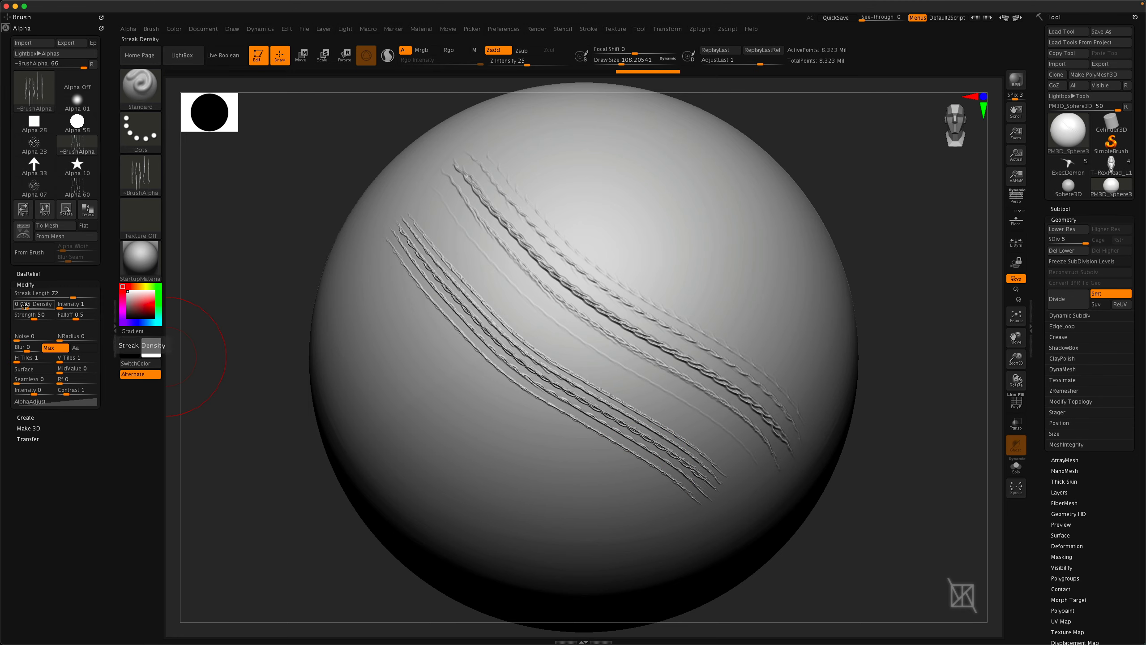
Set the streak Density to 0.0507 and paint a stroke across the lower sphere.
drag(25, 306, 26, 307)
drag(28, 306, 33, 307)
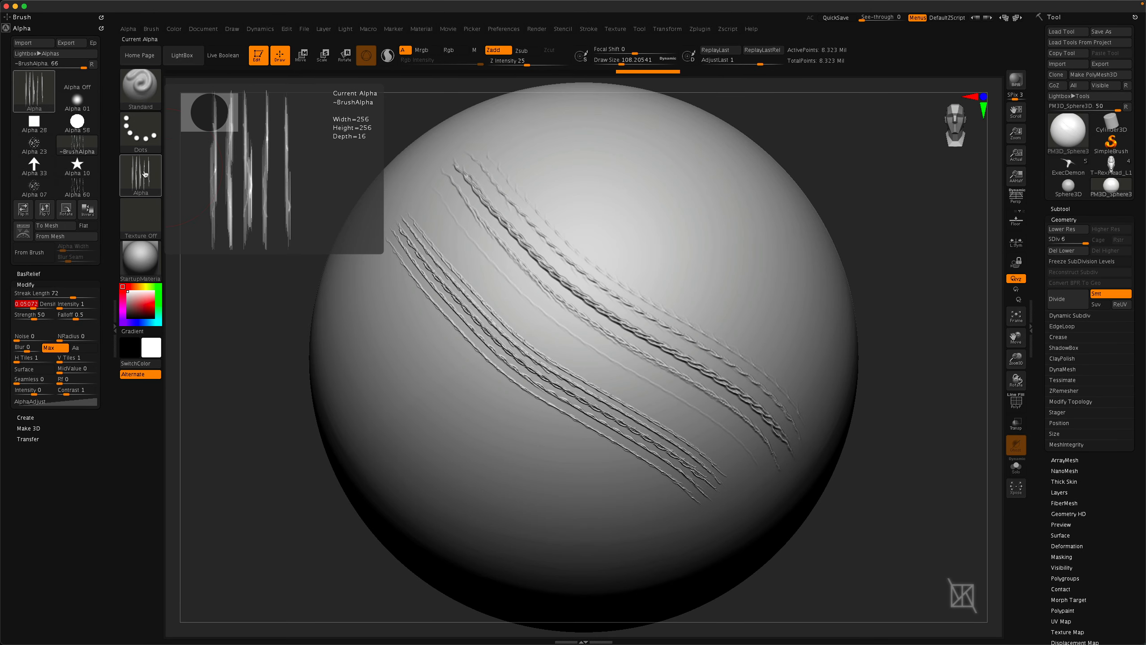
mouse_move(368, 279)
mouse_down()
mouse_move(434, 362)
mouse_move(678, 545)
mouse_up()
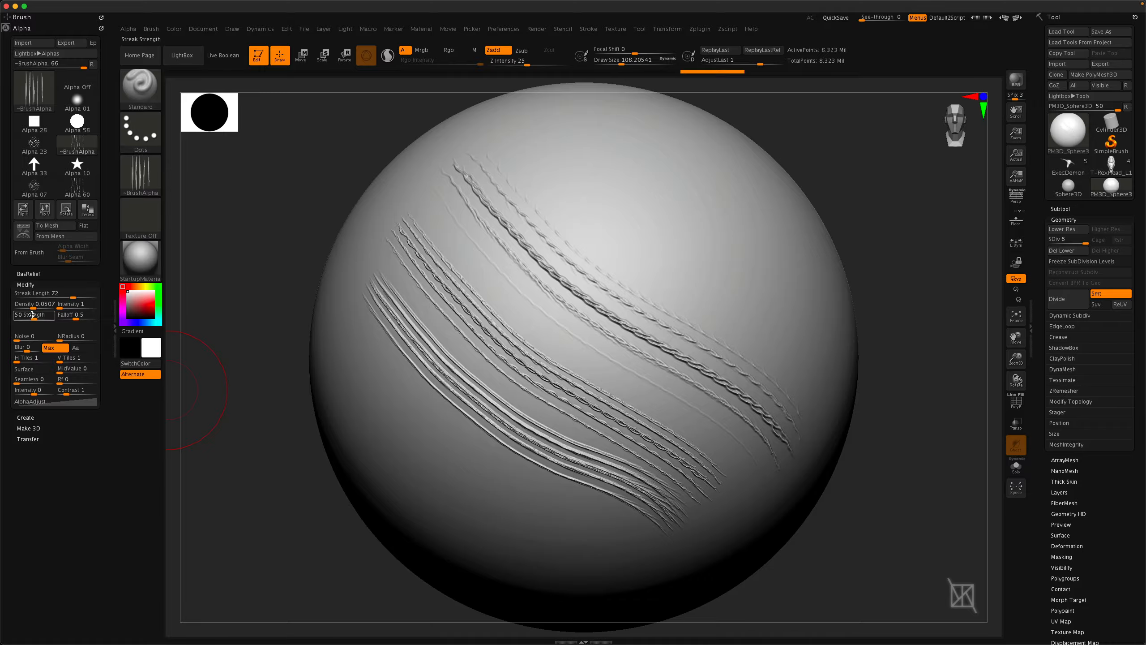
Set the streak Falloff to 2.85896 and paint a stroke across the upper right of the sphere.
drag(74, 317, 80, 319)
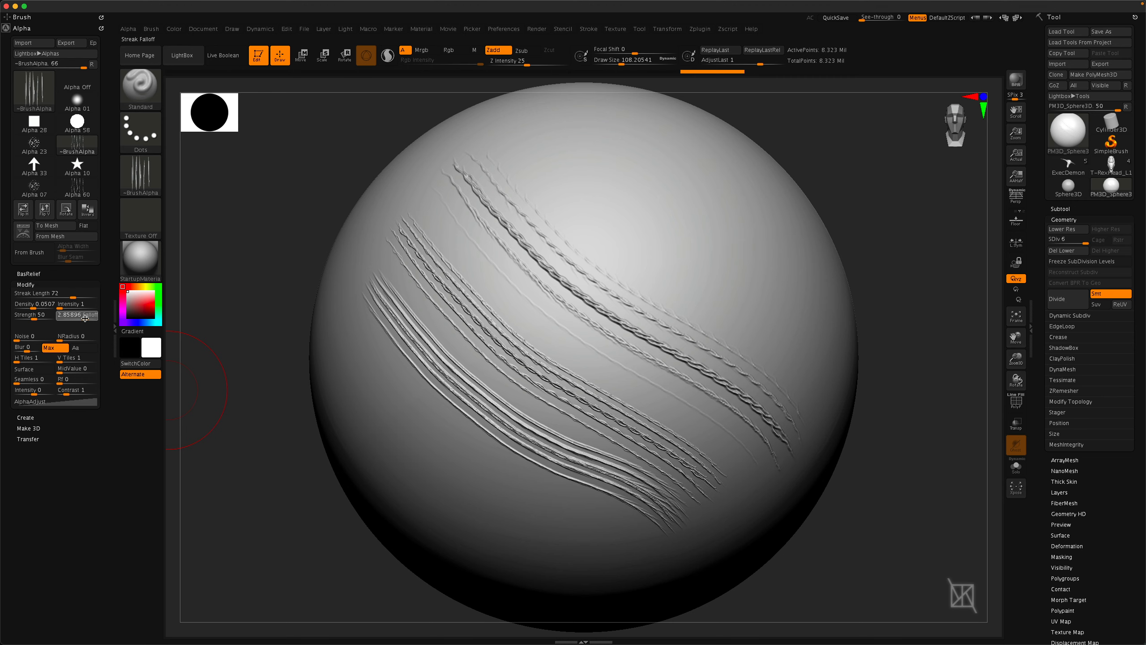
drag(539, 149, 747, 320)
Try out Alpha 07 and Alpha 10 from the alpha library.
mouse_move(729, 377)
right_down()
mouse_move(658, 401)
mouse_move(666, 395)
right_up()
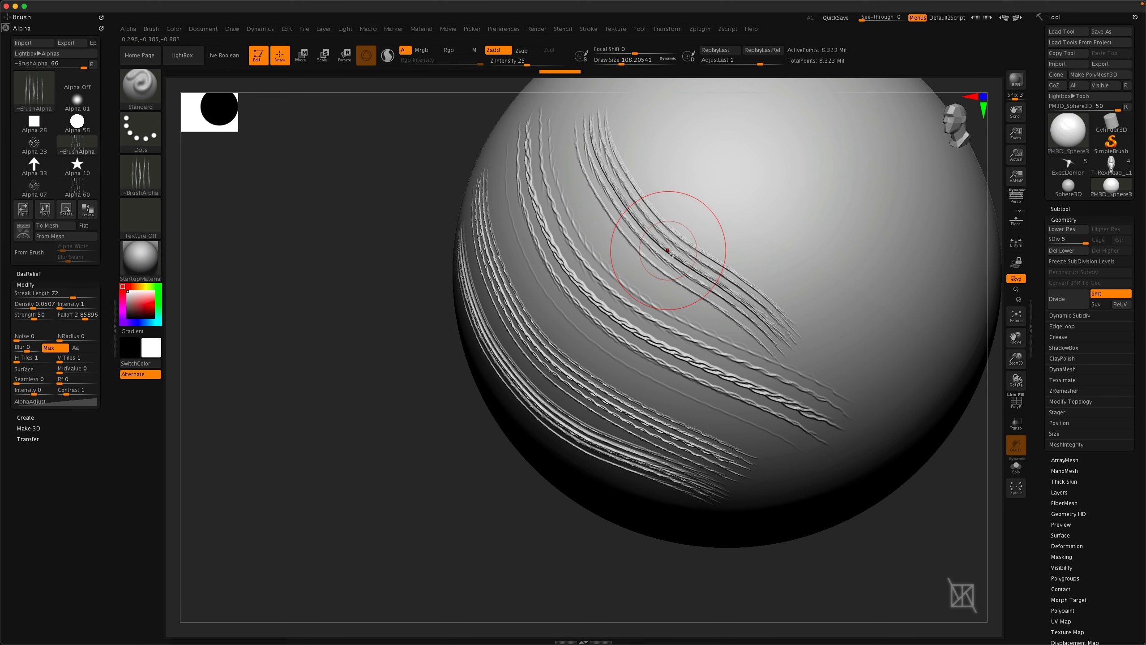
ctrl+right_drag(668, 250, 371, 300)
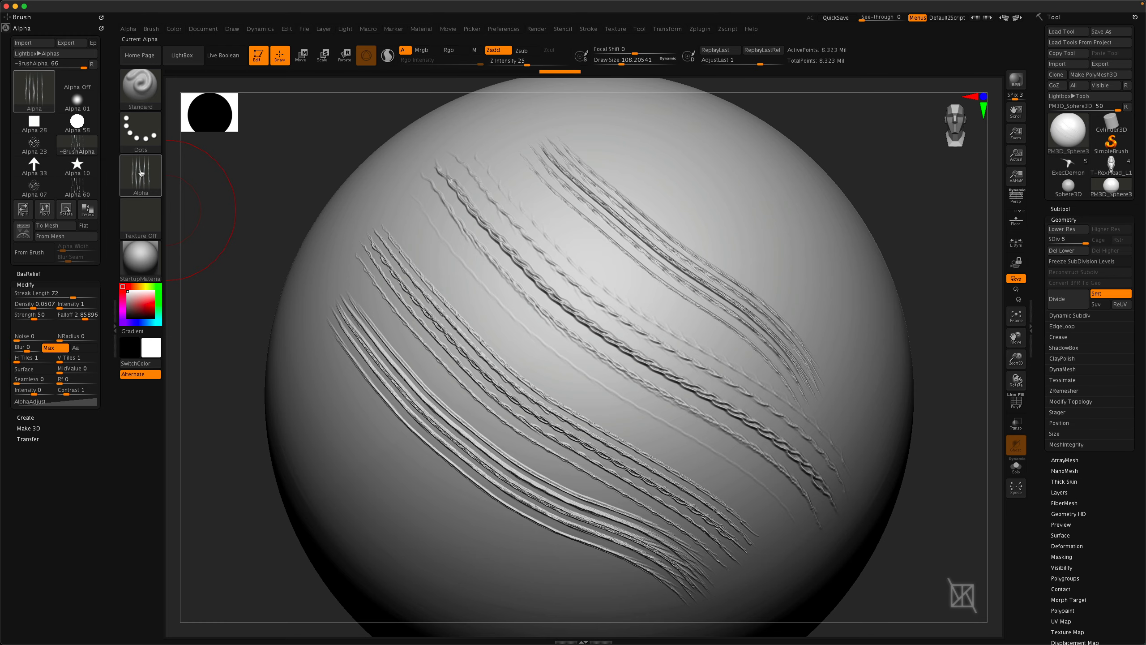
mouse_move(141, 175)
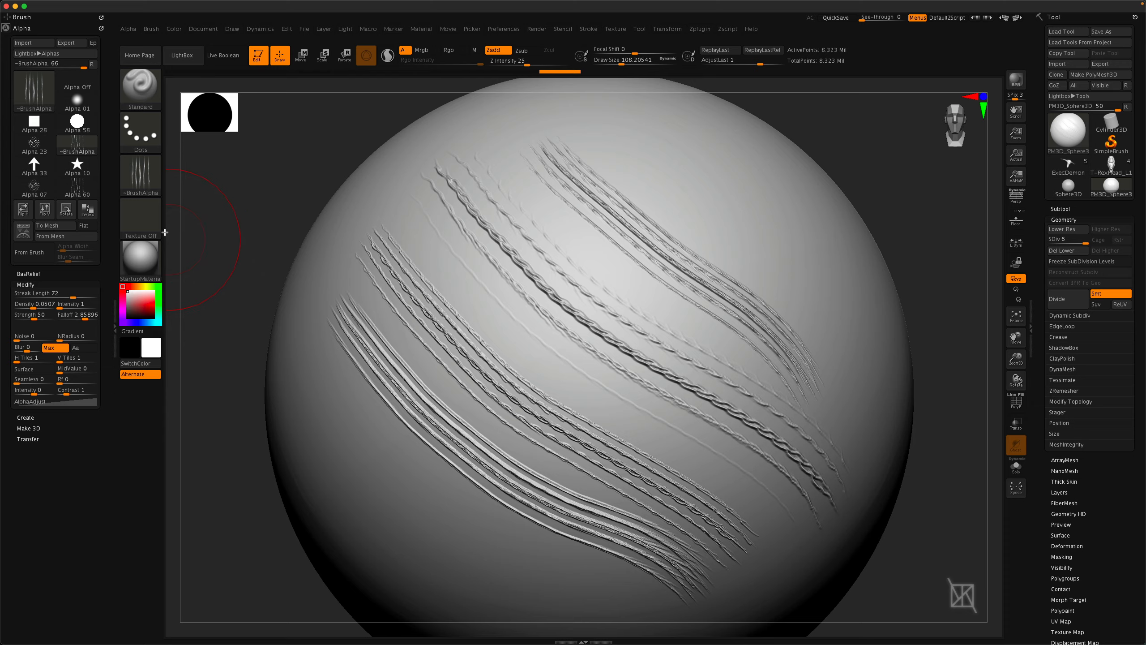
click(139, 177)
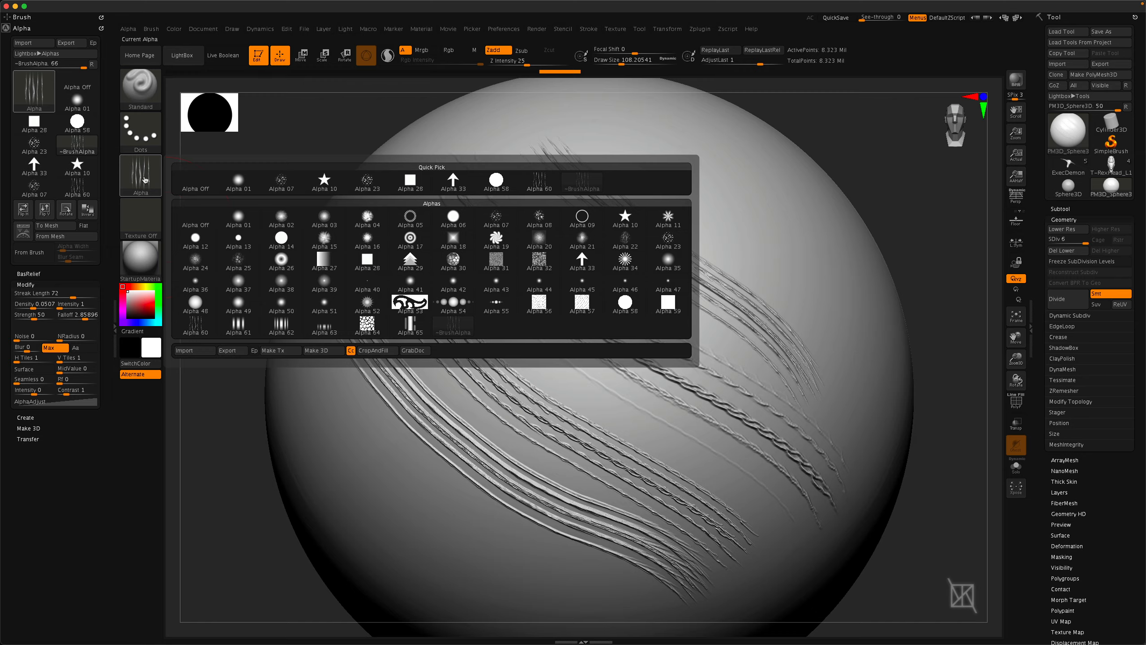
click(282, 182)
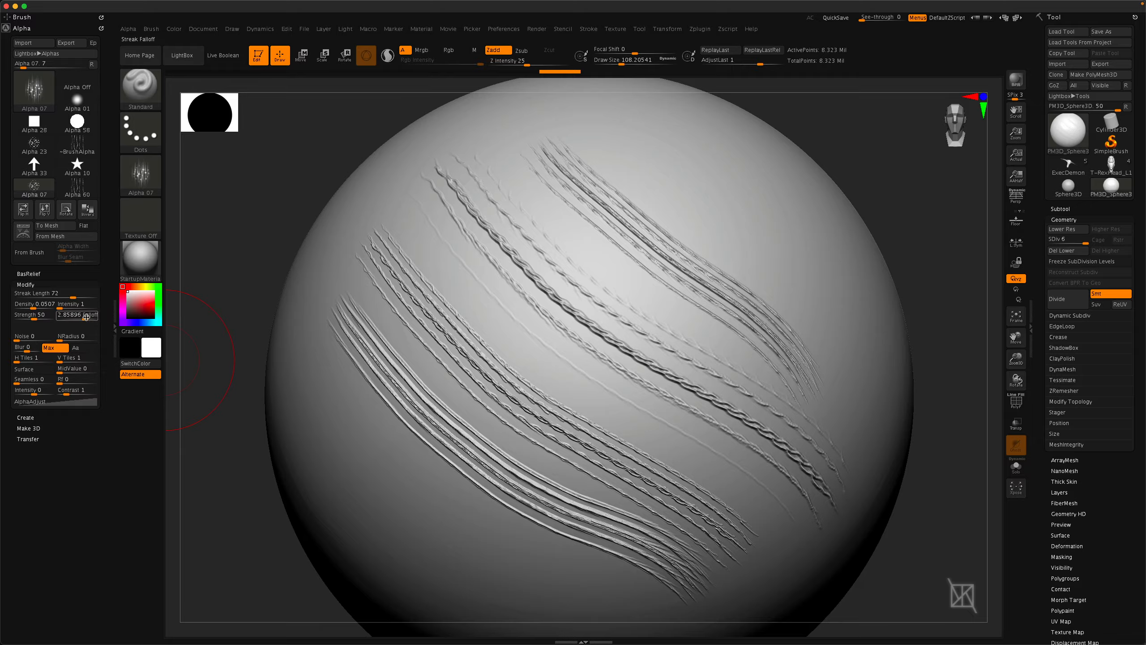
click(136, 180)
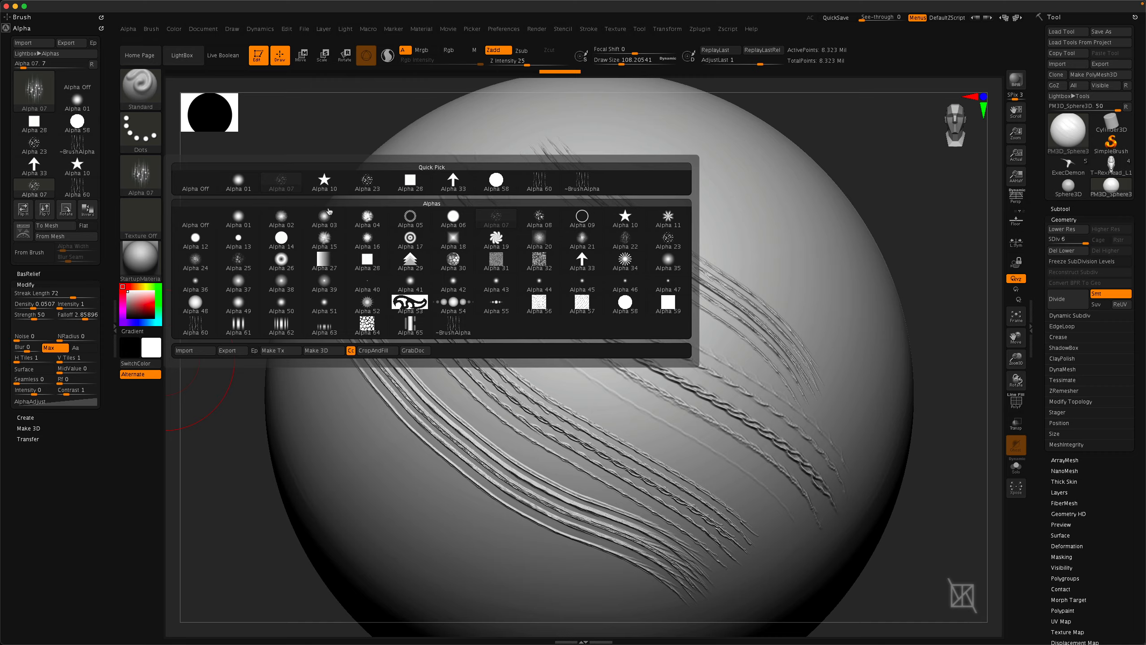
mouse_move(342, 263)
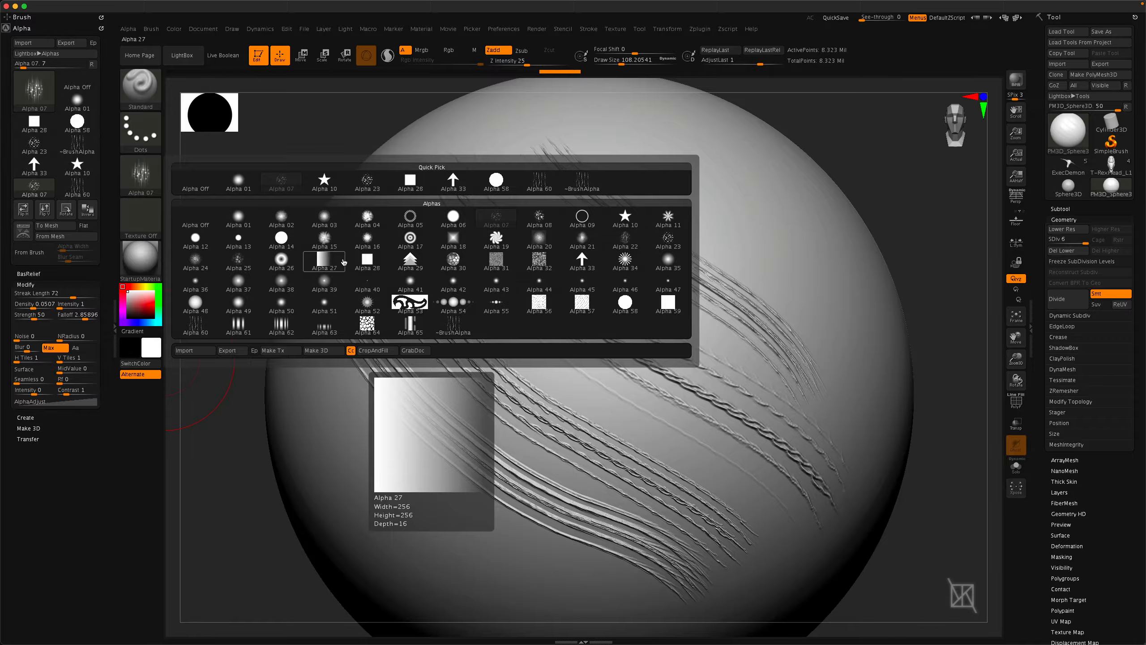
mouse_move(406, 308)
mouse_move(200, 321)
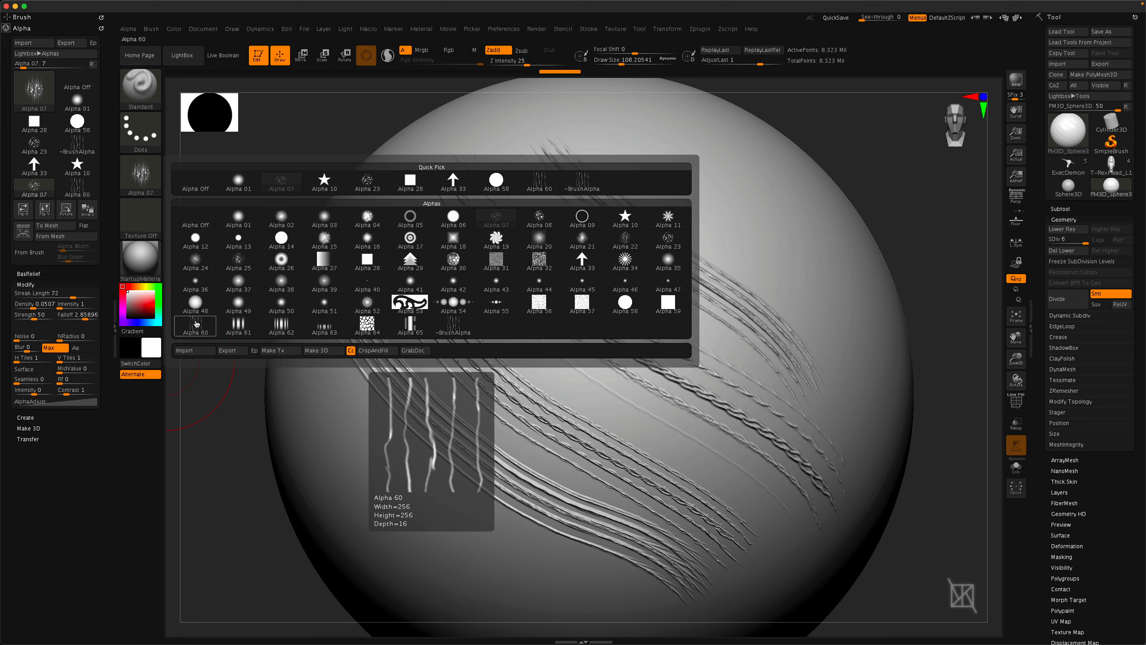
click(325, 183)
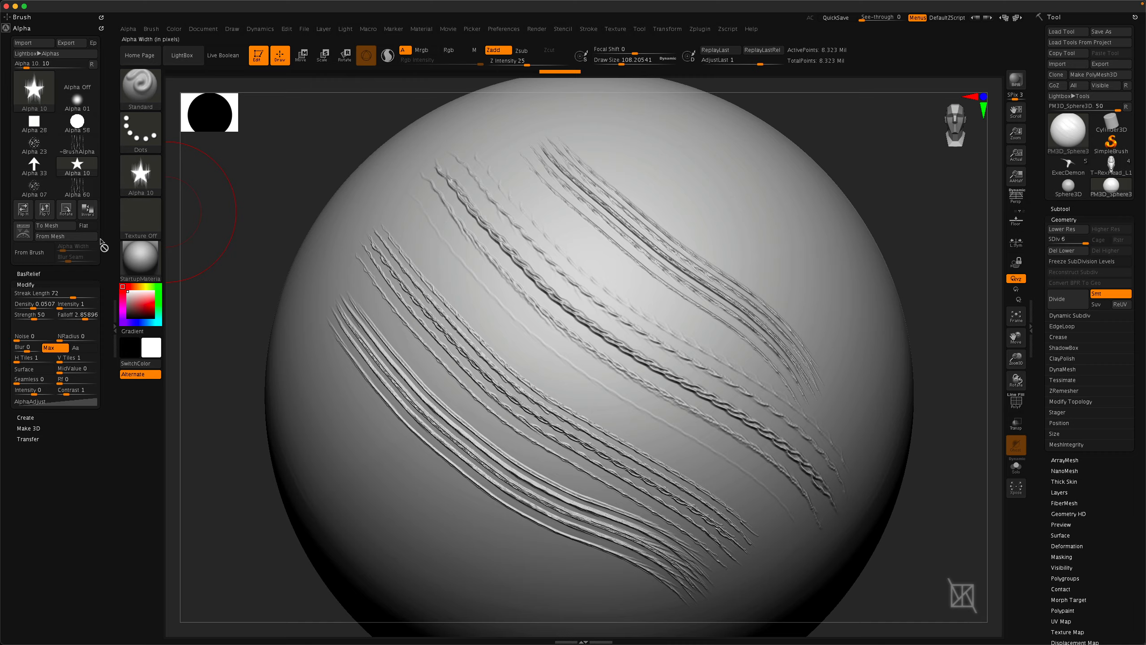
Select Alpha 07 and paint streaked strokes diagonally across the sphere.
click(140, 175)
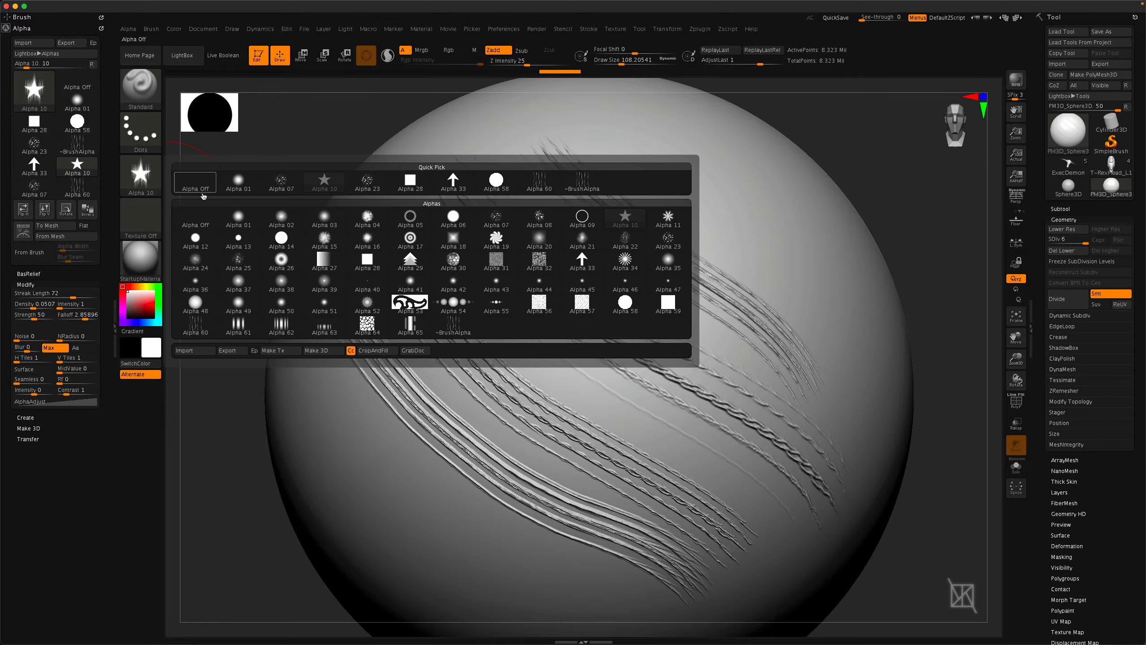
click(281, 182)
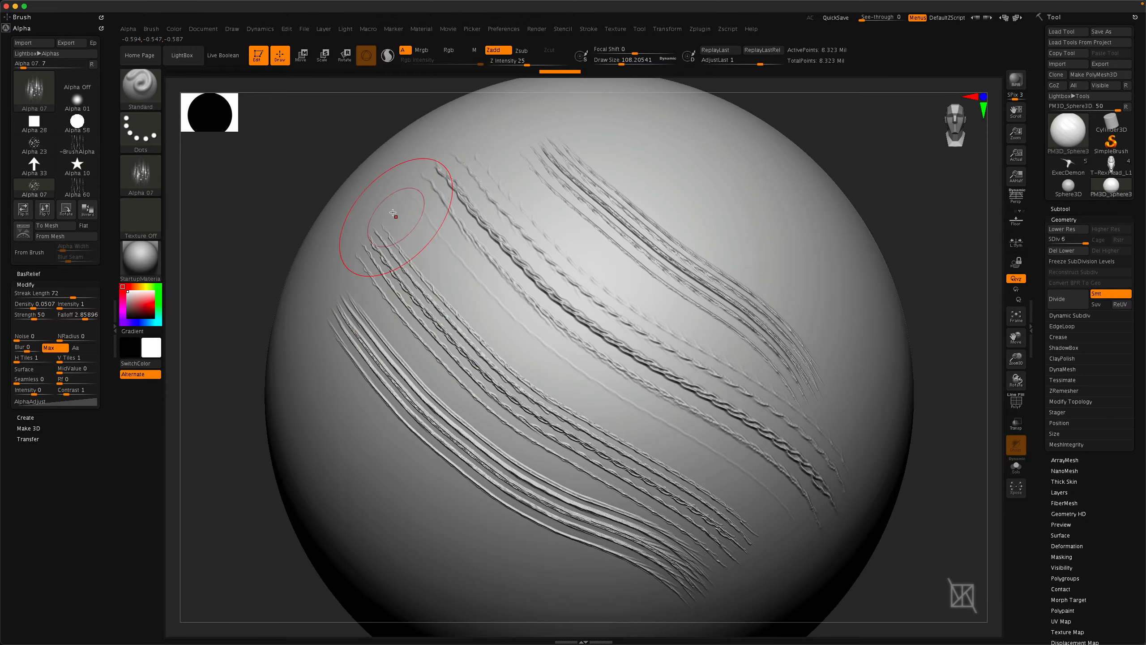
drag(420, 241, 731, 487)
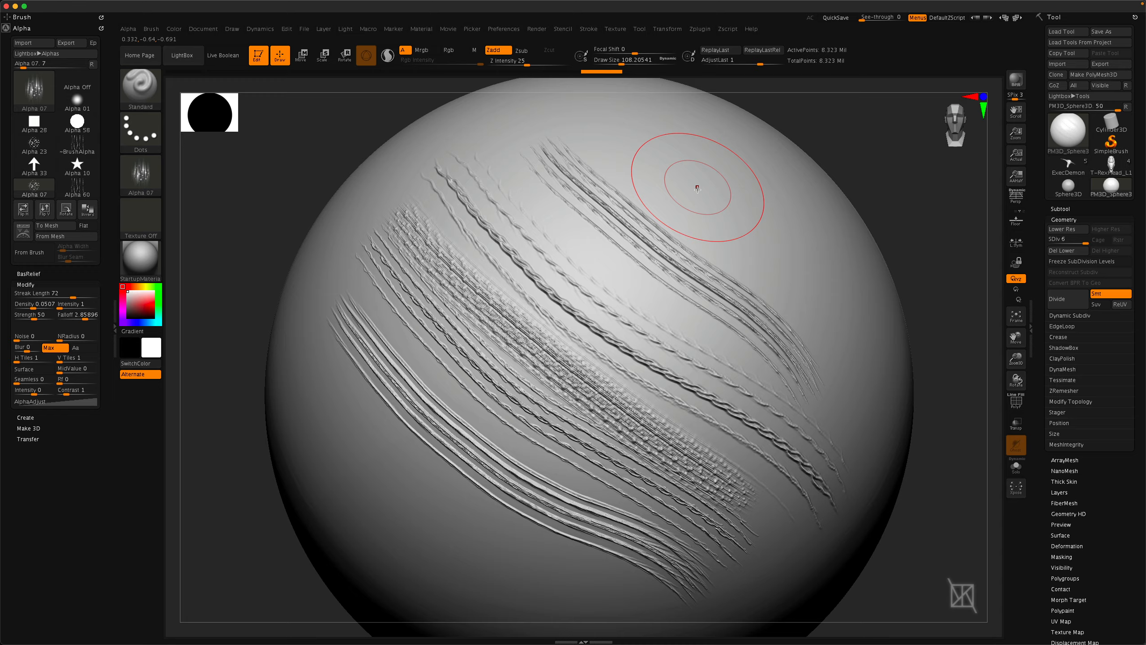
mouse_move(696, 185)
right_down()
mouse_move(670, 223)
mouse_move(541, 235)
mouse_move(409, 218)
right_up()
mouse_move(412, 217)
mouse_down()
mouse_move(492, 275)
mouse_move(692, 479)
mouse_up()
right_drag(604, 420, 591, 447)
ctrl+right_drag(591, 447, 593, 457)
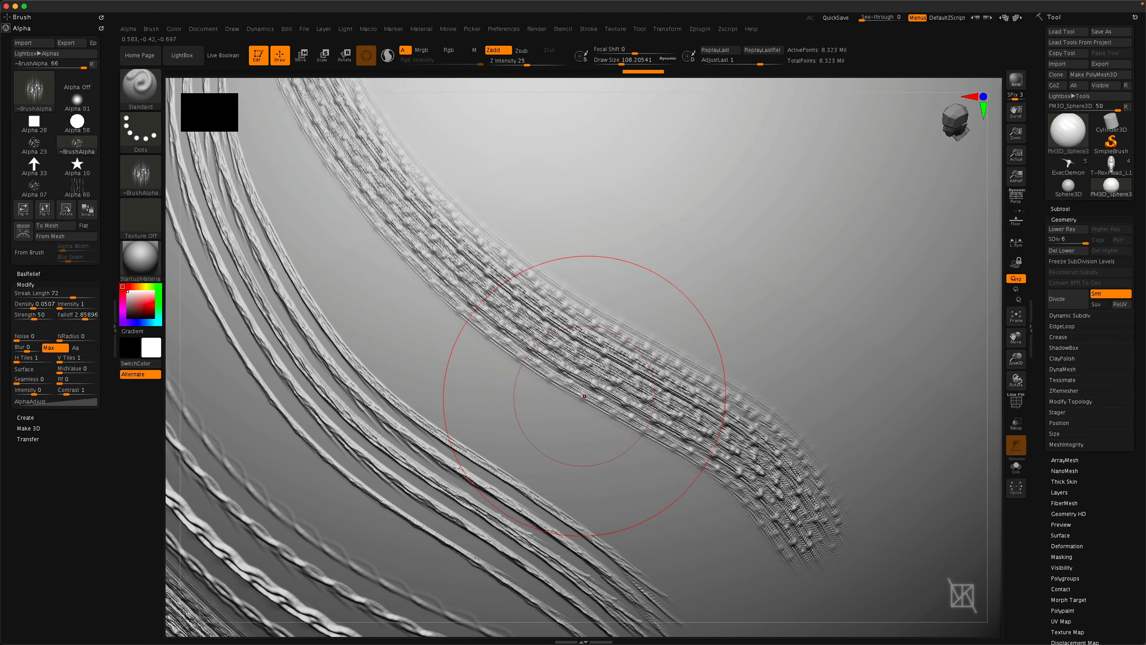
mouse_move(585, 397)
right_down()
mouse_move(566, 382)
mouse_move(560, 345)
right_up()
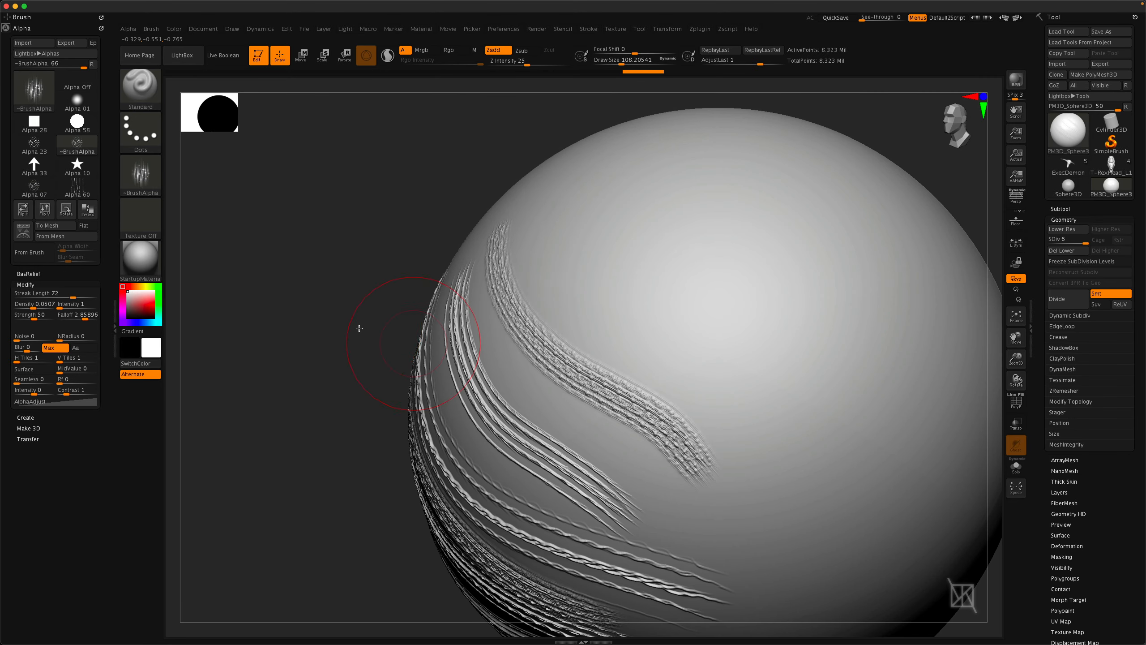
Select Alpha 32 and paint a textured curved stroke across the sphere.
click(140, 169)
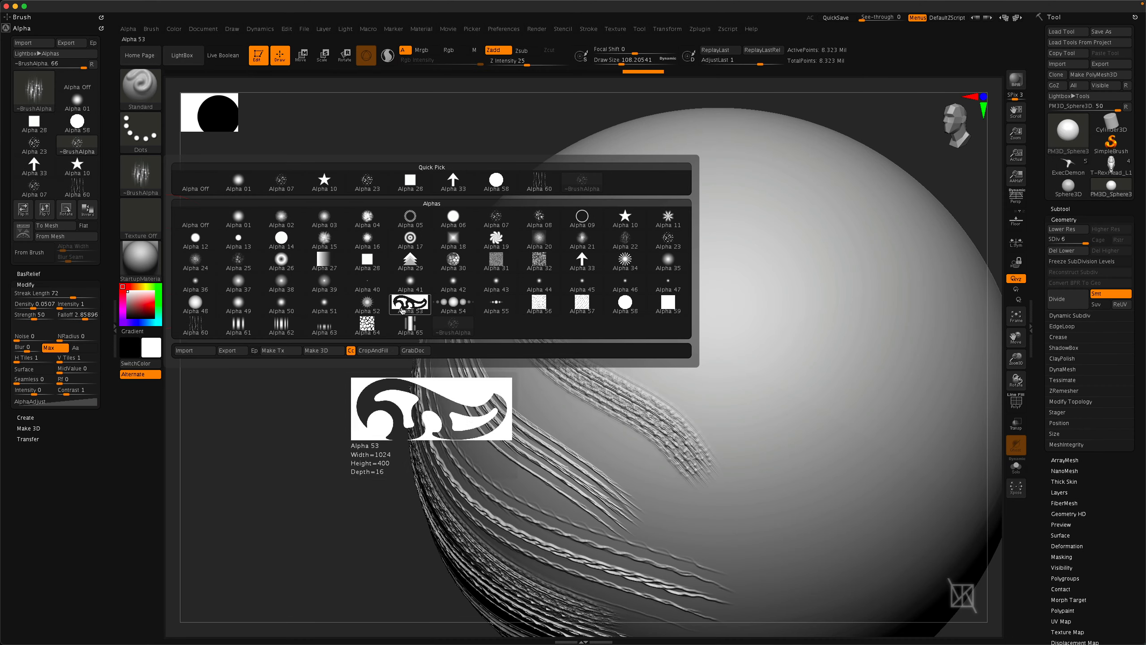
click(540, 262)
mouse_move(527, 210)
mouse_down()
mouse_move(596, 293)
mouse_move(732, 389)
mouse_move(777, 485)
mouse_up()
mouse_move(707, 434)
right_down()
mouse_move(664, 362)
mouse_move(653, 389)
mouse_move(616, 351)
right_up()
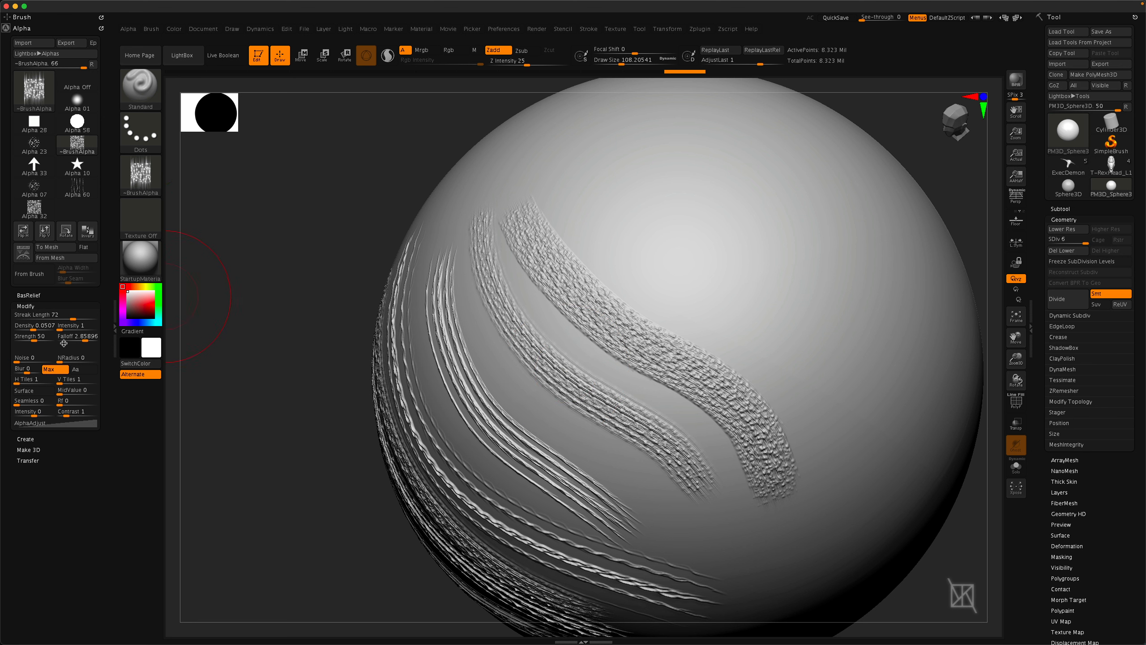
Set the Streak Length to 0 and paint a stroke across the upper right of the sphere.
click(66, 315)
drag(21, 313, 20, 318)
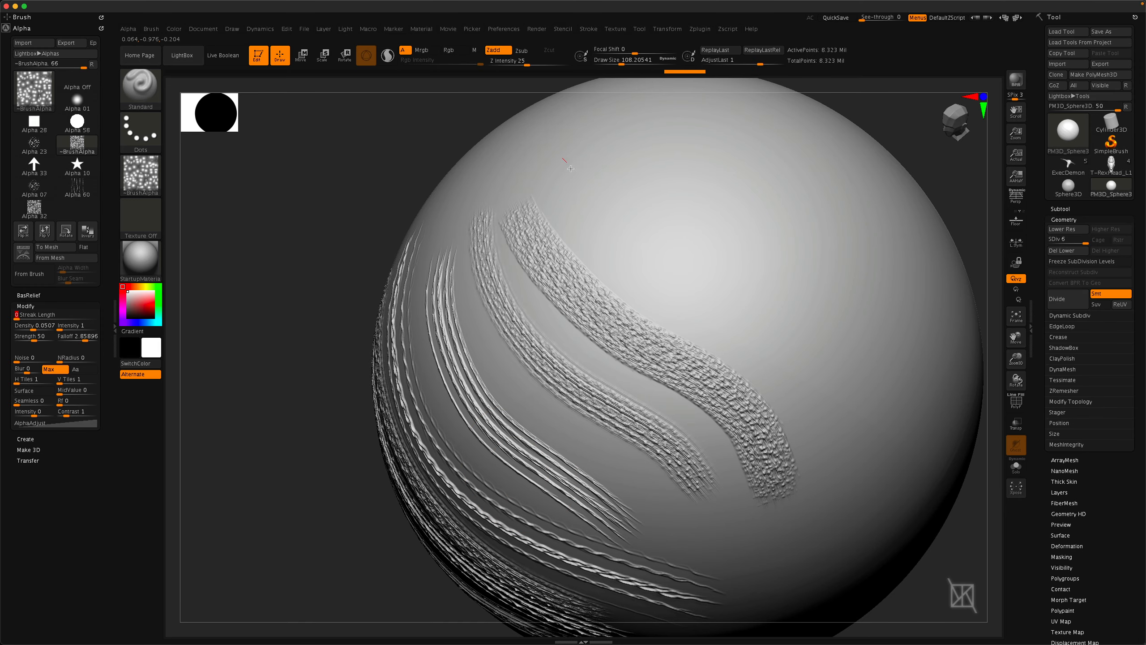
mouse_move(560, 158)
mouse_down()
mouse_move(755, 319)
mouse_move(858, 479)
mouse_up()
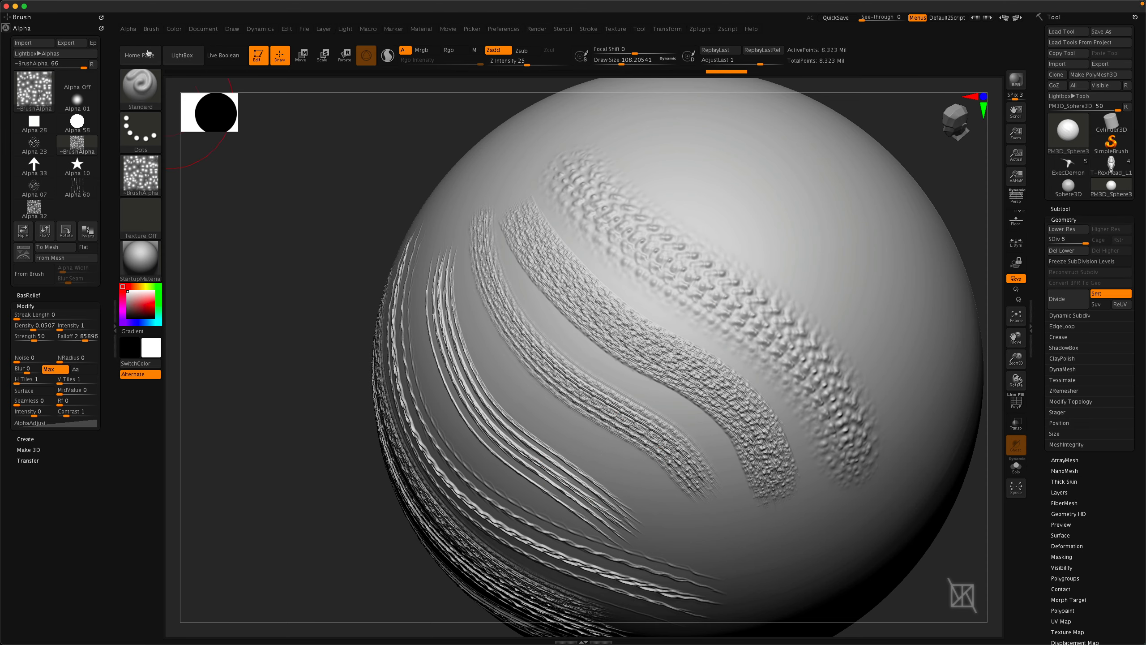
Reset all brushes and select Alpha 10.
click(151, 30)
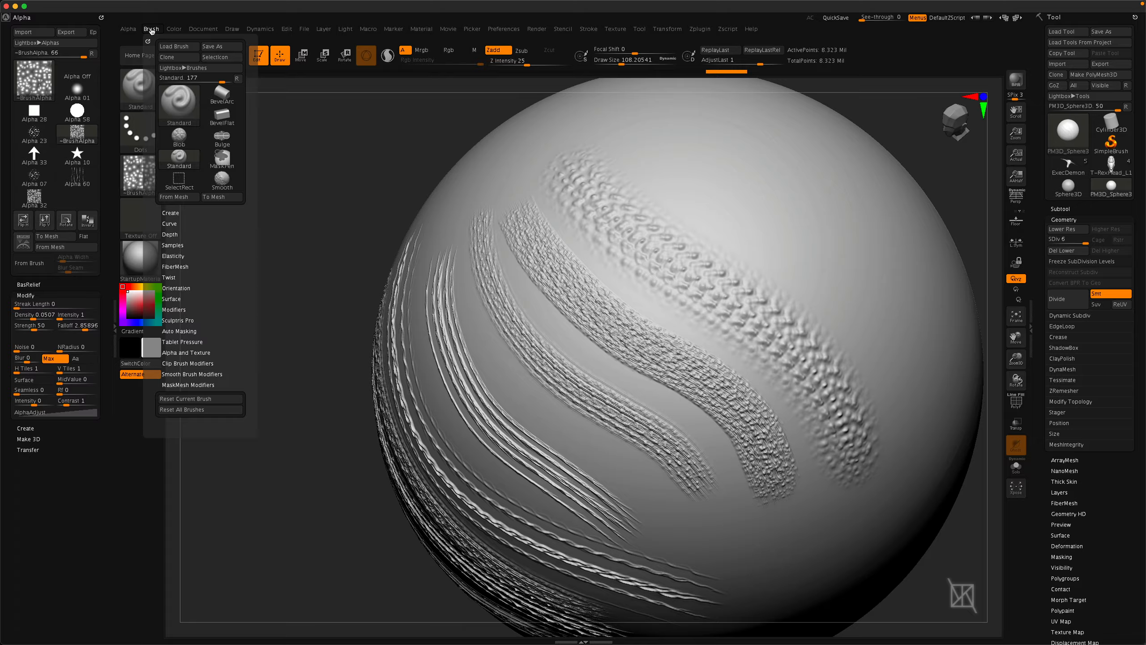
click(183, 410)
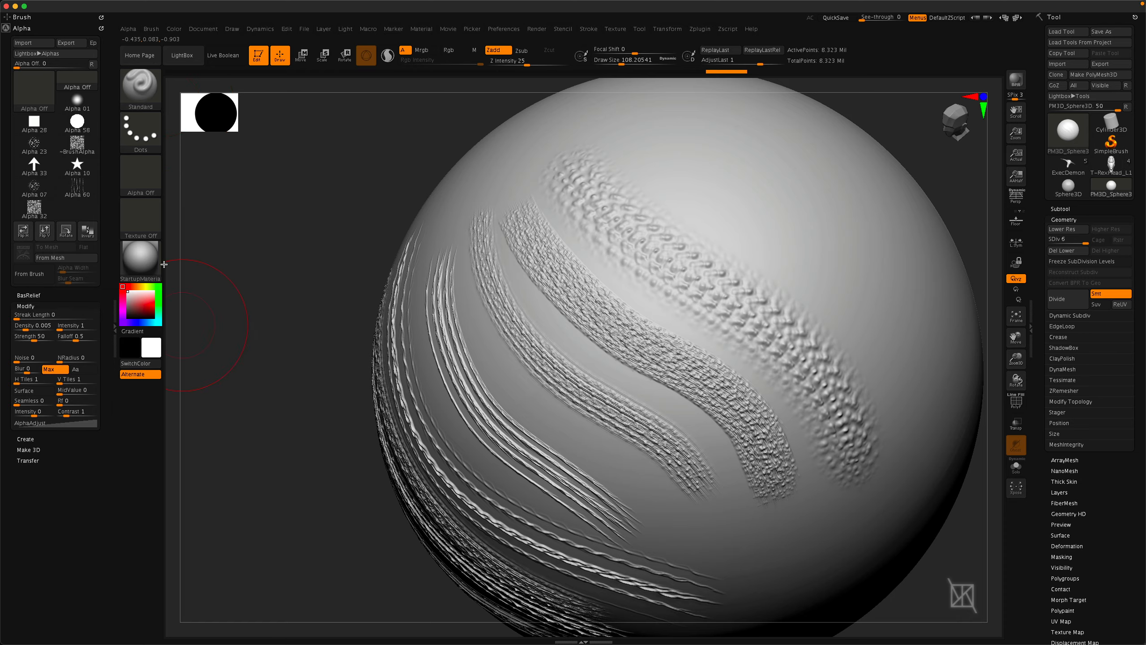
click(145, 178)
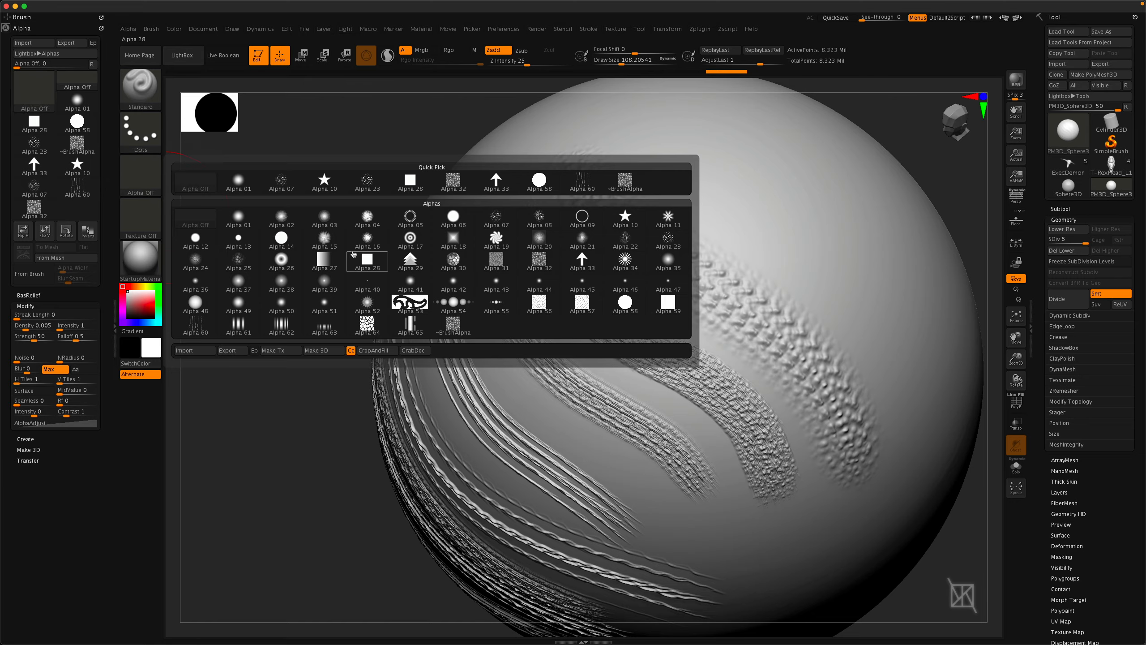
click(325, 181)
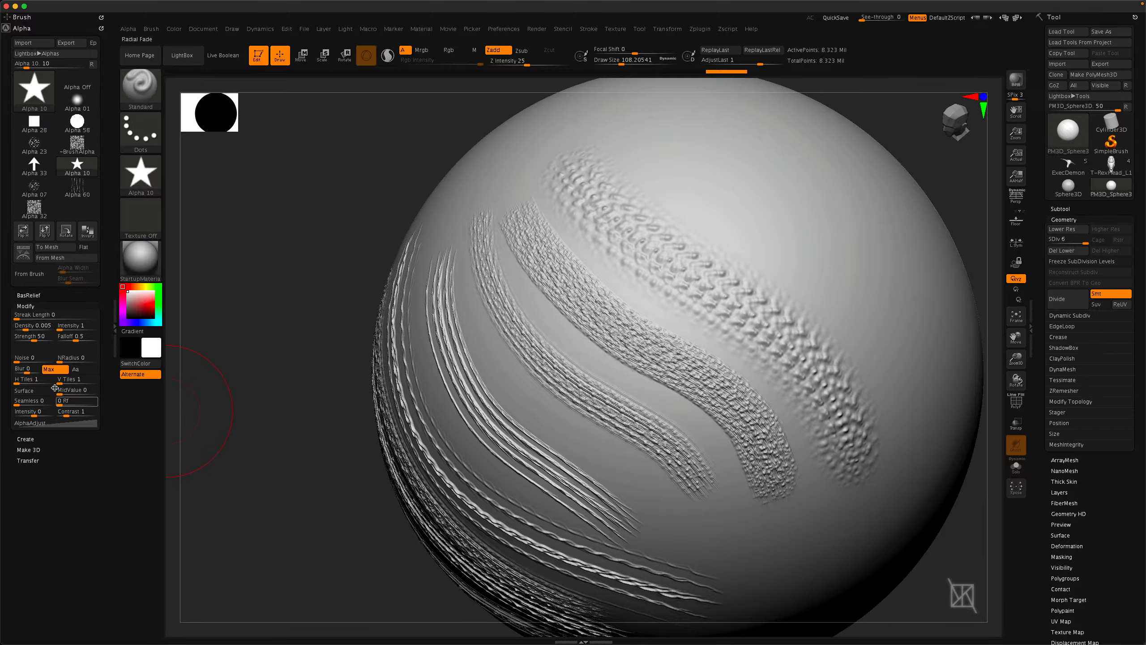
Set the alpha Noise to 35 and switch the stroke type to DragRect.
drag(16, 359, 43, 360)
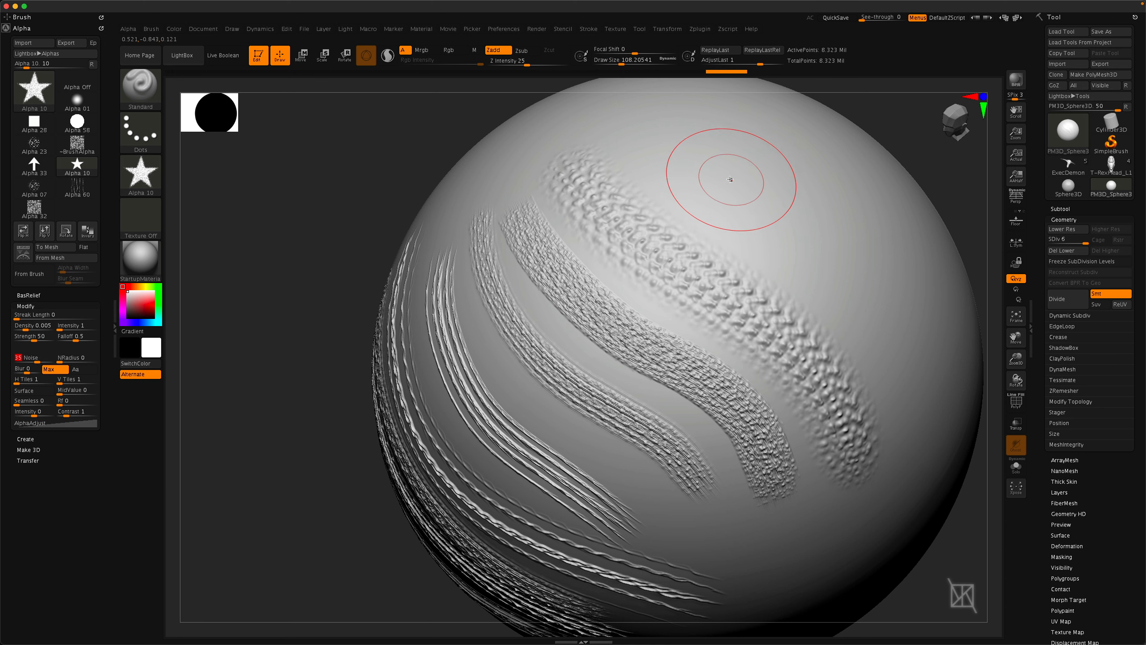
click(146, 133)
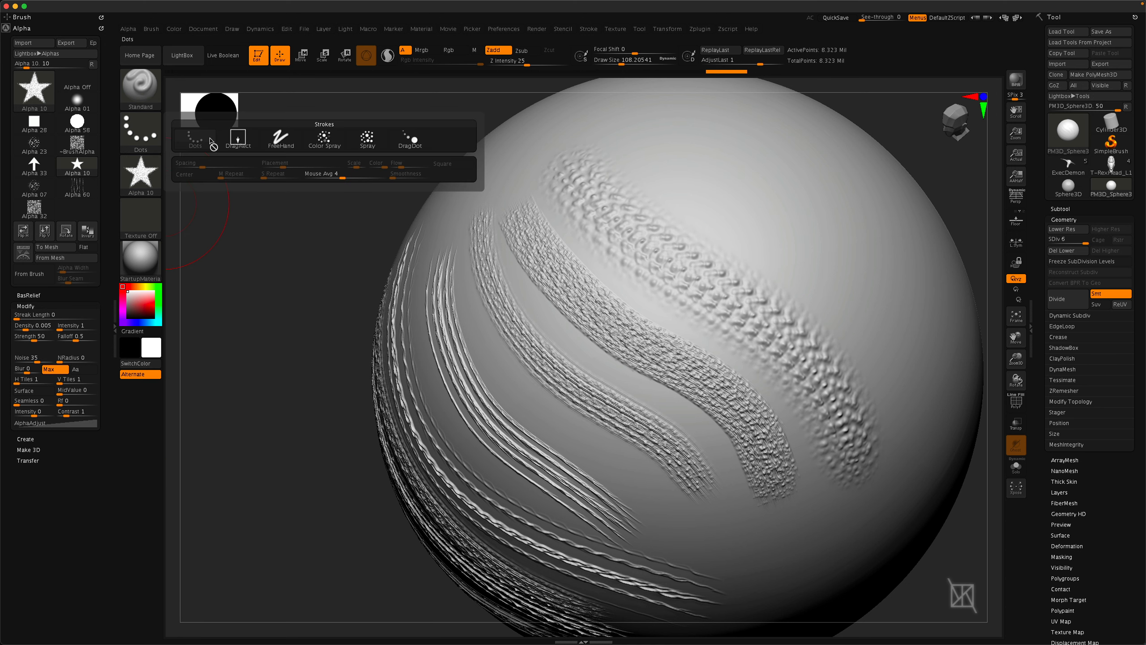
click(238, 141)
Drag out a noisy star stamp onto the sphere.
alt+right_drag(610, 322, 465, 340)
right_drag(654, 289, 518, 274)
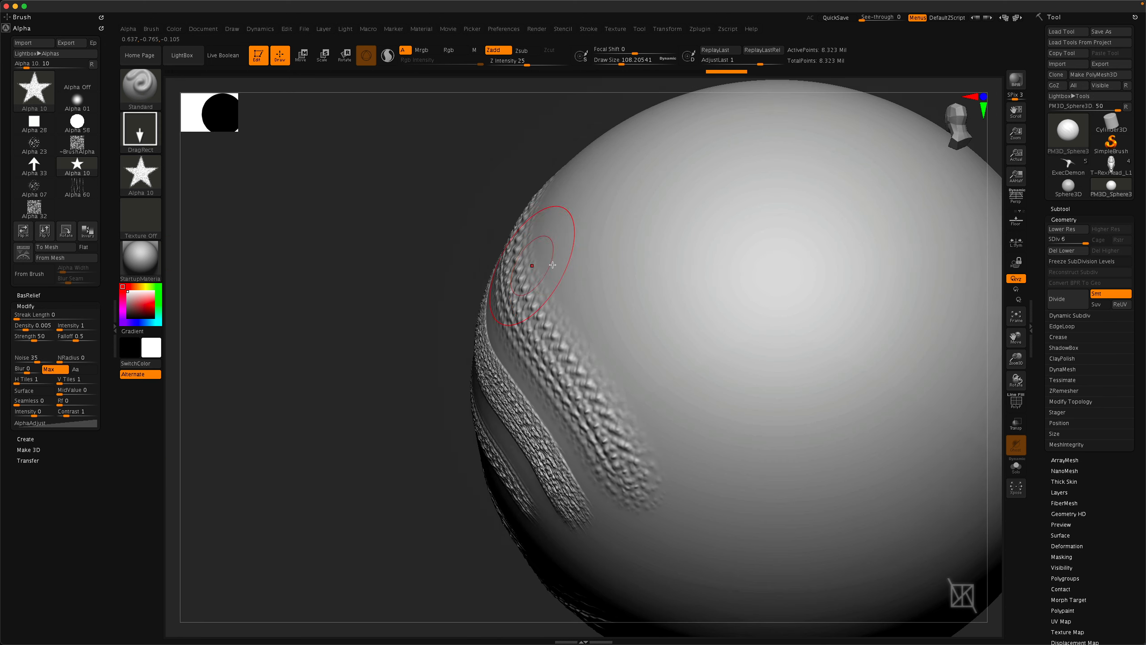
mouse_move(618, 296)
alt+right_down()
mouse_move(373, 304)
mouse_move(501, 299)
alt+right_up()
mouse_move(595, 293)
mouse_down()
mouse_move(645, 361)
mouse_move(663, 420)
mouse_up()
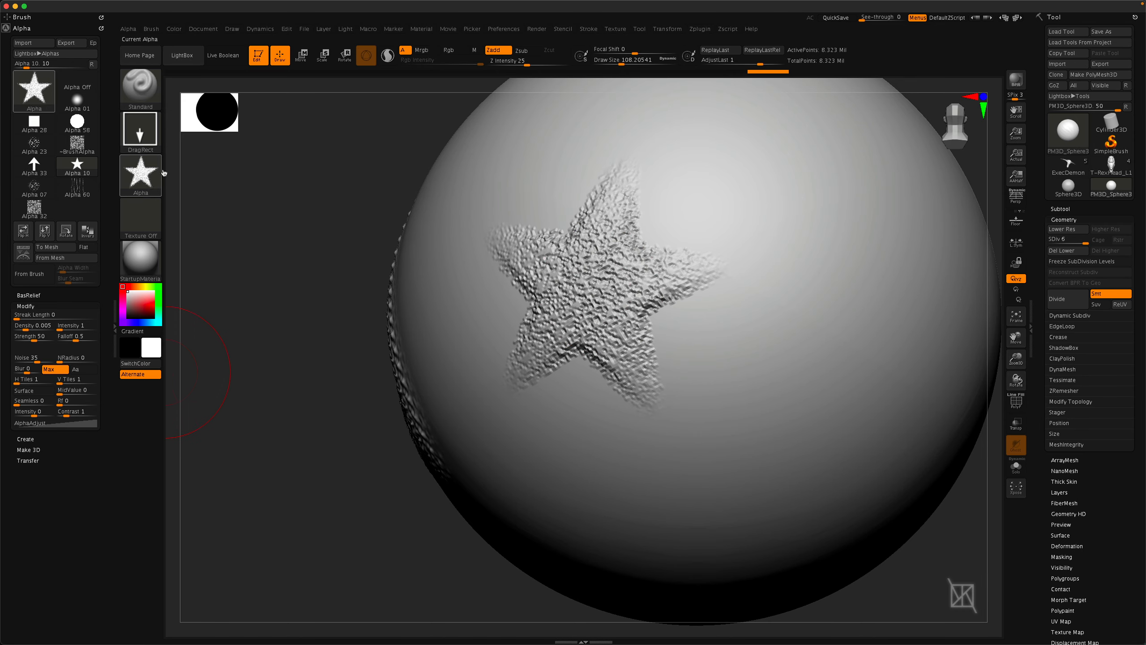
Stamp a plain star on the lower sphere, then undo it.
right_drag(584, 179, 545, 333)
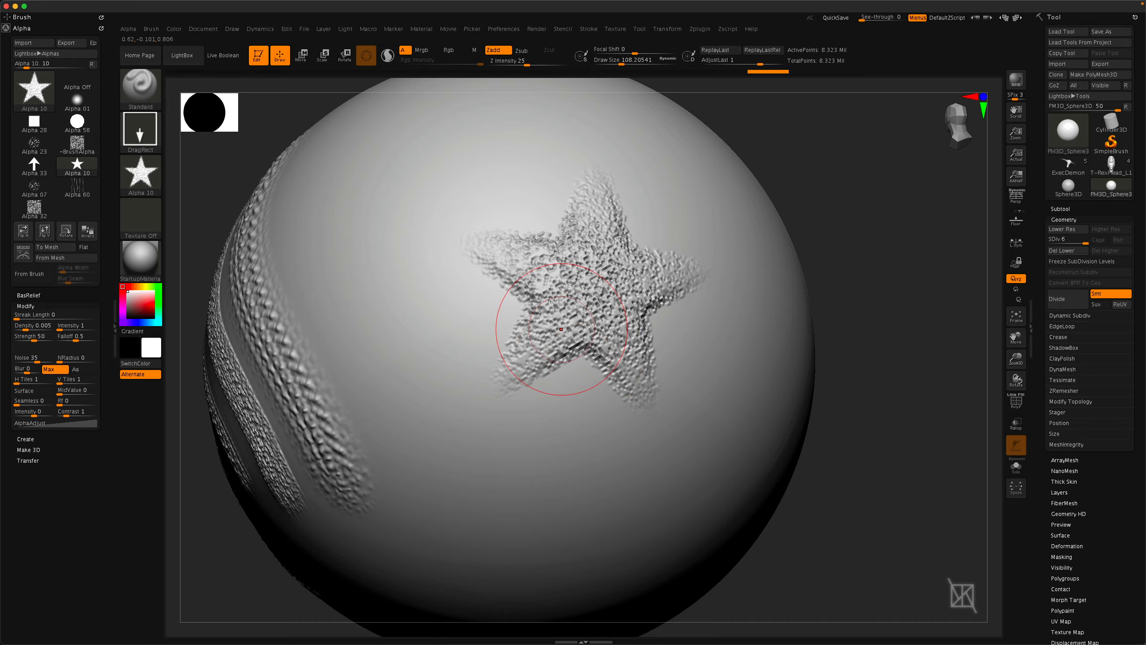
right_drag(465, 363, 438, 432)
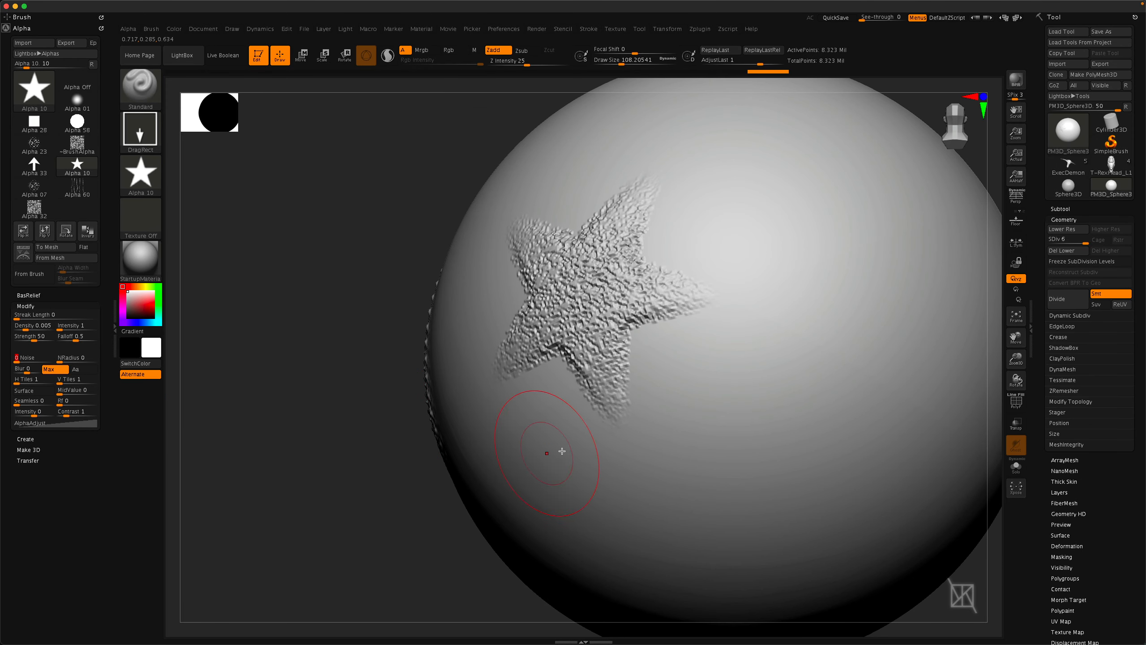
drag(558, 450, 581, 512)
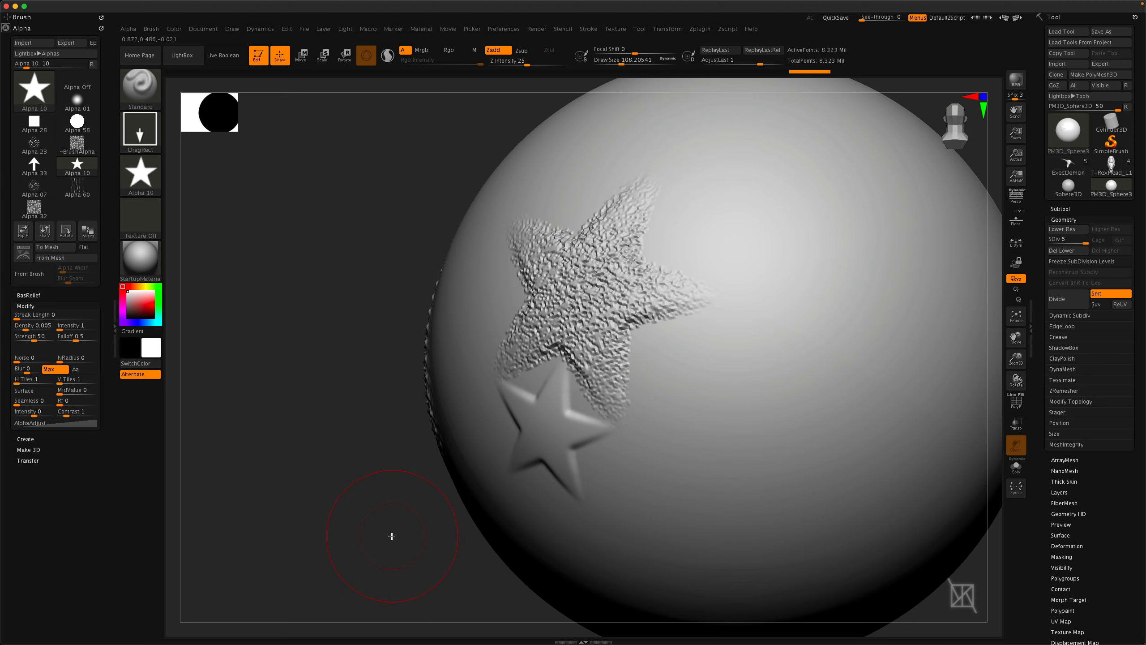
key(ctrl+z)
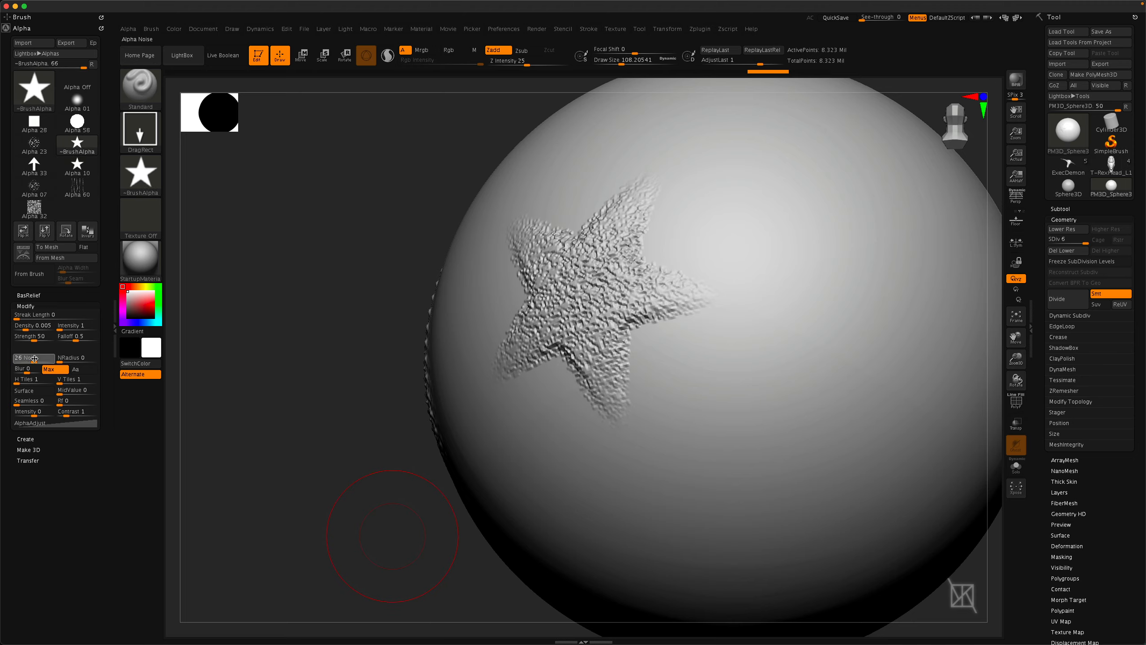
Set Noise to 36 and drag a large star stamp onto the upper right of the sphere.
drag(35, 359, 78, 359)
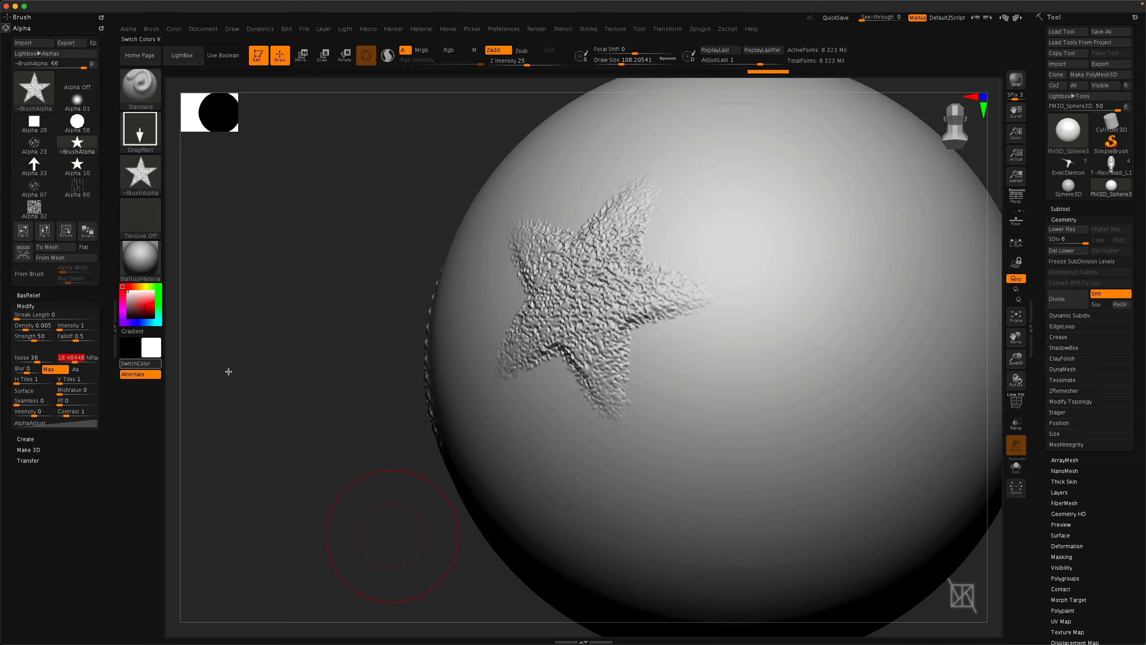
drag(729, 198, 771, 384)
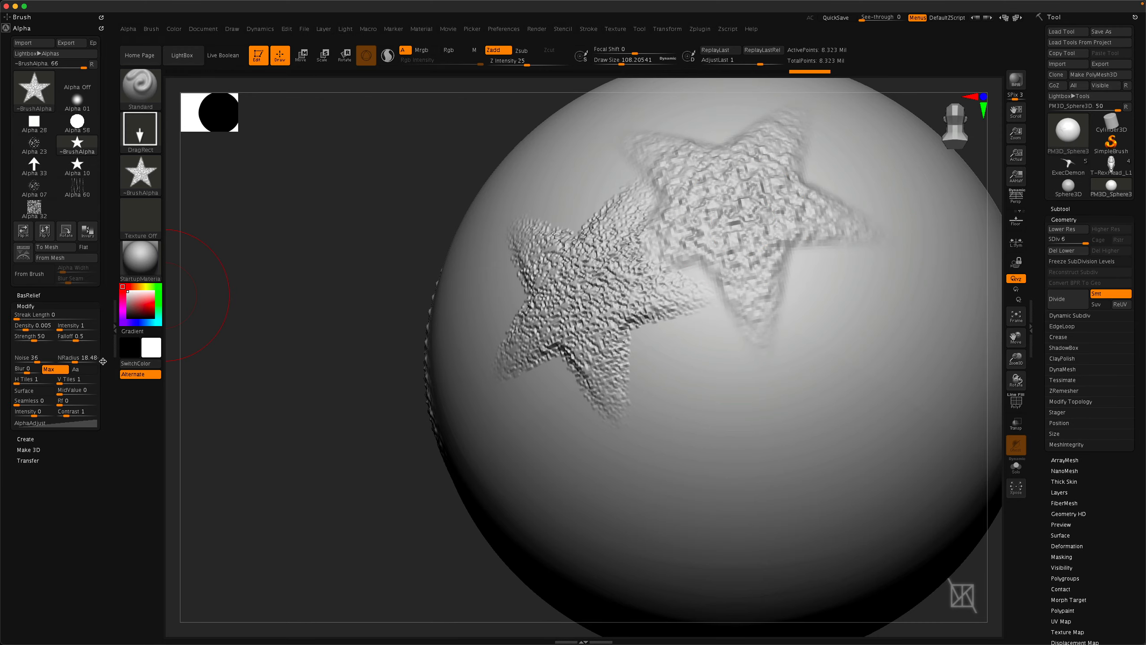
Set NRadius to 79.73 and drag a star stamp across the lower sphere.
drag(75, 359, 91, 359)
mouse_move(711, 384)
mouse_down()
mouse_move(720, 472)
mouse_move(701, 533)
mouse_move(547, 520)
mouse_move(501, 496)
mouse_up()
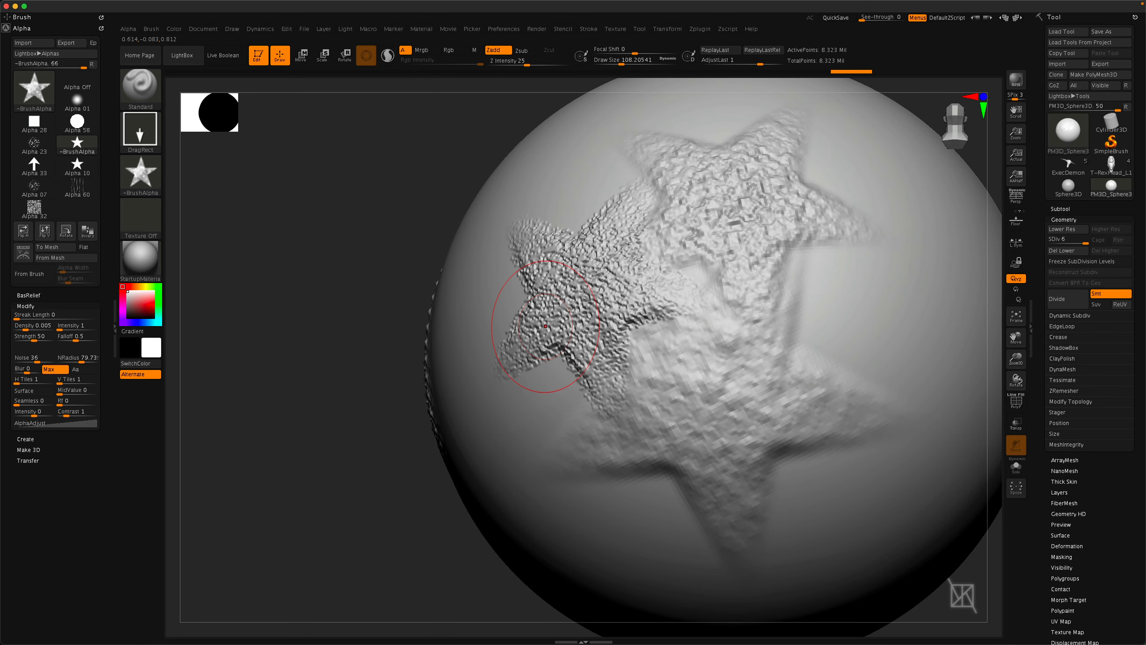
Reset the alpha NRadius to 0.
click(66, 357)
text(0)
key(Return)
drag(863, 303, 875, 412)
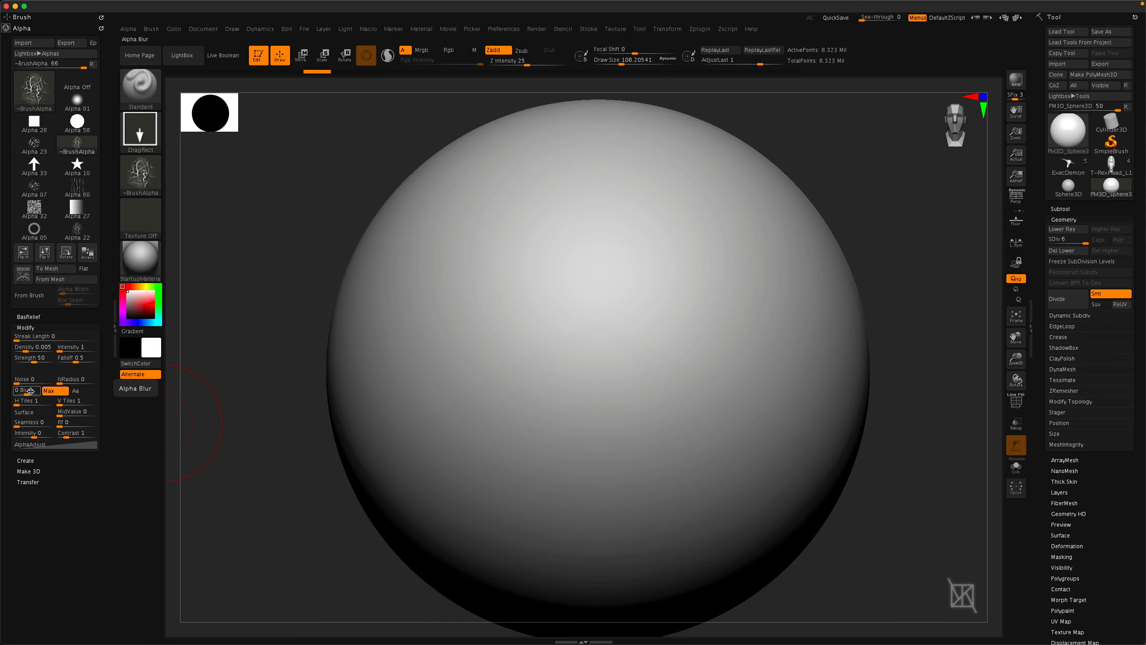
Adjust the alpha Blur and drag crack alpha stamps onto the sphere's left side and upper right.
drag(27, 392, 29, 393)
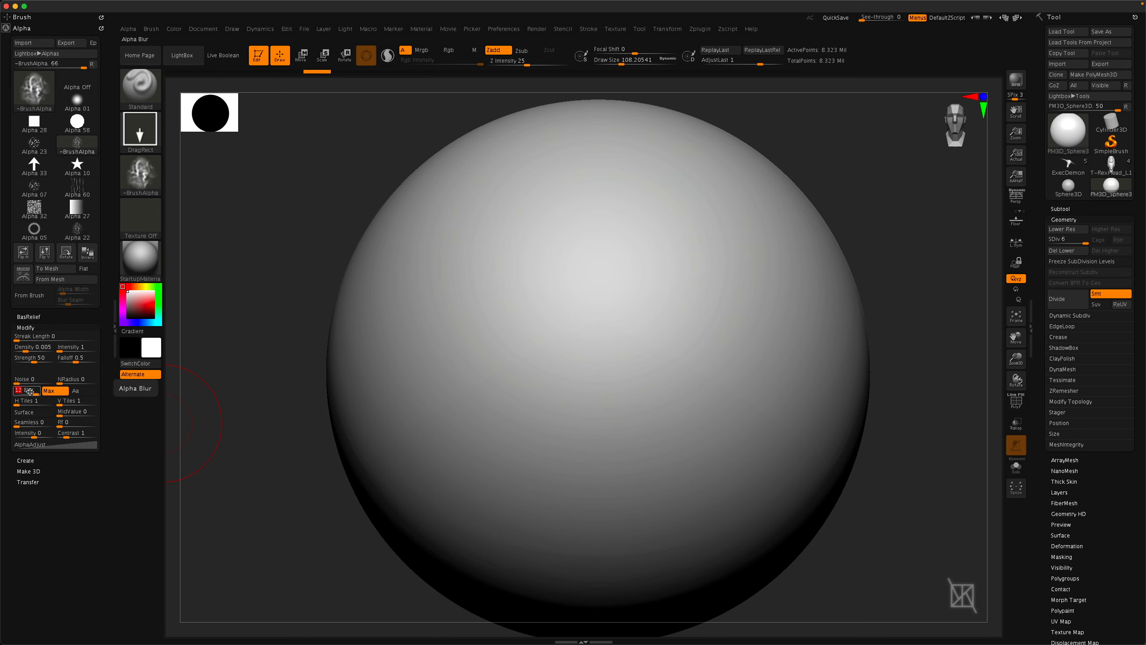
mouse_move(36, 394)
mouse_down()
mouse_move(17, 392)
mouse_move(28, 393)
mouse_up()
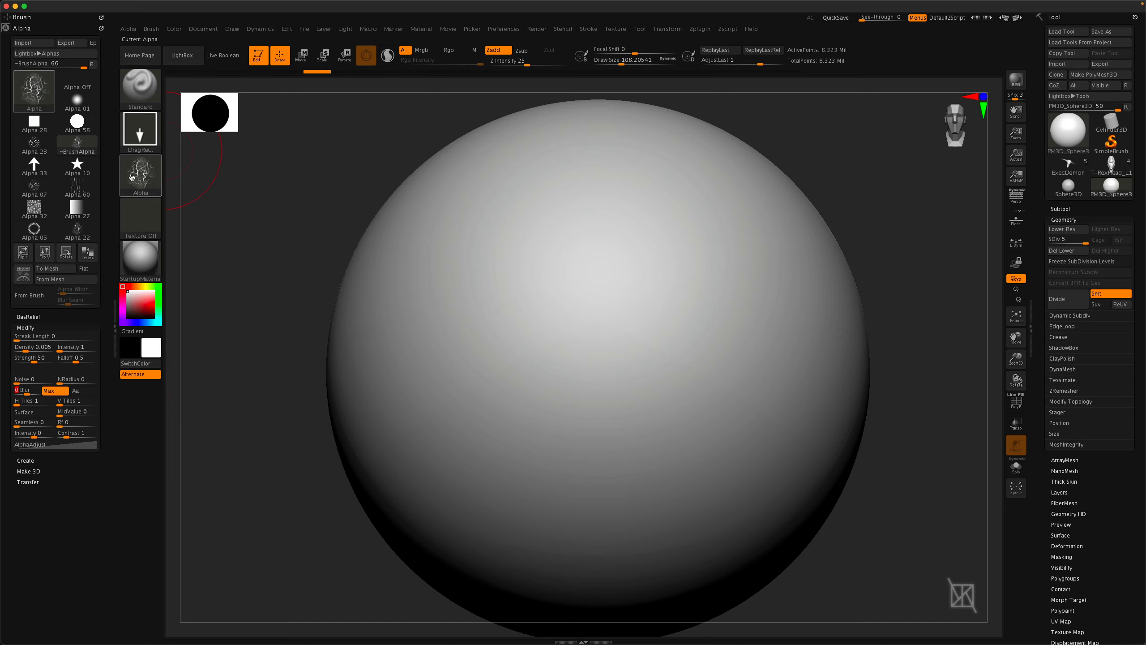
mouse_move(139, 176)
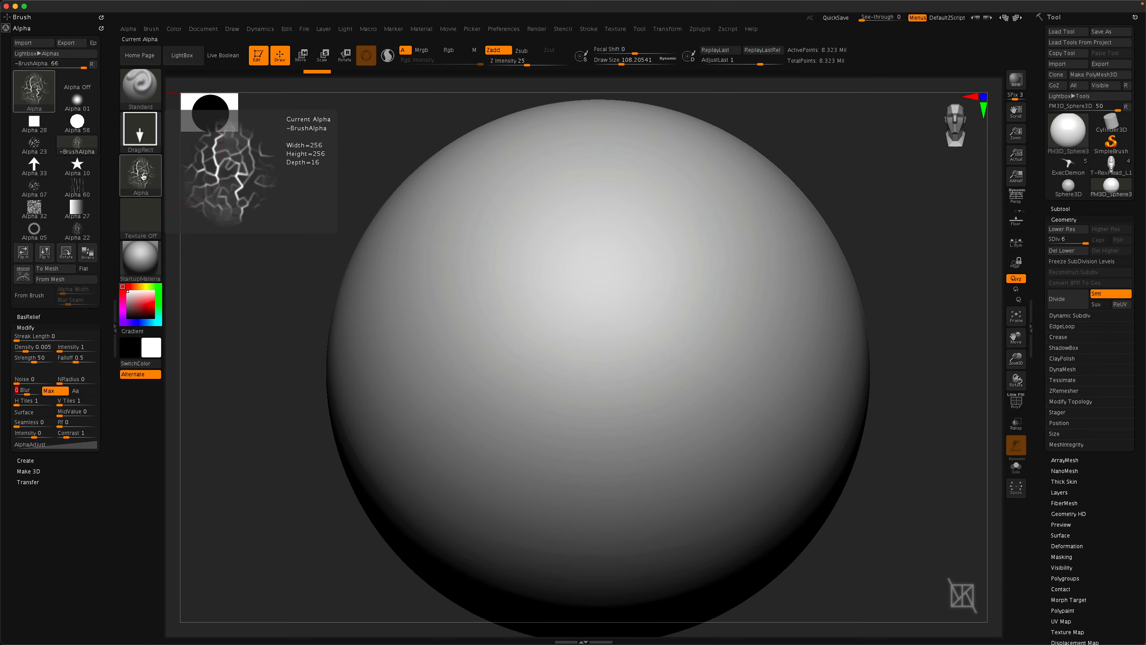
drag(517, 332, 497, 417)
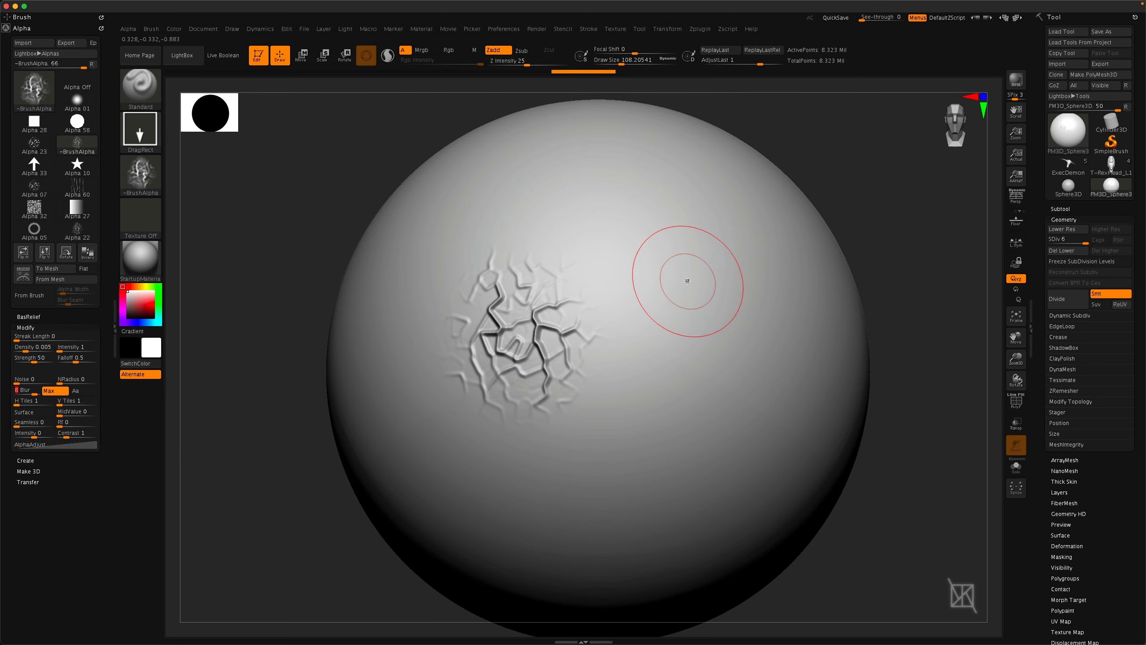
drag(685, 276, 700, 425)
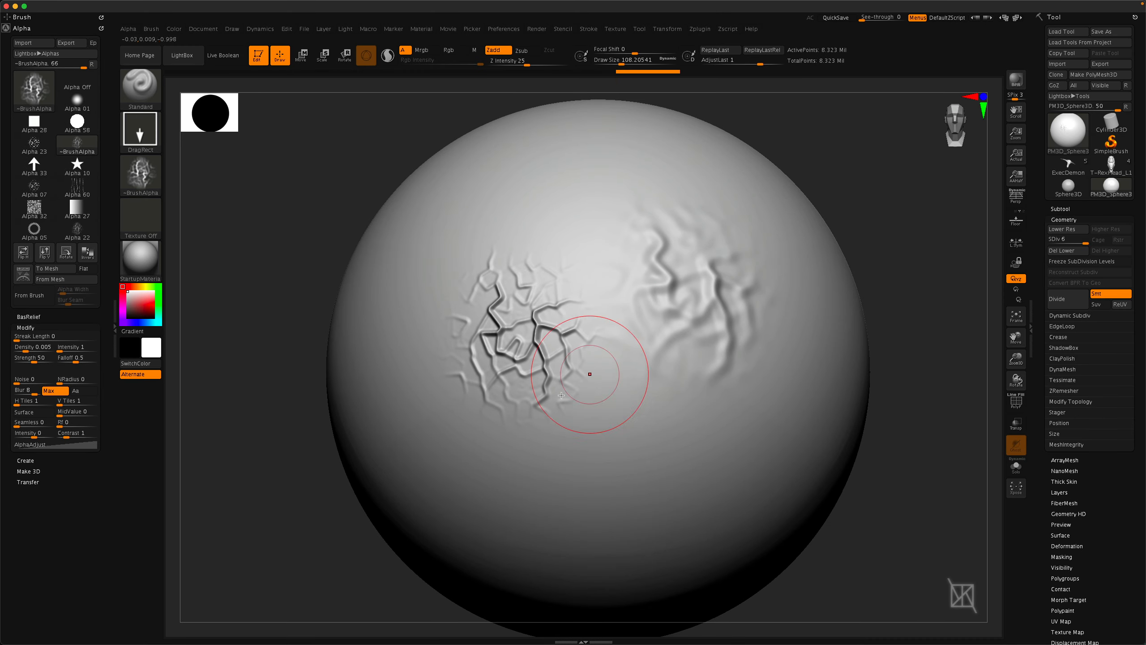
Set Blur to -11 and drag a crack stamp onto the lower part of the sphere.
drag(38, 394, 26, 393)
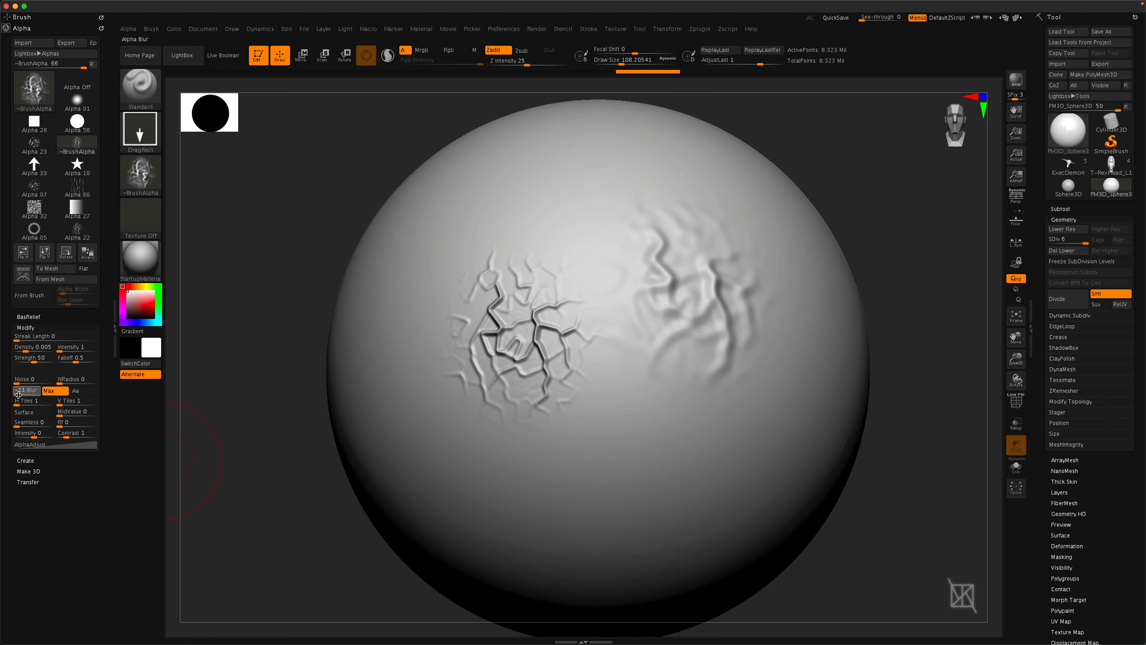
drag(614, 435, 624, 557)
mouse_move(611, 559)
right_down()
mouse_move(582, 488)
mouse_move(591, 467)
right_up()
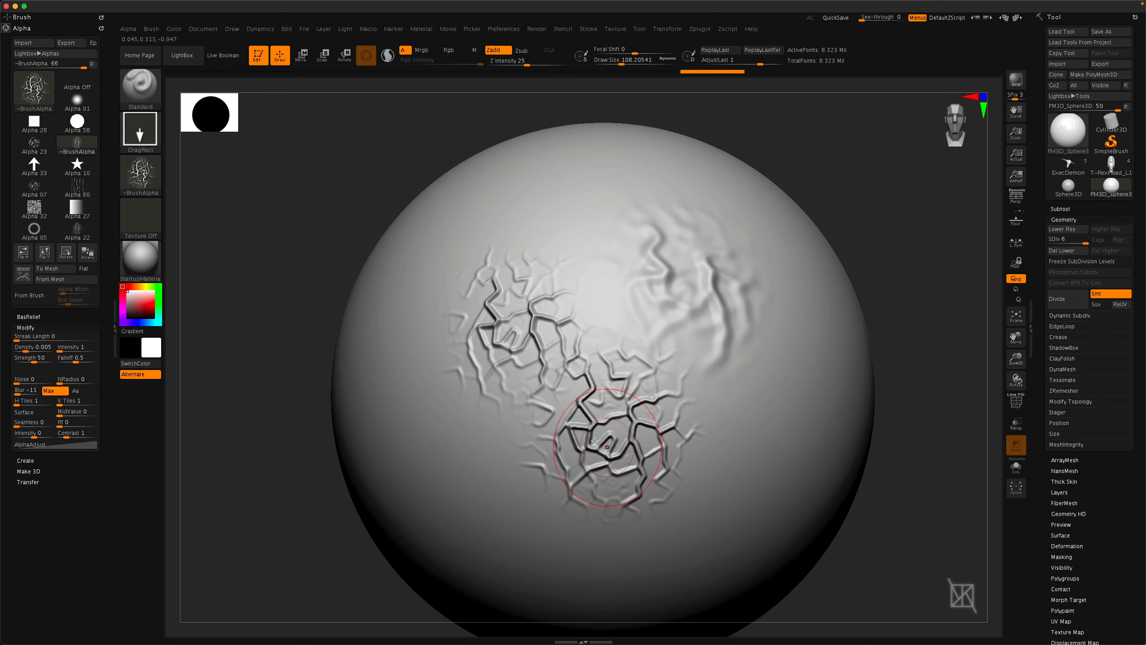
Choose Alpha 05, set Blur to 0 and drag ring stamps onto the sphere.
click(138, 177)
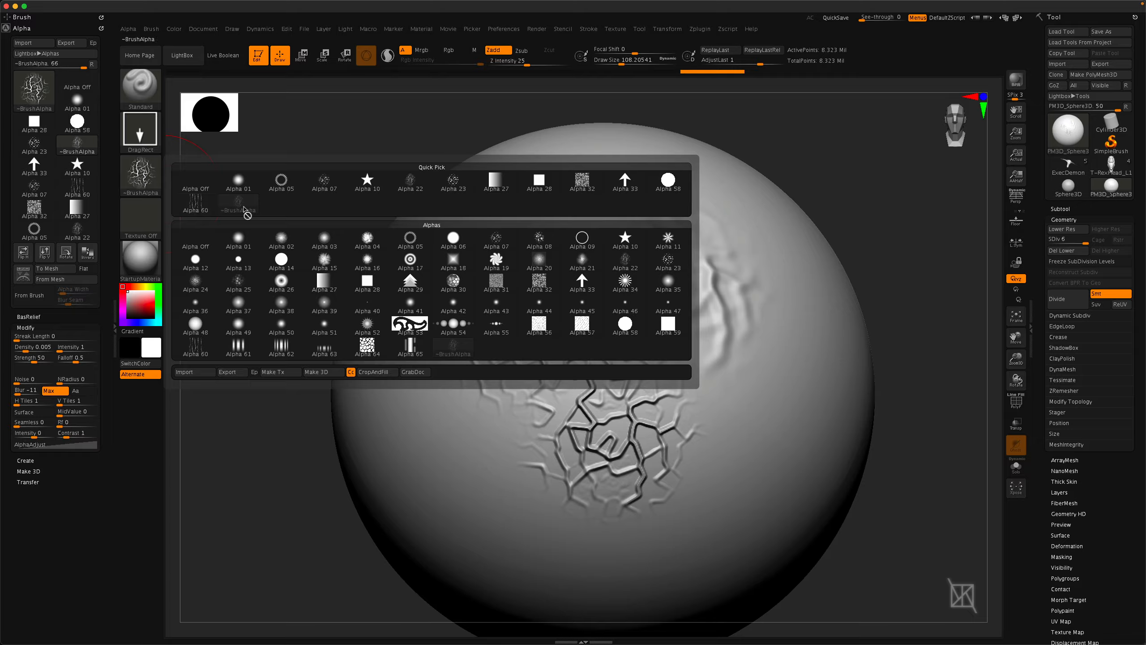
click(400, 239)
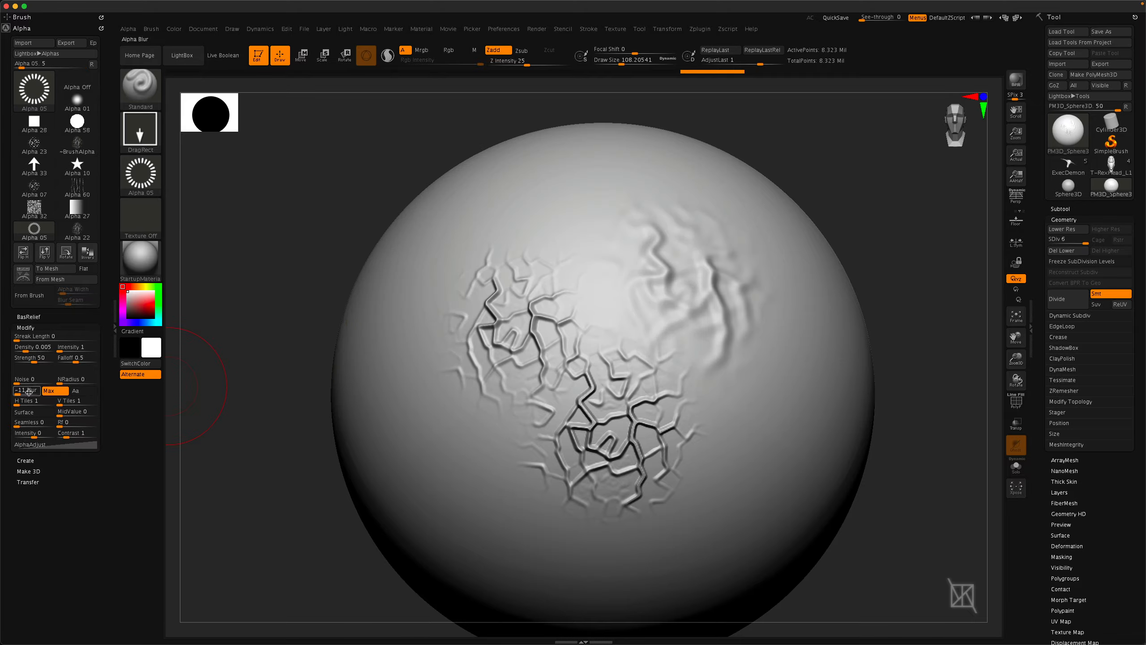
drag(23, 392, 25, 392)
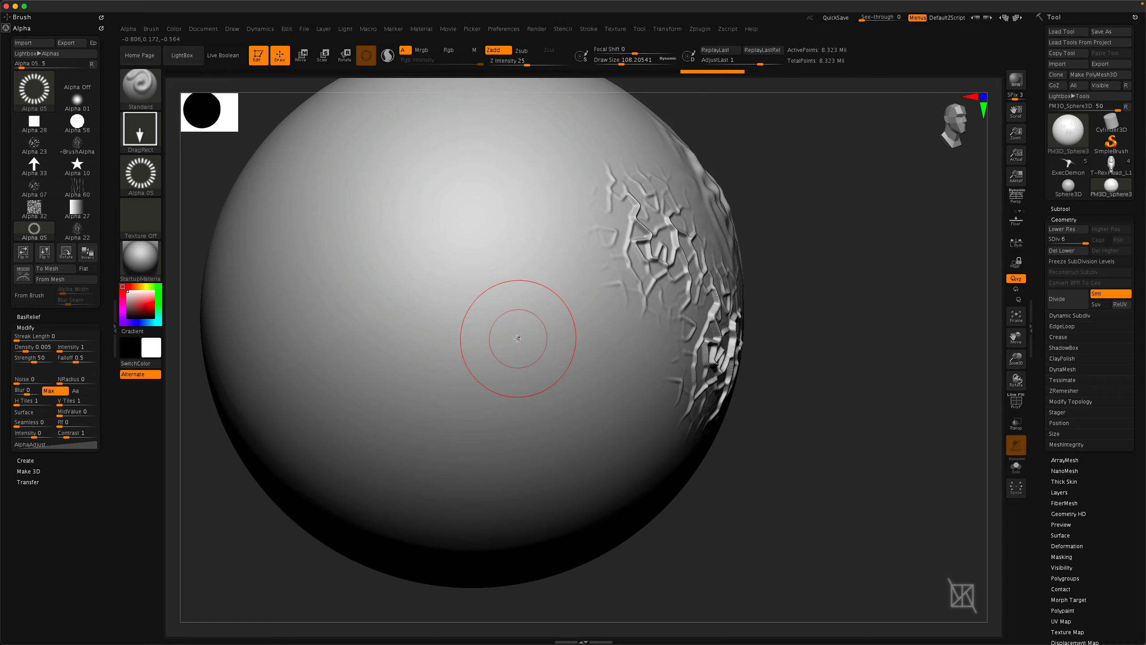
drag(513, 342, 549, 510)
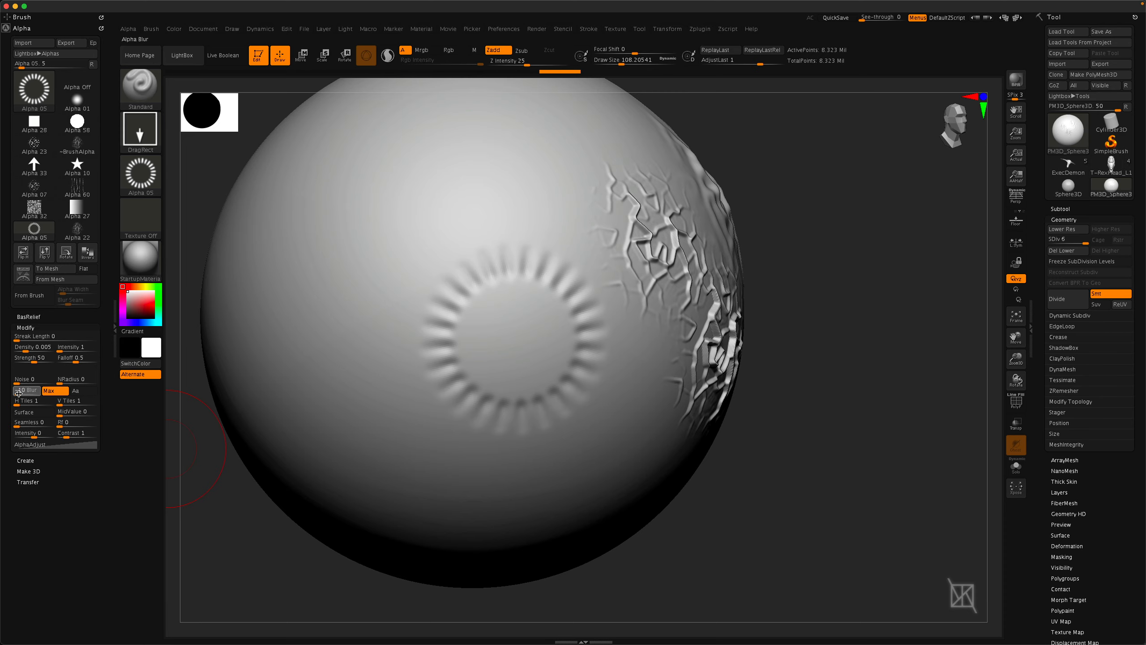
drag(358, 239, 380, 299)
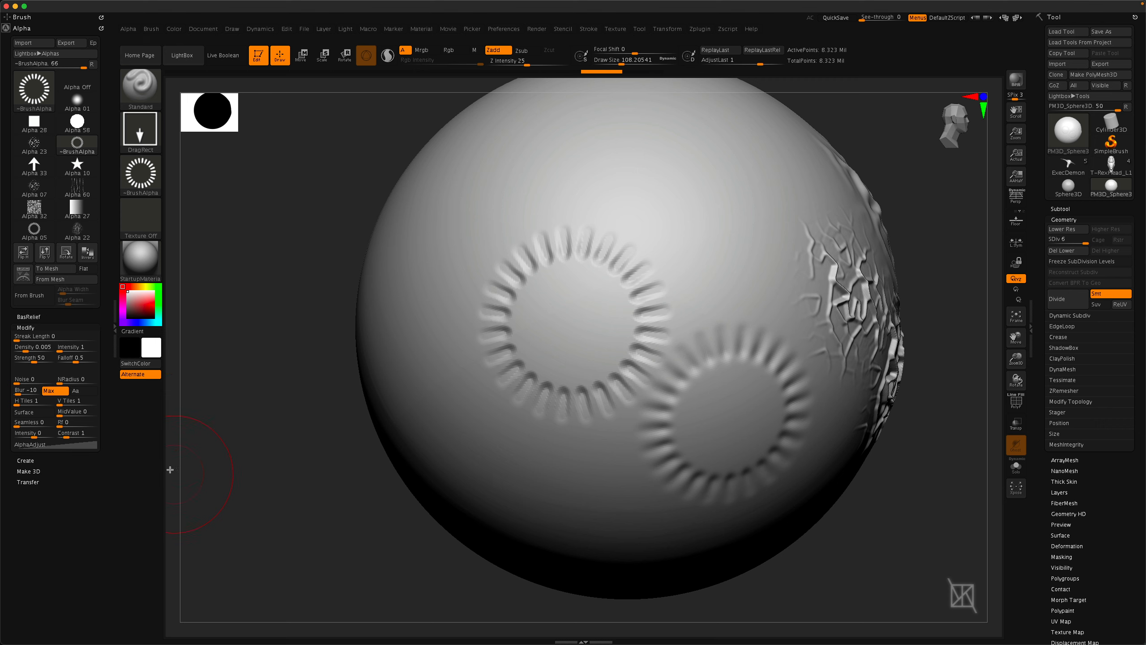
Set Blur to 0, H Tiles to 2 and V Tiles to 3, then drag a tiled ring stamp onto the upper right.
drag(21, 394, 28, 393)
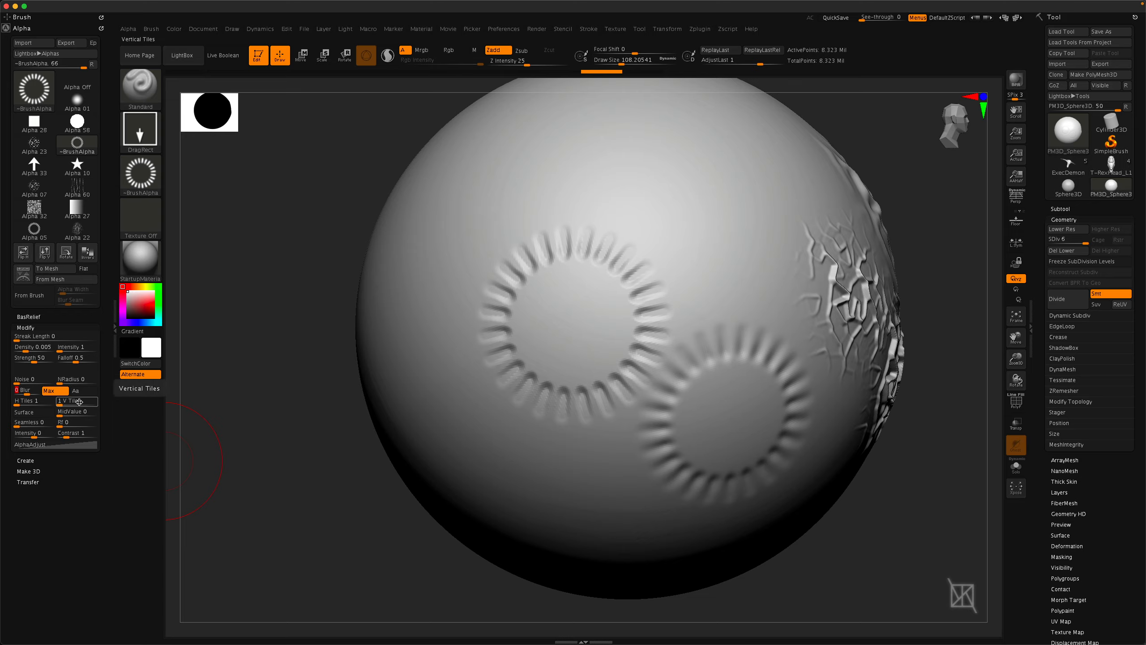
click(22, 404)
drag(63, 404, 69, 405)
drag(717, 235, 717, 403)
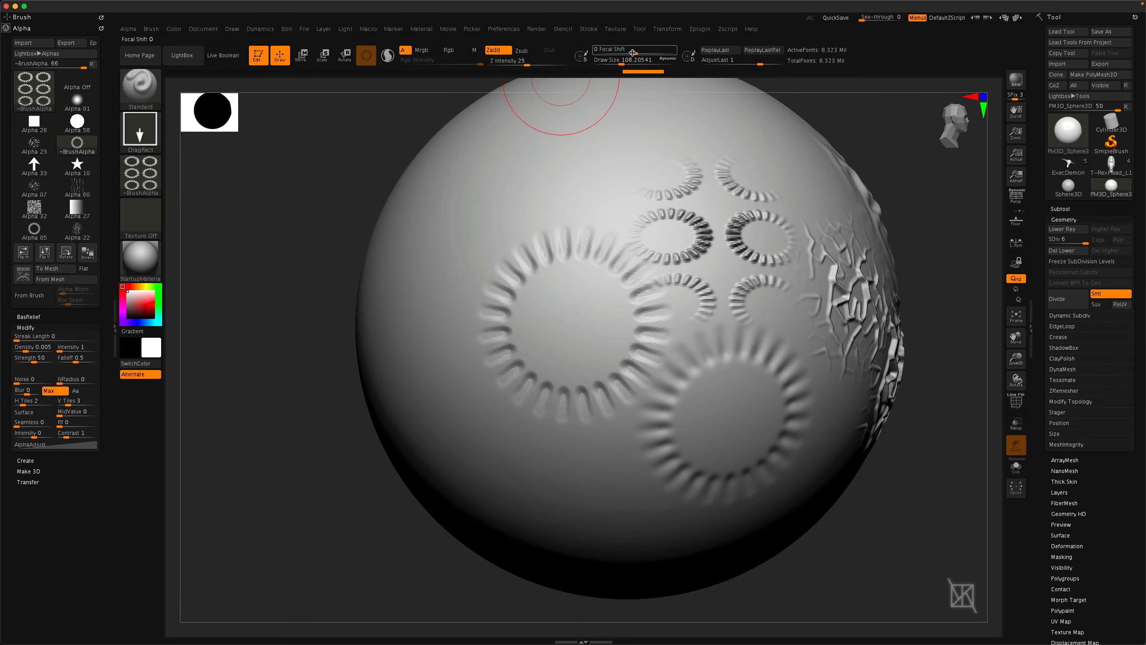
Set Focal Shift to -100 and drag a tiled ring stamp onto the sphere's upper left.
drag(632, 53, 590, 53)
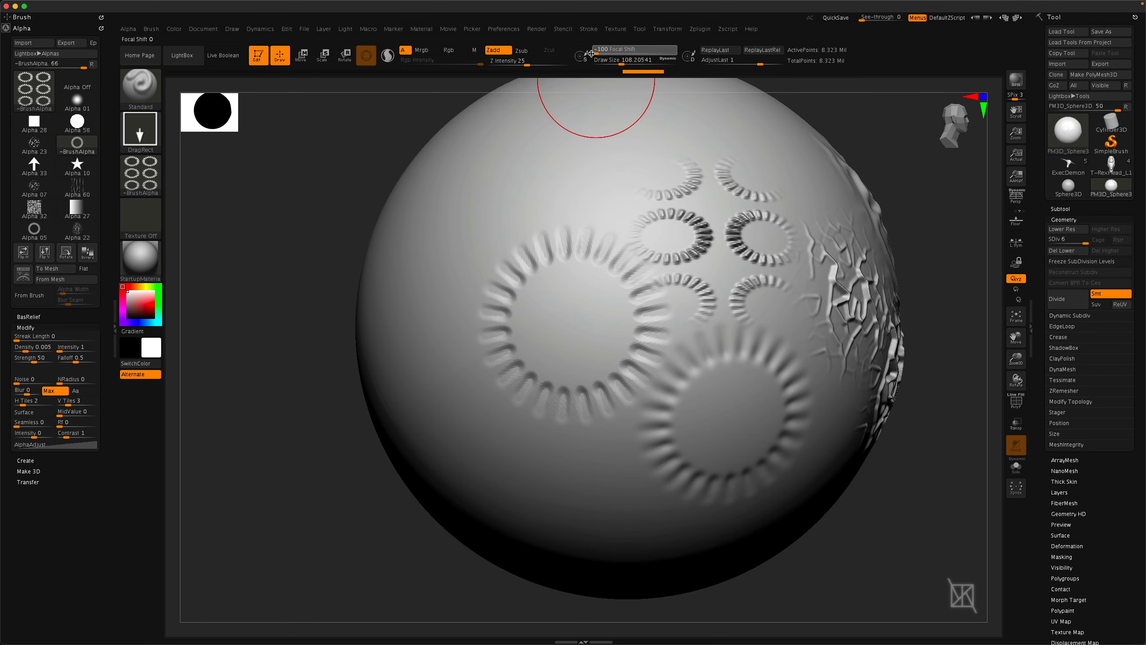
right_drag(440, 220, 511, 225)
drag(510, 224, 437, 306)
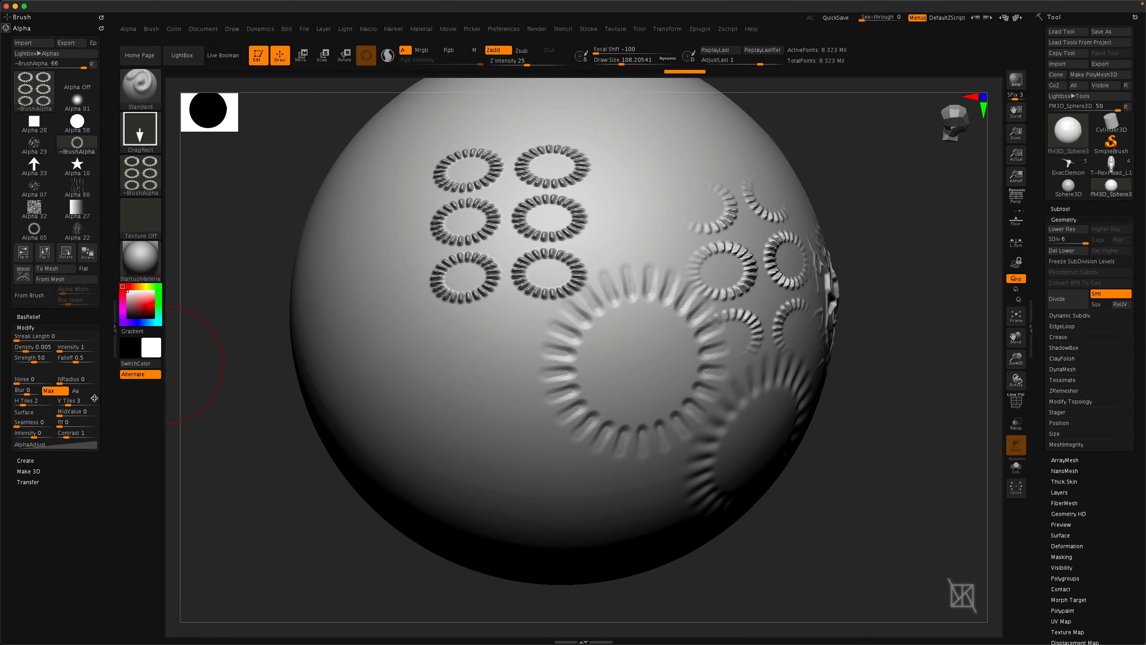
Import the alpha PNG image 27.psd from the Simple Alphas folder.
right_drag(417, 467, 428, 488)
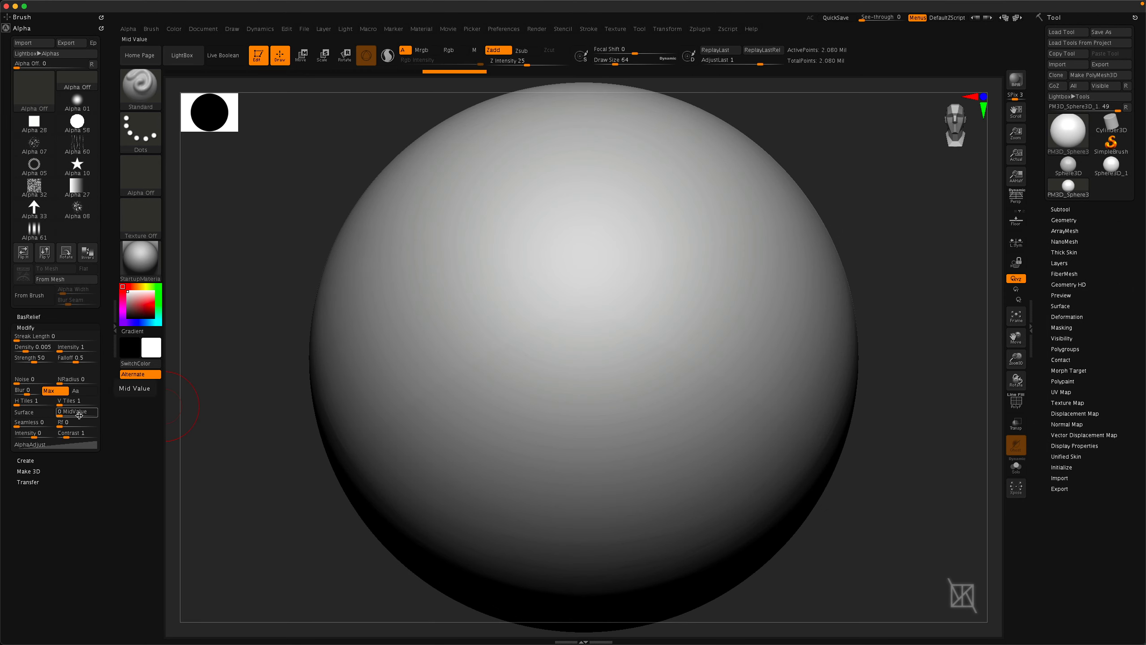
click(140, 176)
click(197, 372)
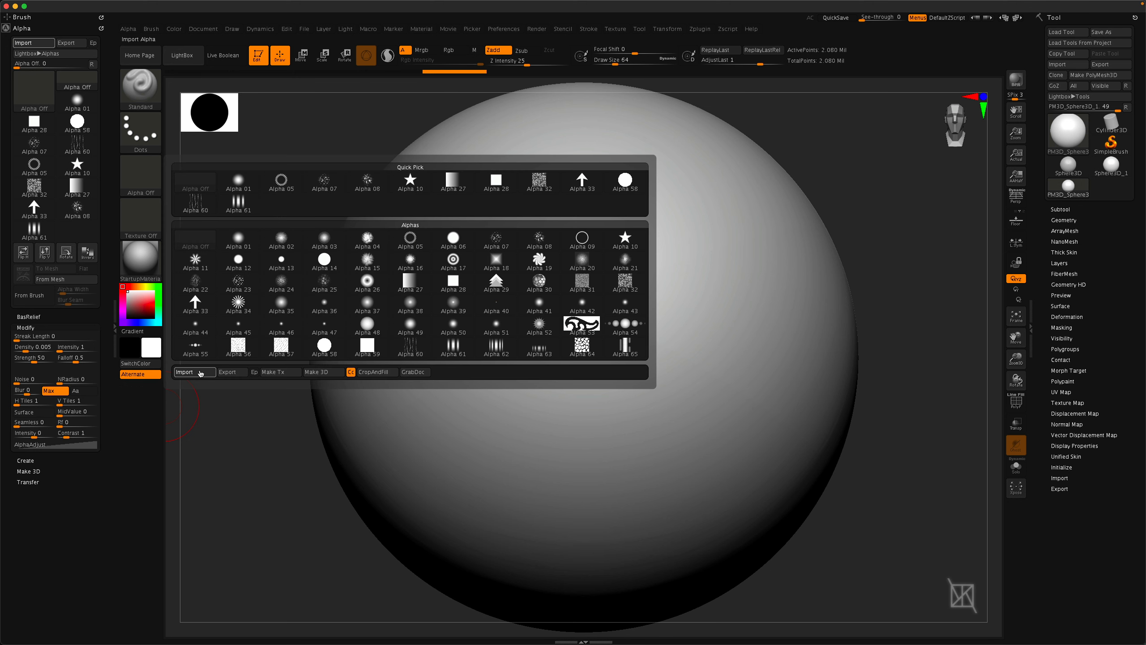
click(584, 128)
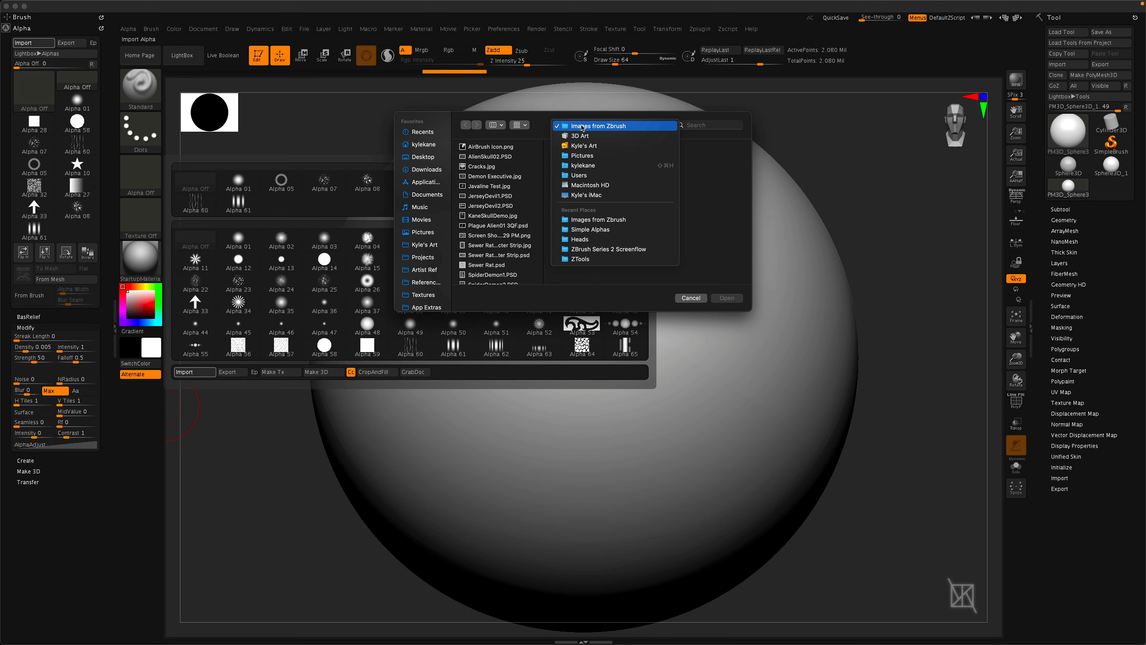
click(584, 230)
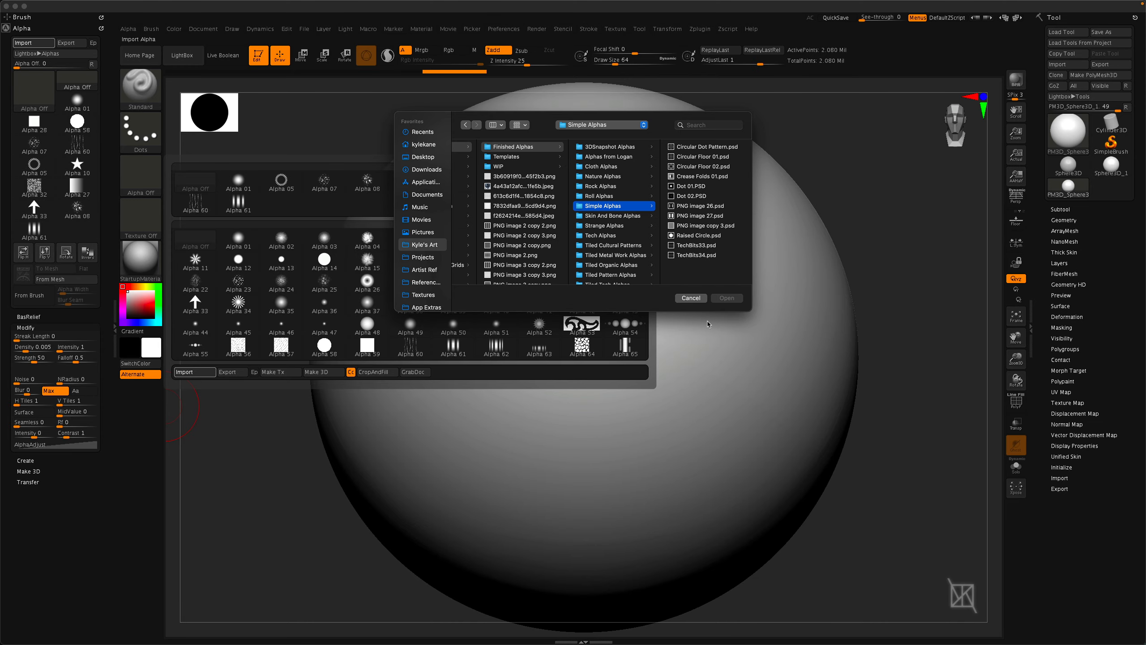
click(698, 345)
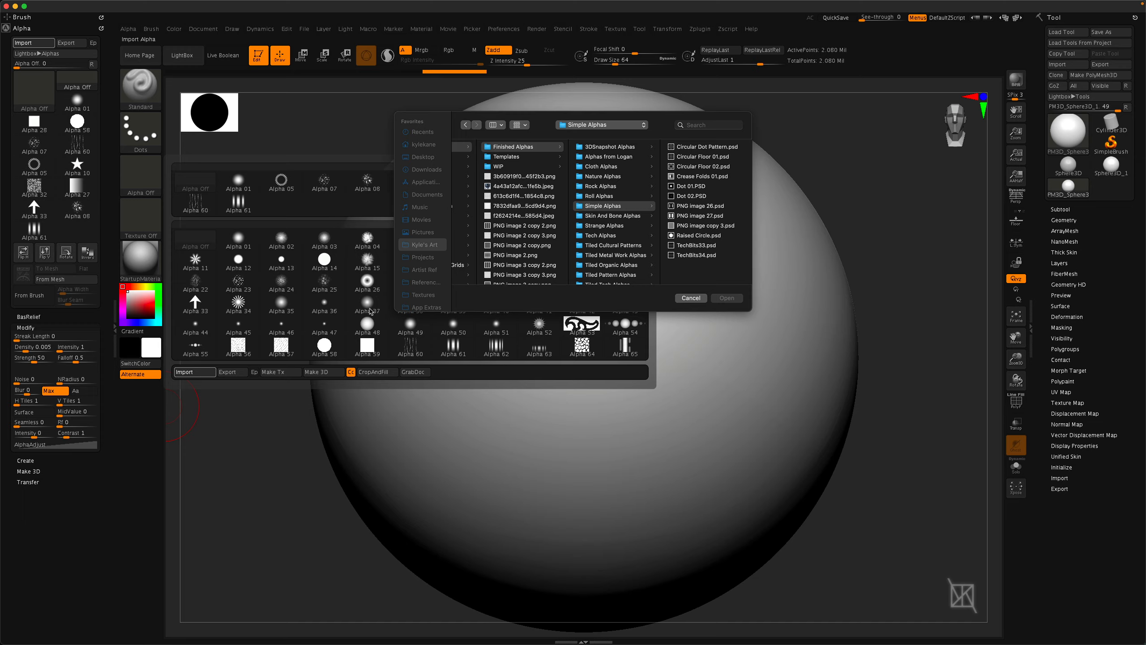
click(699, 216)
key(space)
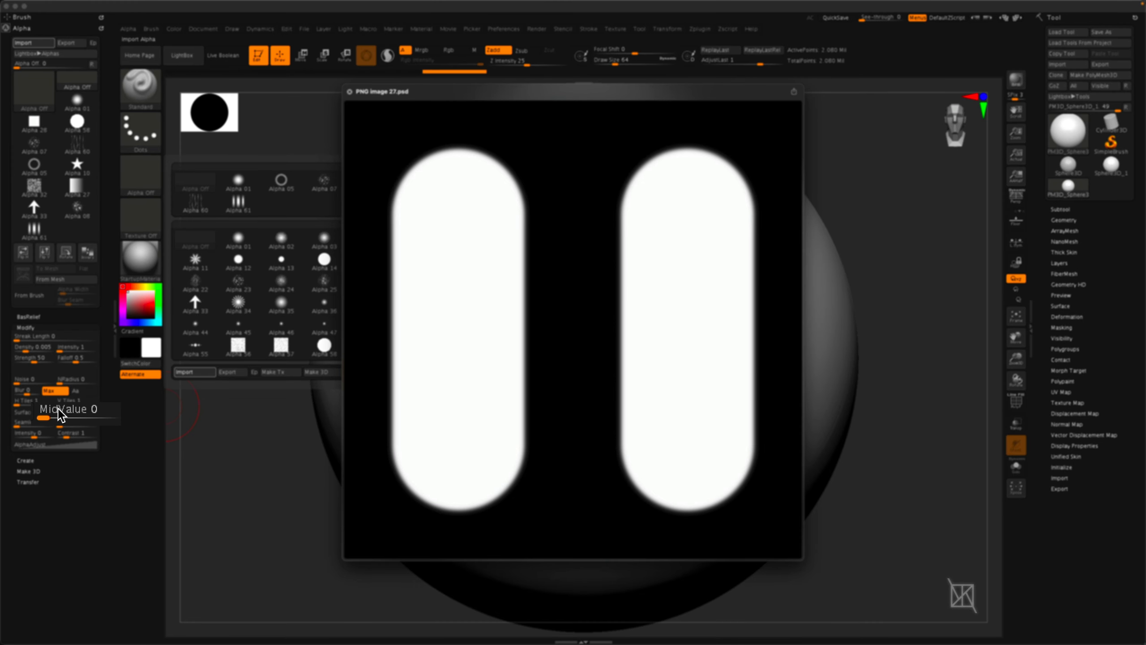
key(space)
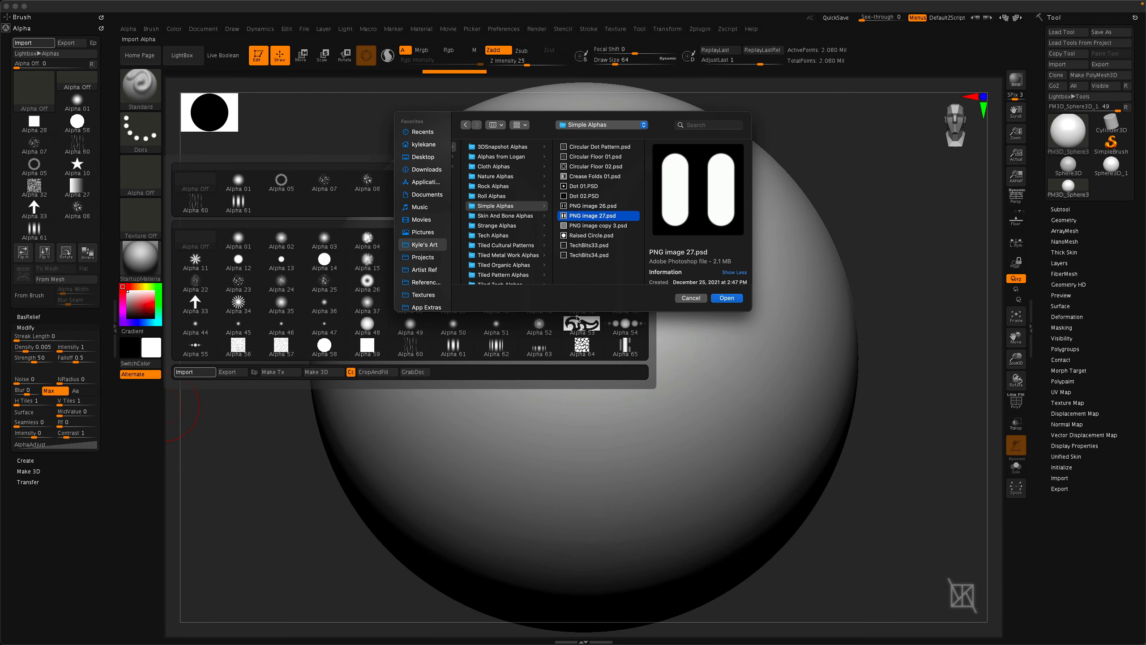
click(726, 298)
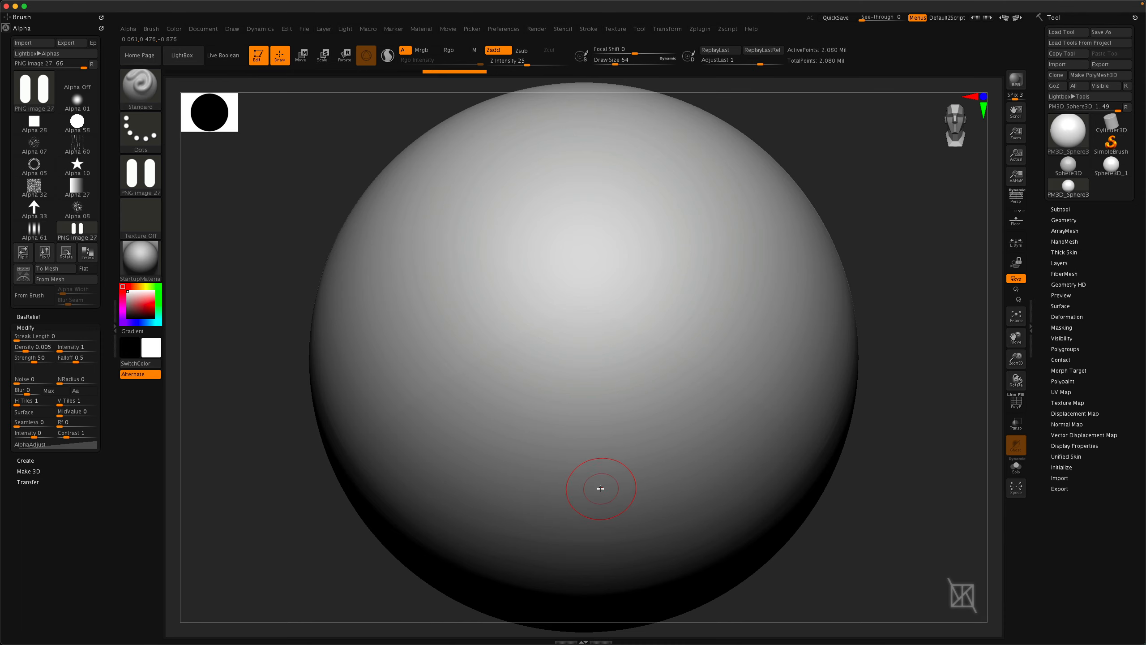
Switch to the DragRect stroke, set Focal Shift to -100 and drag the double-pill stamp onto the sphere's centre.
click(137, 136)
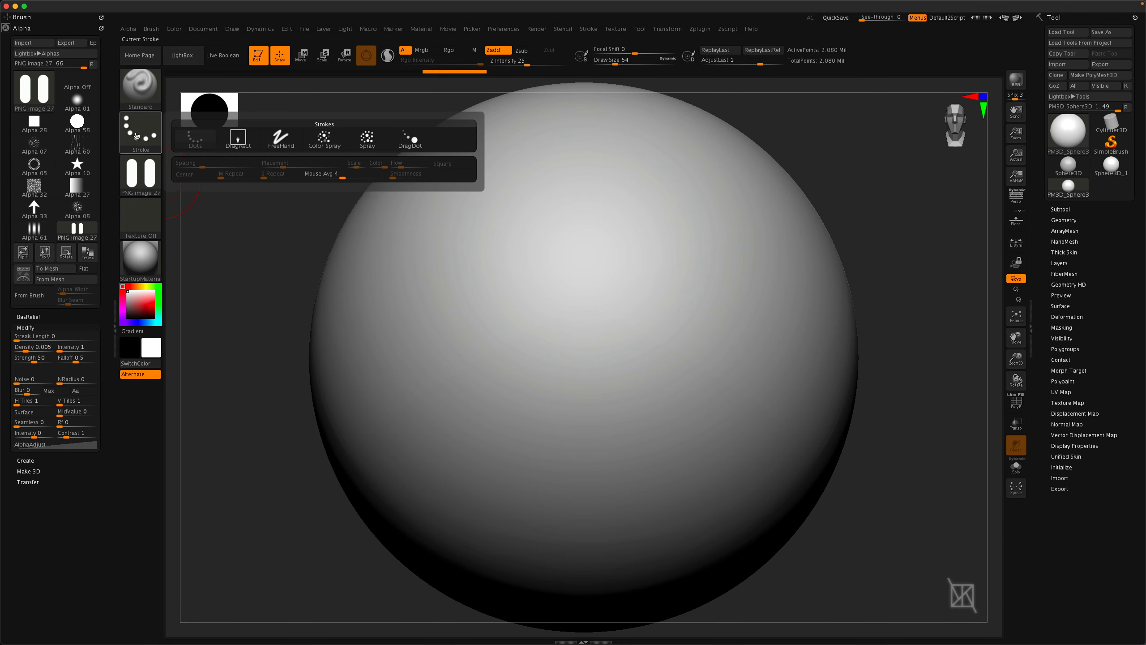
click(239, 139)
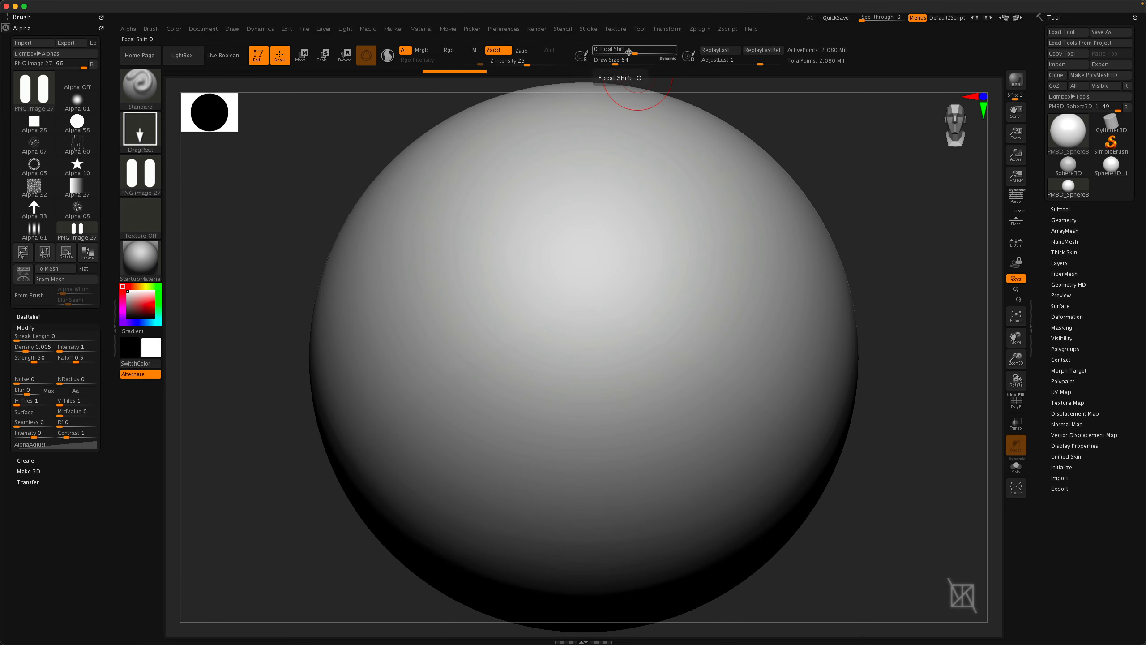
drag(635, 51, 595, 51)
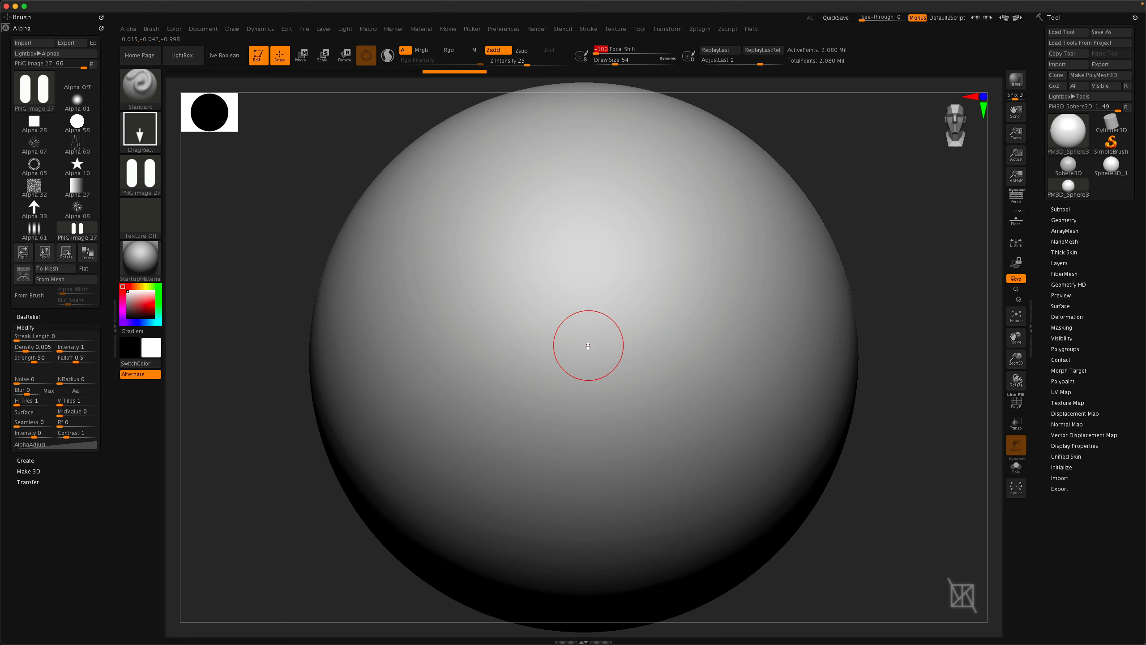
drag(587, 351, 586, 463)
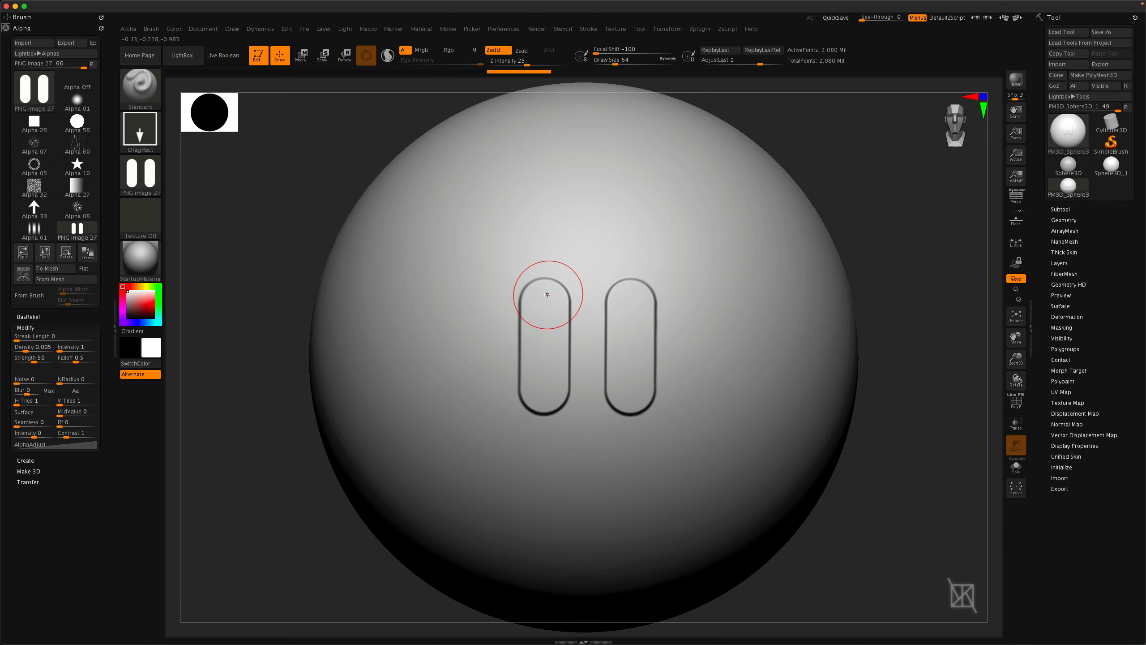
Import the Crease Folds 01.psd alpha from the Simple Alphas folder.
key(ctrl)
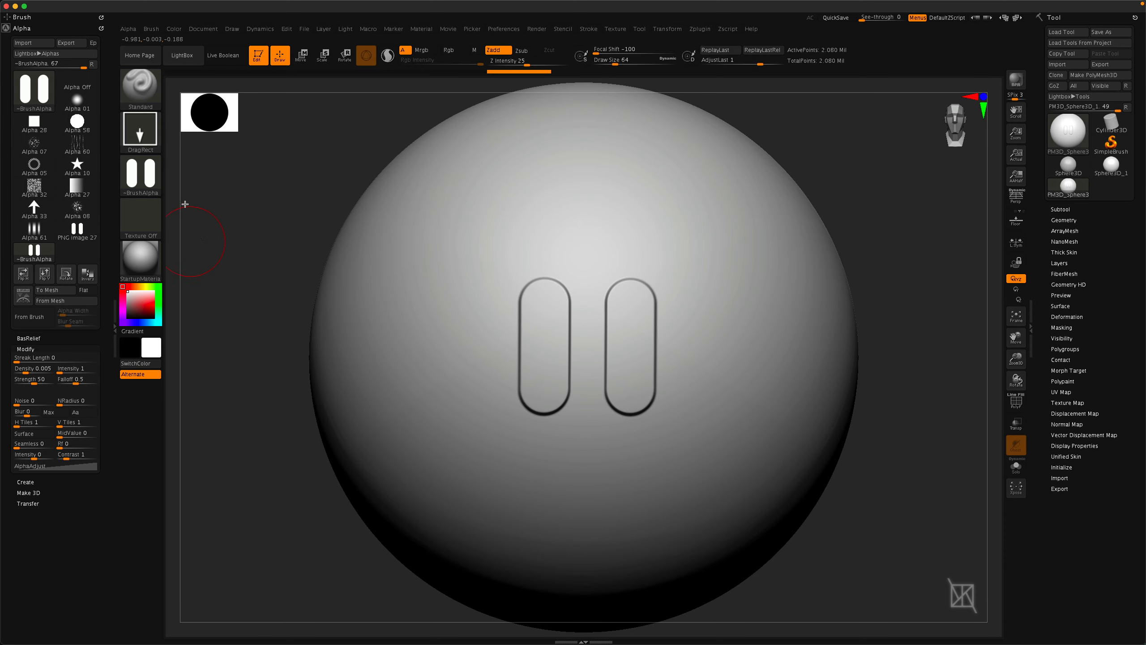
click(140, 176)
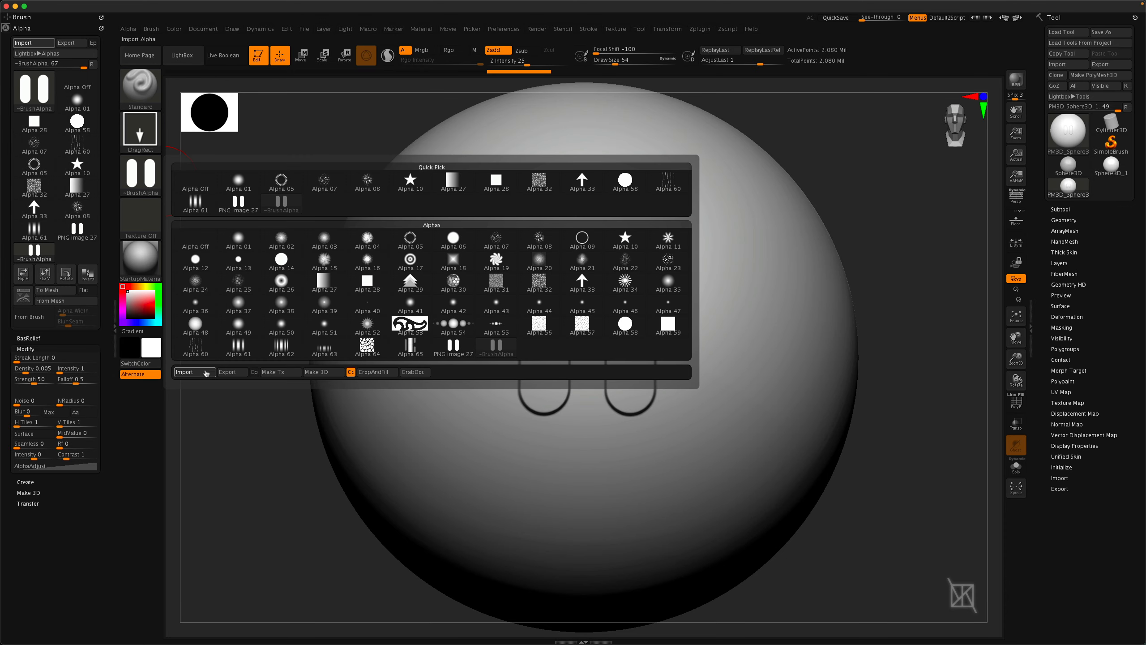
click(214, 374)
click(479, 178)
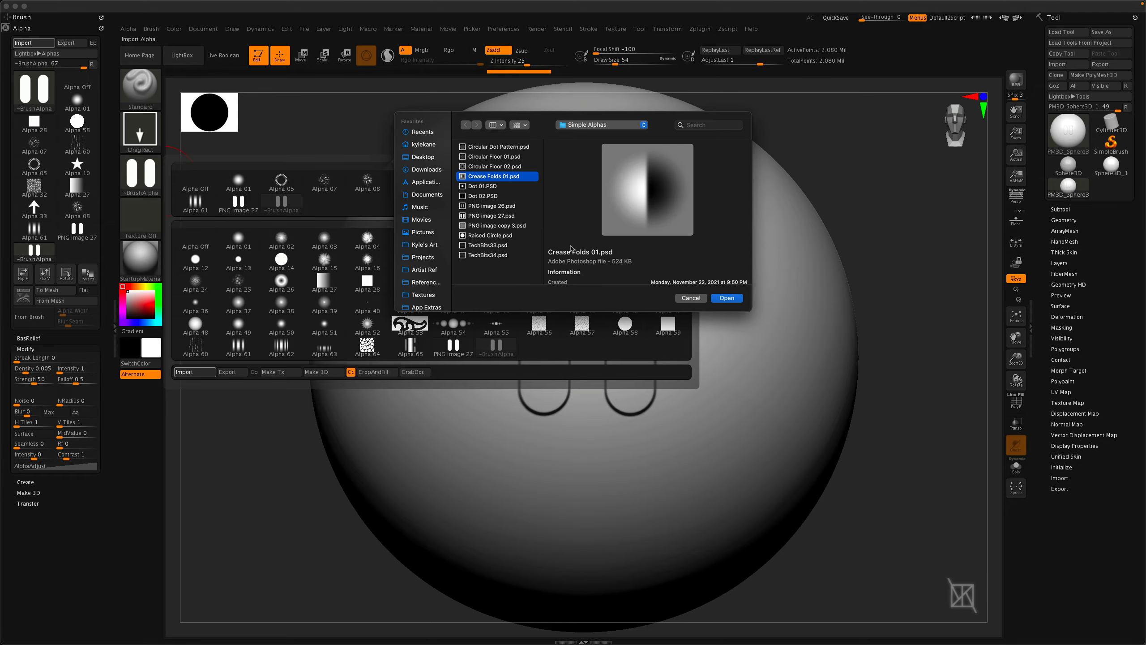
key(space)
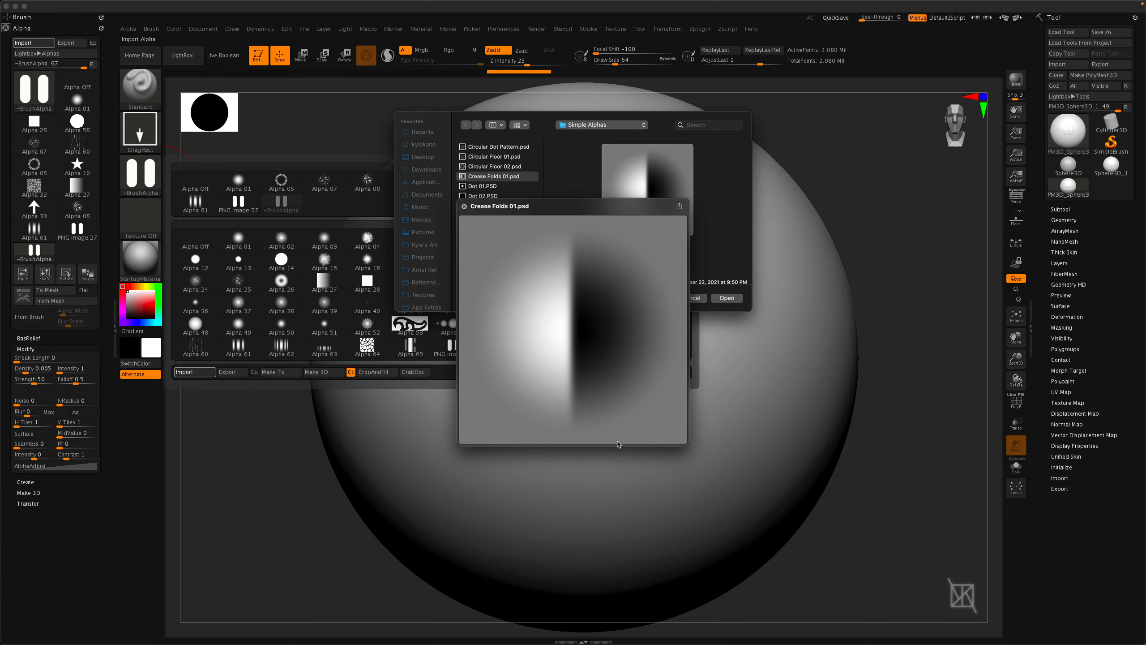
key(space)
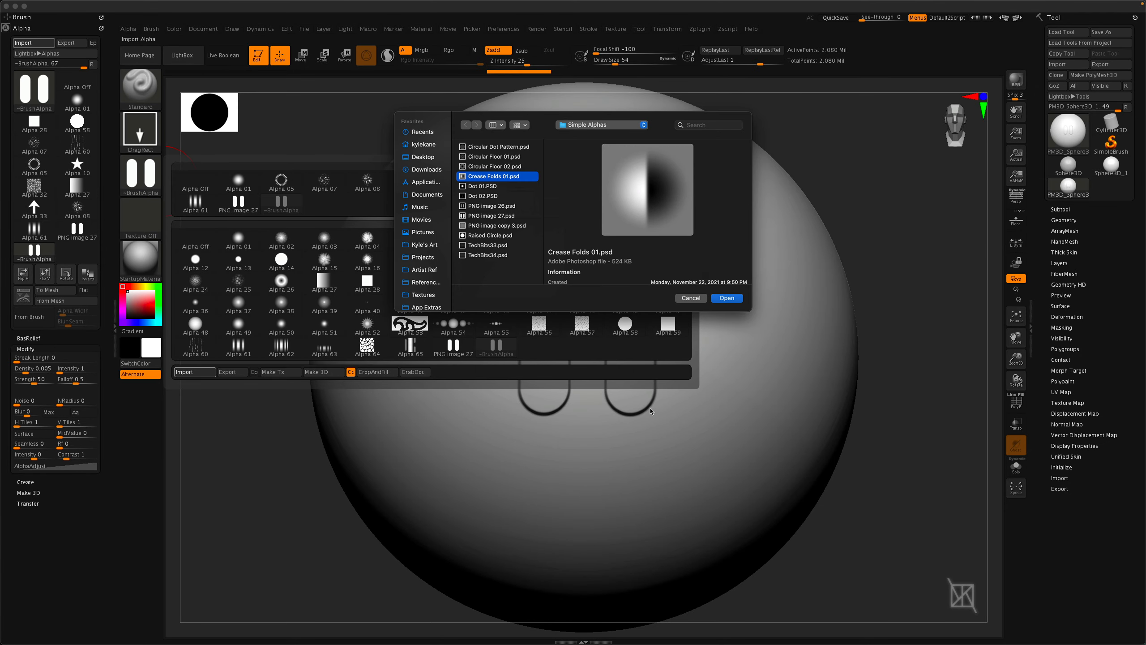
click(727, 298)
Drag crease fold stamps onto the front of the sphere.
right_drag(448, 366, 678, 372)
drag(633, 357, 638, 507)
right_drag(596, 525, 717, 451)
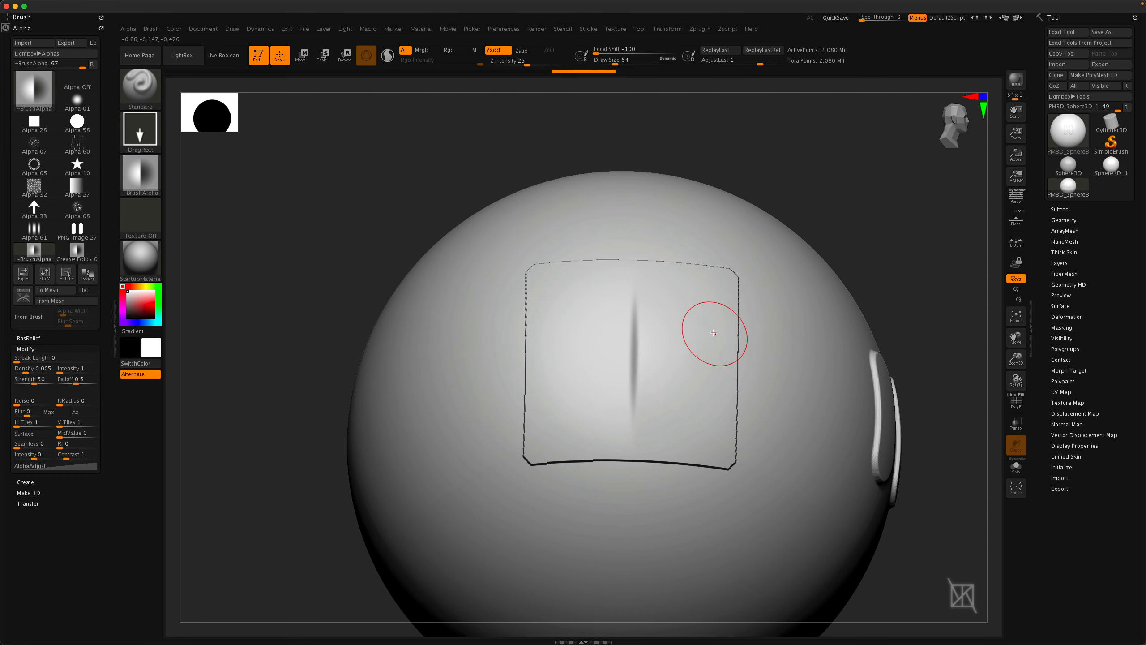
Turn on the alpha's Surface option and drag crease fold stamps onto the sphere.
right_drag(711, 333, 412, 381)
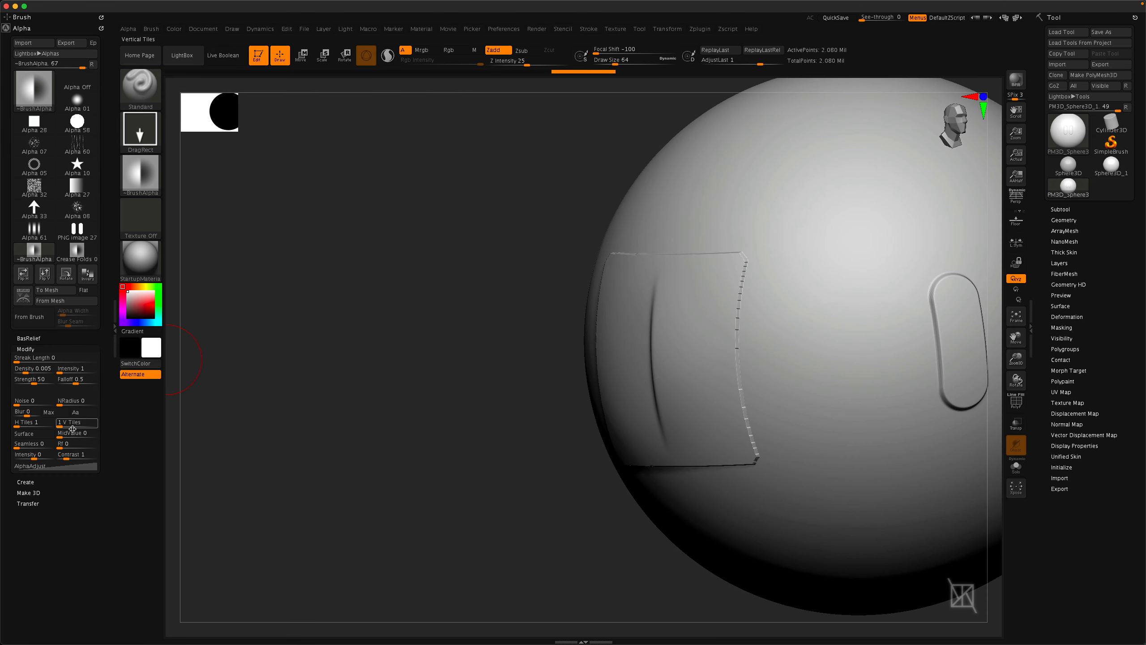
mouse_move(141, 175)
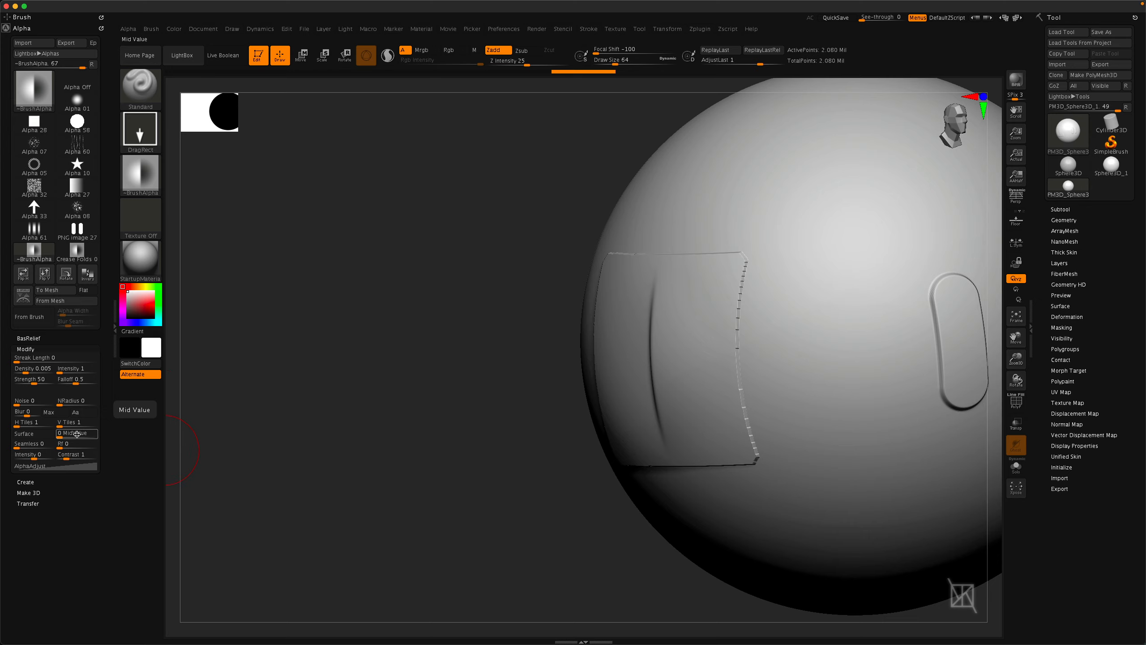
click(47, 437)
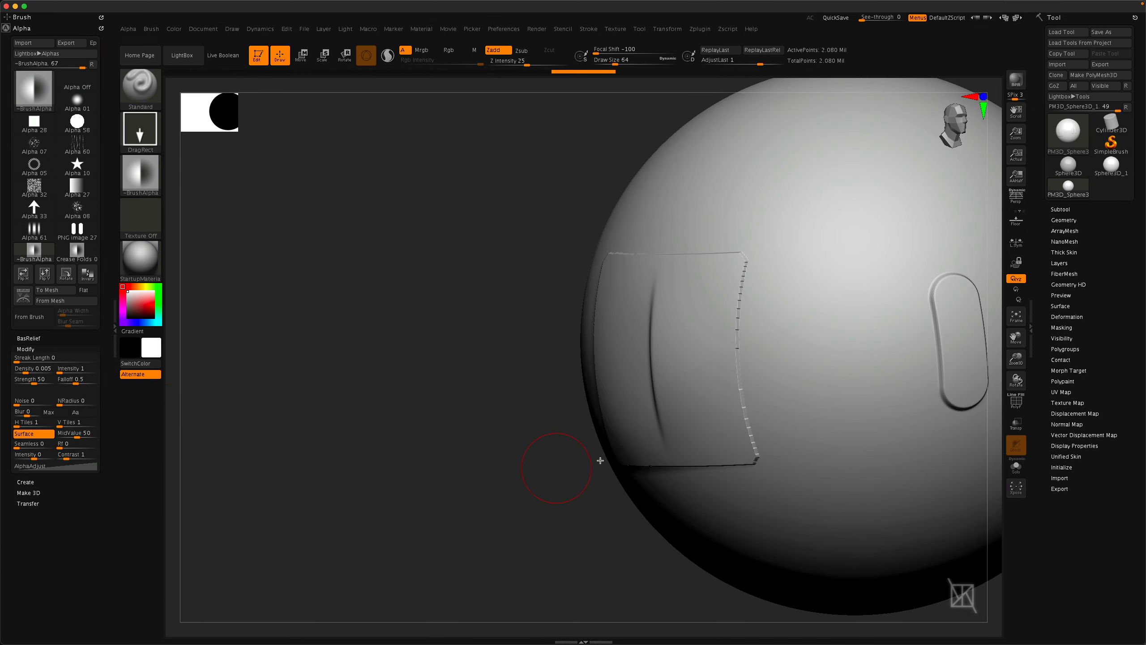
right_drag(703, 392, 738, 390)
right_drag(728, 377, 858, 368)
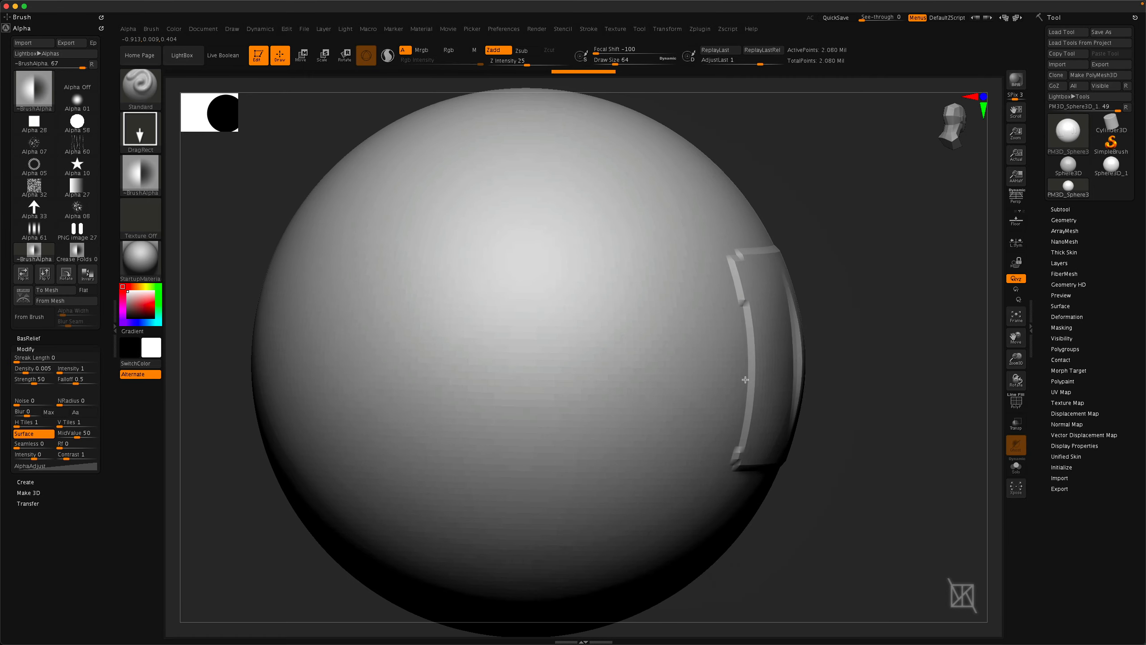
alt+right_drag(528, 356, 703, 358)
drag(702, 359, 698, 468)
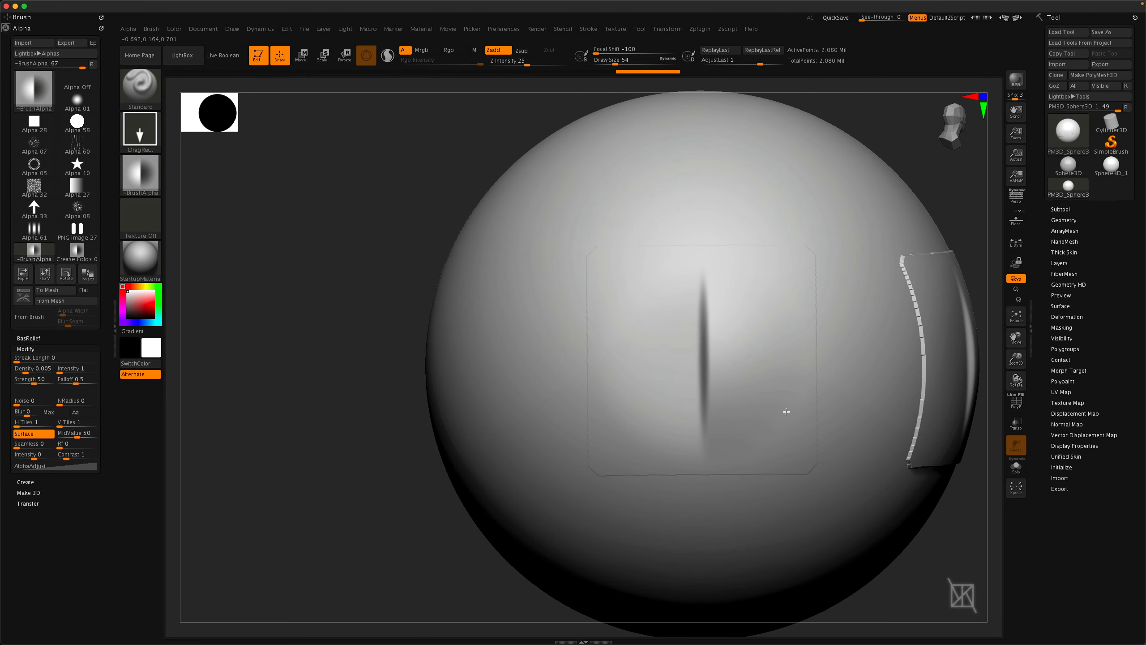
right_drag(786, 412, 603, 271)
mouse_move(603, 271)
alt+right_down()
mouse_move(779, 397)
mouse_move(821, 503)
mouse_move(774, 524)
alt+right_up()
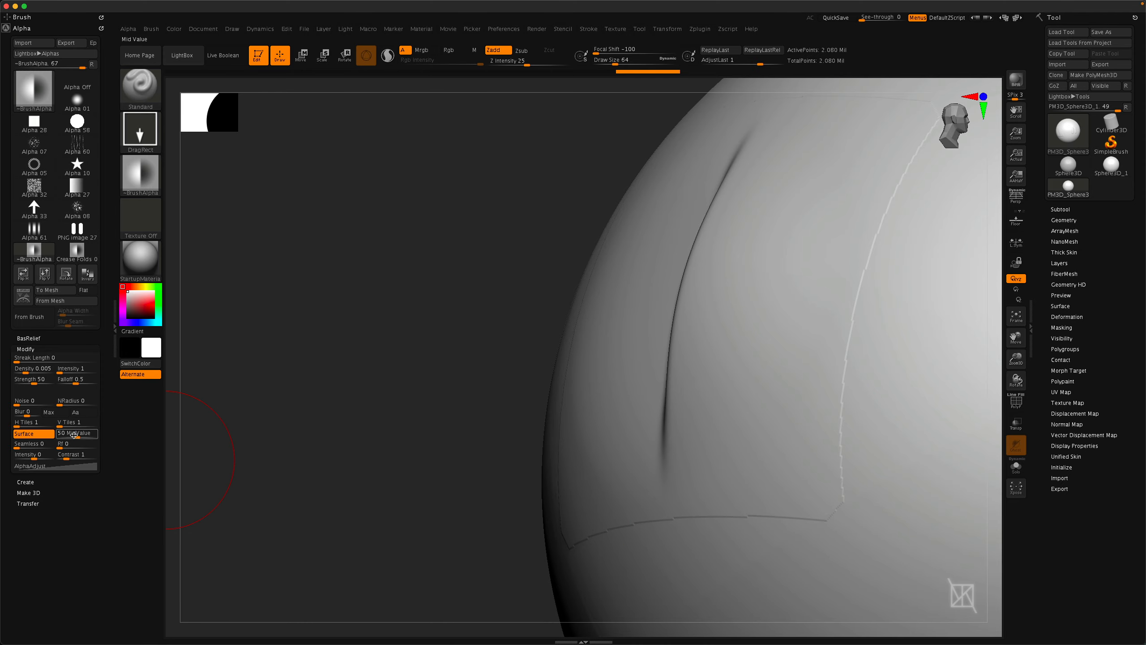
Set the alpha's MidValue to 51 and drag another crease fold stamp onto the sphere.
click(77, 436)
key(Return)
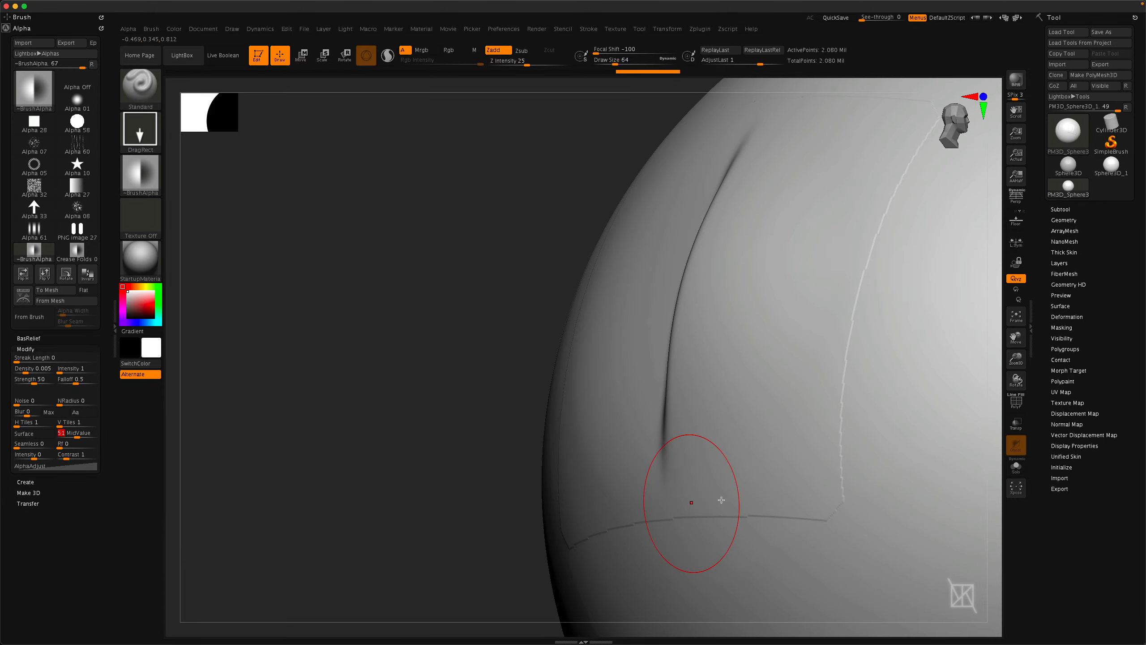
ctrl+right_drag(835, 430, 451, 407)
right_drag(452, 406, 811, 383)
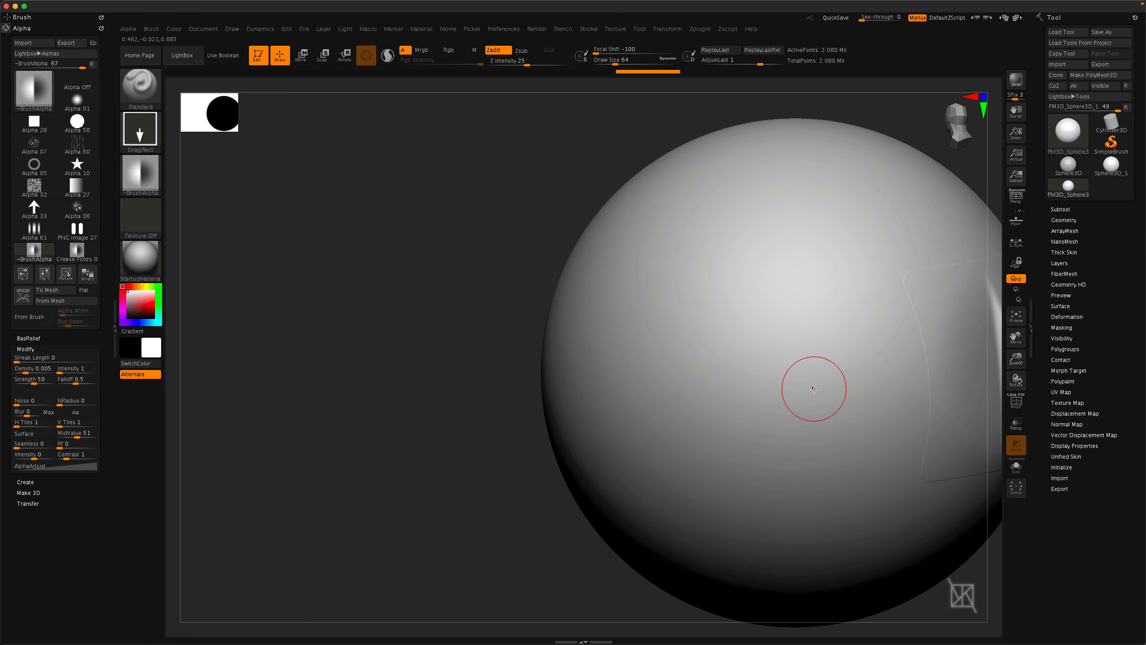
drag(810, 384, 812, 511)
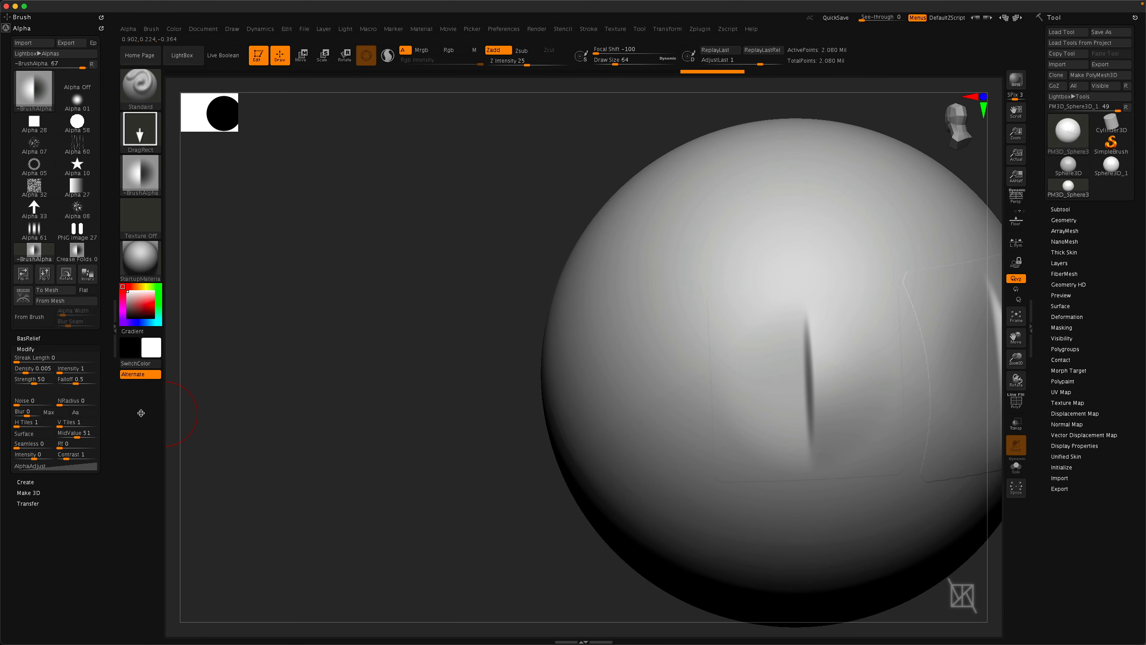
Set the alpha's MidValue to 52 and drag more crease fold stamps across the sphere.
click(89, 432)
text(52)
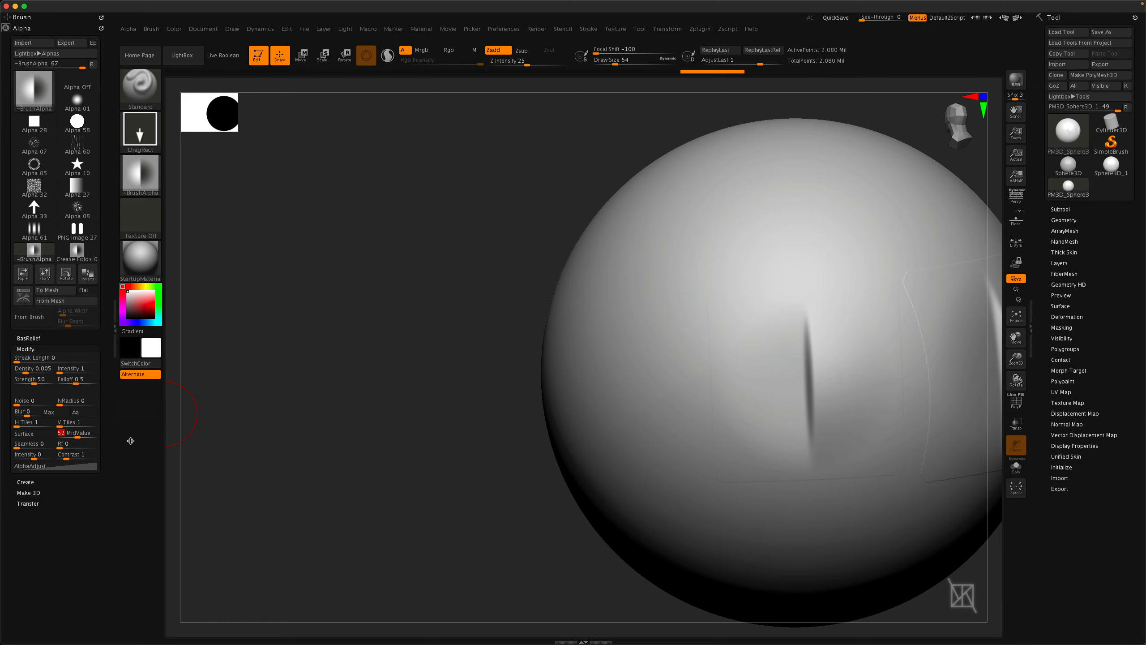
mouse_move(564, 480)
right_down()
mouse_move(663, 482)
mouse_move(653, 474)
right_up()
drag(536, 377, 535, 562)
ctrl+right_drag(592, 501, 678, 571)
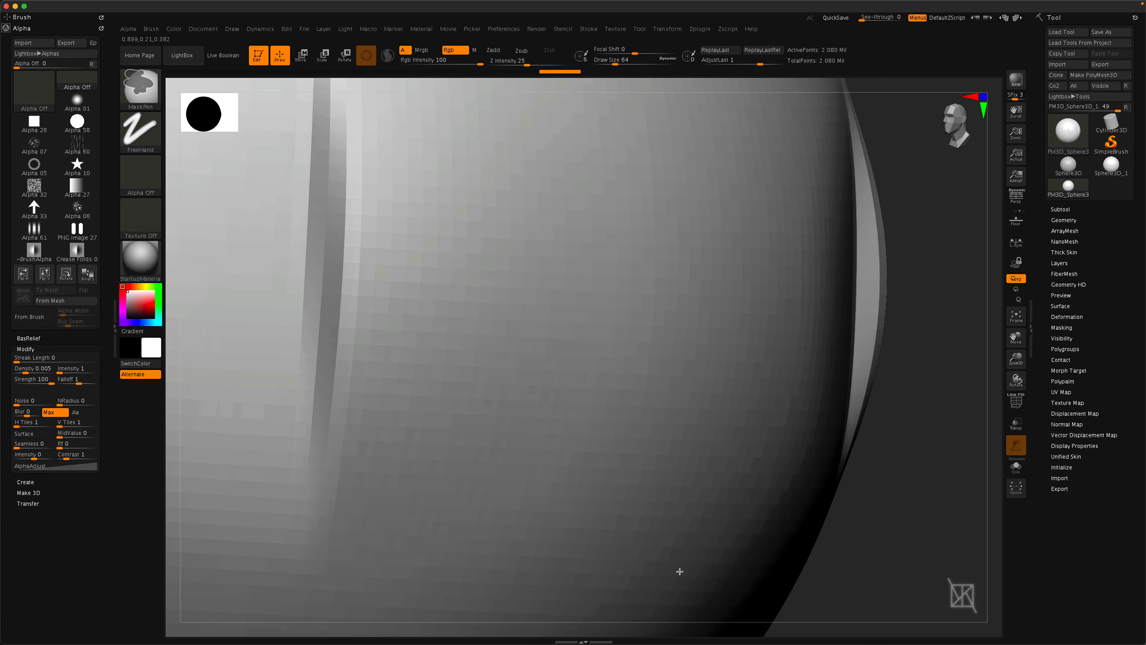
right_drag(647, 466, 741, 443)
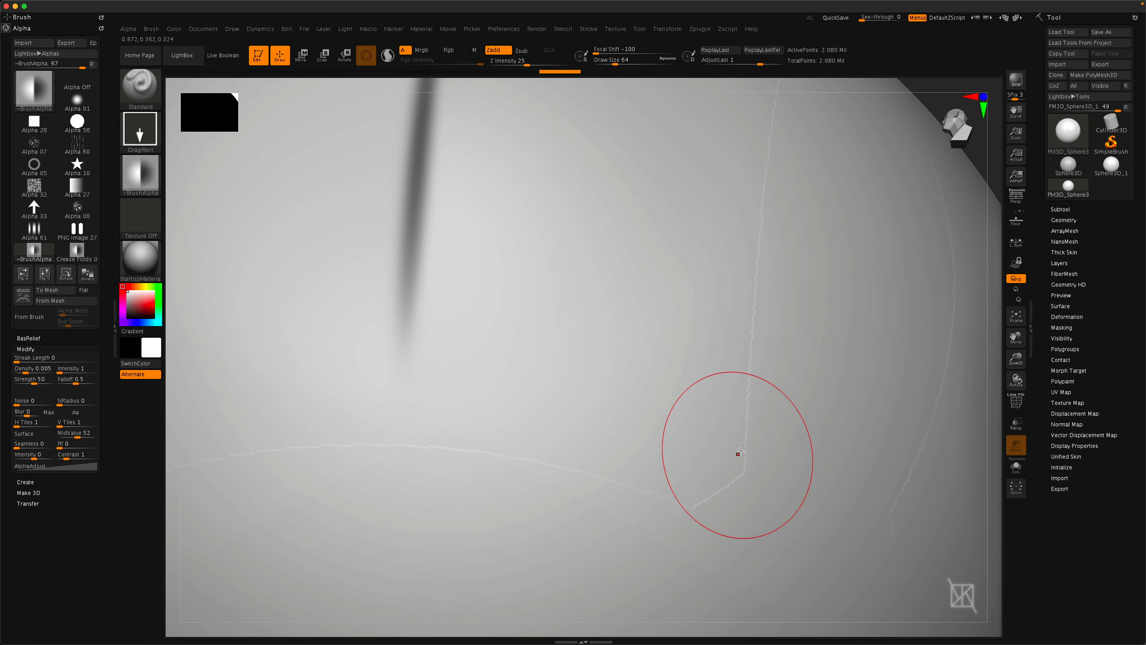
right_drag(771, 491, 844, 468)
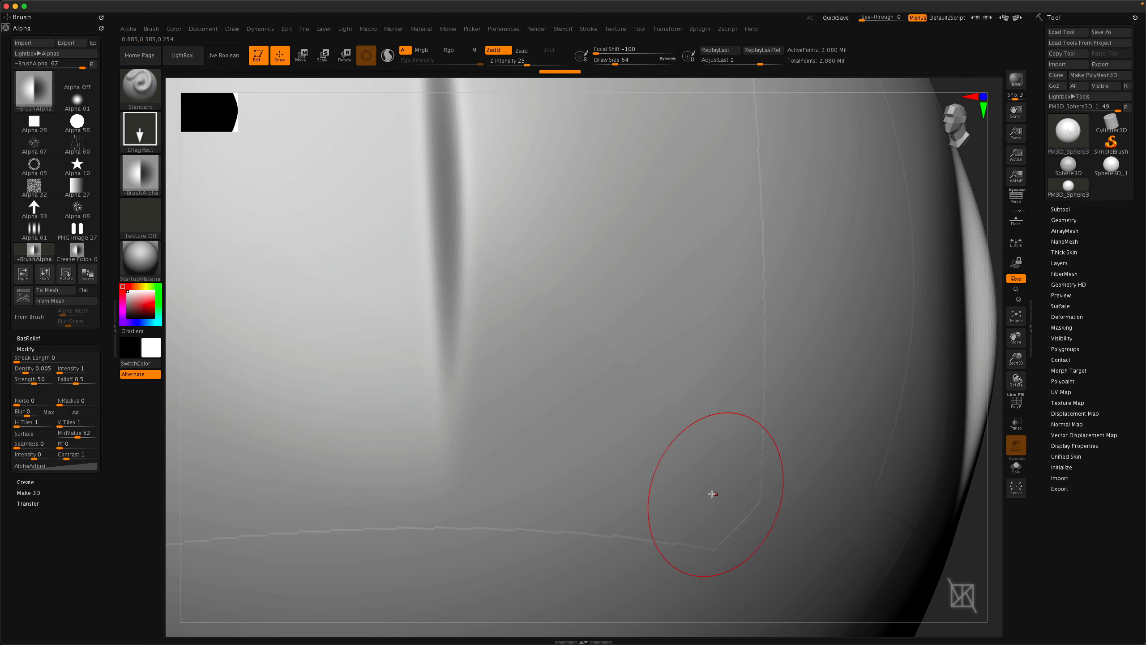
ctrl+right_drag(747, 406, 713, 378)
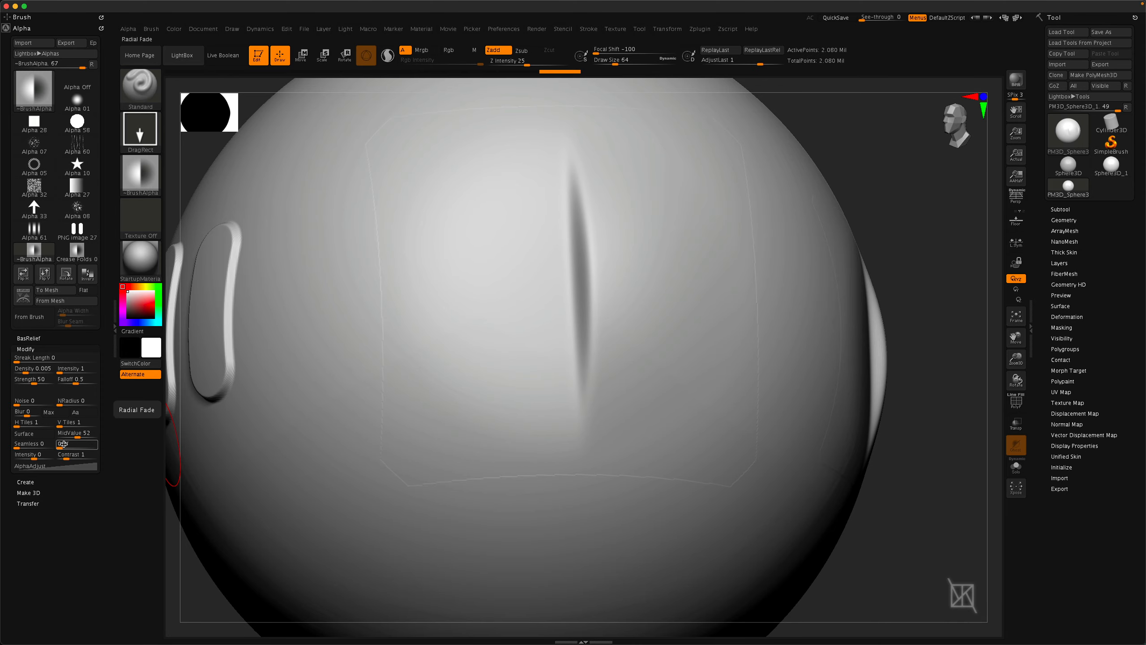
Set the alpha's Radial Fade to 2 and stamp a crease fold near the lower part of the sphere.
drag(59, 446, 63, 445)
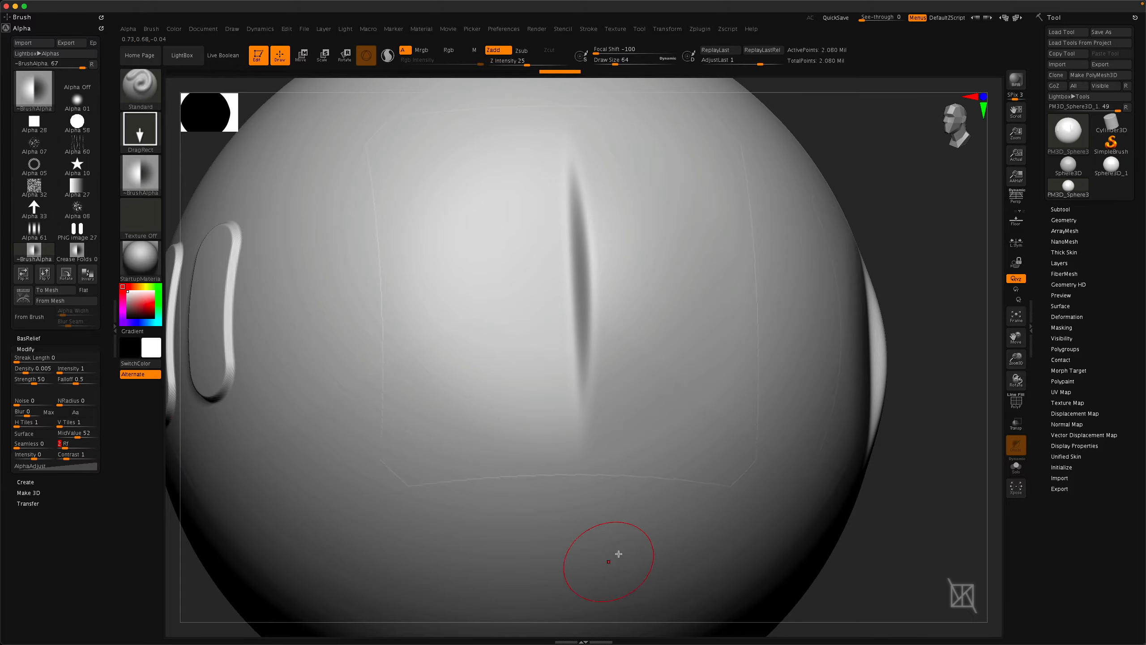
mouse_move(617, 554)
ctrl+right_down()
mouse_move(609, 433)
mouse_move(725, 435)
mouse_move(742, 419)
ctrl+right_up()
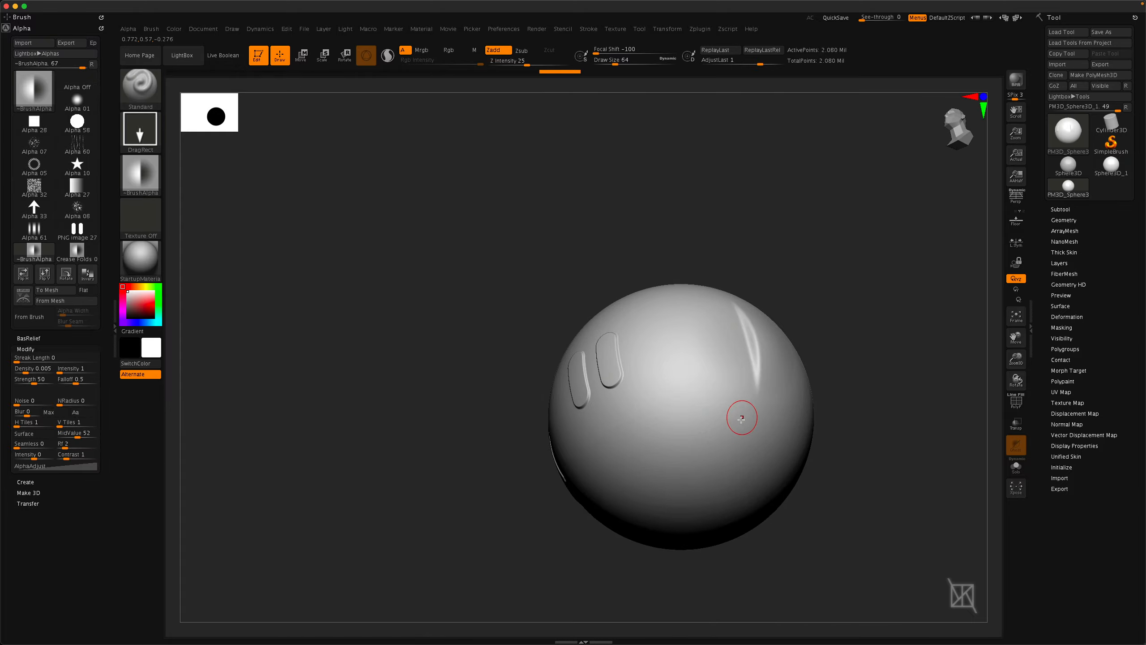
drag(629, 434, 650, 485)
ctrl+right_drag(641, 450, 670, 567)
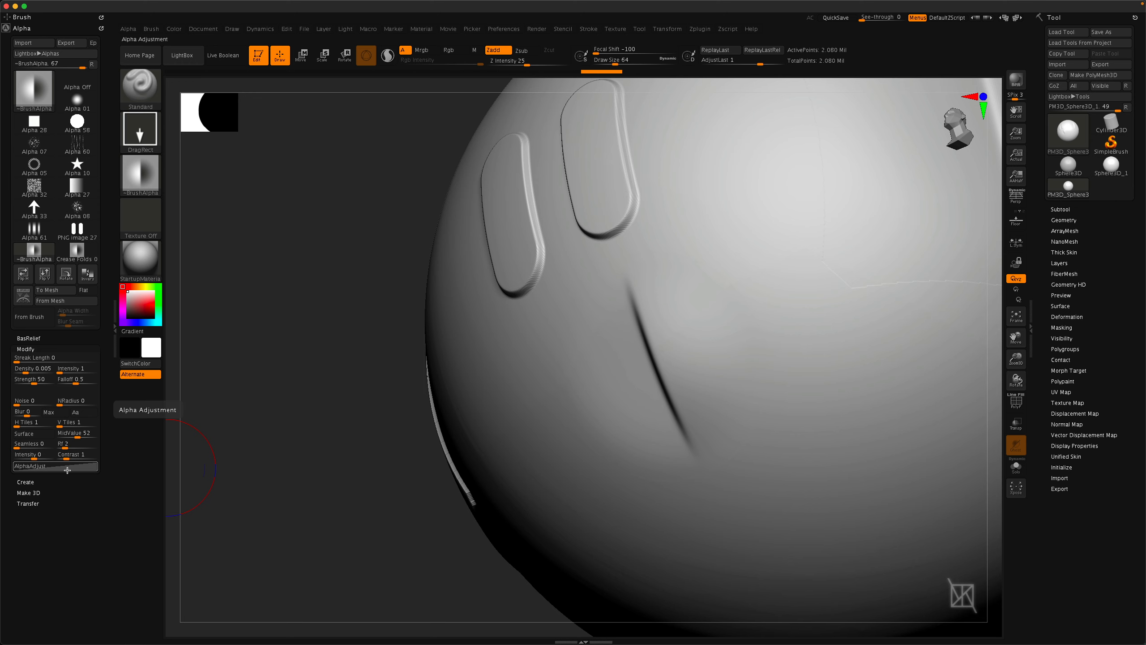
Select the PNG image 27 alpha and set its horizontal tiles to 4 and vertical tiles to 5.
click(77, 229)
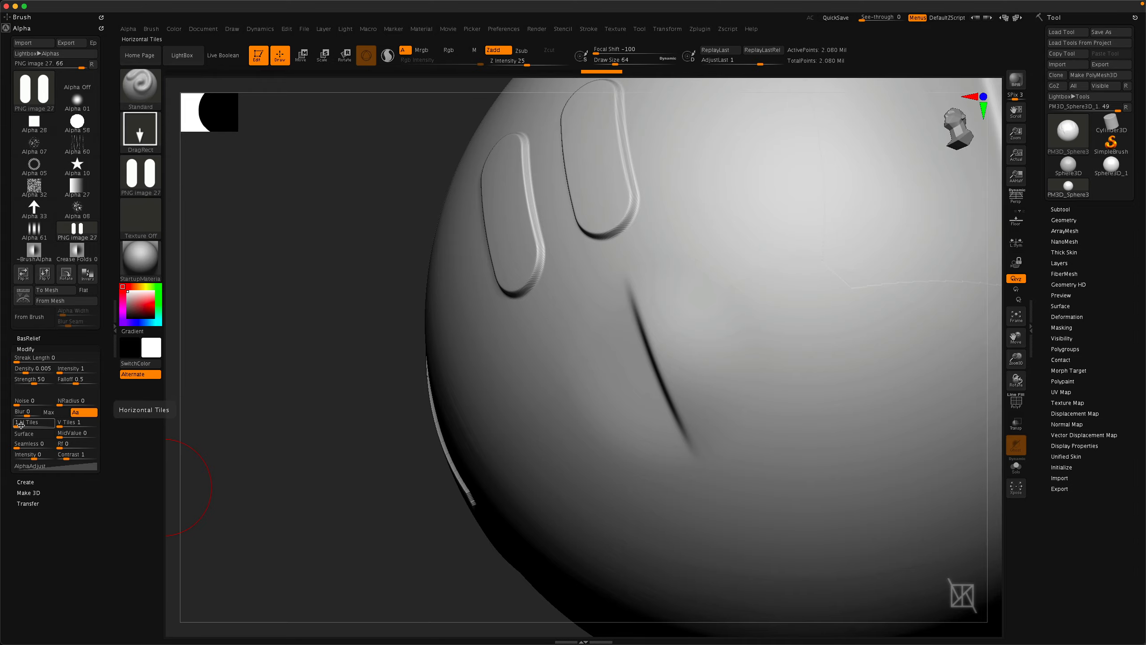
drag(20, 424, 36, 424)
click(79, 425)
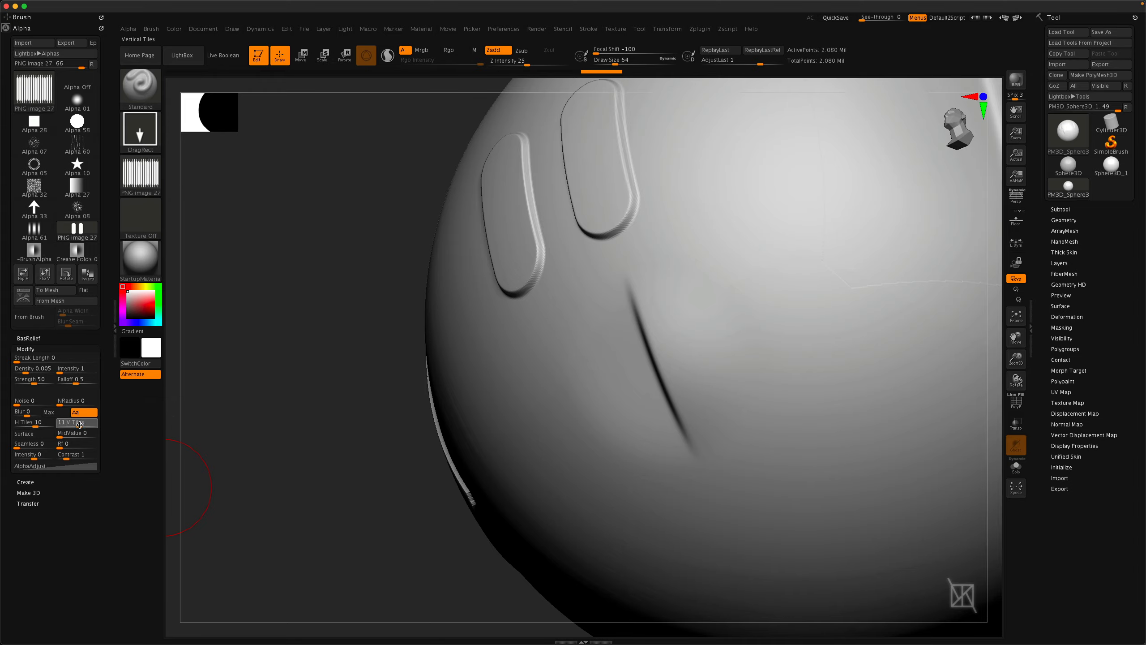
text(4)
key(Return)
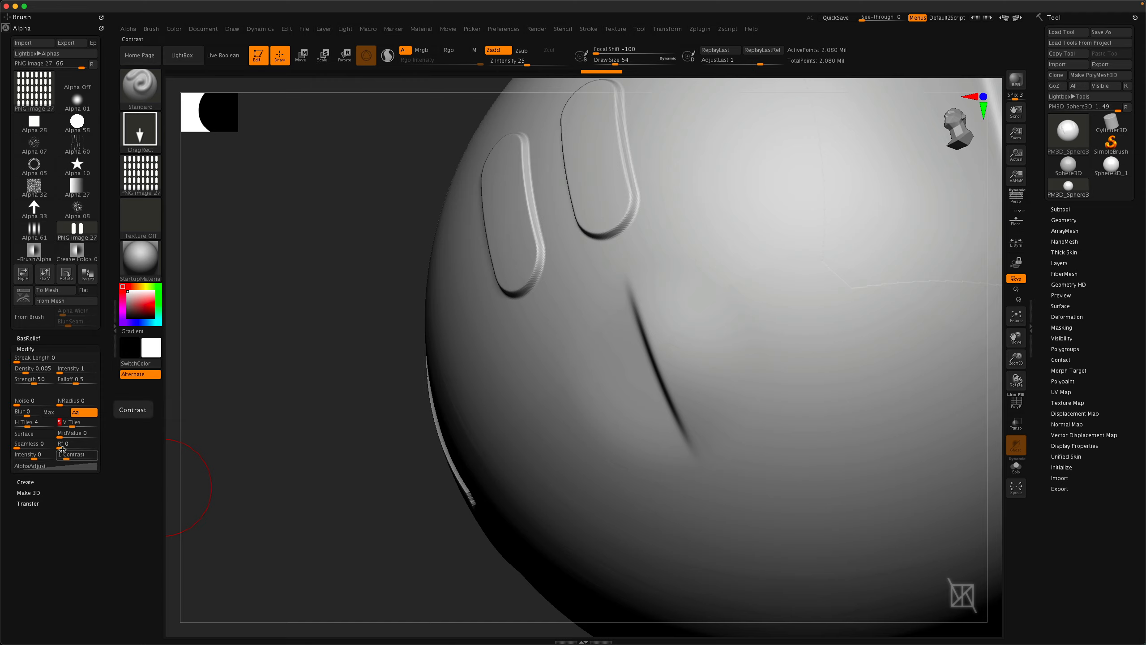
Create a modified alpha from the tiled alpha settings with Make Modified Alpha.
click(28, 503)
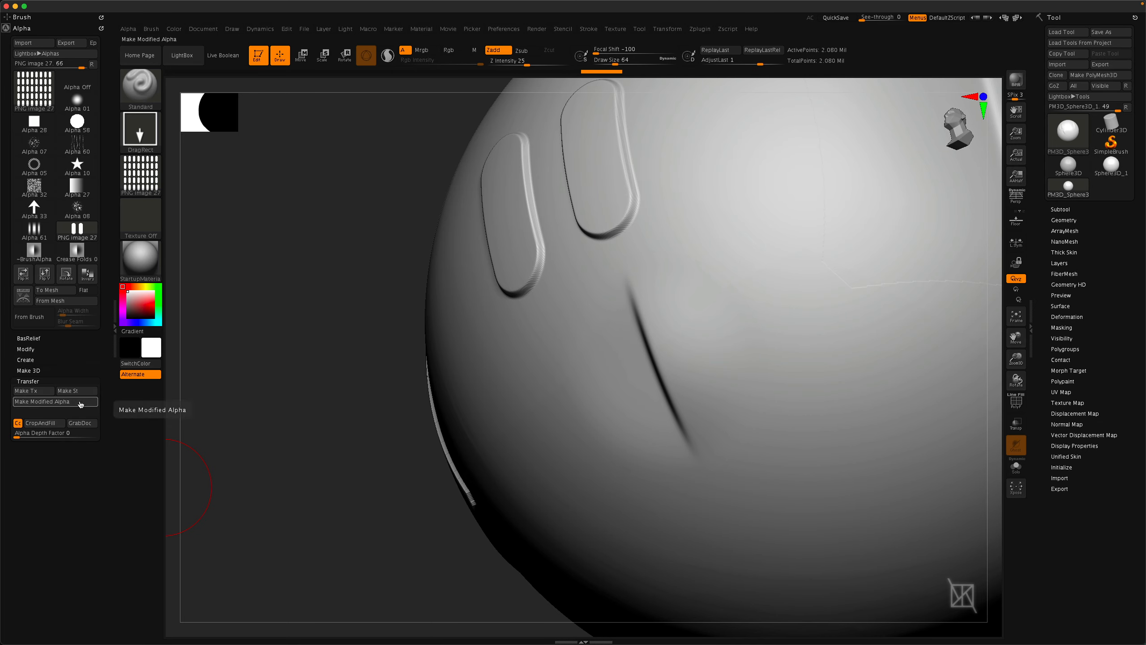
click(18, 349)
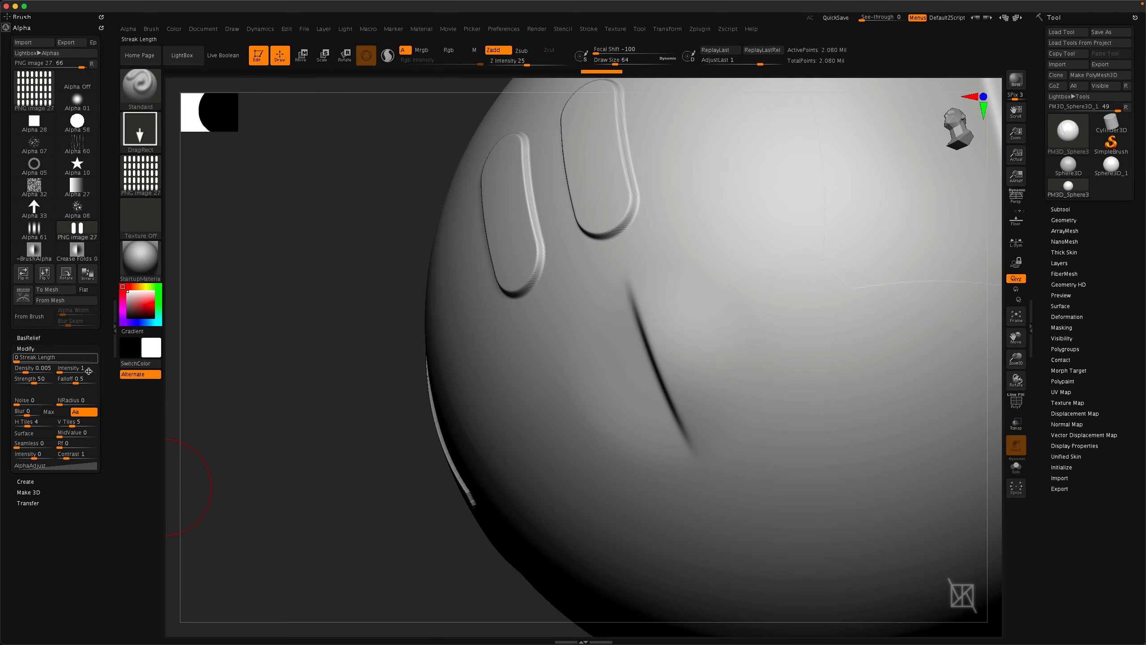
click(27, 503)
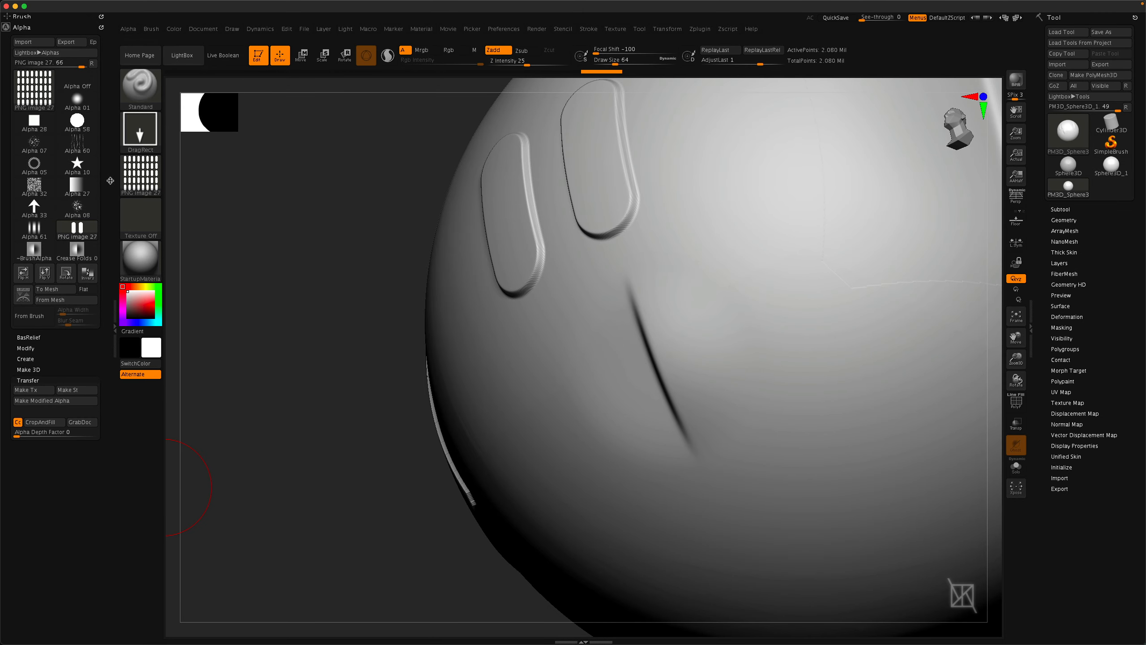
click(35, 399)
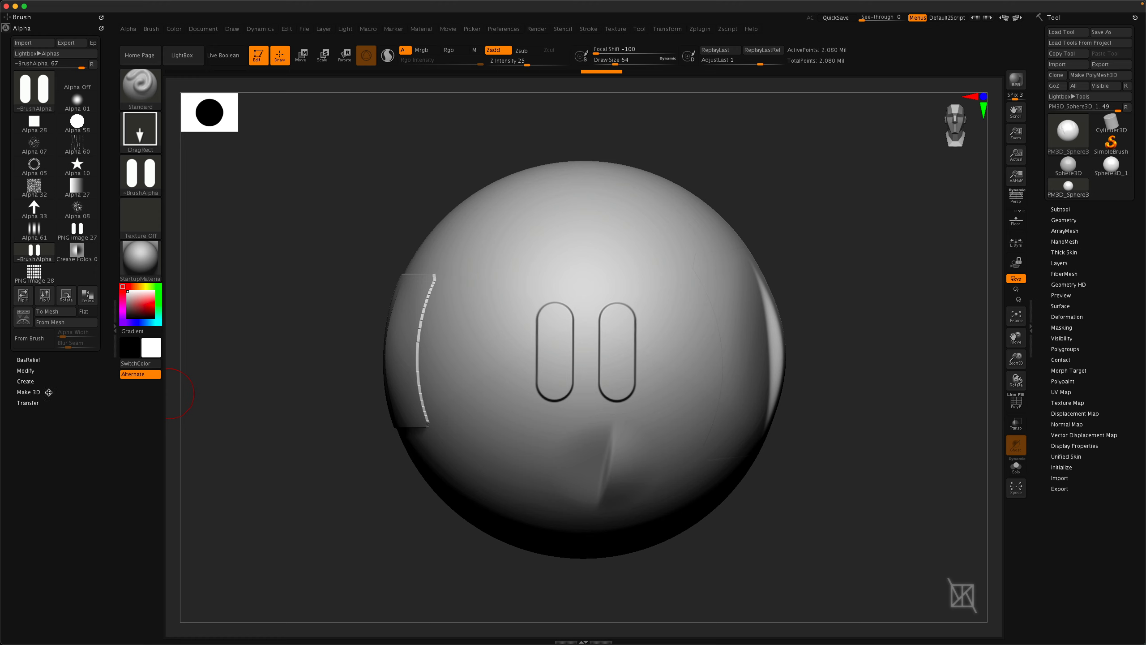
Build a 3D mesh from the double-pill alpha with Make 3D and orbit around it.
click(48, 392)
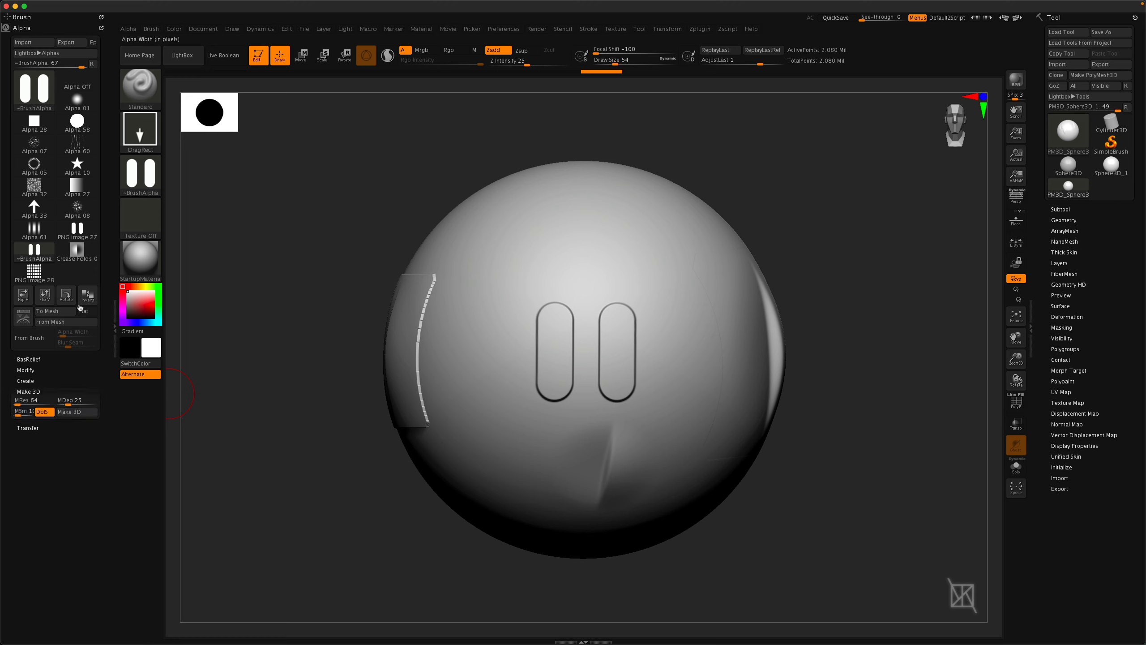
mouse_move(140, 176)
click(85, 411)
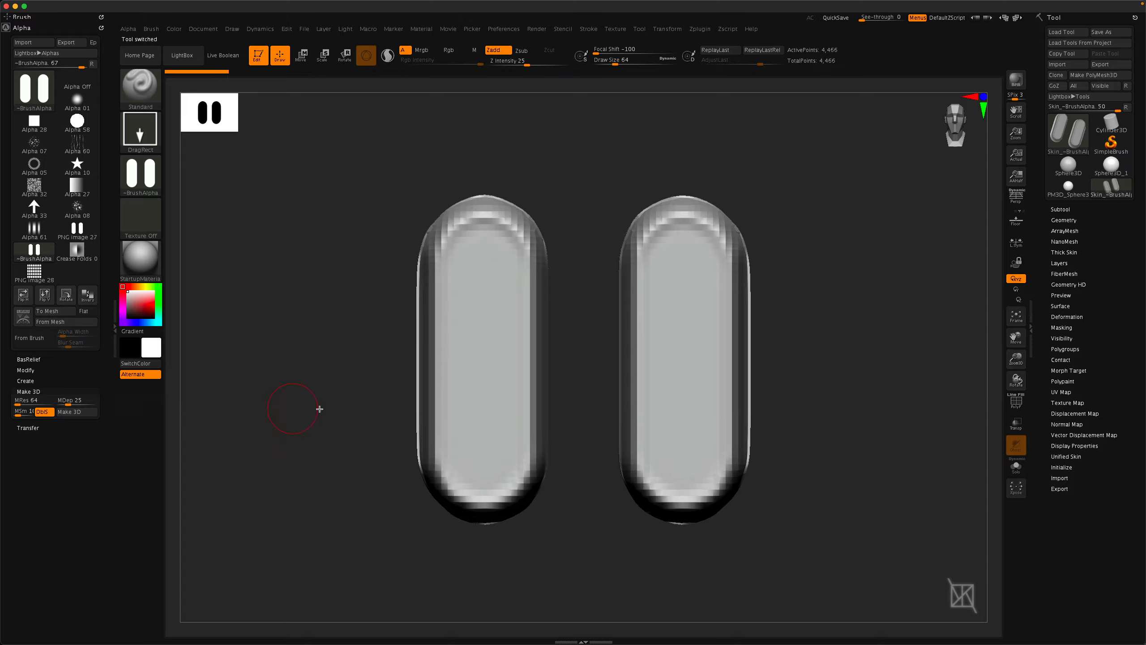
drag(294, 402, 485, 357)
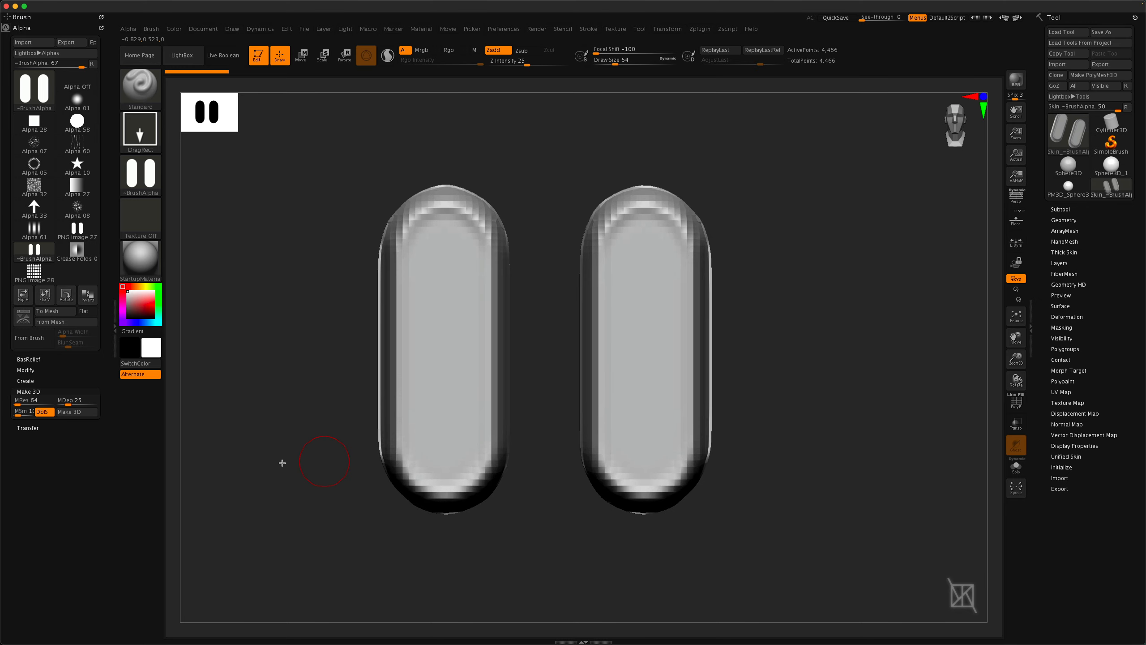
Turn off Double Sided and rebuild the 3D mesh from the alpha.
click(43, 412)
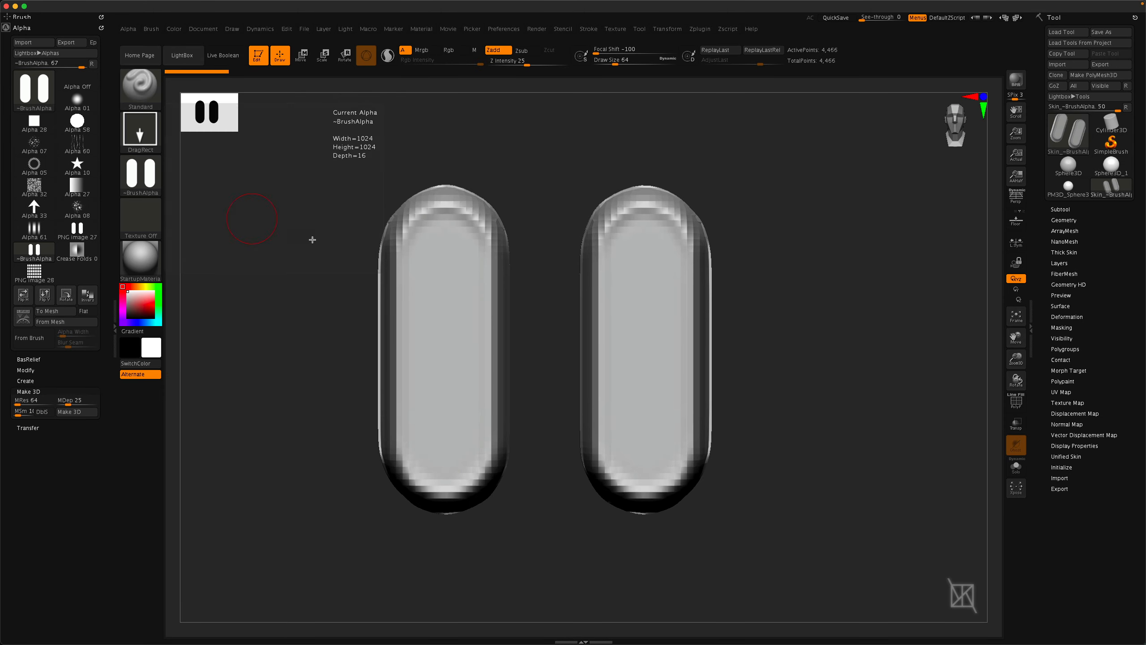
mouse_move(287, 371)
mouse_down()
mouse_move(343, 369)
mouse_move(249, 369)
mouse_move(279, 363)
mouse_up()
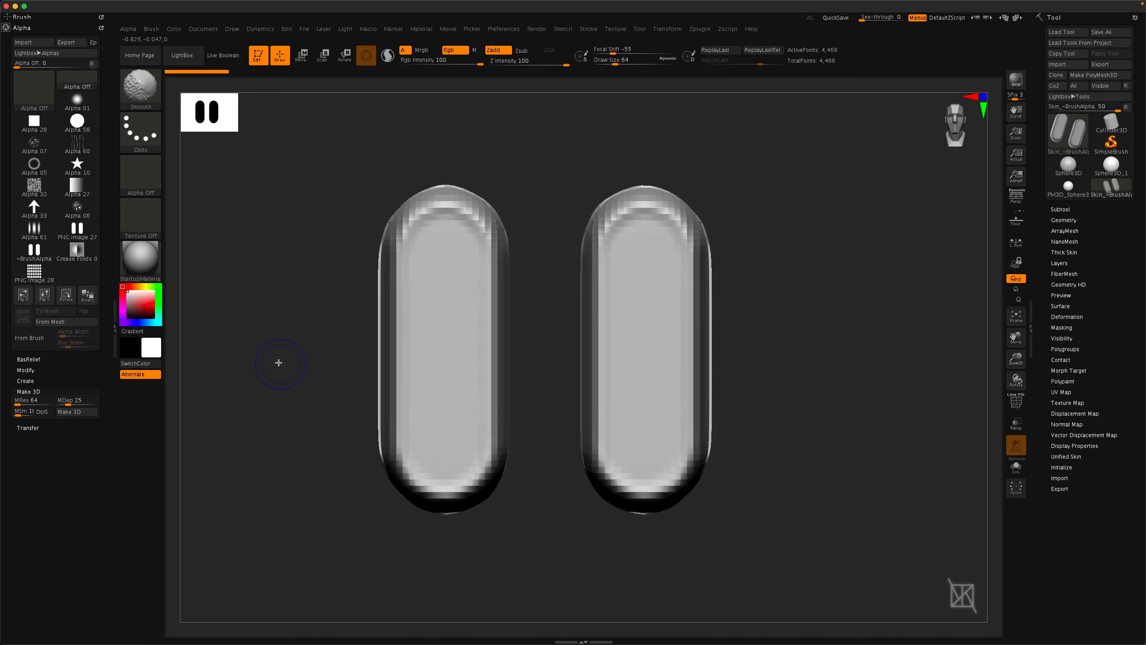
click(78, 415)
mouse_move(301, 404)
mouse_down()
mouse_move(374, 389)
mouse_move(302, 391)
mouse_up()
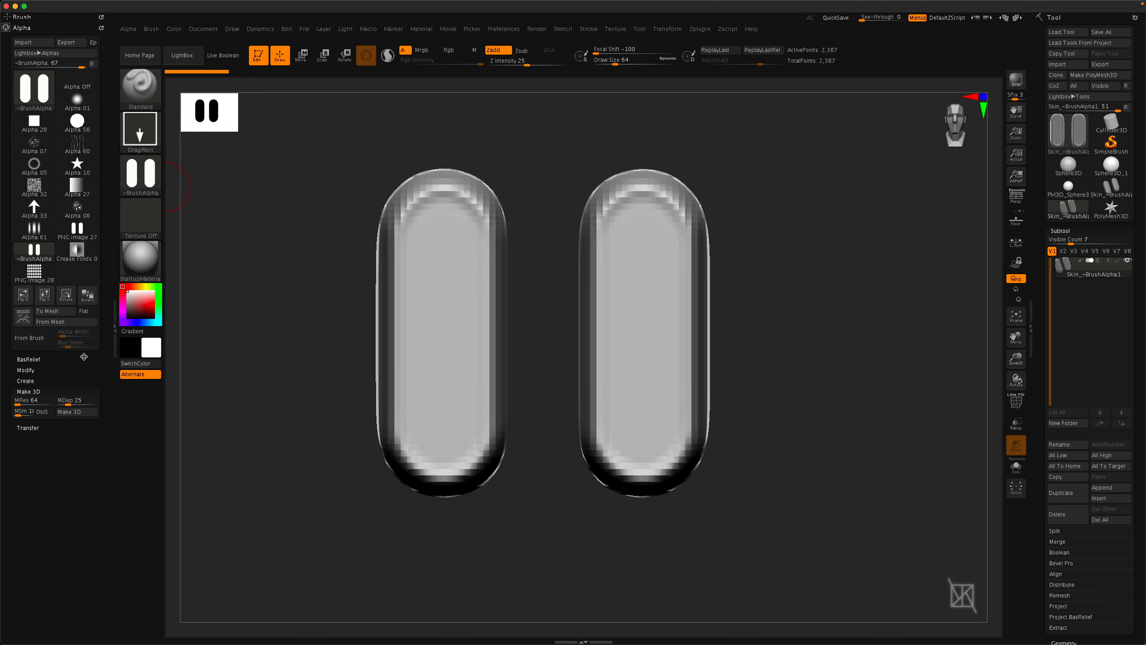
Convert the alpha into a plane mesh with To Mesh, then expand the BasRelief and Transfer options.
click(50, 311)
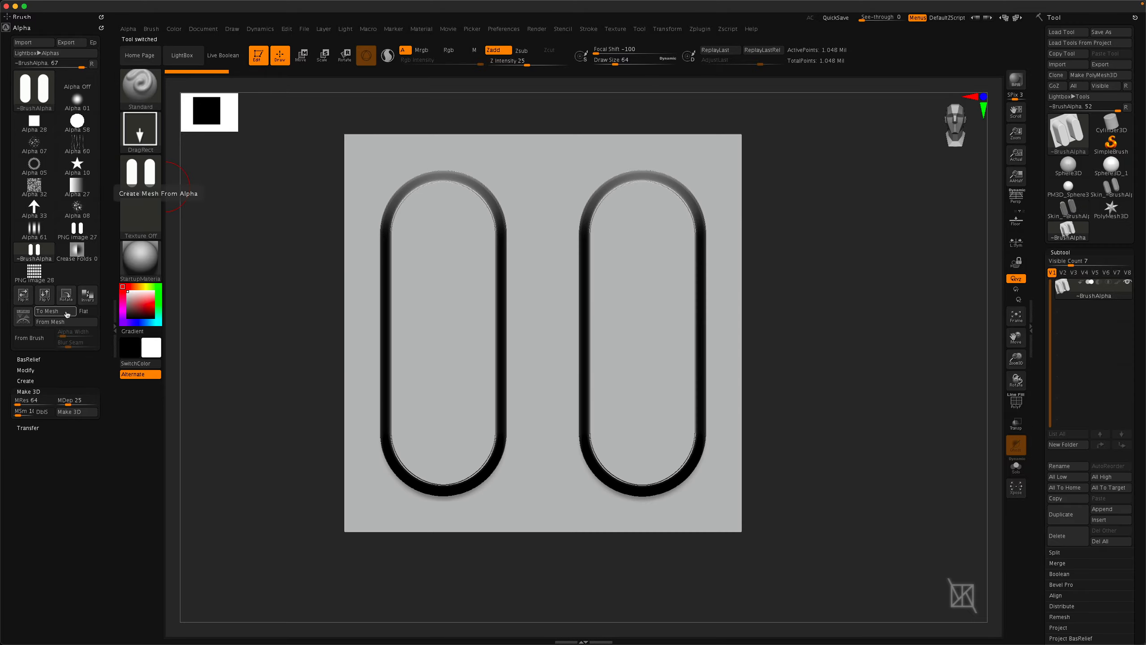
mouse_move(383, 282)
right_down()
mouse_move(391, 298)
mouse_move(367, 289)
mouse_move(378, 289)
right_up()
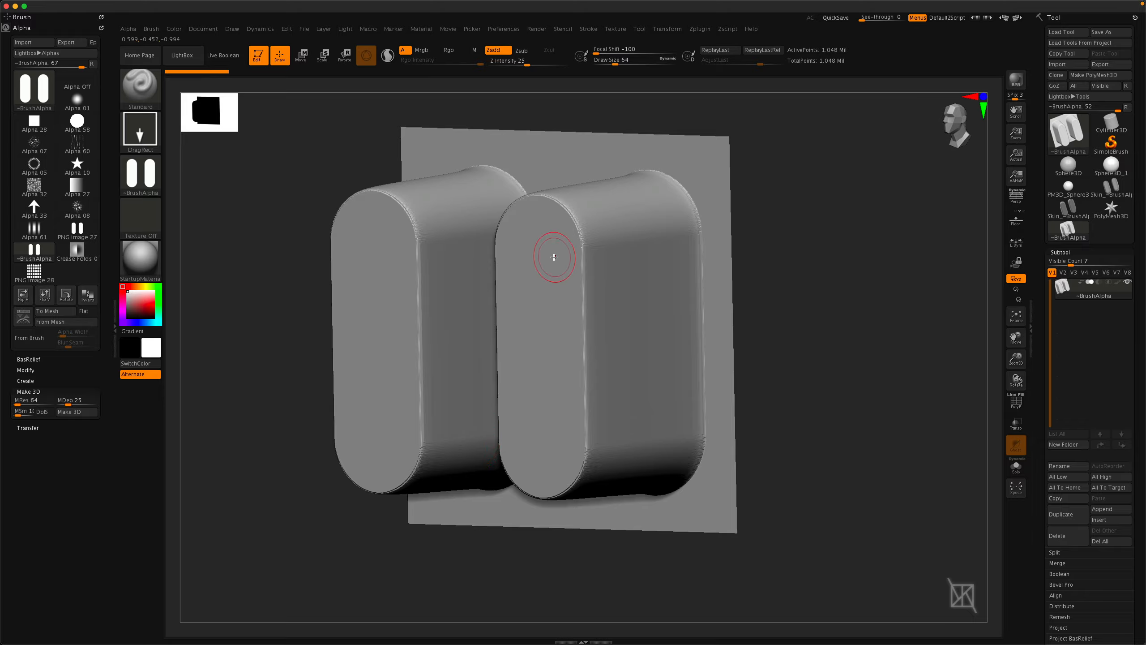
click(30, 359)
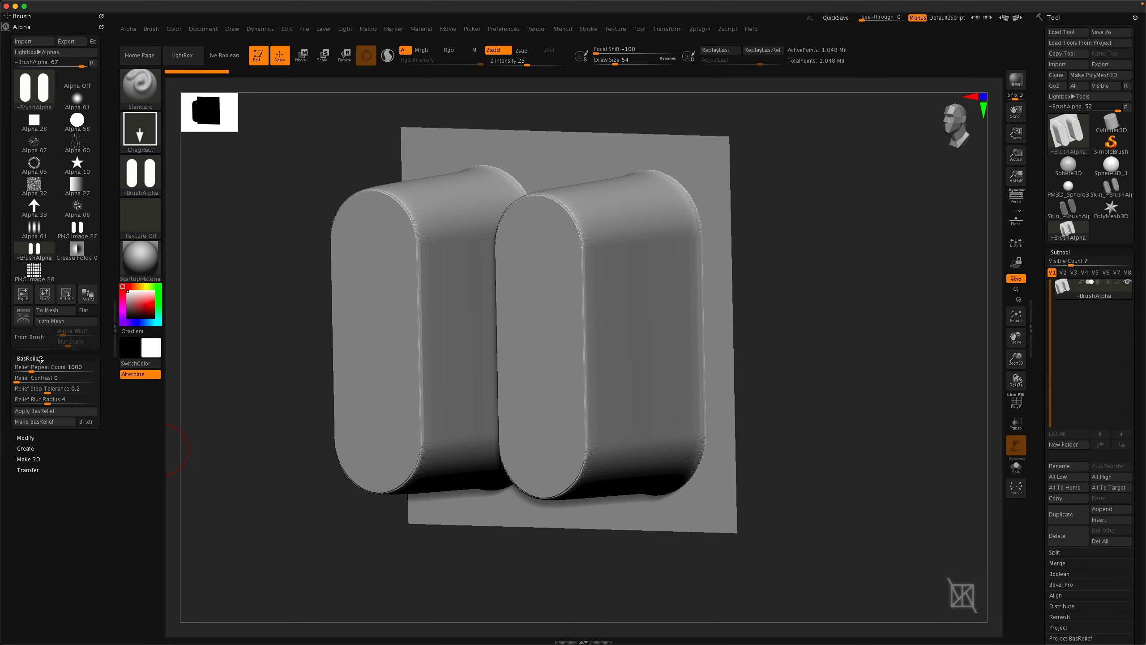
click(30, 471)
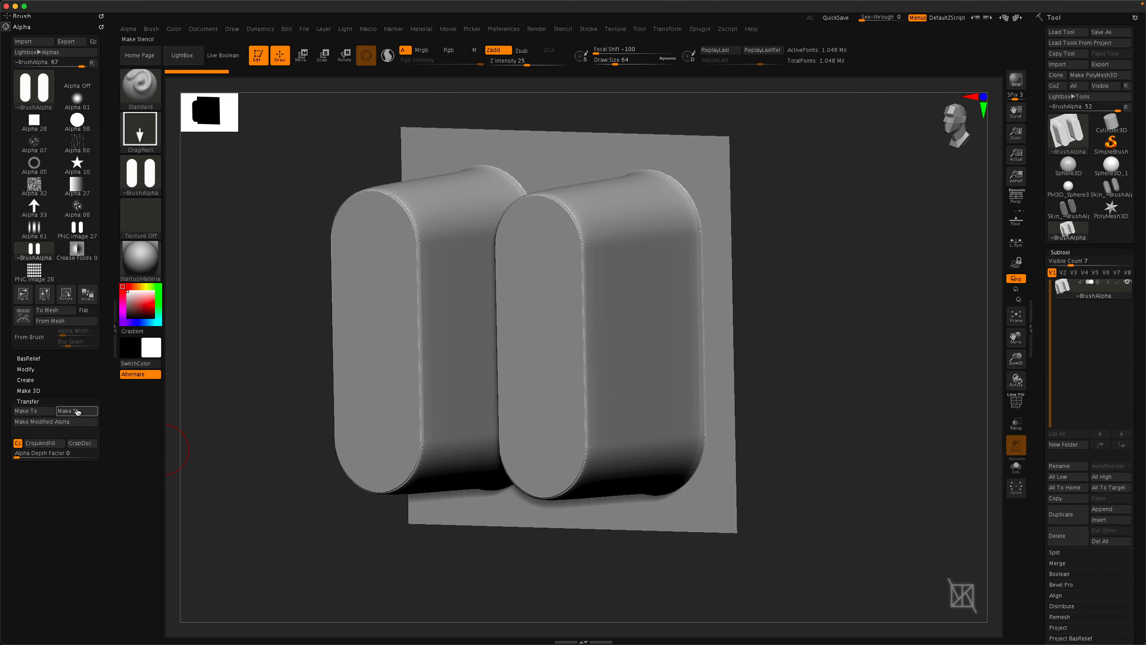